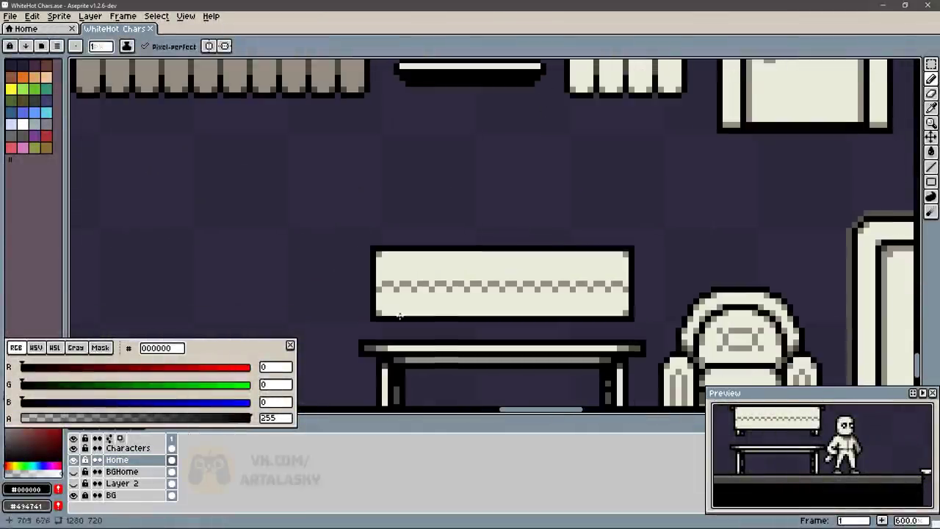
- Fill five of the cushion's checker squares with dark grey #494741
{"action": "left_click", "coordinate": [388, 331], "text": "alt"}
{"action": "scroll", "coordinate": [388, 330], "scroll_direction": "up", "scroll_amount": 1}
{"action": "key", "text": "g"}
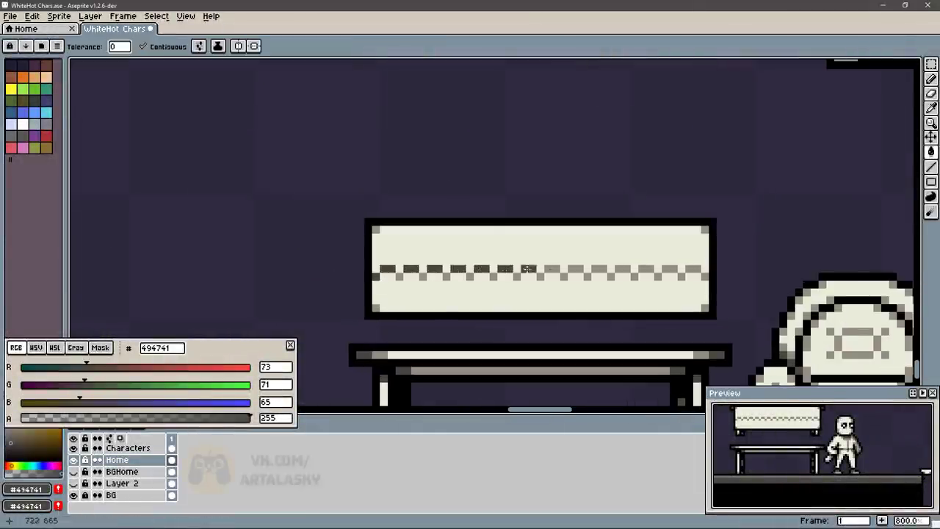
{"action": "left_click", "coordinate": [550, 268]}
{"action": "left_click", "coordinate": [563, 275]}
{"action": "left_click", "coordinate": [575, 268]}
{"action": "left_click", "coordinate": [586, 275]}
{"action": "left_click", "coordinate": [598, 269]}
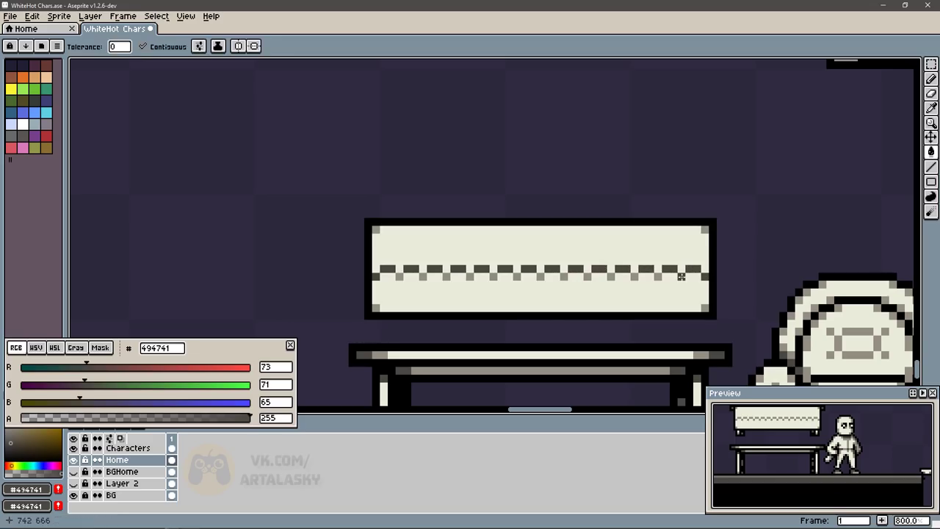
- Draw a dark line across the cushion and shade the strip beneath with #928e82
{"action": "key", "text": "b"}
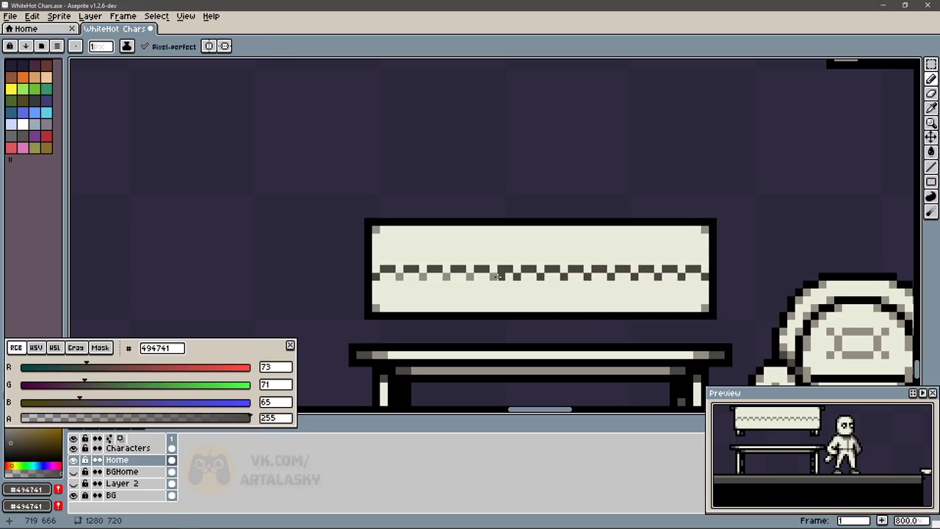
{"action": "left_click_drag", "start_coordinate": [373, 292], "coordinate": [647, 291]}
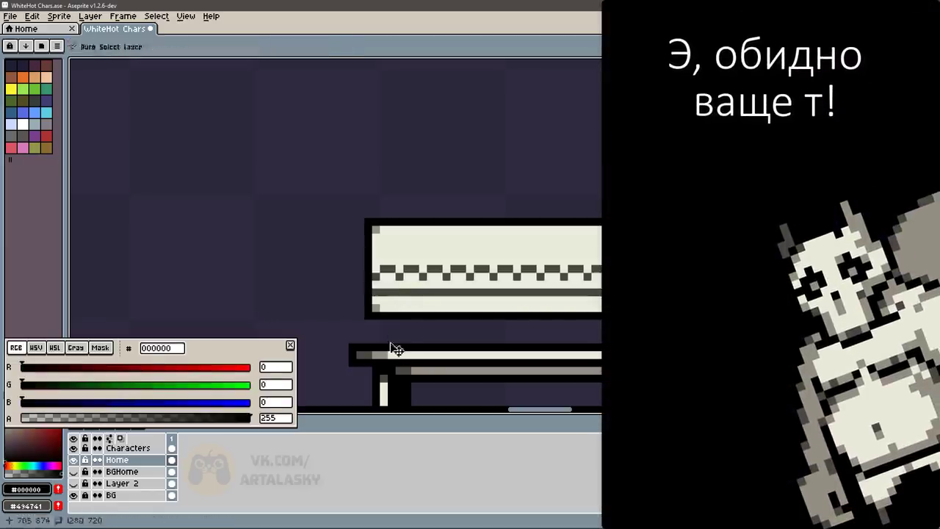
{"action": "left_click", "coordinate": [400, 369], "text": "alt"}
{"action": "key", "text": "g"}
{"action": "scroll", "coordinate": [545, 324], "scroll_direction": "down", "scroll_amount": 1}
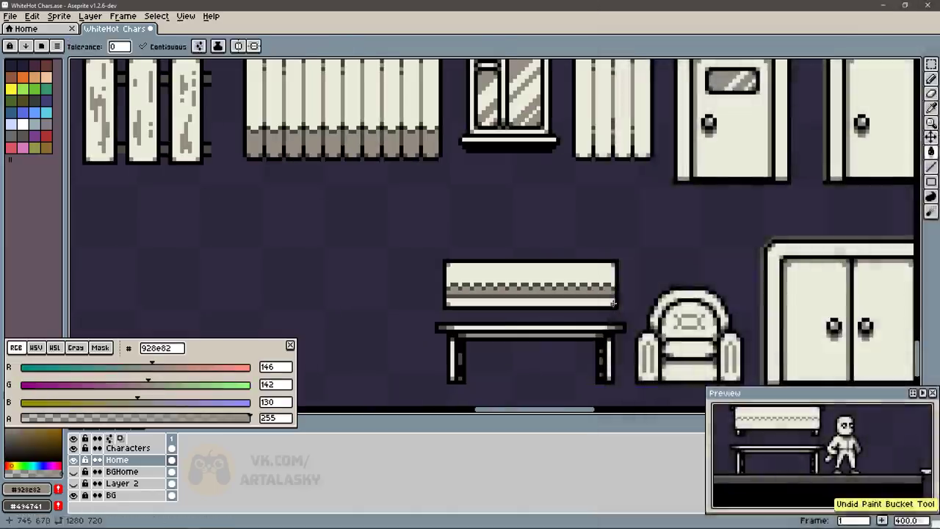
{"action": "scroll", "coordinate": [588, 289], "scroll_direction": "up", "scroll_amount": 1}
{"action": "left_click", "coordinate": [465, 293], "text": "alt"}
{"action": "key", "text": "b"}
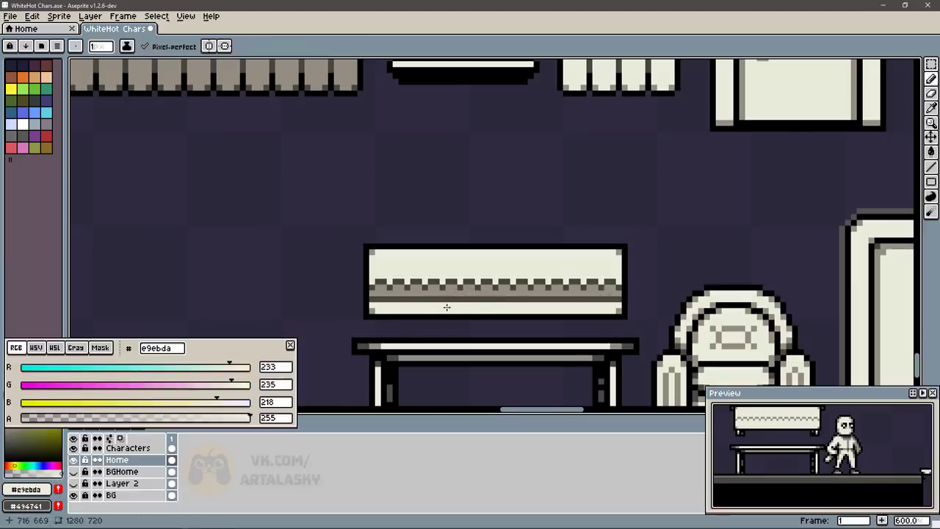
- Select the white character with a rectangular marquee and drop it down-left into empty canvas
{"action": "scroll", "coordinate": [444, 309], "scroll_direction": "down", "scroll_amount": 3}
{"action": "scroll", "coordinate": [444, 308], "scroll_direction": "left", "scroll_amount": 2}
{"action": "key", "text": "m"}
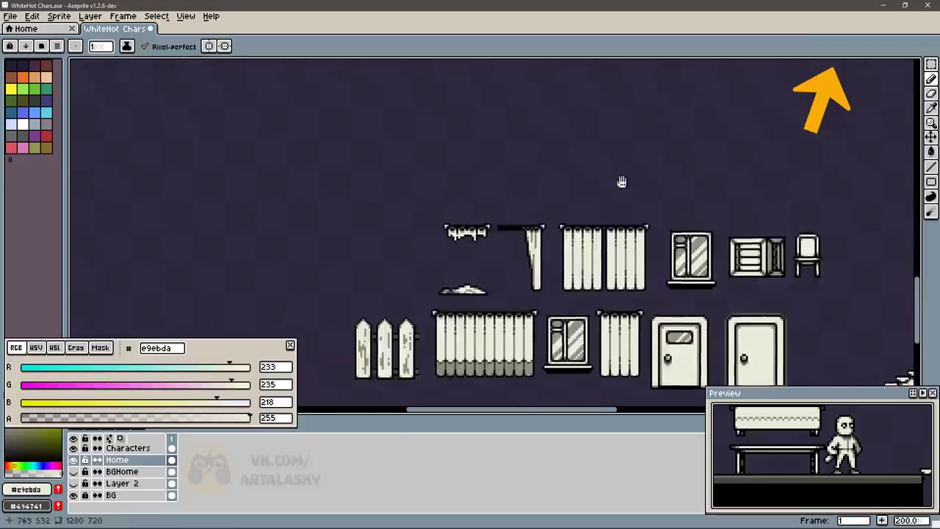
{"action": "scroll", "coordinate": [427, 126], "scroll_direction": "up", "scroll_amount": 5}
{"action": "mouse_move", "coordinate": [356, 100]}
{"action": "left_mouse_down"}
{"action": "mouse_move", "coordinate": [392, 164]}
{"action": "mouse_move", "coordinate": [467, 179]}
{"action": "mouse_move", "coordinate": [426, 261]}
{"action": "left_mouse_up"}
{"action": "left_click", "coordinate": [931, 182]}
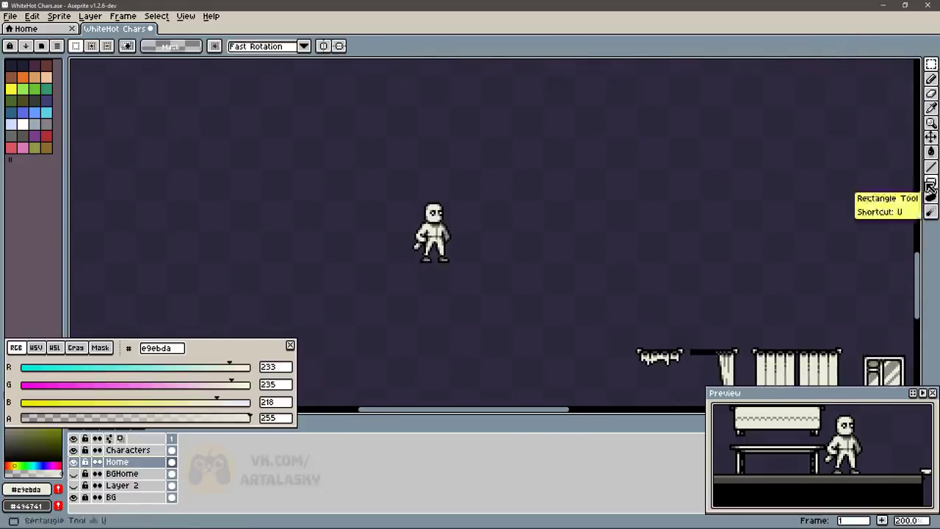
{"action": "key", "text": "shift+u"}
{"action": "scroll", "coordinate": [671, 212], "scroll_direction": "up", "scroll_amount": 3}
- Draw two nested black circles beside the character with the Ellipse tool
{"action": "key", "text": "i"}
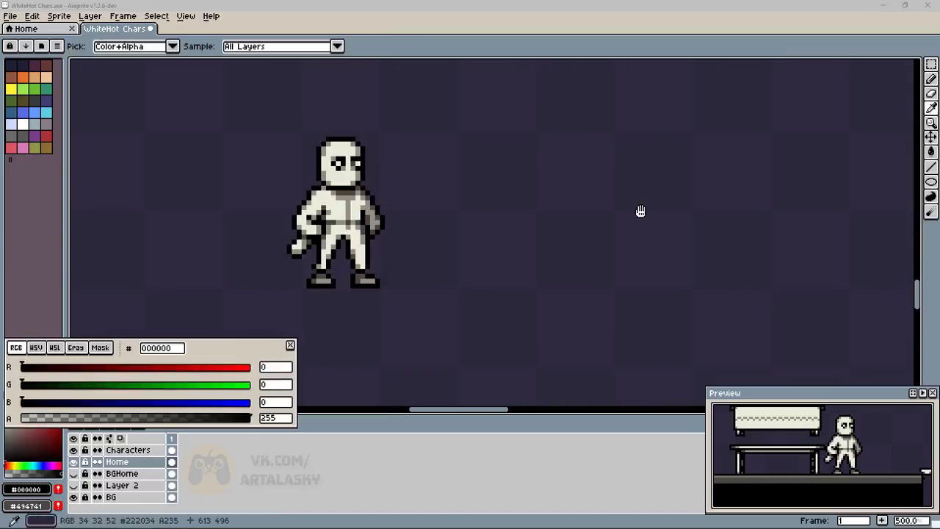
{"action": "key", "text": "shift+u"}
{"action": "left_click_drag", "start_coordinate": [581, 267], "coordinate": [604, 284]}
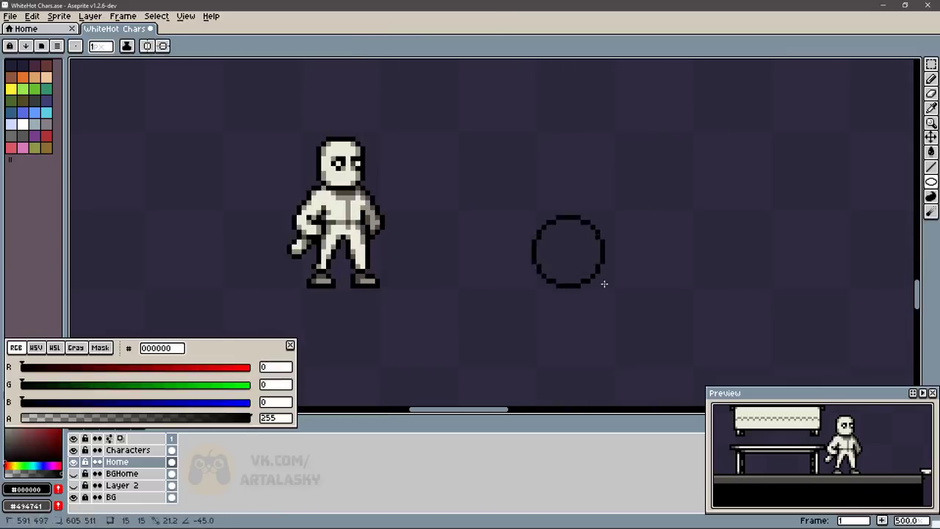
{"action": "left_click", "coordinate": [570, 257], "text": "ctrl"}
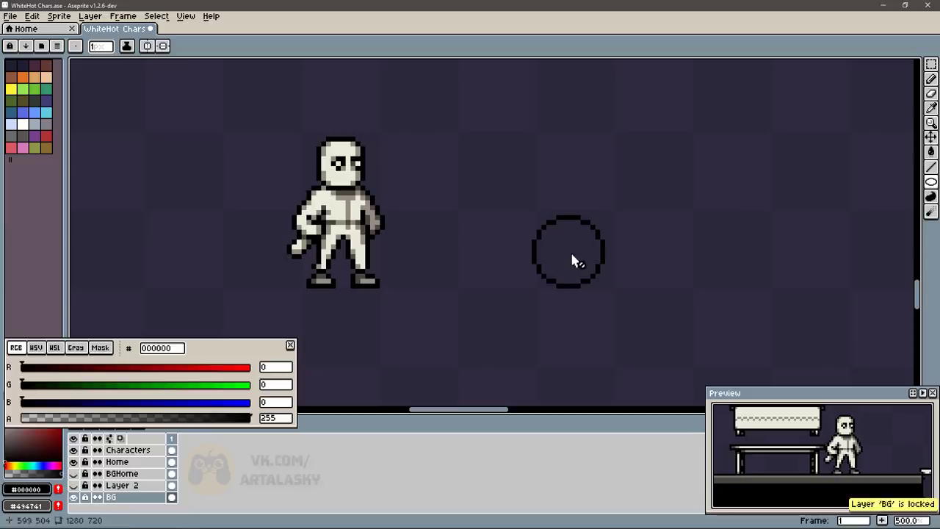
{"action": "left_click", "coordinate": [692, 193], "text": "ctrl"}
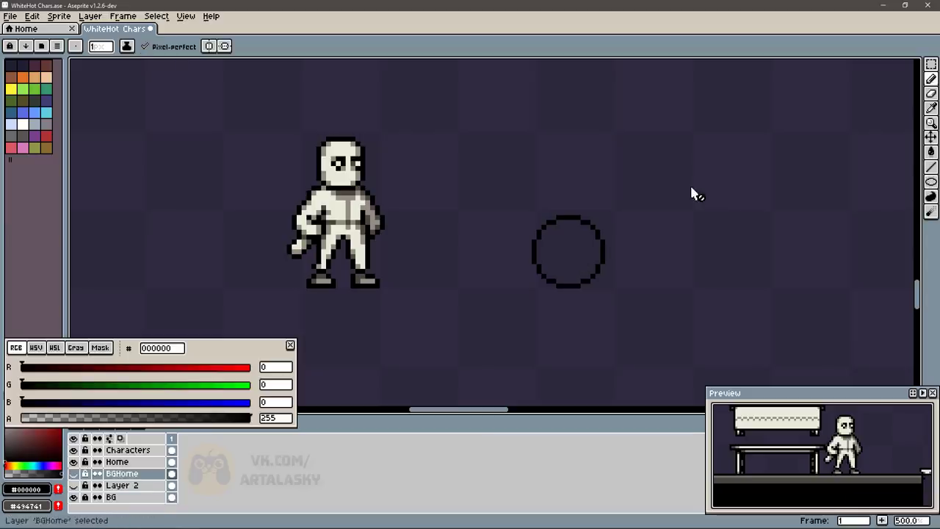
{"action": "key", "text": "ctrl+z"}
{"action": "key", "text": "ctrl+z"}
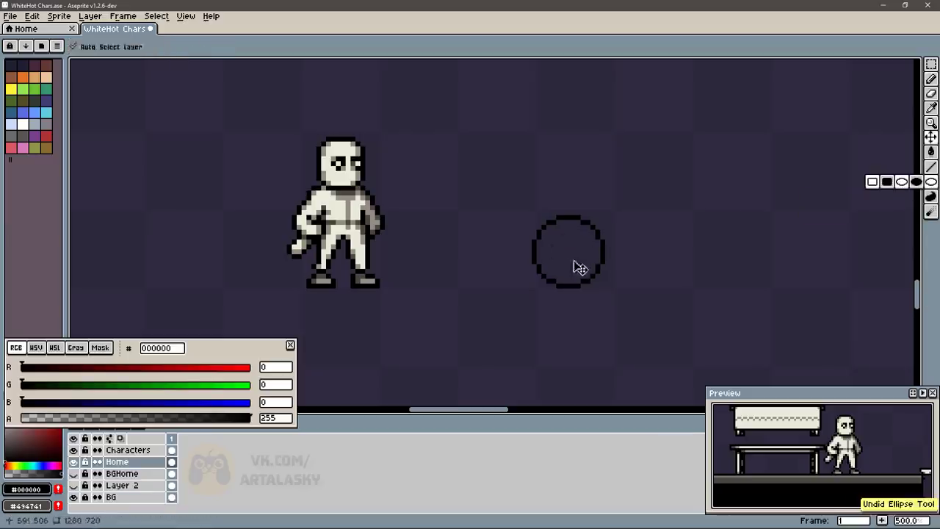
{"action": "mouse_move", "coordinate": [556, 242]}
{"action": "left_mouse_down"}
{"action": "mouse_move", "coordinate": [592, 270]}
{"action": "mouse_move", "coordinate": [583, 267]}
{"action": "left_mouse_up"}
{"action": "key", "text": "ctrl+z"}
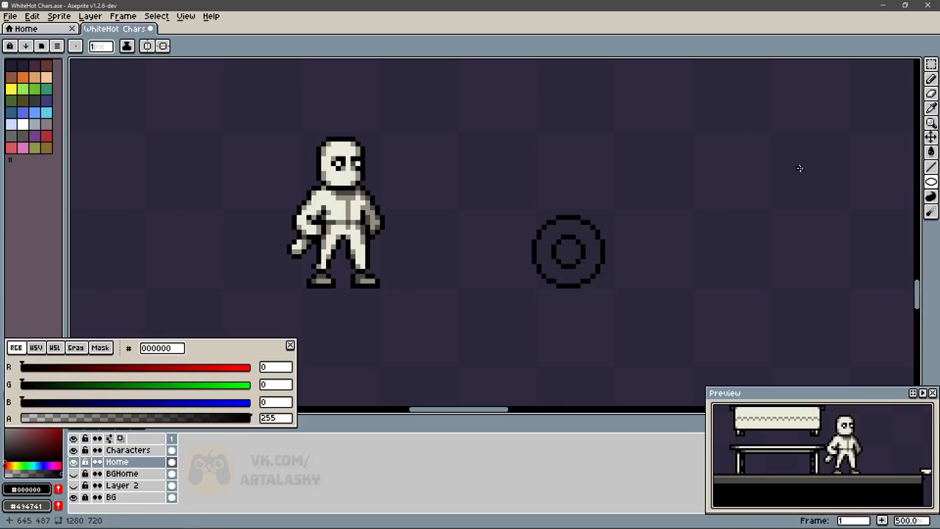
- Fill the ring between the circles with the character's cream colour and select the wheel
{"action": "left_click", "coordinate": [363, 234], "text": "alt"}
{"action": "key", "text": "g"}
{"action": "left_click", "coordinate": [550, 245]}
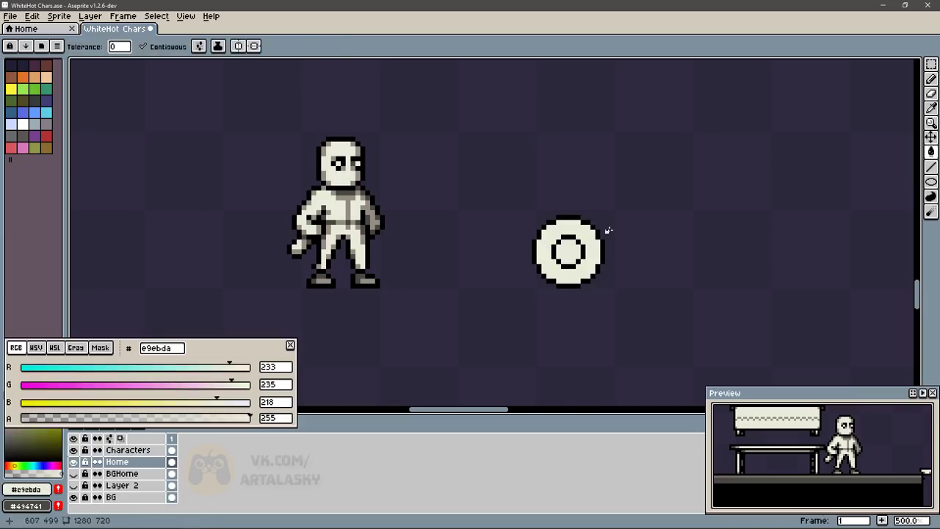
{"action": "key", "text": "m"}
{"action": "left_click_drag", "start_coordinate": [524, 208], "coordinate": [642, 314]}
- Duplicate the wheel into five in a row plus one above, then select all six to cut
{"action": "mouse_move", "coordinate": [594, 254]}
{"action": "left_mouse_down"}
{"action": "mouse_move", "coordinate": [531, 255]}
{"action": "mouse_move", "coordinate": [709, 255]}
{"action": "left_mouse_up"}
{"action": "scroll", "coordinate": [709, 255], "scroll_direction": "right", "scroll_amount": 3}
{"action": "mouse_move", "coordinate": [609, 257]}
{"action": "left_mouse_down", "text": "ctrl"}
{"action": "mouse_move", "coordinate": [688, 262]}
{"action": "mouse_move", "coordinate": [636, 193]}
{"action": "left_mouse_up", "text": "ctrl"}
{"action": "key", "text": "b"}
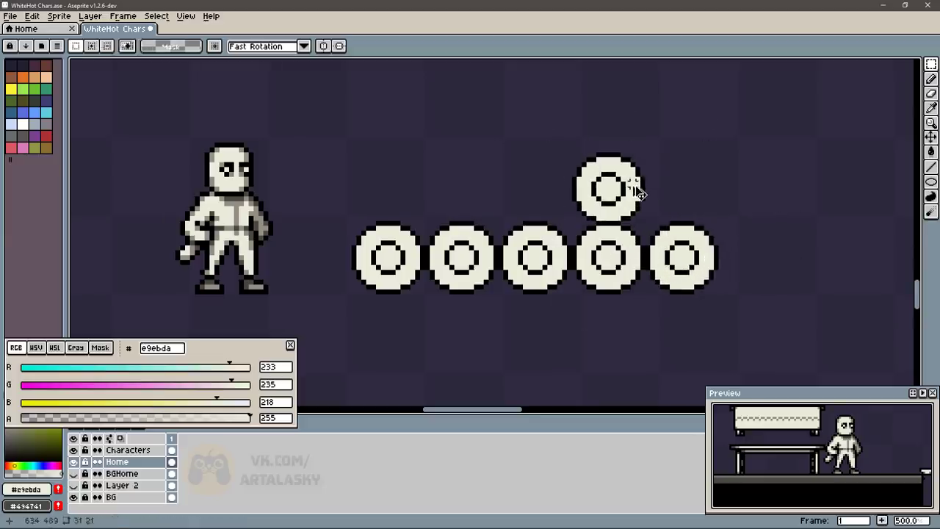
{"action": "key", "text": "m"}
{"action": "left_click_drag", "start_coordinate": [325, 151], "coordinate": [749, 306]}
- Create Layer 3 below Home and paste the six wheels onto it
{"action": "key", "text": "Delete"}
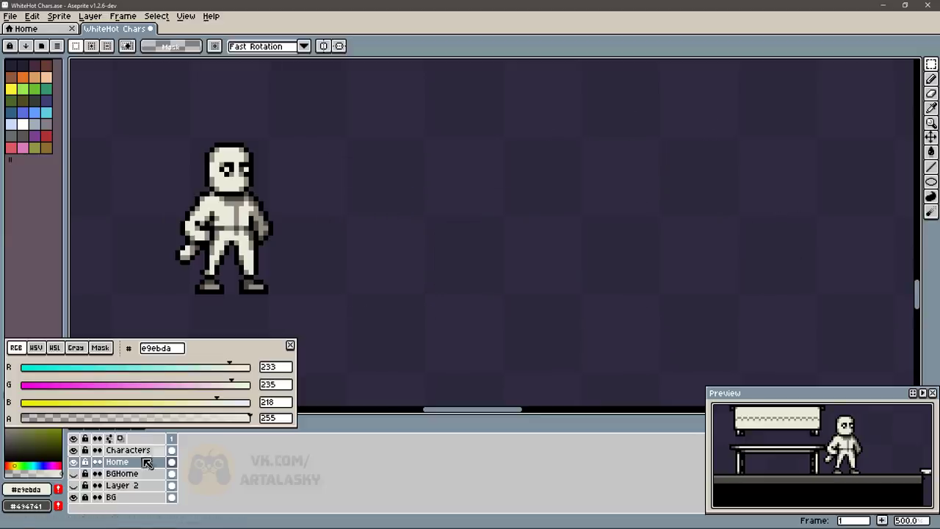
{"action": "key", "text": "shift+n"}
{"action": "left_click_drag", "start_coordinate": [132, 479], "coordinate": [132, 459]}
{"action": "left_click", "coordinate": [139, 474]}
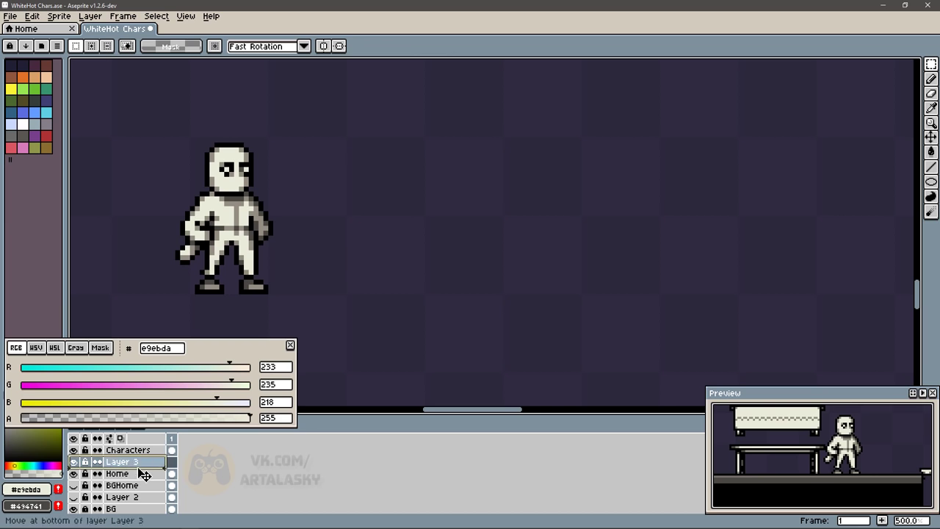
{"action": "key", "text": "ctrl+v"}
- Lower Layer 3's opacity so the wheels fade grey, then return to Home with black
{"action": "double_click", "coordinate": [150, 479]}
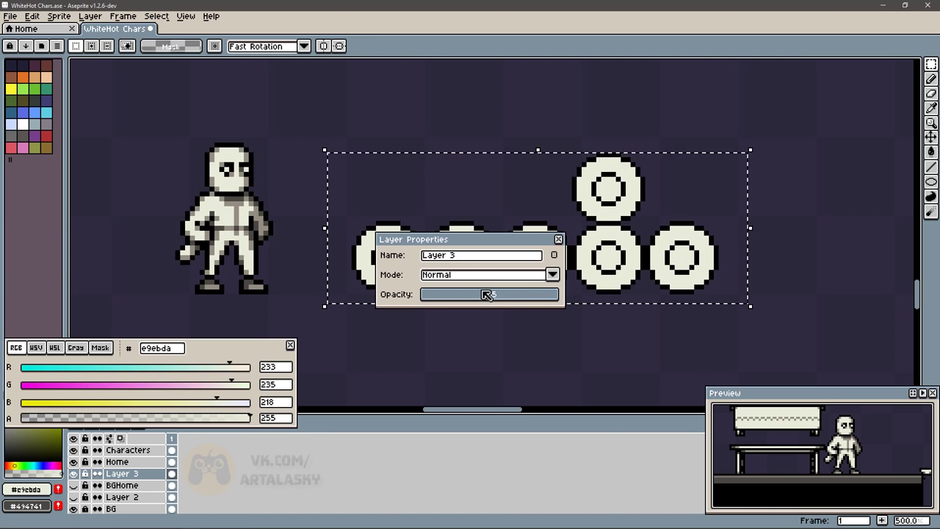
{"action": "left_click_drag", "start_coordinate": [486, 294], "coordinate": [478, 294]}
{"action": "key", "text": "Return"}
{"action": "left_click", "coordinate": [117, 462]}
{"action": "key", "text": "ctrl+d"}
{"action": "key", "text": "v"}
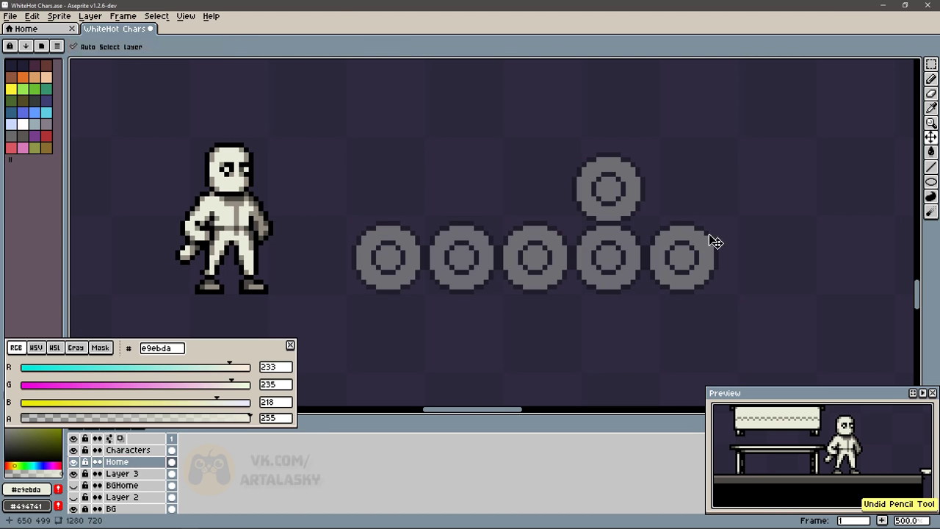
{"action": "key", "text": "d"}
{"action": "left_click", "coordinate": [104, 349]}
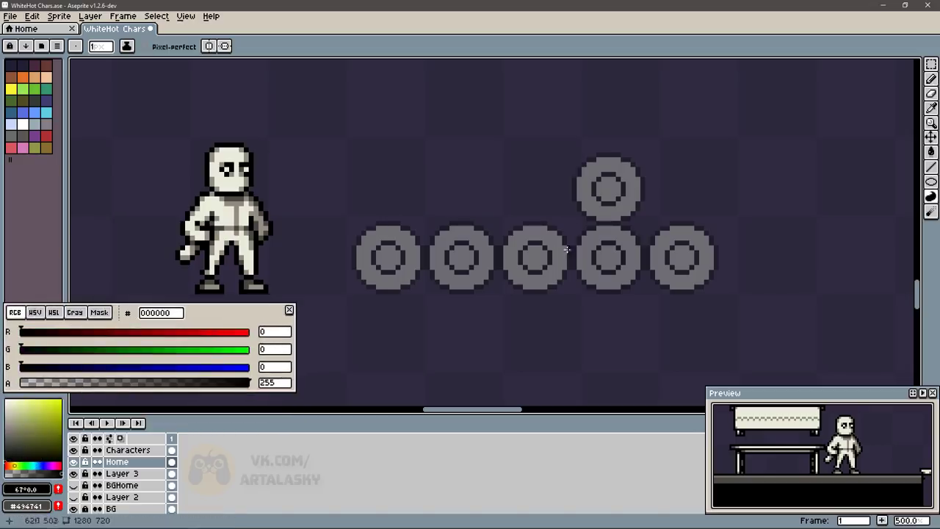
- Pencil the vehicle's rear outline and a black axle line through the wheels
{"action": "key", "text": "d"}
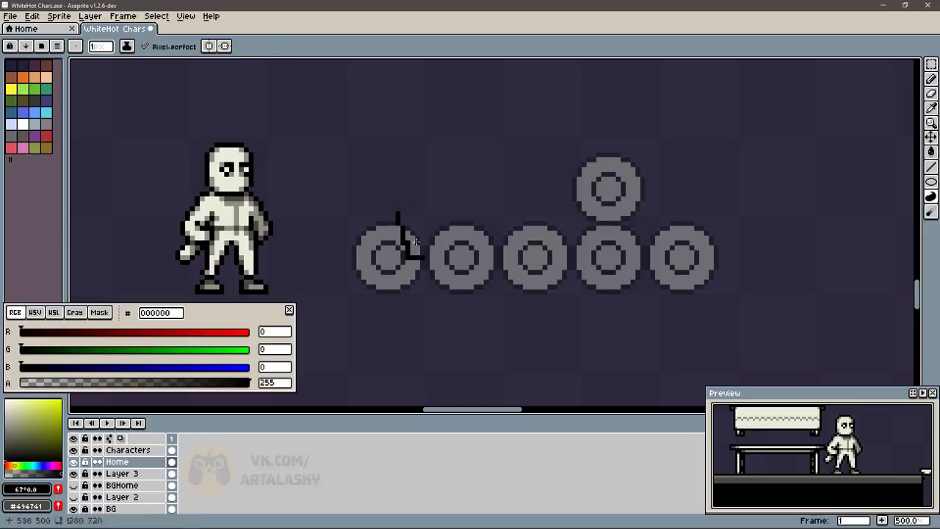
{"action": "key", "text": "b"}
{"action": "key", "text": "d"}
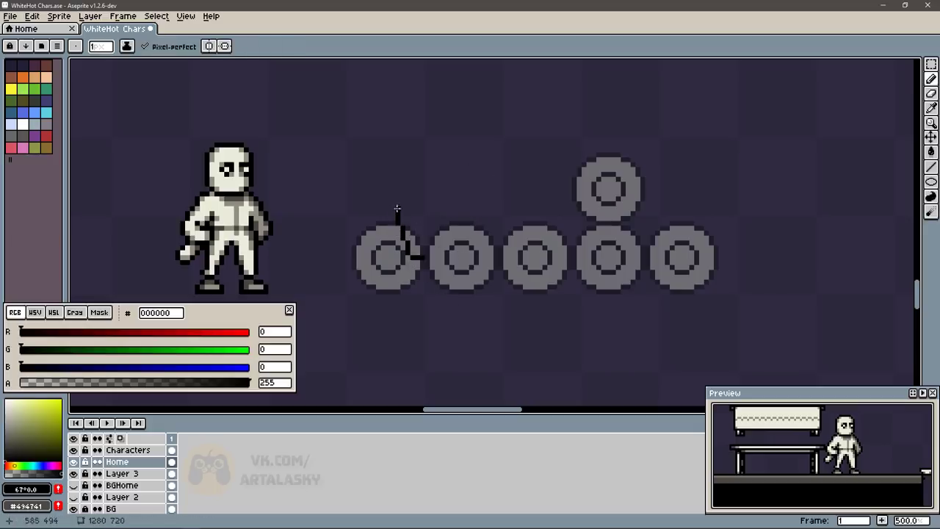
{"action": "left_click_drag", "start_coordinate": [397, 209], "coordinate": [556, 184]}
{"action": "key", "text": "ctrl+z"}
{"action": "mouse_move", "coordinate": [419, 210]}
{"action": "left_mouse_down"}
{"action": "mouse_move", "coordinate": [536, 193]}
{"action": "mouse_move", "coordinate": [514, 190]}
{"action": "left_mouse_up"}
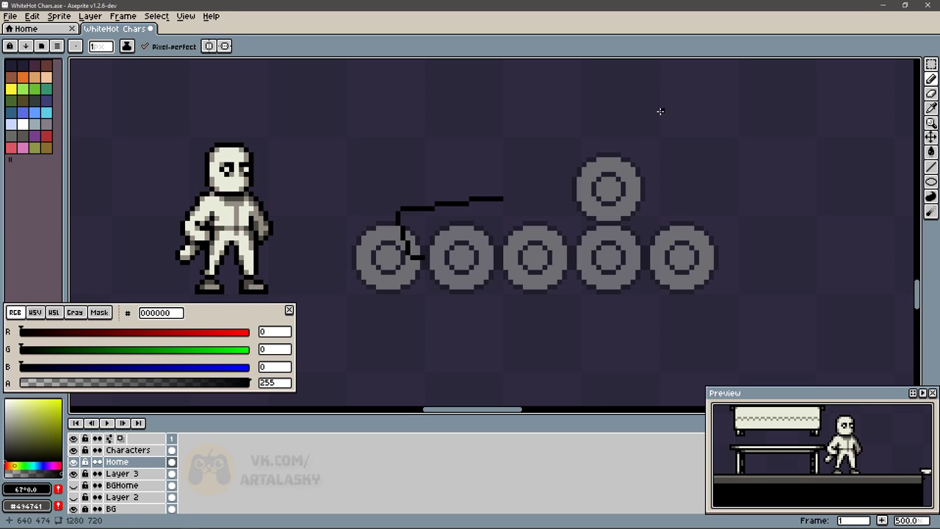
{"action": "left_click_drag", "start_coordinate": [503, 258], "coordinate": [650, 256]}
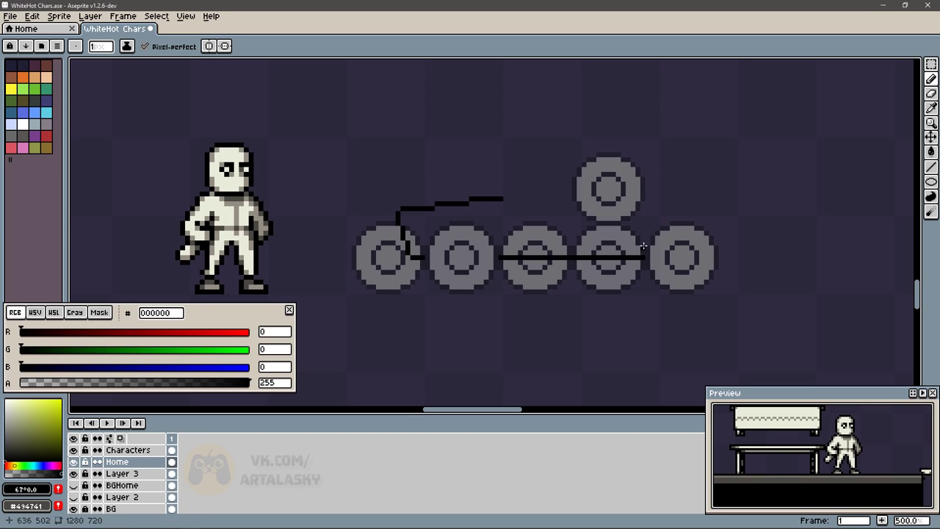
{"action": "key", "text": "e"}
{"action": "key", "text": "b"}
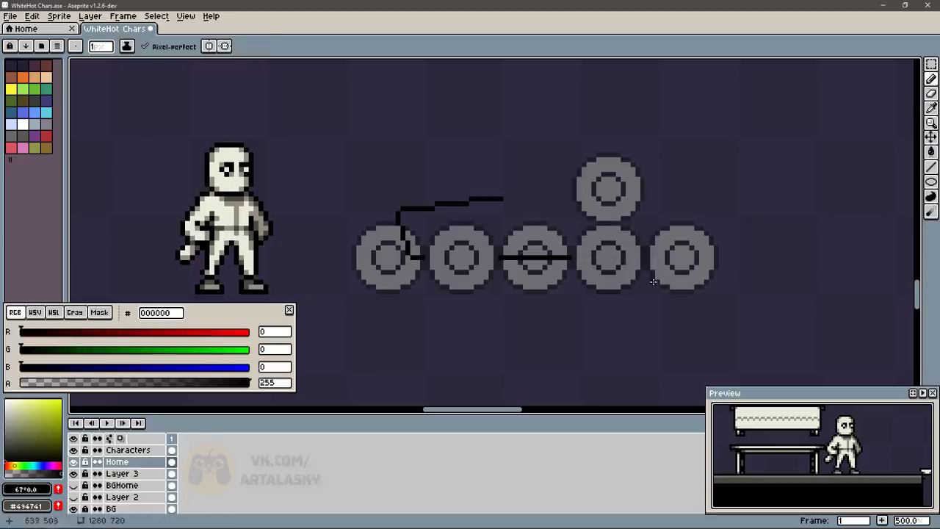
{"action": "left_click", "coordinate": [709, 261]}
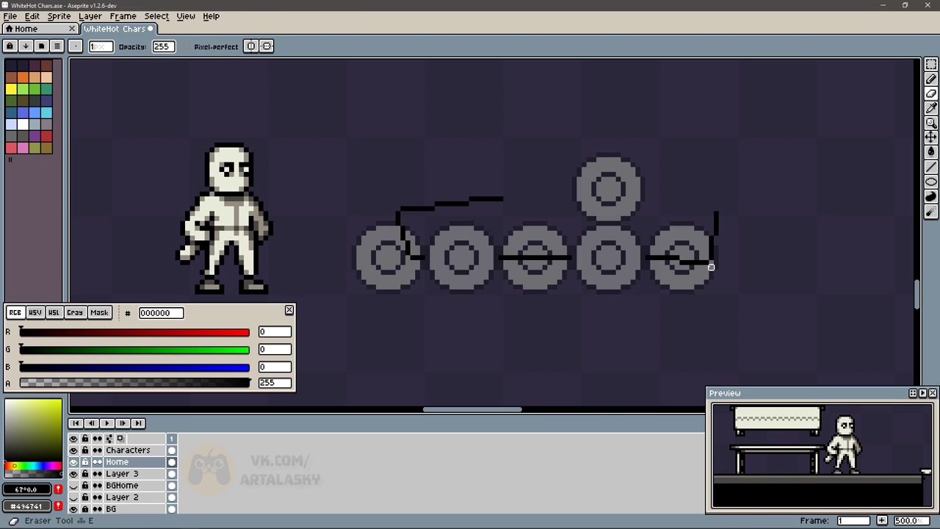
- Add a straight roof line, shift its upper-left diagonal left, and erase its right end
{"action": "key", "text": "b"}
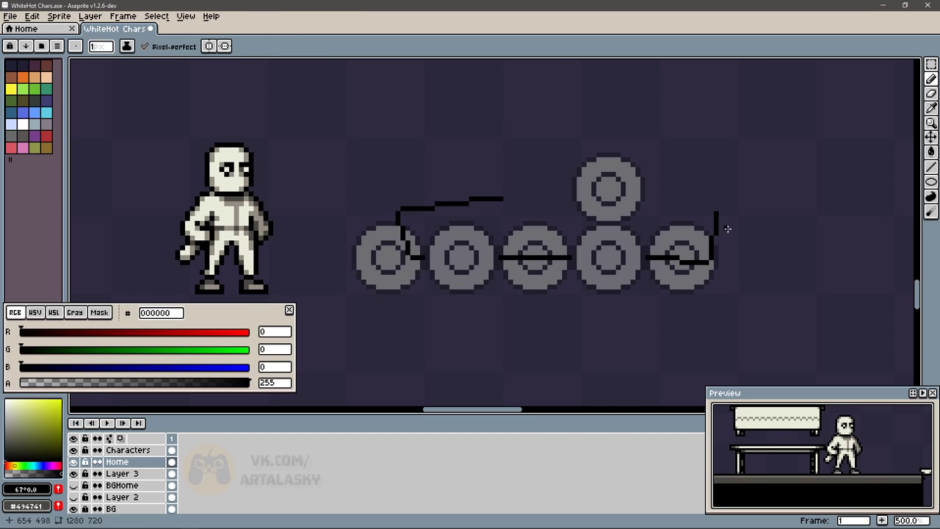
{"action": "key", "text": "shift"}
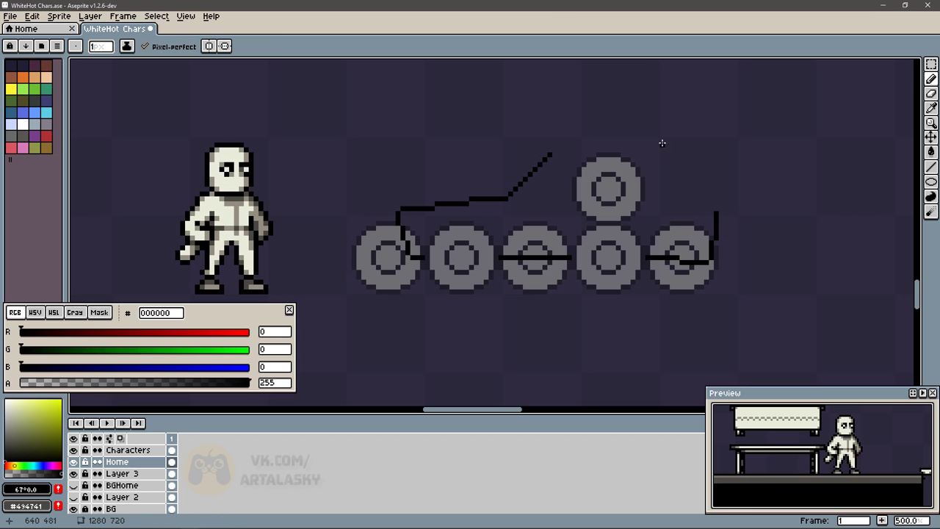
{"action": "key", "text": "shift"}
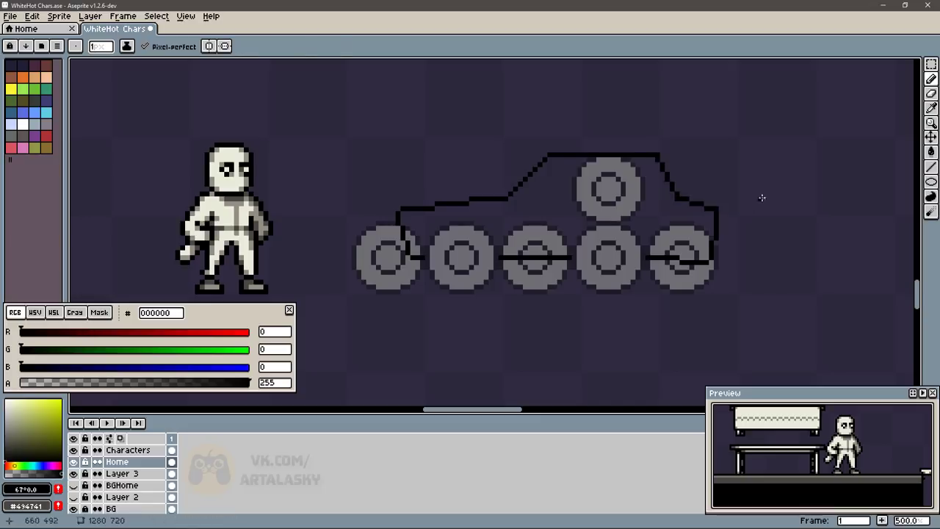
{"action": "key", "text": "m"}
{"action": "left_click_drag", "start_coordinate": [503, 137], "coordinate": [588, 220]}
{"action": "key", "text": "Left"}
{"action": "key", "text": "b"}
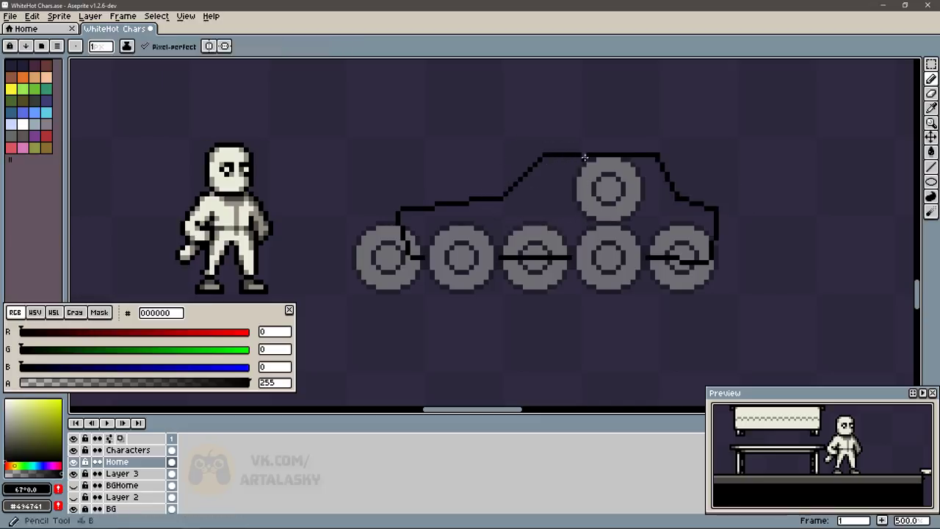
{"action": "key", "text": "e"}
{"action": "left_click_drag", "start_coordinate": [657, 155], "coordinate": [636, 155]}
{"action": "key", "text": "b"}
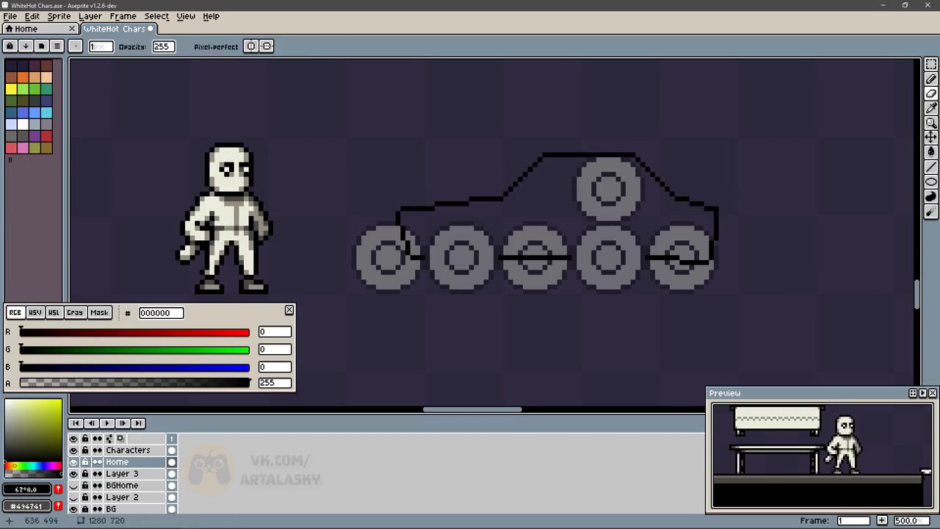
- Delete four extra wheel copies from Layer 3, leaving two wheels
{"action": "left_click", "coordinate": [121, 473]}
{"action": "key", "text": "m"}
{"action": "left_click_drag", "start_coordinate": [321, 205], "coordinate": [429, 327]}
{"action": "key", "text": "Delete"}
{"action": "left_click_drag", "start_coordinate": [776, 154], "coordinate": [650, 307]}
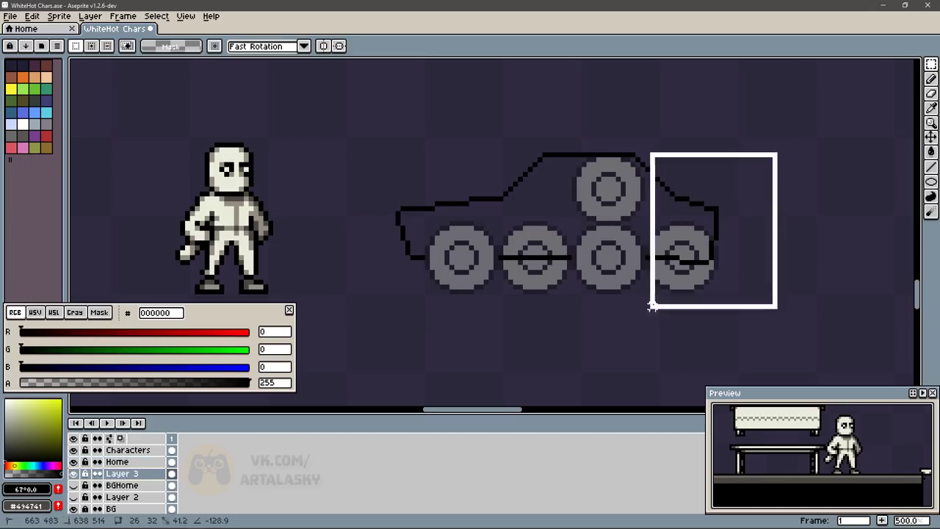
{"action": "key", "text": "Delete"}
{"action": "left_click_drag", "start_coordinate": [500, 214], "coordinate": [562, 315]}
{"action": "key", "text": "Delete"}
{"action": "left_click_drag", "start_coordinate": [563, 144], "coordinate": [686, 223]}
{"action": "key", "text": "Delete"}
{"action": "key", "text": "ctrl+d"}
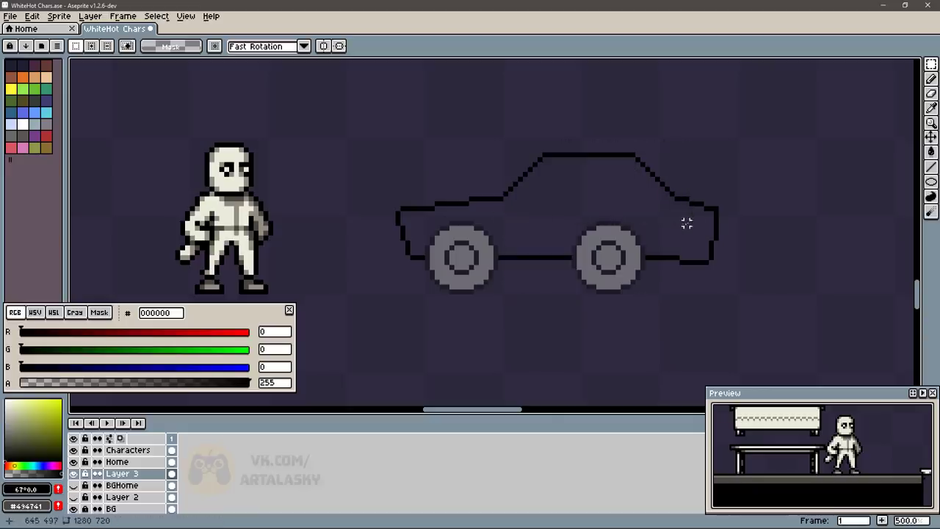
- Move the car outline's rear to the right to lengthen the body
{"action": "left_click_drag", "start_coordinate": [574, 209], "coordinate": [652, 313]}
{"action": "mouse_move", "coordinate": [634, 269]}
{"action": "left_mouse_down"}
{"action": "mouse_move", "coordinate": [676, 268]}
{"action": "mouse_move", "coordinate": [663, 272]}
{"action": "left_mouse_up"}
{"action": "key", "text": "ctrl+z"}
{"action": "key", "text": "ctrl+d"}
{"action": "key", "text": "Up"}
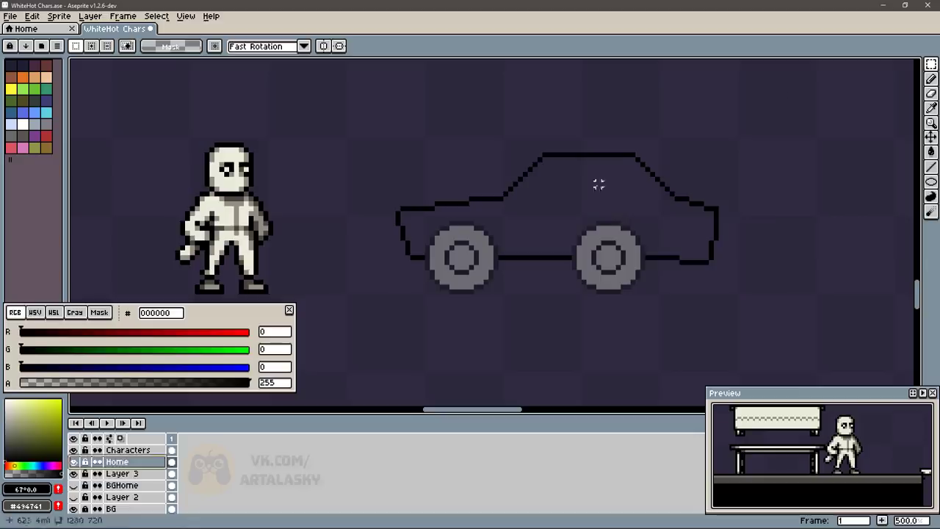
{"action": "left_click_drag", "start_coordinate": [604, 96], "coordinate": [773, 291]}
{"action": "mouse_move", "coordinate": [713, 220]}
{"action": "left_mouse_down"}
{"action": "mouse_move", "coordinate": [688, 222]}
{"action": "mouse_move", "coordinate": [735, 210]}
{"action": "mouse_move", "coordinate": [739, 218]}
{"action": "left_mouse_up"}
{"action": "key", "text": "ctrl+d"}
- Nudge the middle roof segment up one pixel and redraw the car's bottom edge
{"action": "key", "text": "b"}
{"action": "key", "text": "m"}
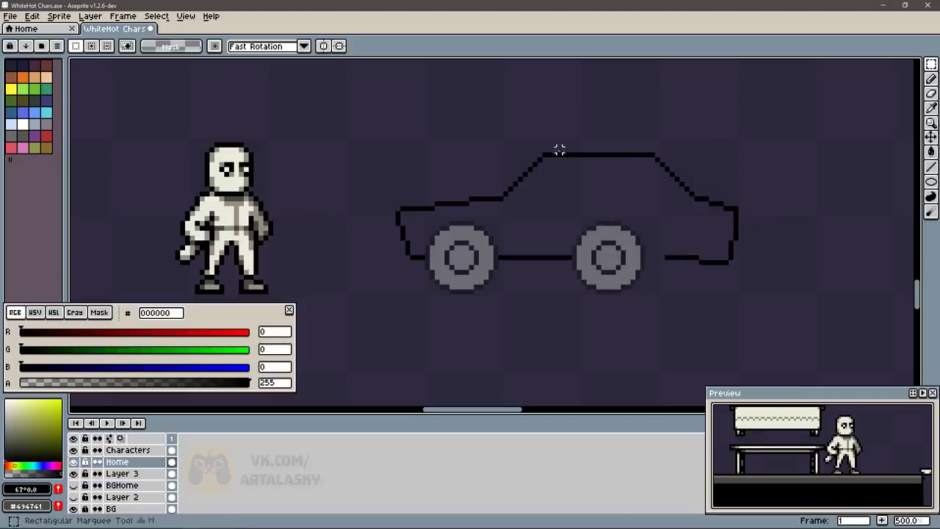
{"action": "mouse_move", "coordinate": [567, 140]}
{"action": "left_mouse_down"}
{"action": "mouse_move", "coordinate": [609, 168]}
{"action": "mouse_move", "coordinate": [630, 160]}
{"action": "left_mouse_up"}
{"action": "key", "text": "Up"}
{"action": "key", "text": "ctrl+d"}
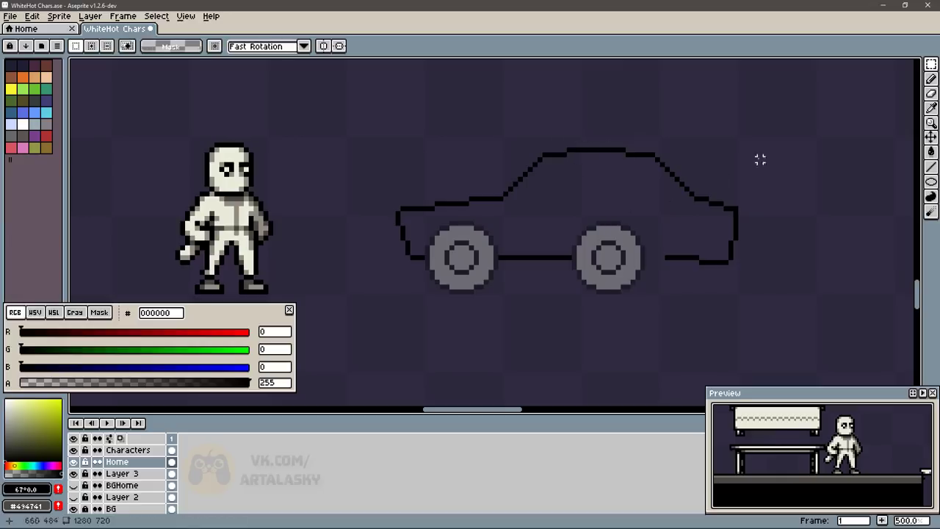
{"action": "key", "text": "b"}
{"action": "key", "text": "e"}
{"action": "left_click_drag", "start_coordinate": [697, 262], "coordinate": [651, 257]}
{"action": "key", "text": "b"}
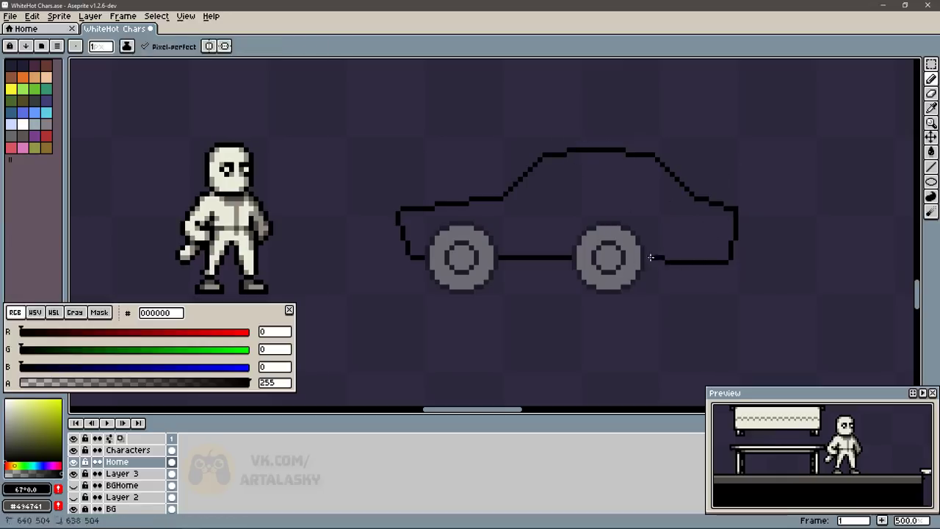
{"action": "key", "text": "e"}
{"action": "key", "text": "b"}
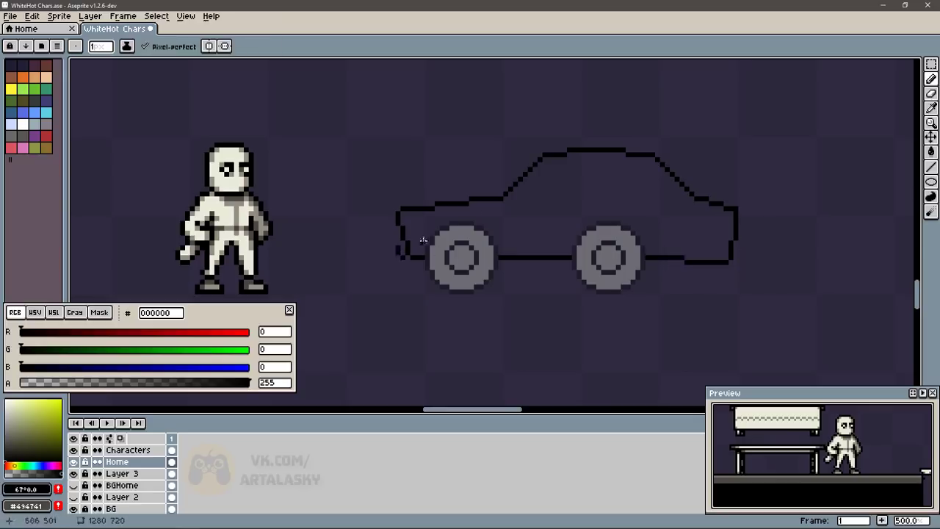
- On the wheel layer, move the right wheel further back
{"action": "left_click", "coordinate": [122, 473]}
{"action": "key", "text": "m"}
{"action": "left_click_drag", "start_coordinate": [566, 205], "coordinate": [648, 301]}
{"action": "mouse_move", "coordinate": [628, 279]}
{"action": "left_mouse_down"}
{"action": "mouse_move", "coordinate": [674, 269]}
{"action": "mouse_move", "coordinate": [673, 278]}
{"action": "left_mouse_up"}
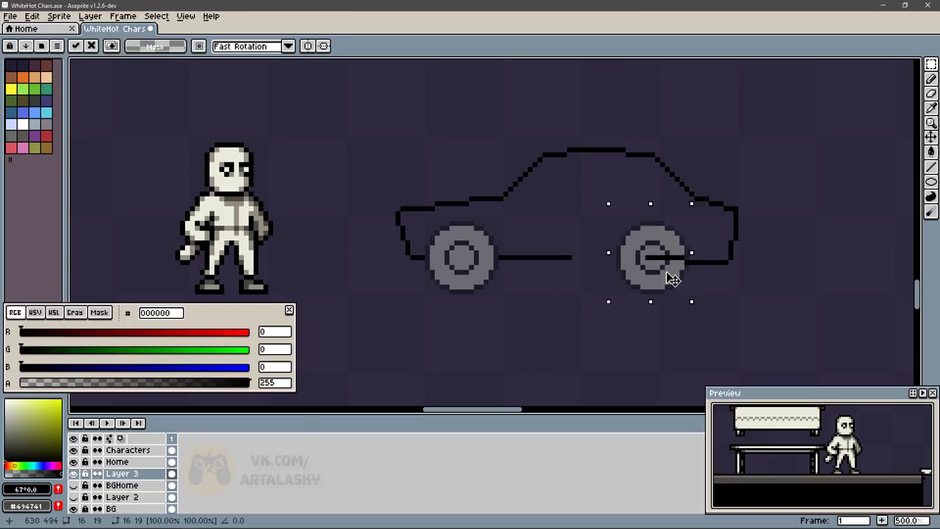
{"action": "key", "text": "ctrl+d"}
- On the car outline layer, redraw the bottom line between the wheels, undoing a too-thick stroke
{"action": "left_click", "coordinate": [147, 462]}
{"action": "key", "text": "b"}
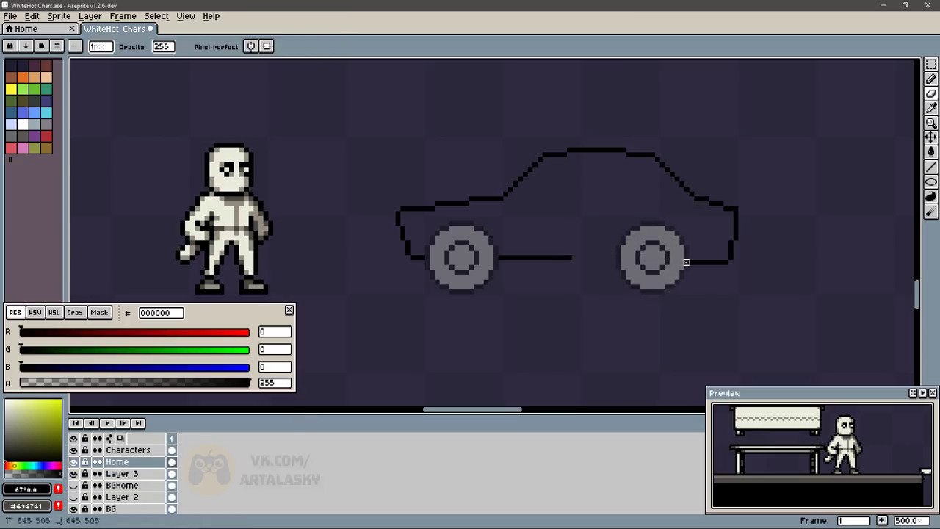
{"action": "left_click", "coordinate": [576, 257]}
{"action": "left_click_drag", "start_coordinate": [611, 260], "coordinate": [497, 260]}
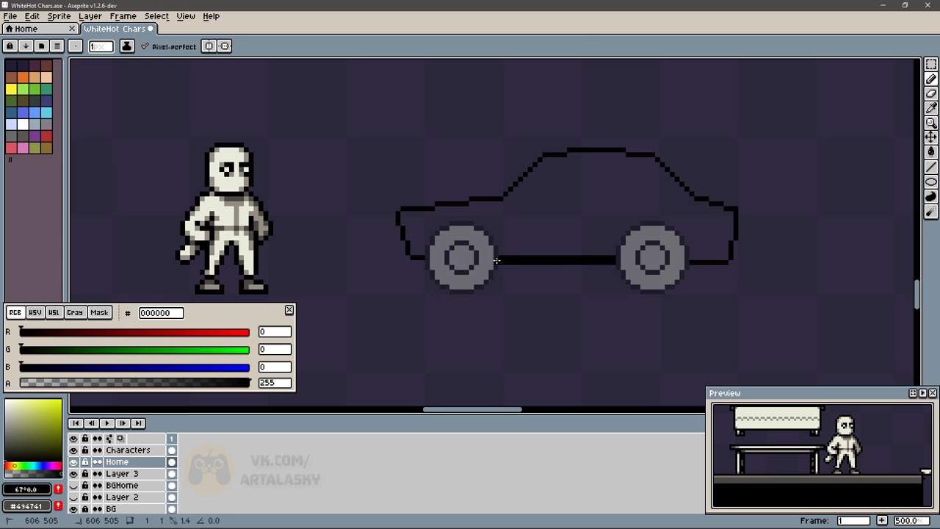
{"action": "key", "text": "l"}
{"action": "key", "text": "ctrl+z"}
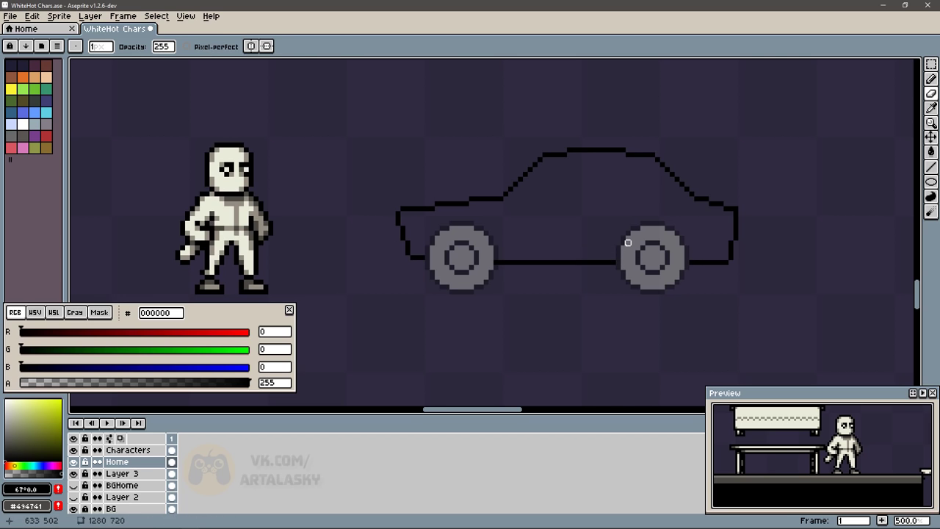
- Copy the right wheel leftward, erase the middle two wheels, and shift the right wheel slightly left
{"action": "mouse_move", "coordinate": [611, 212]}
{"action": "left_mouse_down"}
{"action": "mouse_move", "coordinate": [681, 256]}
{"action": "mouse_move", "coordinate": [561, 257]}
{"action": "mouse_move", "coordinate": [701, 255]}
{"action": "left_mouse_up"}
{"action": "left_click", "coordinate": [504, 216]}
{"action": "left_click_drag", "start_coordinate": [500, 216], "coordinate": [647, 325]}
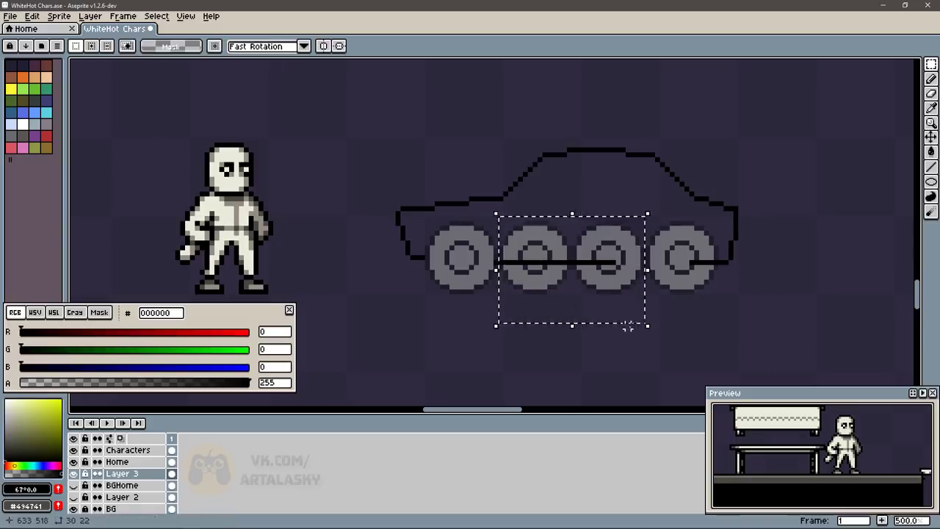
{"action": "key", "text": "Delete"}
{"action": "left_click_drag", "start_coordinate": [635, 201], "coordinate": [740, 311]}
{"action": "left_click_drag", "start_coordinate": [702, 269], "coordinate": [688, 269]}
{"action": "left_click", "coordinate": [725, 218]}
- Nudge the car's rear to the right and fill the gap in the roof line
{"action": "left_click", "coordinate": [118, 462]}
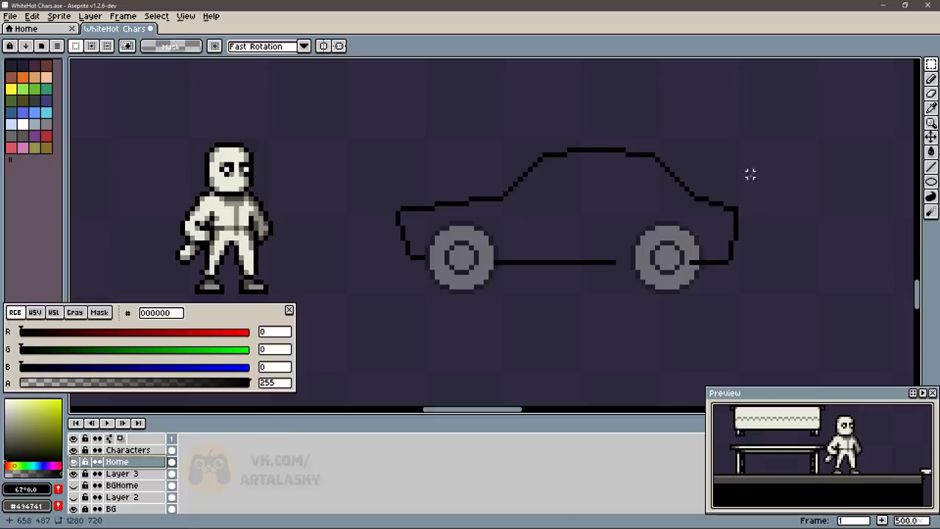
{"action": "left_click_drag", "start_coordinate": [765, 132], "coordinate": [622, 295]}
{"action": "key", "text": "Right"}
{"action": "key", "text": "Right"}
{"action": "key", "text": "Right"}
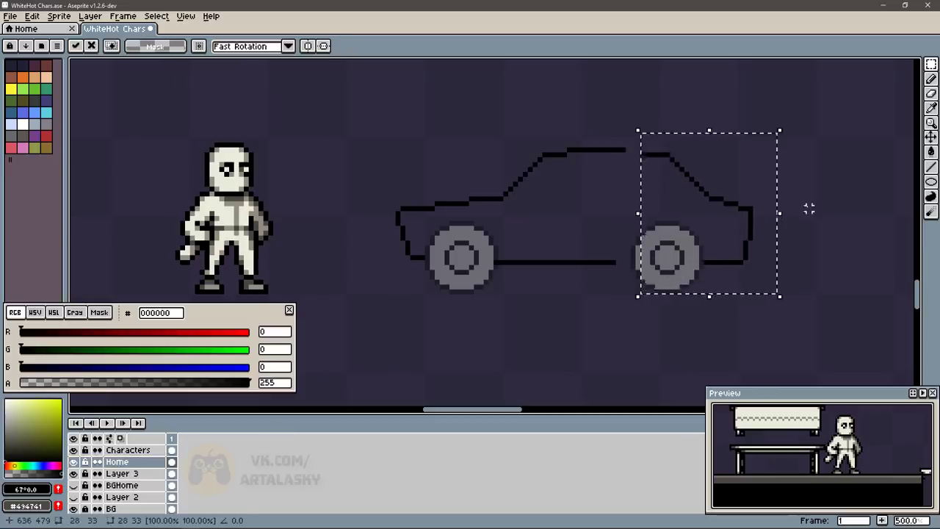
{"action": "key", "text": "ctrl+d"}
{"action": "key", "text": "b"}
{"action": "left_click", "coordinate": [634, 150]}
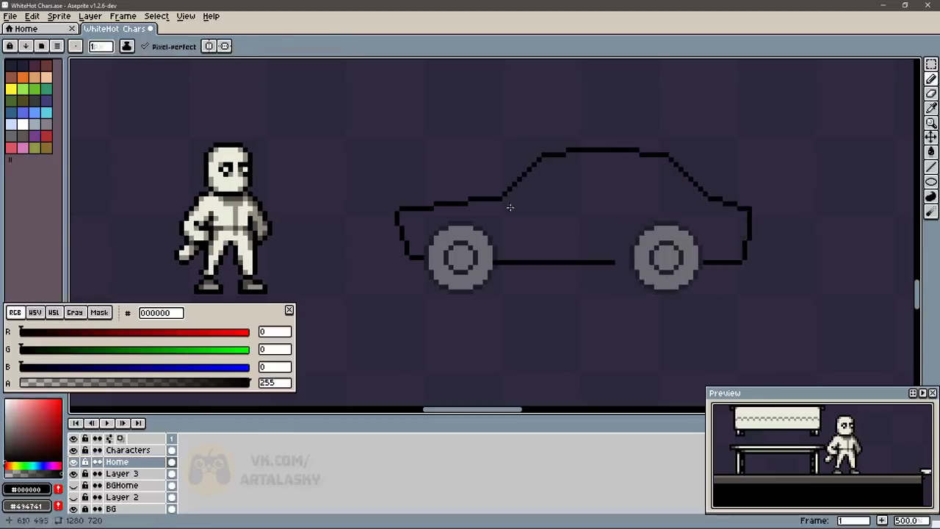
- Raise the car's front hood using a marquee selection
{"action": "key", "text": "m"}
{"action": "left_click_drag", "start_coordinate": [367, 196], "coordinate": [551, 230]}
{"action": "left_click_drag", "start_coordinate": [489, 207], "coordinate": [485, 198]}
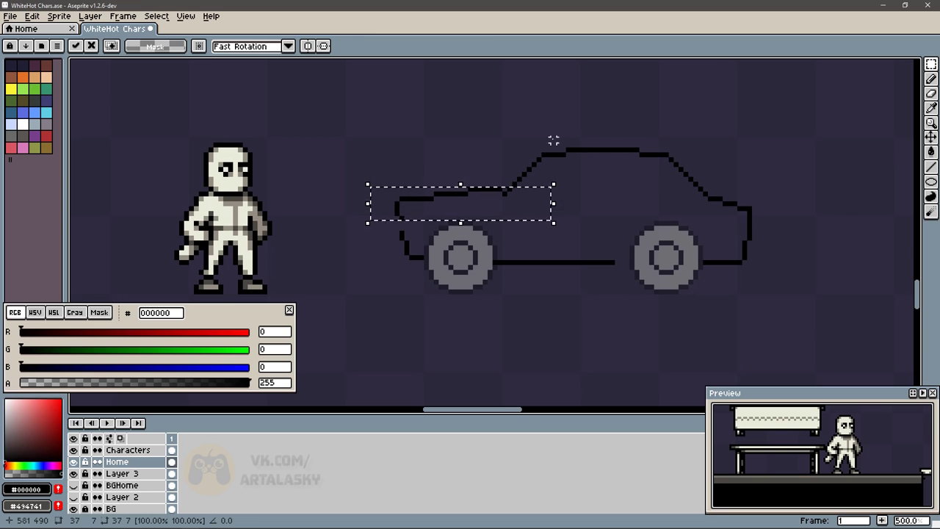
{"action": "key", "text": "ctrl+d"}
{"action": "key", "text": "b"}
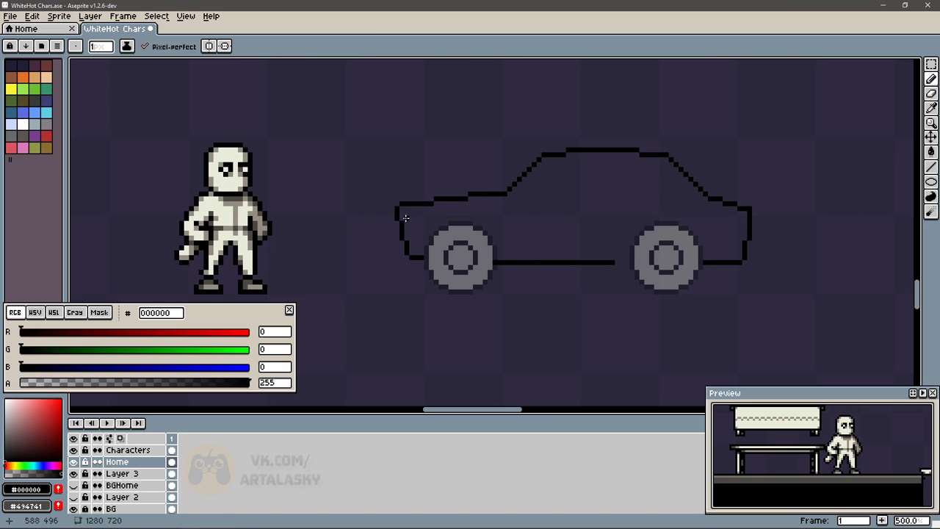
{"action": "key", "text": "e"}
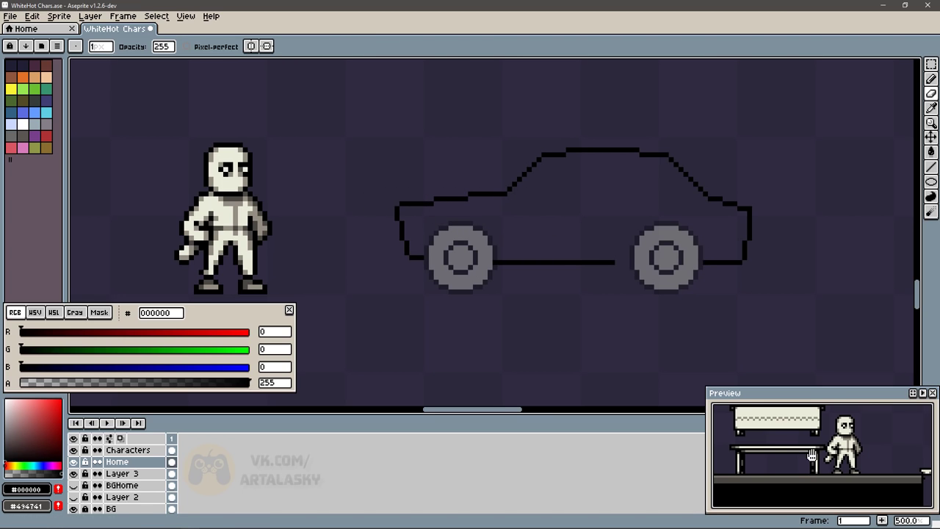
- Touch up the outline with pencil and eraser, filling the gap in the bottom line
{"action": "left_click_drag", "start_coordinate": [811, 455], "coordinate": [824, 433]}
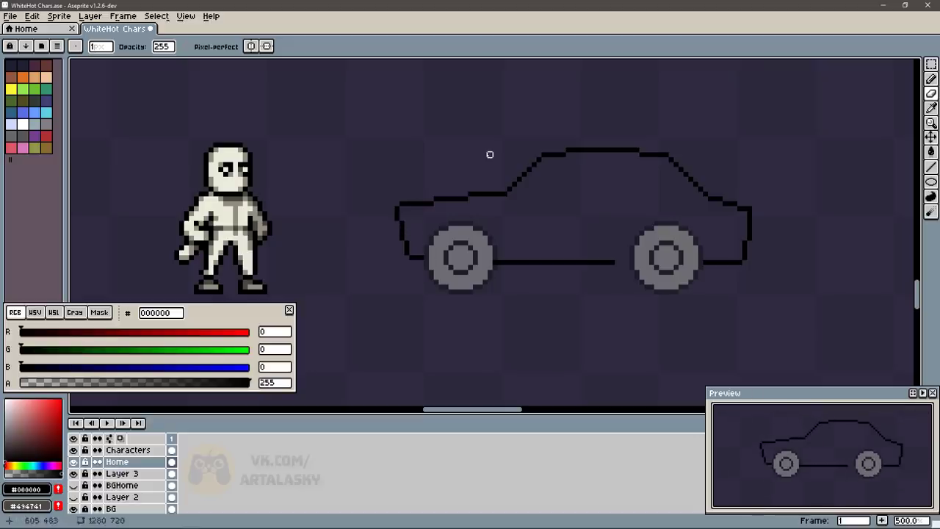
{"action": "key", "text": "b"}
{"action": "key", "text": "e"}
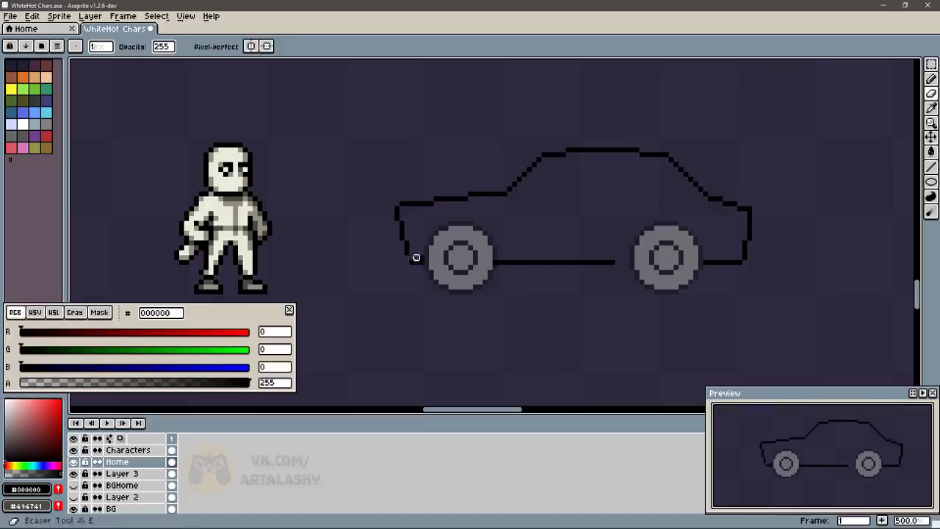
{"action": "key", "text": "b"}
{"action": "key", "text": "e"}
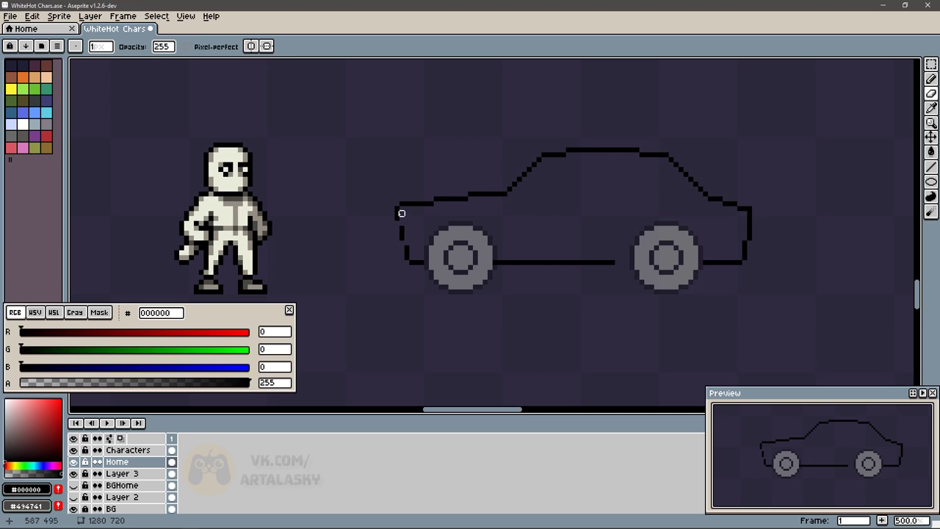
{"action": "key", "text": "b"}
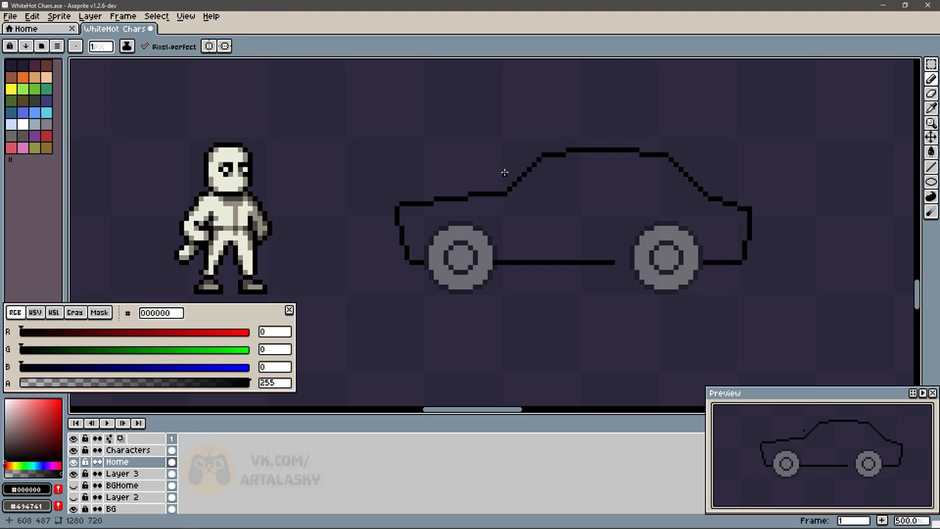
{"action": "key", "text": "e"}
{"action": "key", "text": "b"}
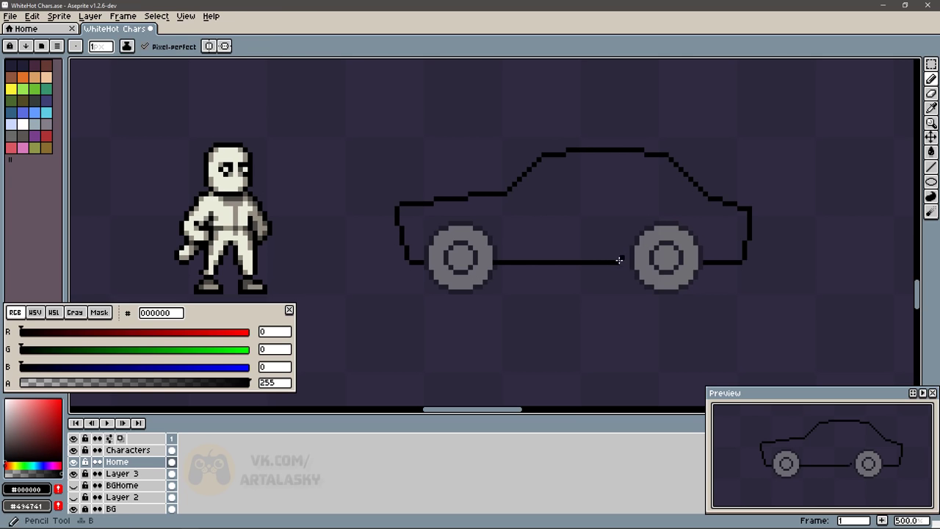
{"action": "left_click_drag", "start_coordinate": [617, 261], "coordinate": [630, 261]}
- Raise the wheel layer's opacity in its layer properties
{"action": "key", "text": "e"}
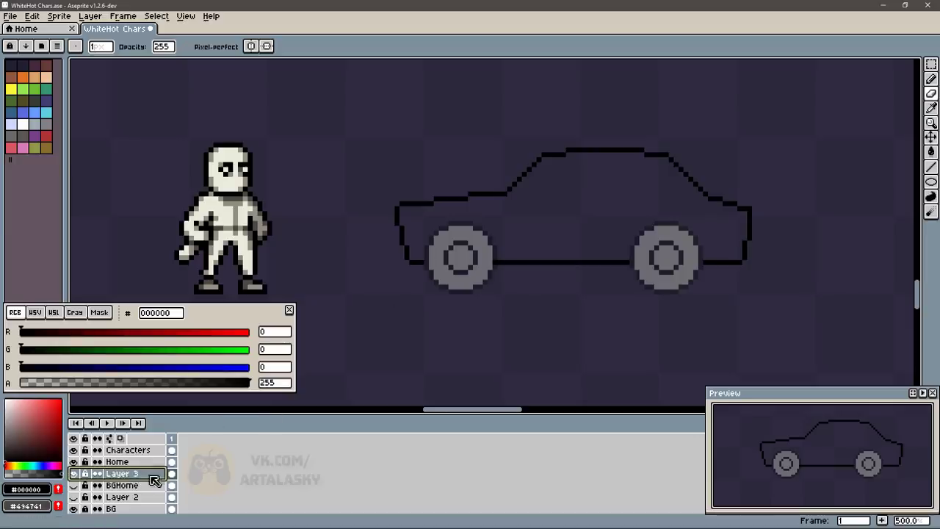
{"action": "double_click", "coordinate": [122, 473]}
{"action": "left_click", "coordinate": [566, 296]}
{"action": "left_click", "coordinate": [563, 238]}
- On the car outline layer, select the left wheel, then cancel the attempted move
{"action": "key", "text": "alt+Up"}
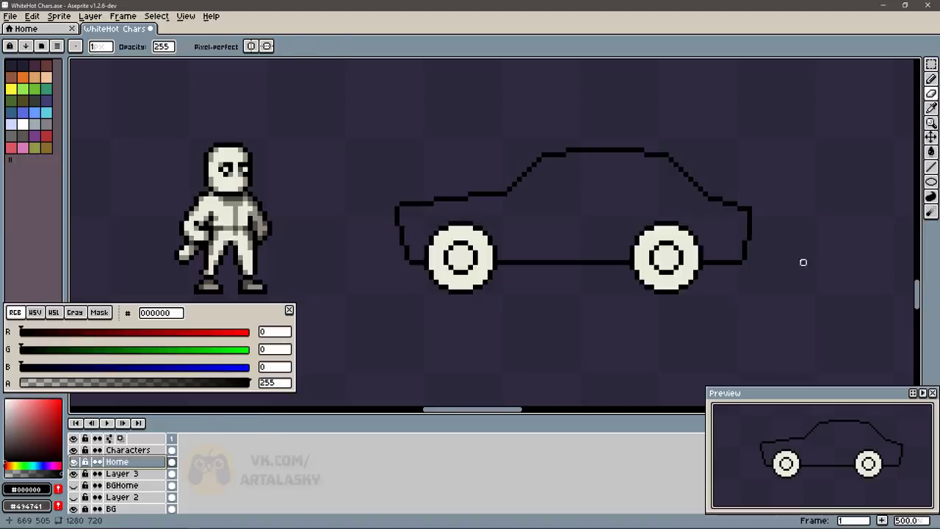
{"action": "key", "text": "m"}
{"action": "mouse_move", "coordinate": [422, 214]}
{"action": "left_mouse_down"}
{"action": "mouse_move", "coordinate": [499, 296]}
{"action": "mouse_move", "coordinate": [503, 274]}
{"action": "left_mouse_up"}
{"action": "left_click", "coordinate": [147, 476]}
{"action": "key", "text": "Escape"}
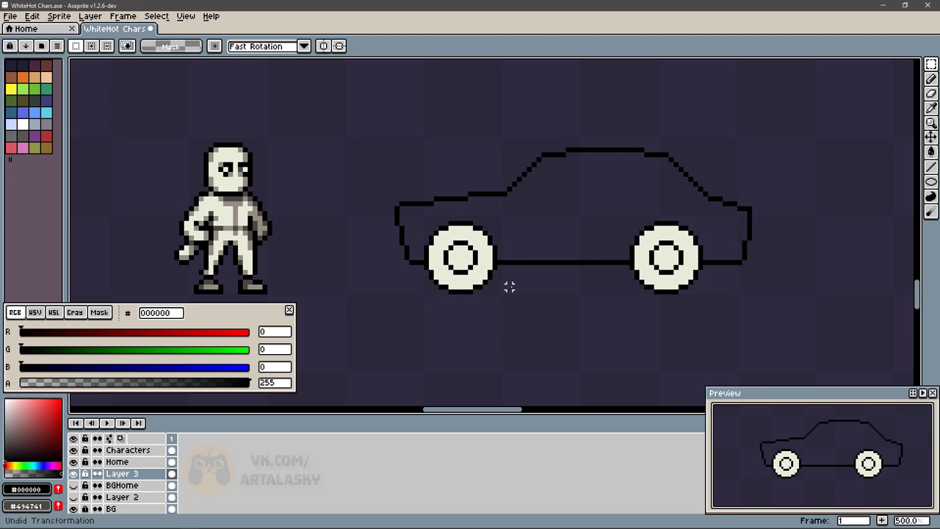
{"action": "key", "text": "ctrl+e"}
{"action": "key", "text": "Escape"}
- Merge the car outline layer into the wheel layer, restoring the wheels after a mistaken merge
{"action": "right_click", "coordinate": [153, 476]}
{"action": "left_click", "coordinate": [183, 509]}
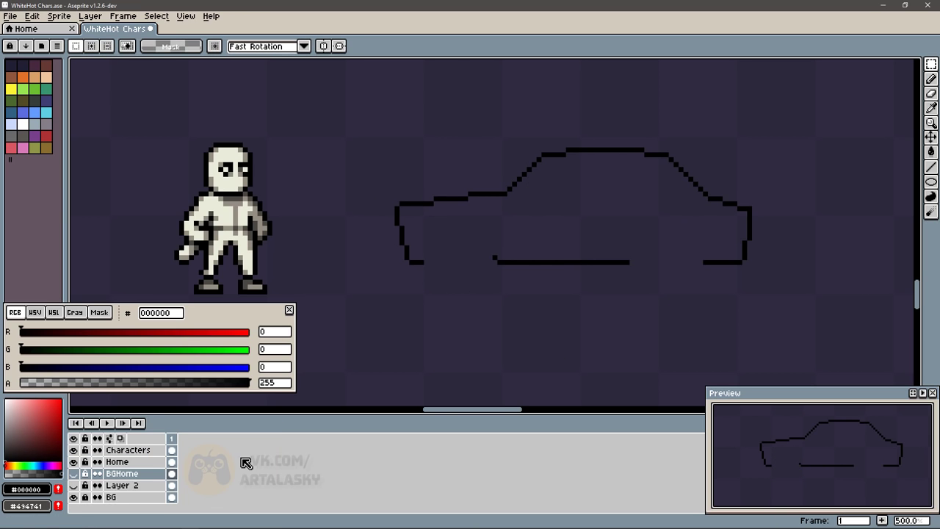
{"action": "key", "text": "ctrl+z"}
{"action": "right_click", "coordinate": [143, 461]}
{"action": "left_click", "coordinate": [183, 508]}
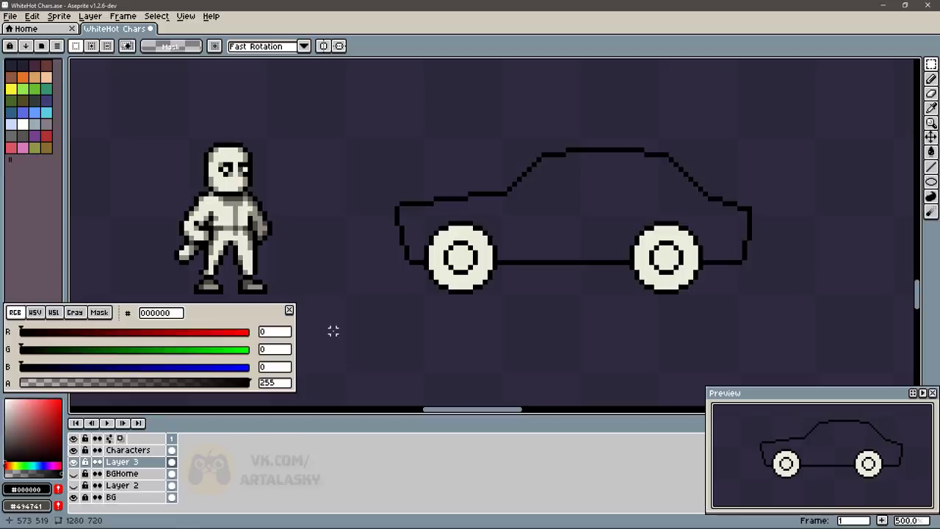
- Clean up the rear roof outline with eraser and pencil, and save the sprite
{"action": "left_click_drag", "start_coordinate": [646, 135], "coordinate": [705, 199]}
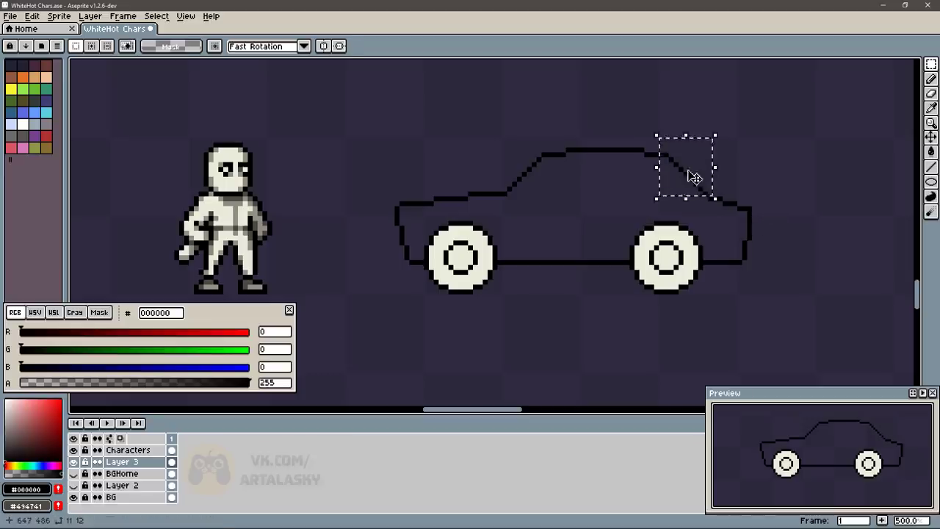
{"action": "key", "text": "ctrl+d"}
{"action": "key", "text": "e"}
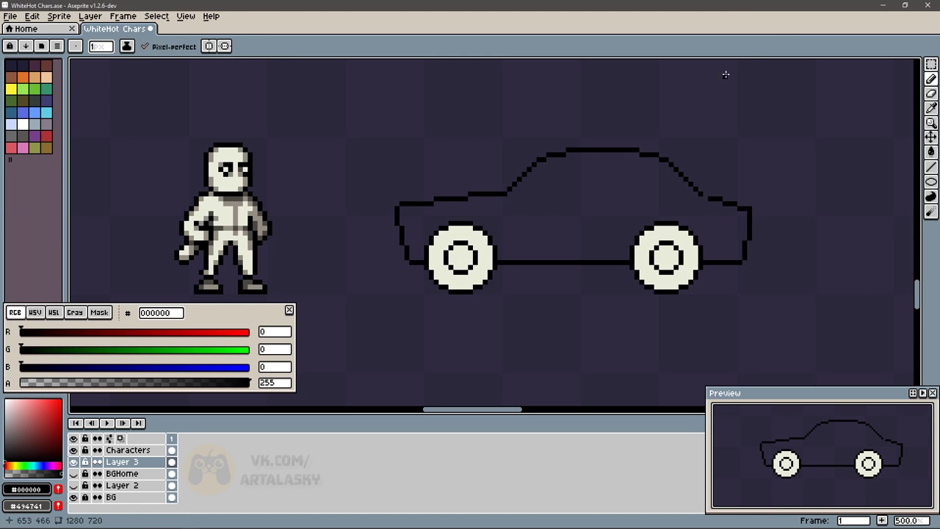
{"action": "key", "text": "ctrl+s"}
{"action": "key", "text": "b"}
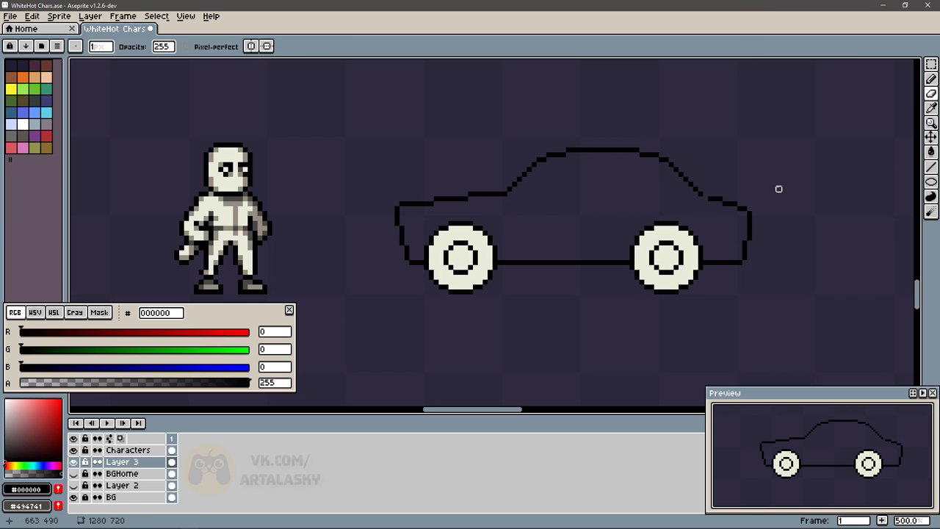
{"action": "key", "text": "e"}
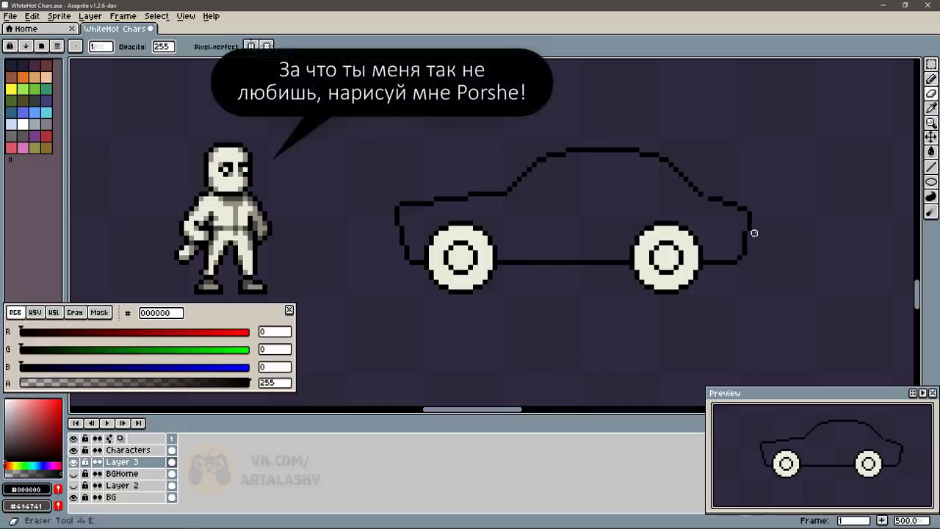
{"action": "key", "text": "b"}
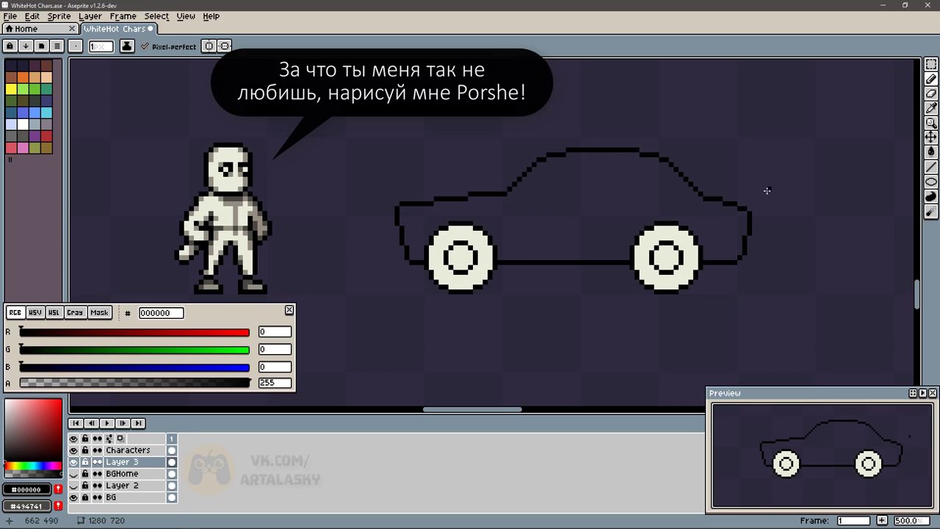
- Bucket-fill the car body with cream #e9ebda
{"action": "key", "text": "e"}
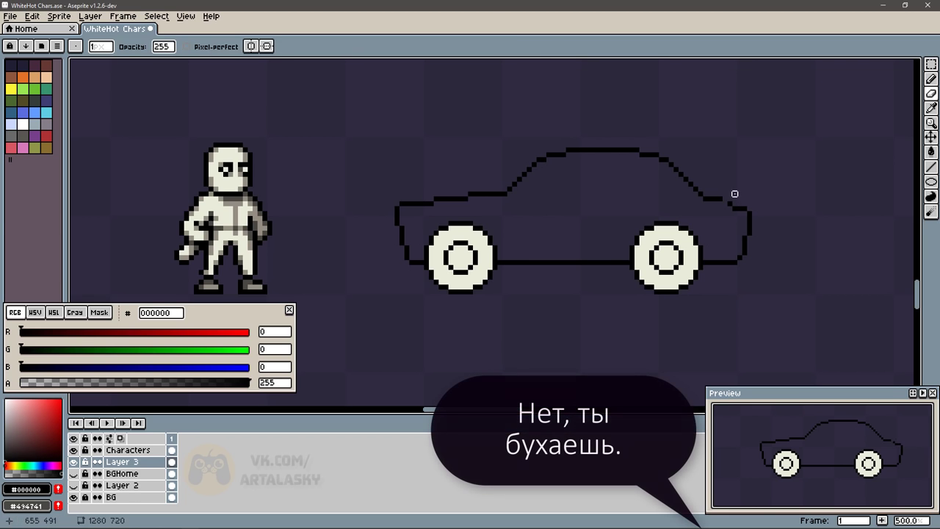
{"action": "key", "text": "b"}
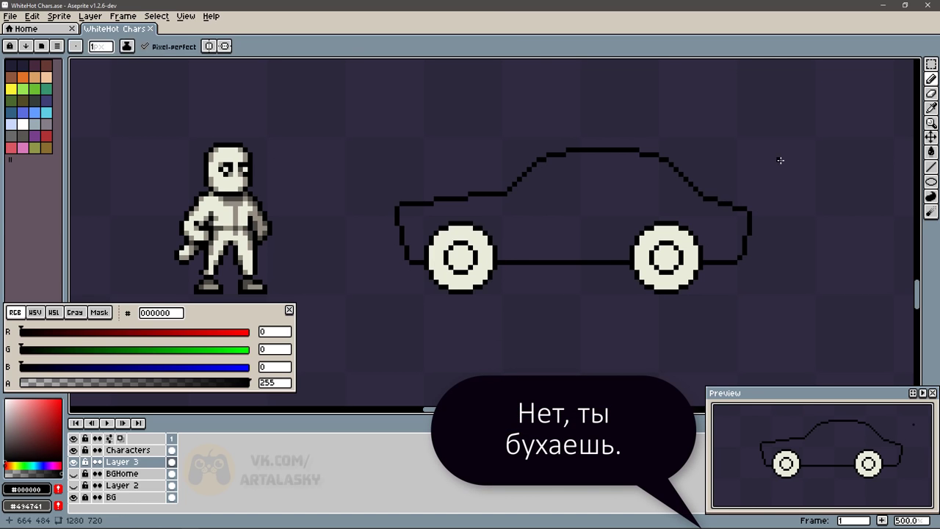
{"action": "left_click", "coordinate": [651, 236], "text": "alt"}
{"action": "key", "text": "g"}
{"action": "left_click", "coordinate": [646, 175]}
- Shade the rear edge, windshield diagonal and top-left edge with grey #928e82
{"action": "left_click", "coordinate": [272, 210], "text": "alt"}
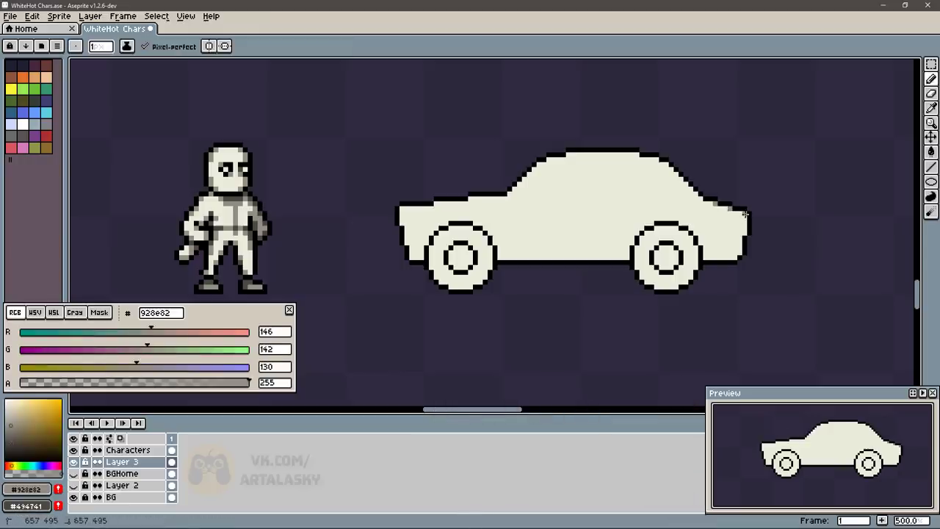
{"action": "left_click", "coordinate": [739, 227]}
{"action": "left_click", "coordinate": [735, 252]}
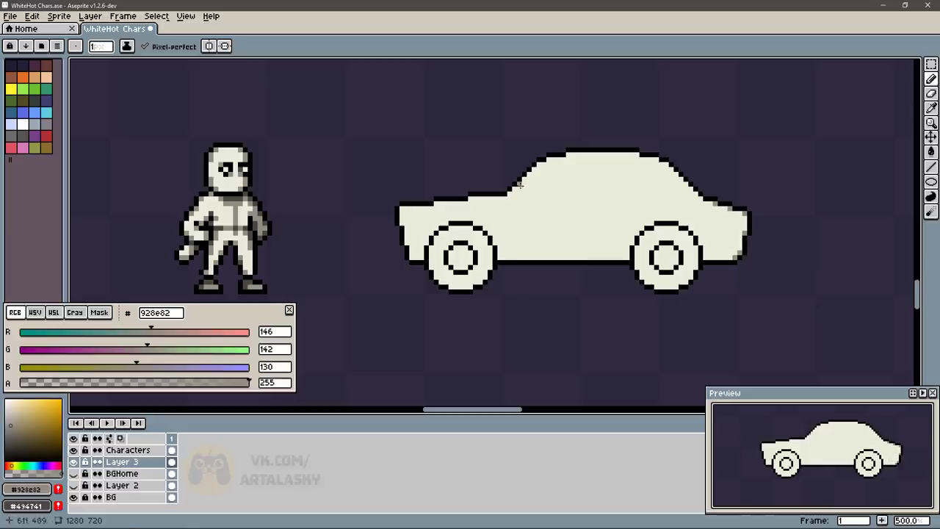
{"action": "left_click_drag", "start_coordinate": [519, 185], "coordinate": [547, 159]}
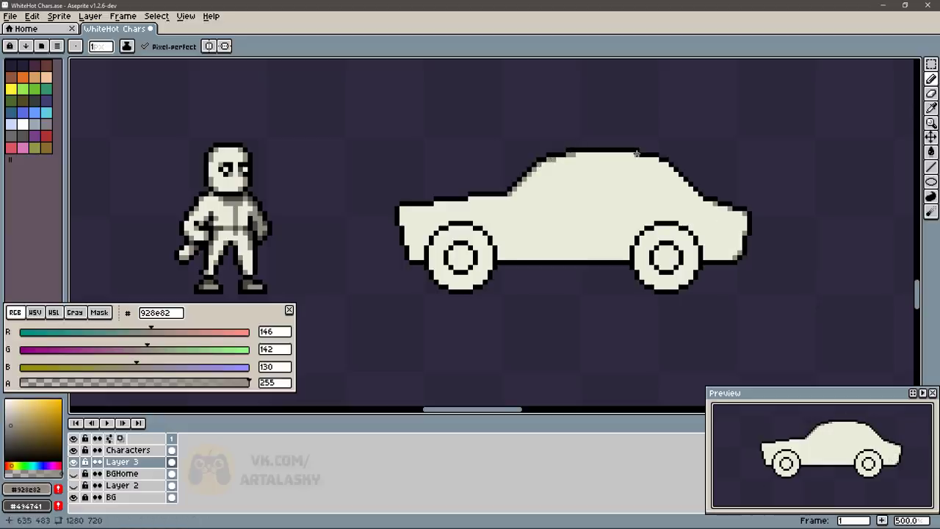
{"action": "left_click", "coordinate": [702, 194], "text": "alt"}
{"action": "left_click", "coordinate": [733, 203], "text": "alt"}
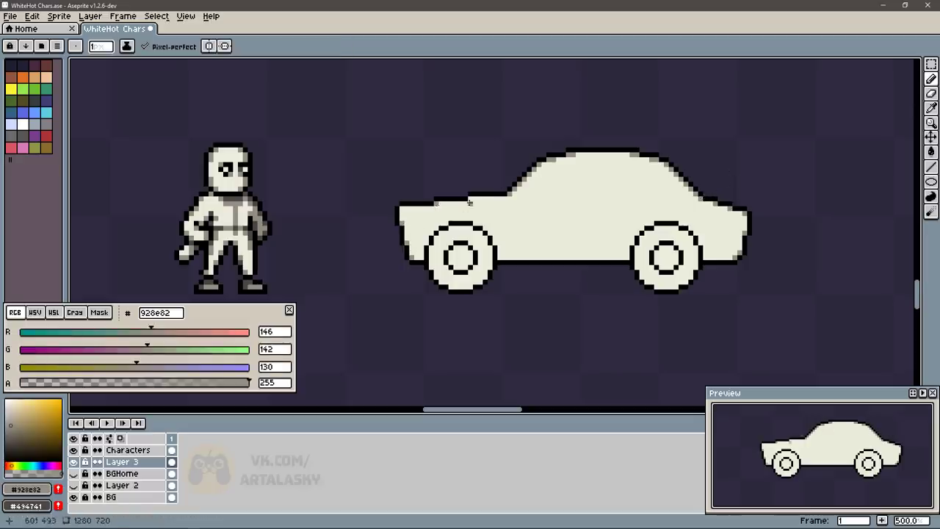
{"action": "left_click_drag", "start_coordinate": [408, 208], "coordinate": [404, 207]}
{"action": "left_click_drag", "start_coordinate": [477, 198], "coordinate": [413, 208]}
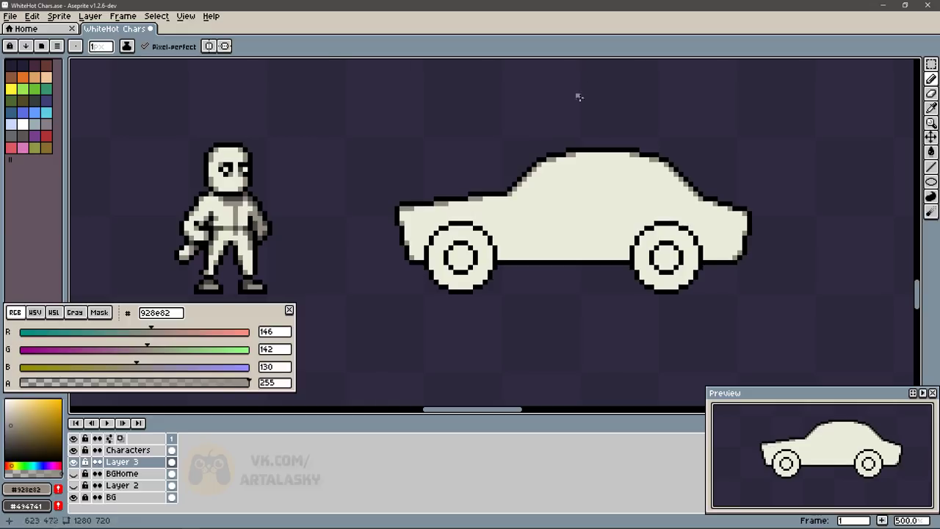
- Eyedrop the dark grey and grey shading colours along the car's roof outline
{"action": "left_click", "coordinate": [395, 203], "text": "alt"}
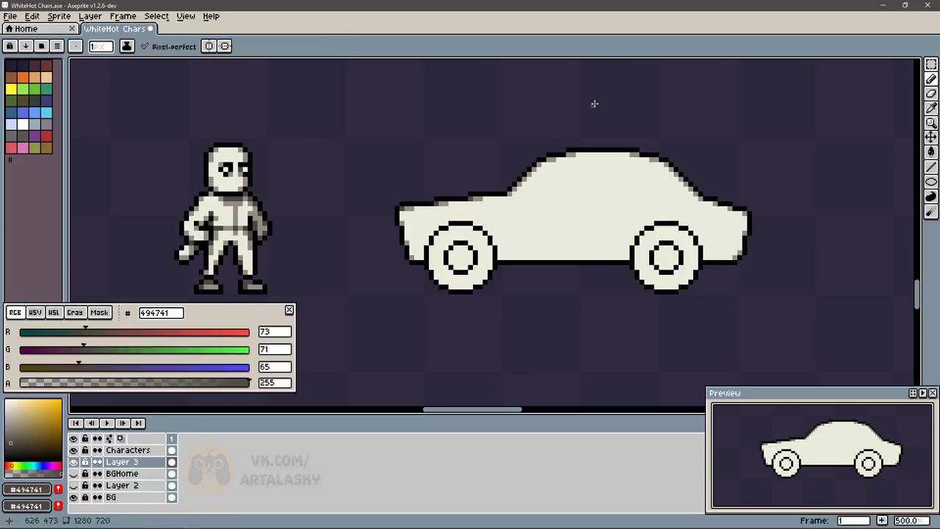
{"action": "left_click", "coordinate": [413, 207], "text": "alt"}
{"action": "left_click", "coordinate": [402, 208], "text": "alt"}
{"action": "left_click", "coordinate": [629, 156], "text": "alt"}
{"action": "left_click", "coordinate": [552, 154], "text": "alt"}
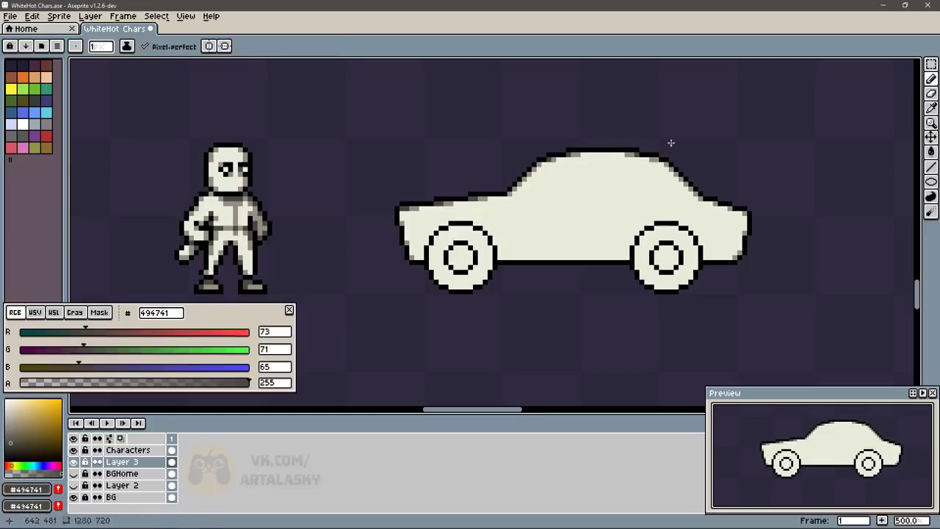
{"action": "left_click", "coordinate": [642, 152], "text": "alt"}
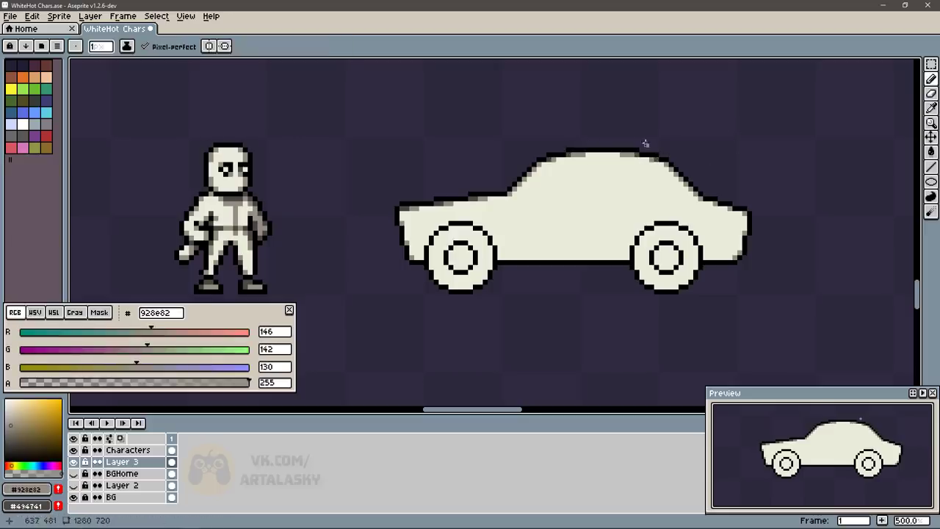
- Bucket-fill both wheel hubs with grey #928e82
{"action": "key", "text": "g"}
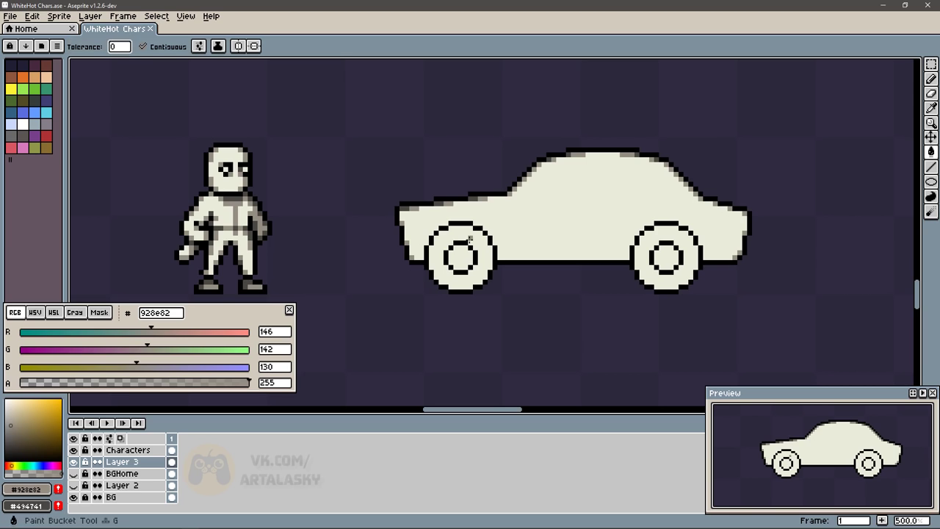
{"action": "left_click", "coordinate": [462, 257]}
{"action": "left_click", "coordinate": [671, 257]}
{"action": "key", "text": "b"}
- Sample the dark grey, cream, black and grey hub colours from the car
{"action": "left_click", "coordinate": [451, 228], "text": "alt"}
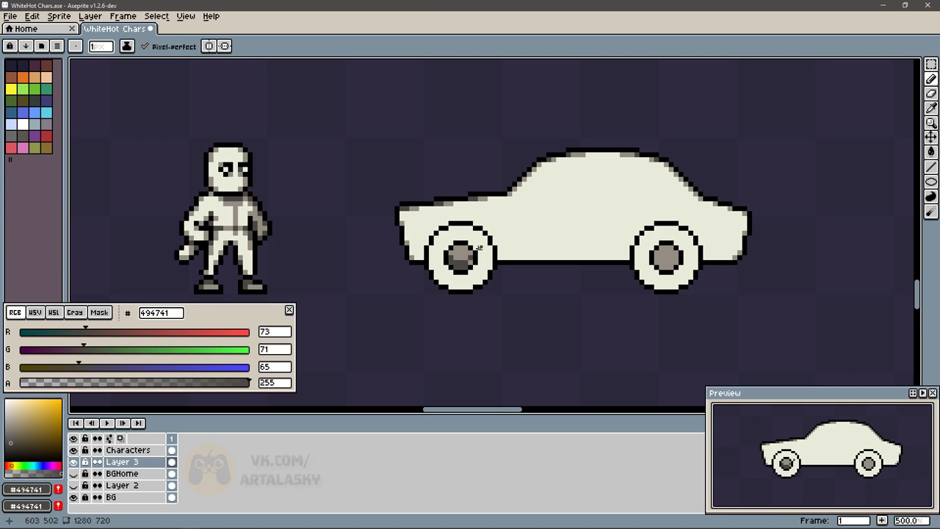
{"action": "left_click", "coordinate": [762, 208], "text": "alt"}
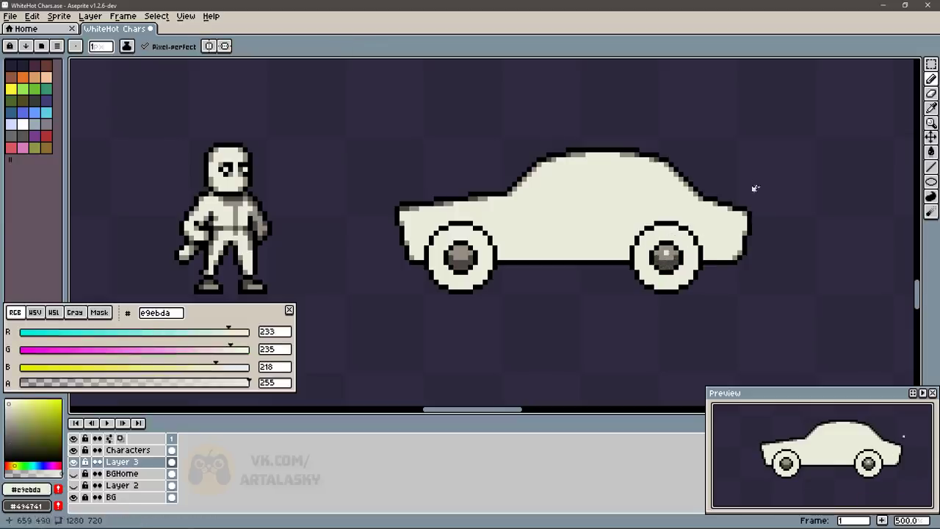
{"action": "left_click", "coordinate": [667, 256], "text": "alt"}
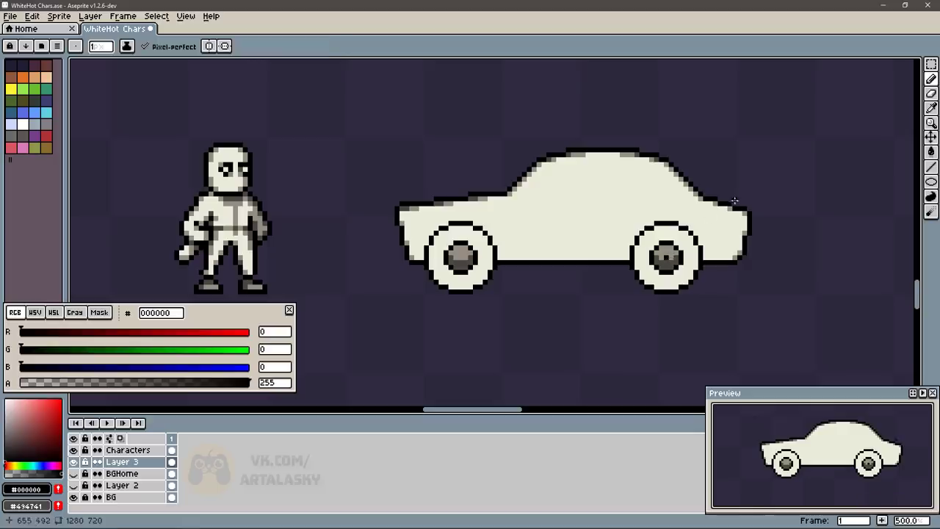
{"action": "left_click", "coordinate": [667, 255], "text": "alt"}
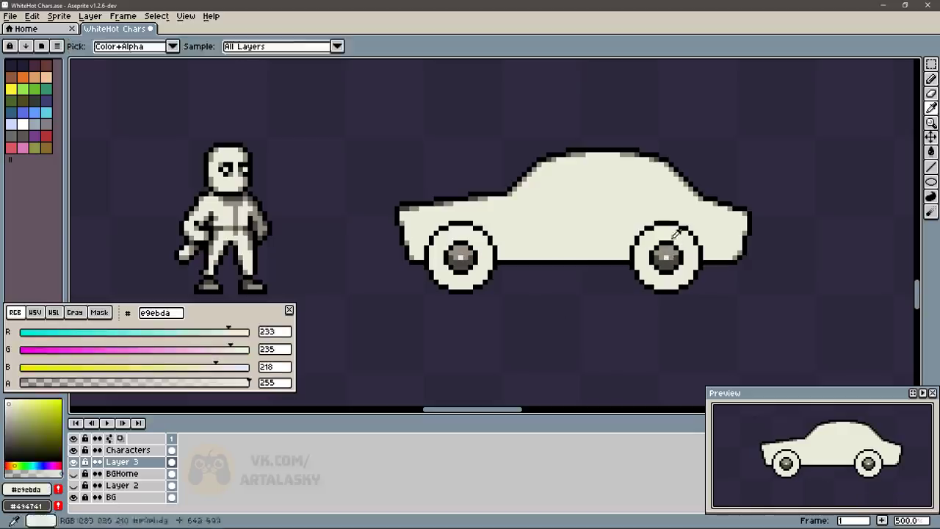
{"action": "left_click", "coordinate": [461, 255], "text": "alt"}
- Try filling both wheel rims dark grey, then undo to keep them light
{"action": "key", "text": "g"}
{"action": "left_click", "coordinate": [683, 235]}
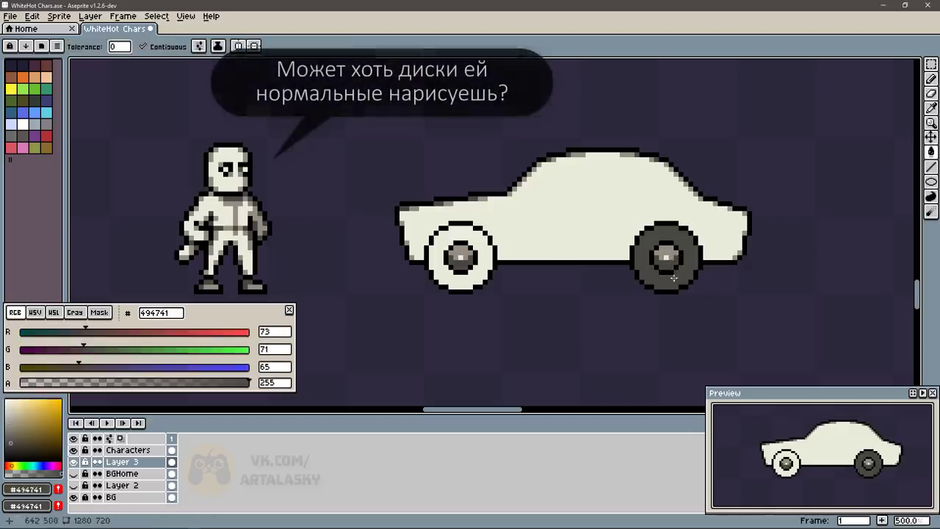
{"action": "left_click", "coordinate": [486, 242]}
{"action": "key", "text": "ctrl+z"}
{"action": "key", "text": "ctrl+z"}
{"action": "key", "text": "b"}
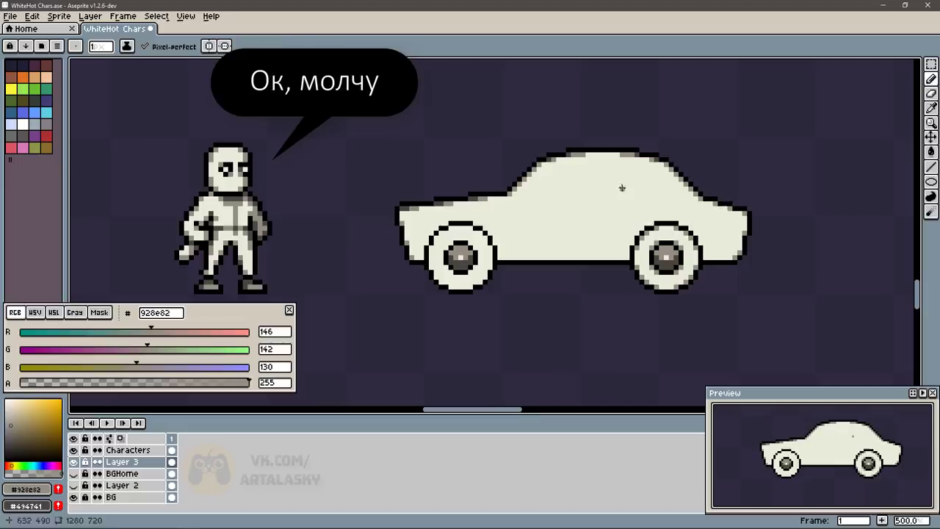
- Select the rear and front wheels, then clear the selection
{"action": "key", "text": "m"}
{"action": "left_click_drag", "start_coordinate": [634, 221], "coordinate": [701, 292]}
{"action": "key", "text": "ctrl+z"}
{"action": "left_click_drag", "start_coordinate": [430, 220], "coordinate": [503, 294]}
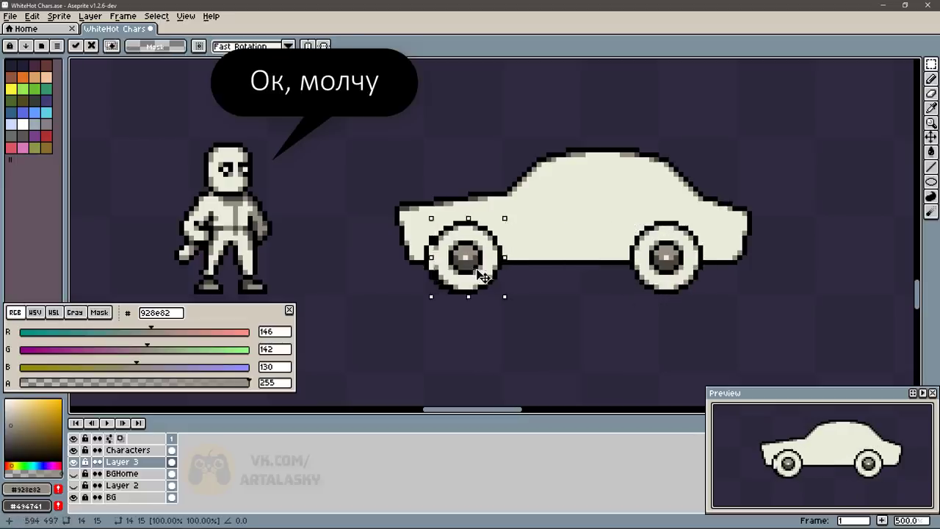
{"action": "key", "text": "ctrl+d"}
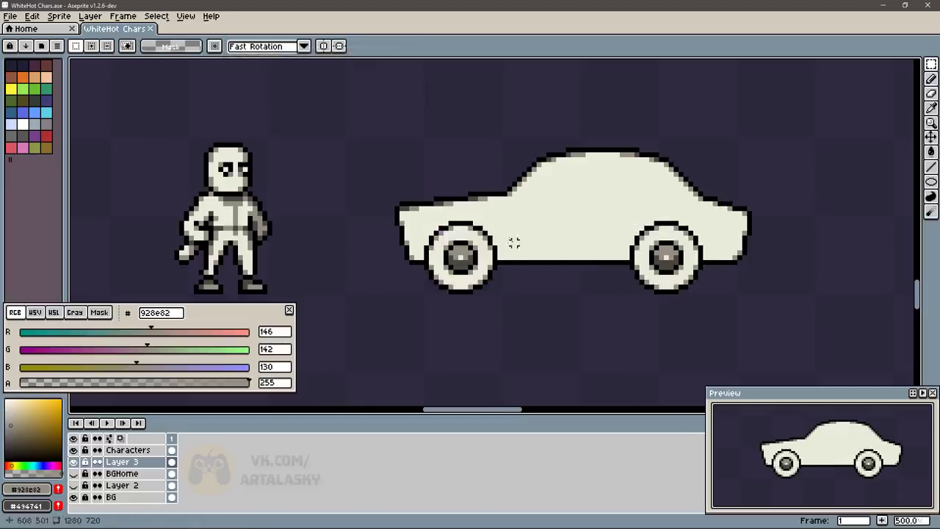
- Paste a copy of the car and place it to the right
{"action": "scroll", "coordinate": [509, 241], "scroll_direction": "down", "scroll_amount": 3}
{"action": "key", "text": "ctrl+v"}
{"action": "left_click_drag", "start_coordinate": [546, 217], "coordinate": [779, 216]}
{"action": "key", "text": "Return"}
{"action": "scroll", "coordinate": [497, 203], "scroll_direction": "up", "scroll_amount": 1}
{"action": "scroll", "coordinate": [483, 213], "scroll_direction": "up", "scroll_amount": 1}
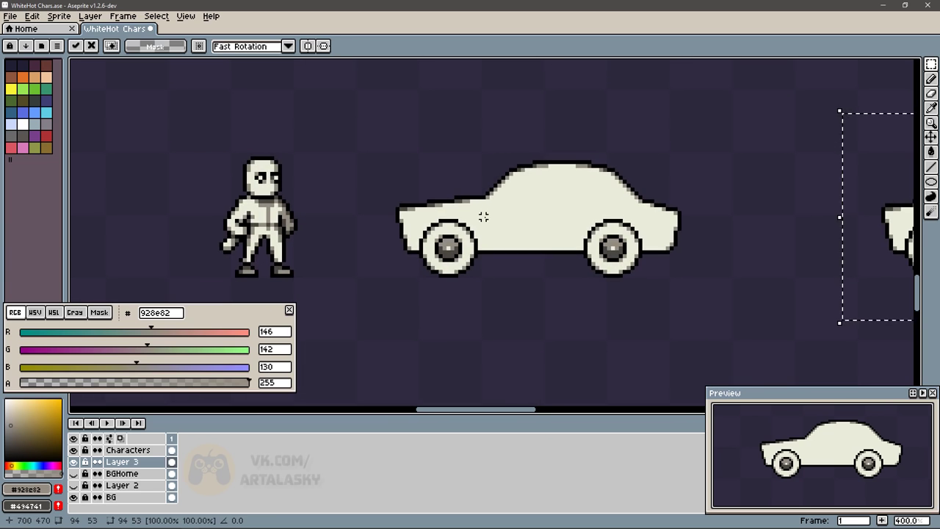
{"action": "key", "text": "ctrl+d"}
{"action": "scroll", "coordinate": [483, 217], "scroll_direction": "up", "scroll_amount": 1}
- Eyedrop black, dark grey, mid grey, cream and grey shading colours from the car
{"action": "key", "text": "b"}
{"action": "left_click", "coordinate": [472, 277], "text": "alt"}
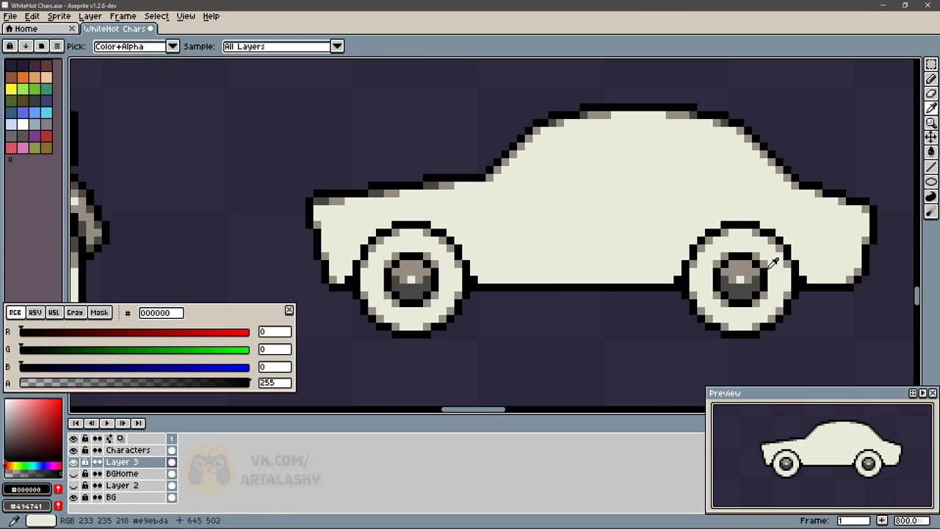
{"action": "left_click", "coordinate": [349, 273], "text": "alt"}
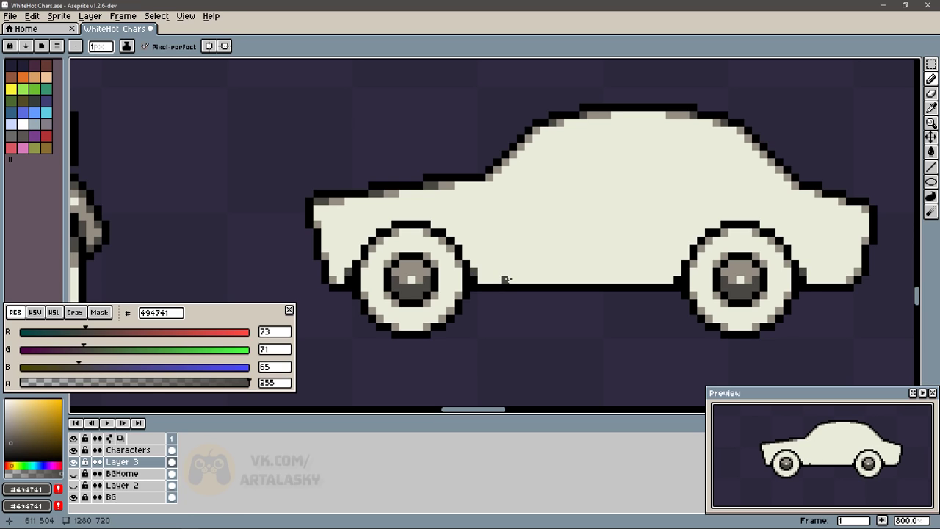
{"action": "left_click", "coordinate": [350, 270], "text": "alt"}
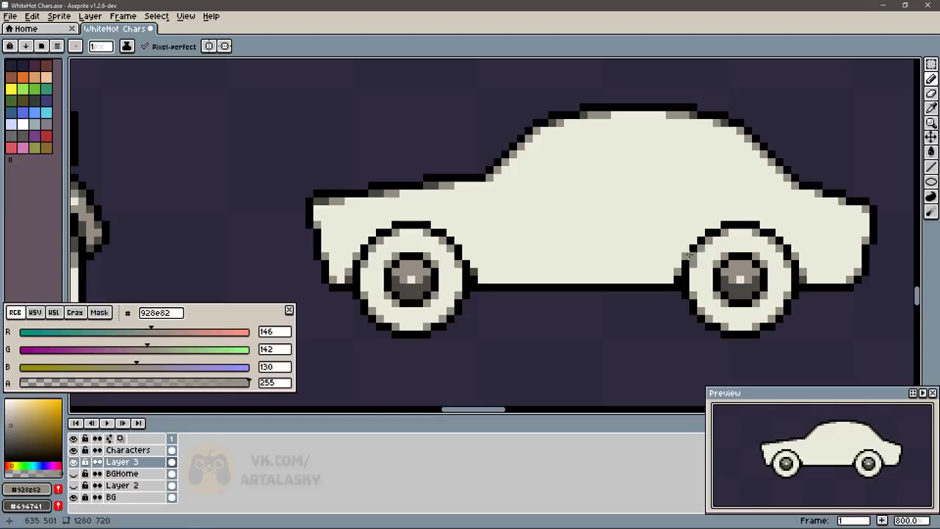
{"action": "left_click", "coordinate": [788, 250], "text": "alt"}
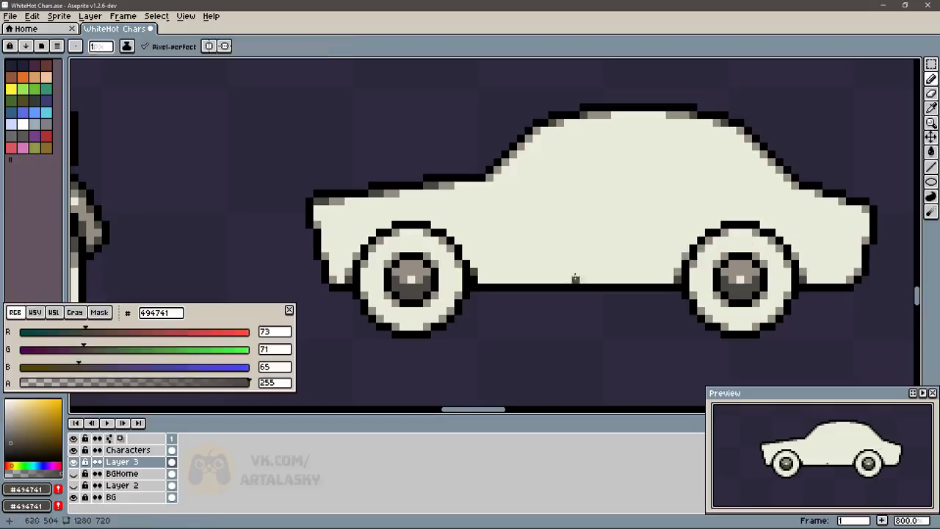
{"action": "left_click", "coordinate": [723, 226], "text": "alt"}
{"action": "left_click", "coordinate": [661, 203], "text": "alt"}
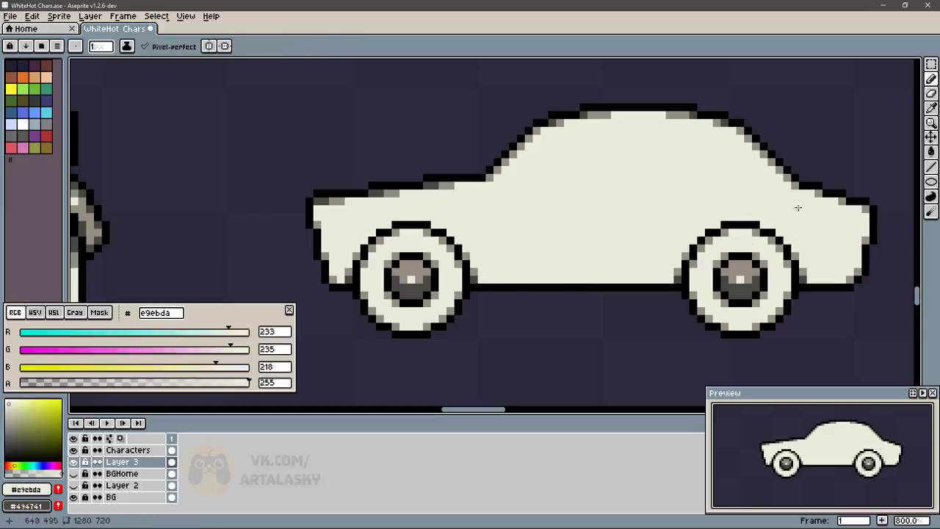
{"action": "left_click", "coordinate": [769, 226], "text": "alt"}
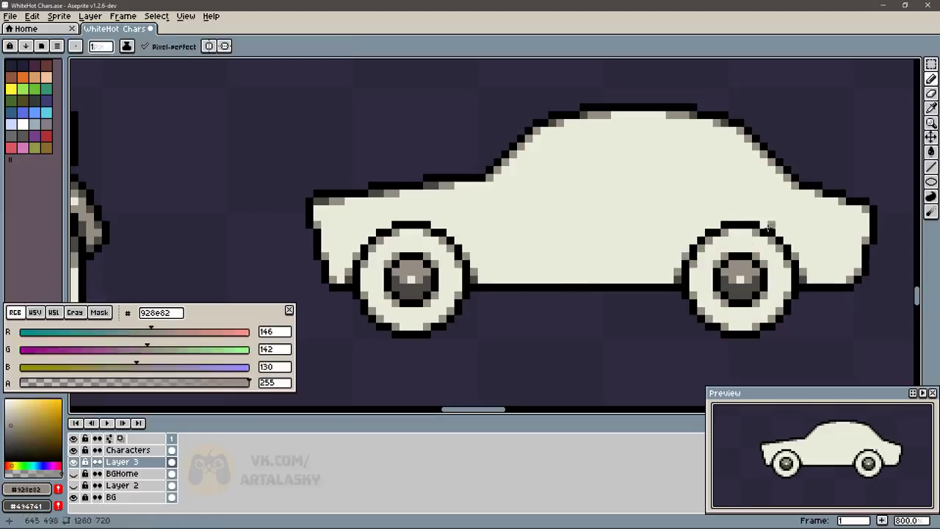
- Paint over the old wheel-arch top in cream and redraw the black arch lower
{"action": "left_click", "coordinate": [559, 185], "text": "alt"}
{"action": "mouse_move", "coordinate": [709, 226]}
{"action": "left_mouse_down"}
{"action": "mouse_move", "coordinate": [772, 228]}
{"action": "mouse_move", "coordinate": [711, 224]}
{"action": "mouse_move", "coordinate": [780, 239]}
{"action": "mouse_move", "coordinate": [776, 233]}
{"action": "left_mouse_up"}
{"action": "left_click", "coordinate": [708, 233], "text": "alt"}
{"action": "left_click", "coordinate": [756, 221], "text": "alt"}
{"action": "left_click", "coordinate": [739, 232], "text": "alt"}
- Add grey shading beside the wheel arch, sampling greys and black from the car
{"action": "left_click", "coordinate": [800, 260], "text": "alt"}
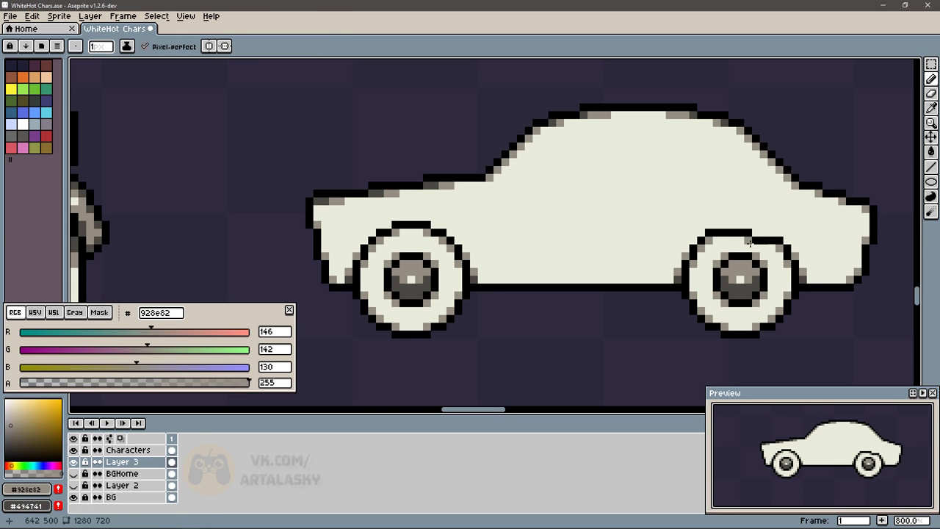
{"action": "left_click", "coordinate": [752, 234], "text": "alt"}
{"action": "left_click", "coordinate": [749, 233]}
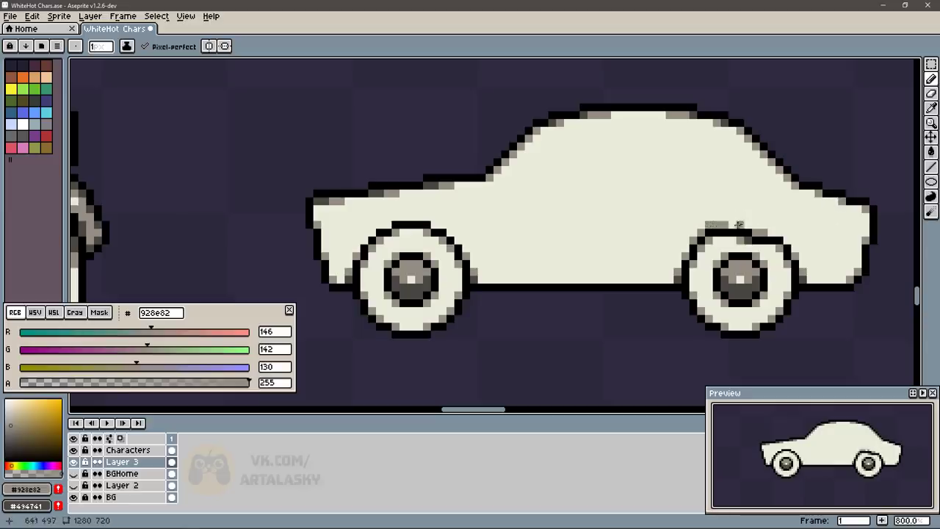
{"action": "left_click", "coordinate": [764, 257], "text": "alt"}
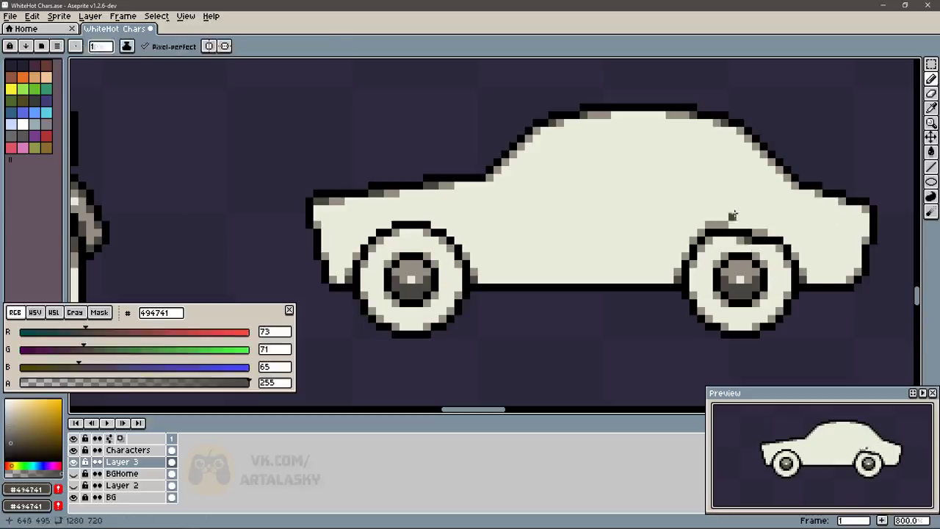
{"action": "left_click", "coordinate": [719, 224], "text": "alt"}
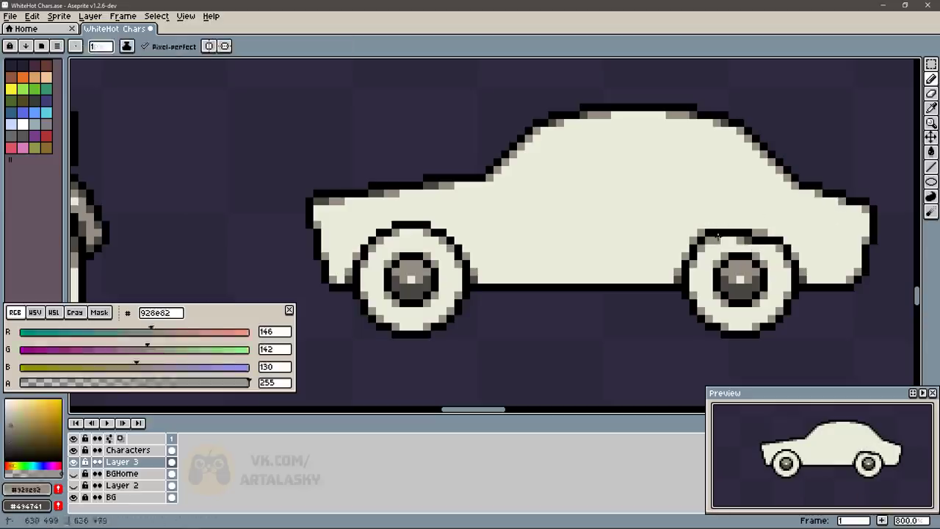
{"action": "left_click", "coordinate": [796, 217], "text": "alt"}
{"action": "left_click", "coordinate": [764, 235], "text": "alt"}
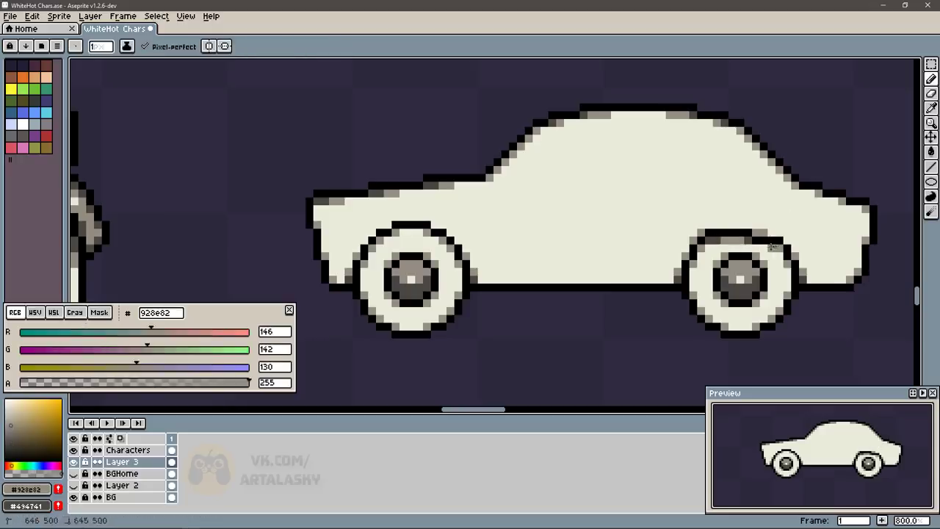
{"action": "left_click", "coordinate": [774, 247], "text": "alt"}
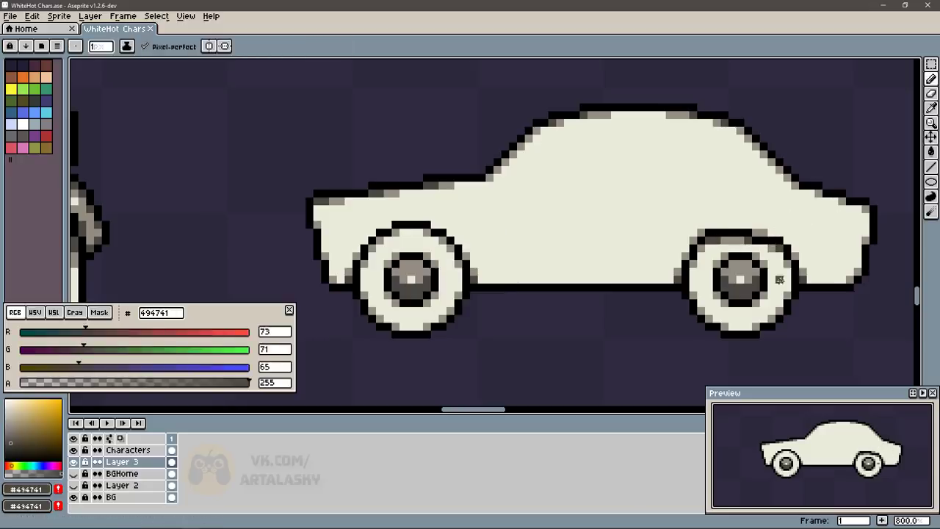
{"action": "left_click", "coordinate": [489, 176], "text": "alt"}
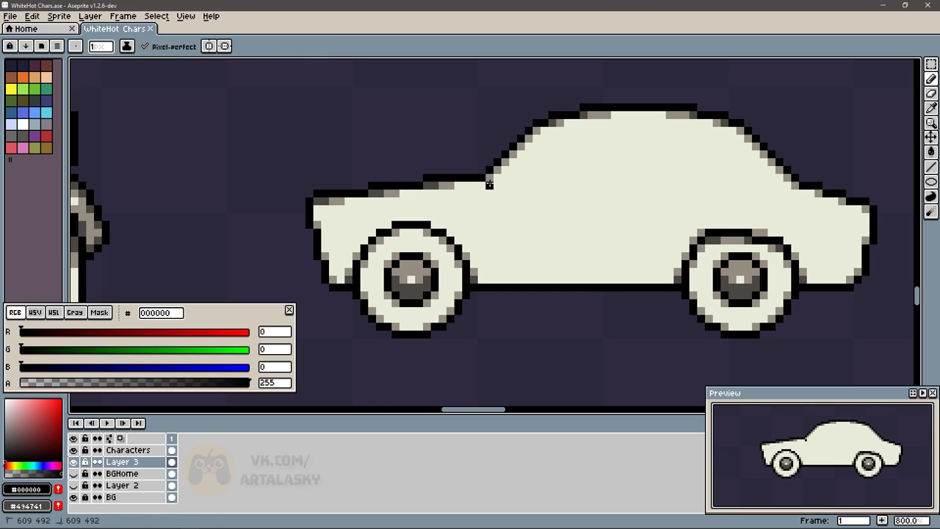
- Draw the black window baseline, the top window line along the roof, and the slanted front pillar
{"action": "left_click_drag", "start_coordinate": [489, 184], "coordinate": [794, 180]}
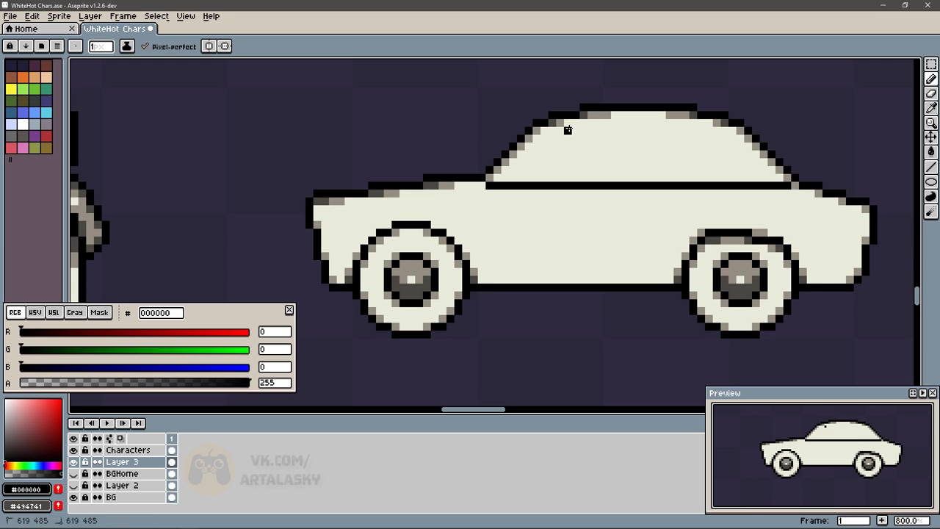
{"action": "mouse_move", "coordinate": [568, 130]}
{"action": "left_mouse_down"}
{"action": "mouse_move", "coordinate": [705, 130]}
{"action": "mouse_move", "coordinate": [739, 180]}
{"action": "left_mouse_up"}
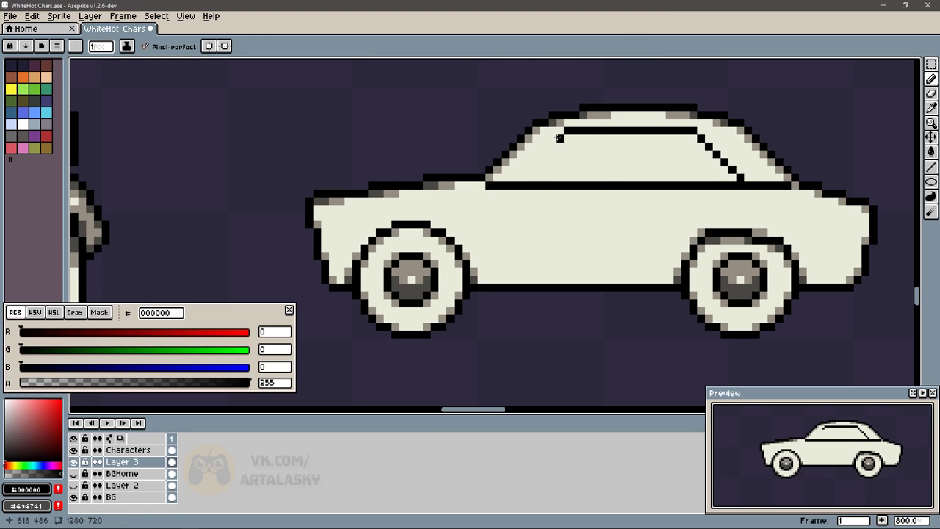
{"action": "mouse_move", "coordinate": [559, 137]}
{"action": "left_mouse_down"}
{"action": "mouse_move", "coordinate": [522, 180]}
{"action": "mouse_move", "coordinate": [545, 127]}
{"action": "left_mouse_up"}
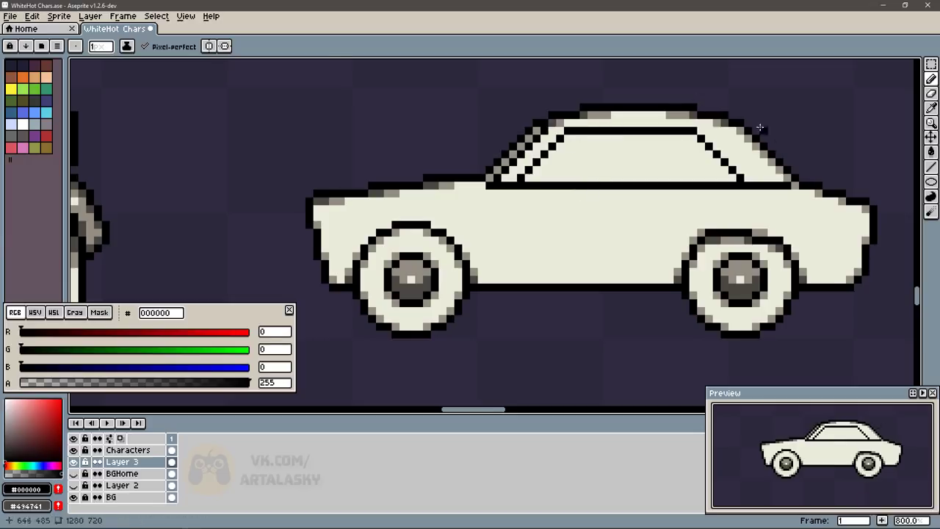
- Soften the window corners and line ends with sampled grey pixels, then save the sprite
{"action": "left_click", "coordinate": [558, 121], "text": "alt"}
{"action": "left_click", "coordinate": [692, 131]}
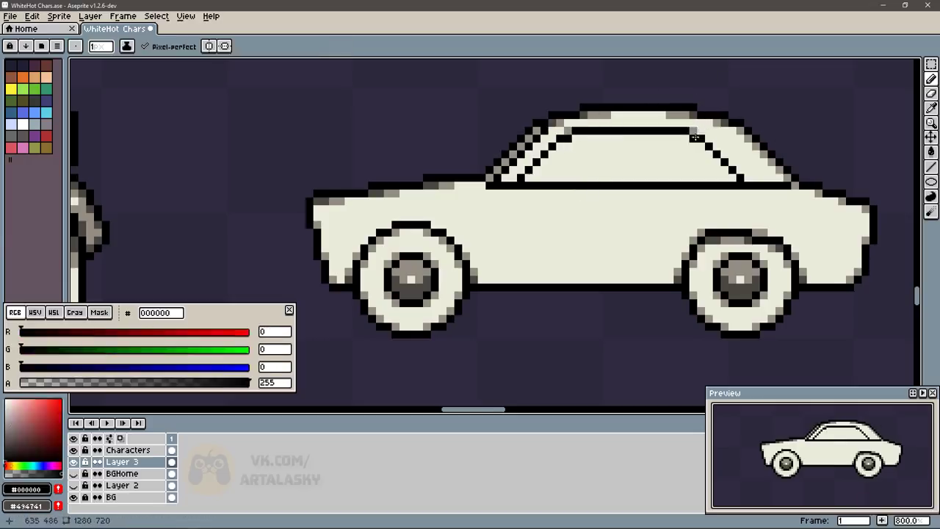
{"action": "left_click", "coordinate": [580, 138]}
{"action": "left_click", "coordinate": [679, 138]}
{"action": "left_click", "coordinate": [672, 110], "text": "alt"}
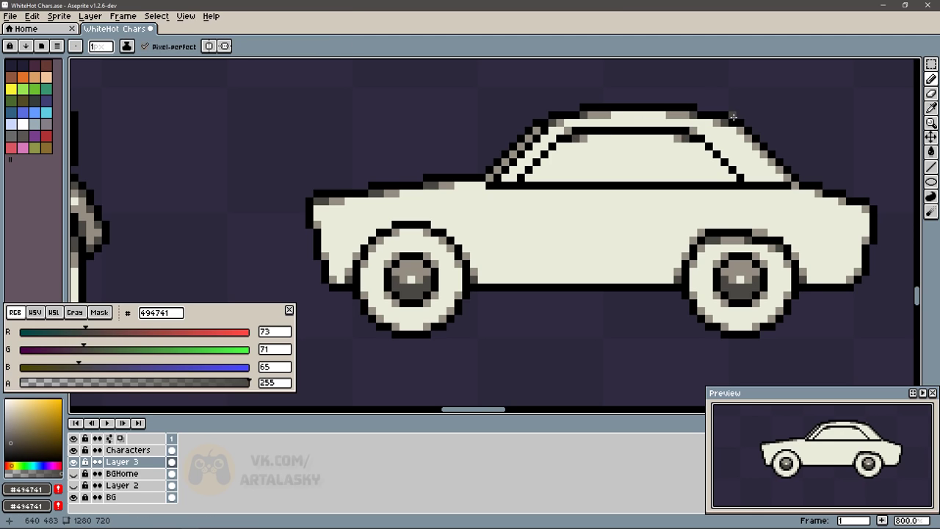
{"action": "left_click", "coordinate": [681, 139], "text": "alt"}
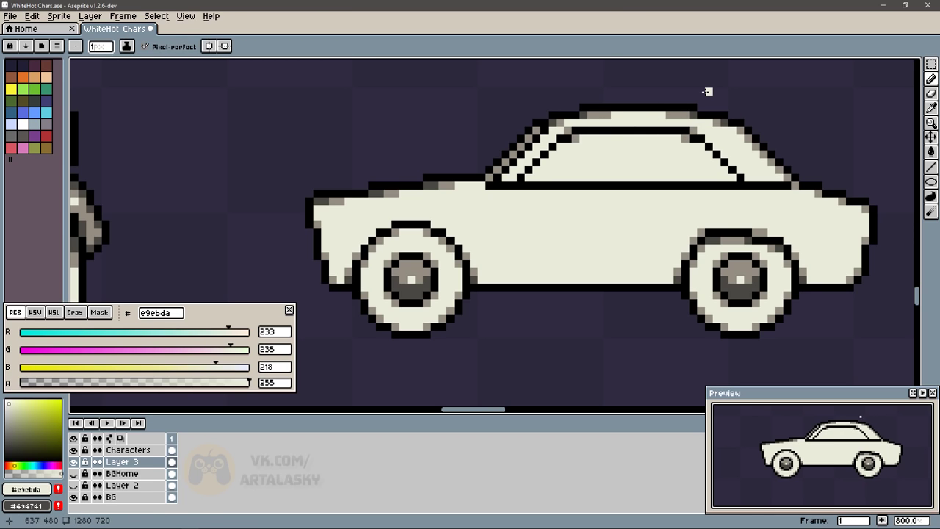
{"action": "left_click", "coordinate": [694, 137], "text": "alt"}
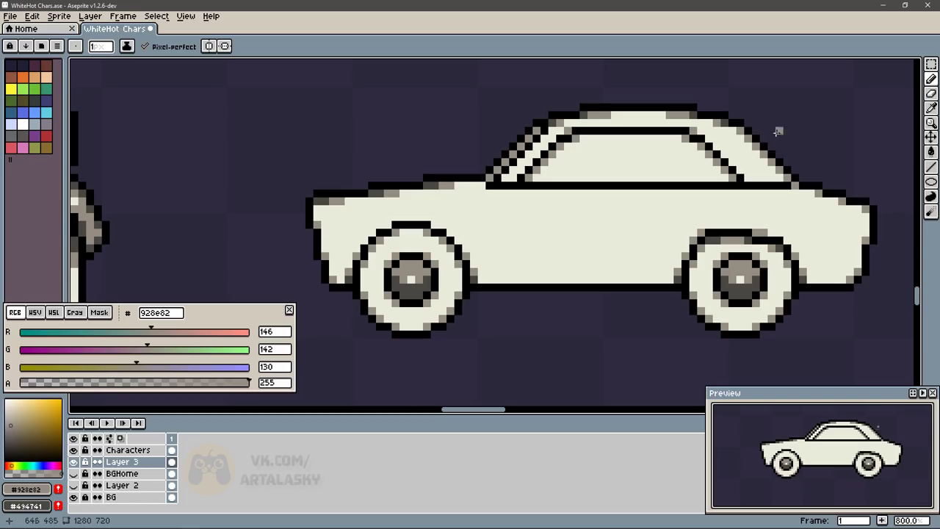
{"action": "left_click", "coordinate": [757, 122], "text": "alt"}
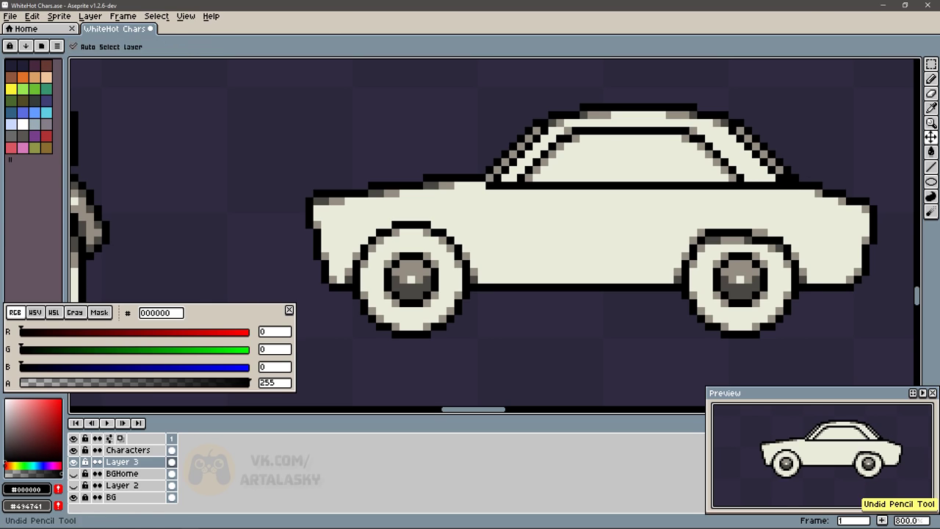
{"action": "left_click", "coordinate": [490, 181], "text": "alt"}
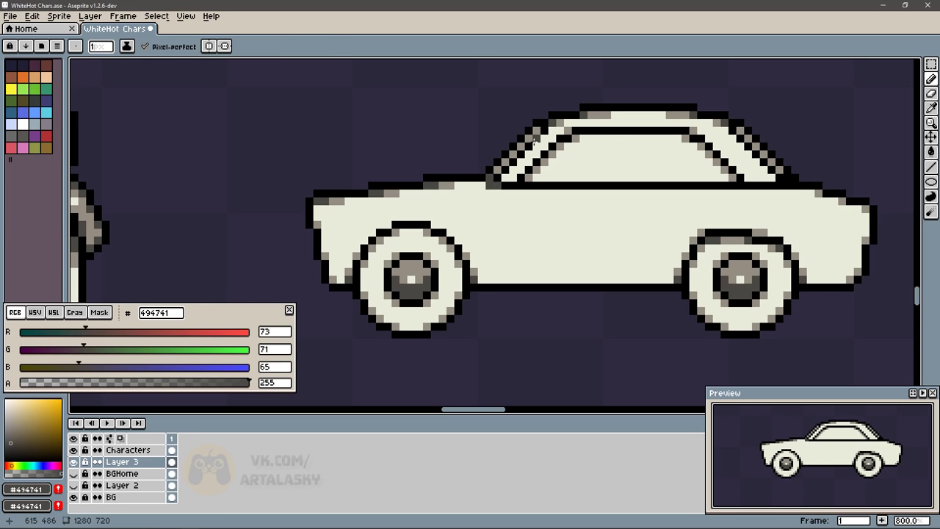
{"action": "left_click", "coordinate": [503, 160], "text": "alt"}
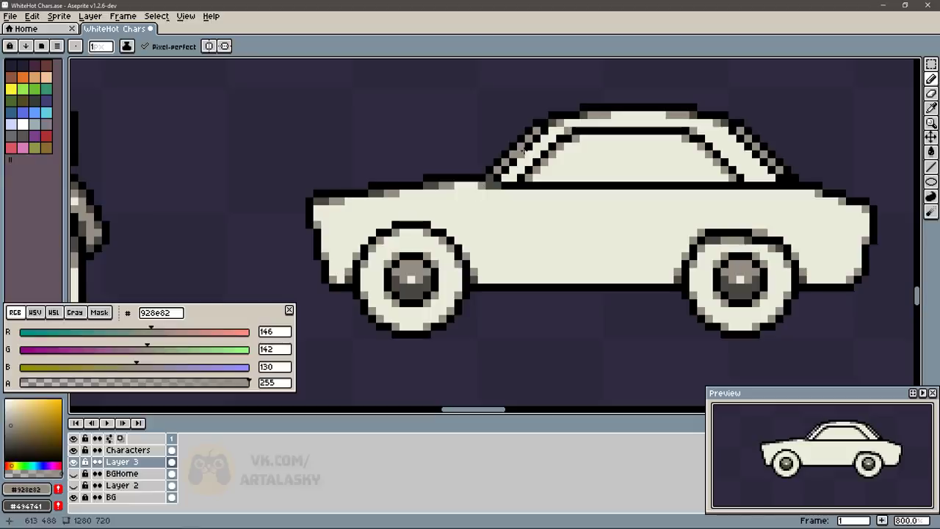
{"action": "key", "text": "ctrl+s"}
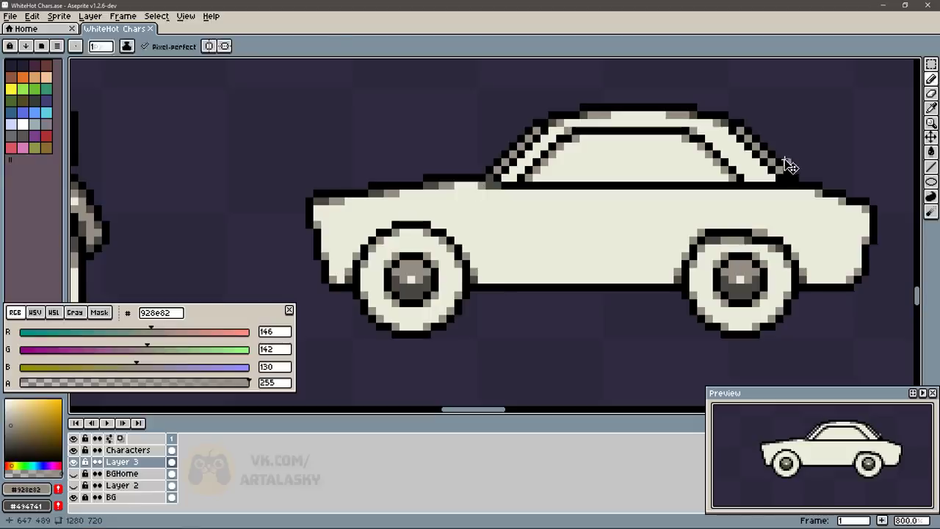
- Cover the old roof-base line in cream and redraw the black baseline stepping lower toward the rear
{"action": "left_click", "coordinate": [787, 163], "text": "alt"}
{"action": "left_click_drag", "start_coordinate": [526, 177], "coordinate": [735, 177]}
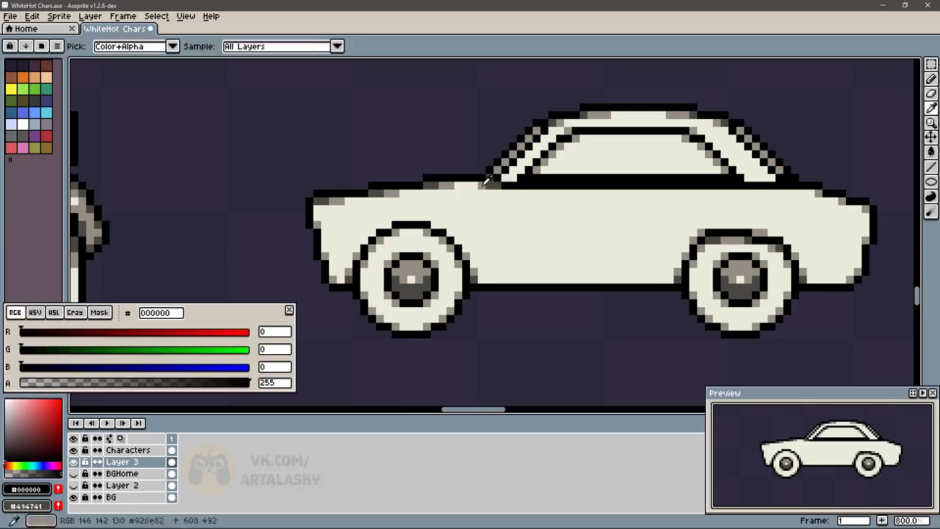
{"action": "left_click", "coordinate": [734, 199], "text": "alt"}
{"action": "left_click_drag", "start_coordinate": [490, 185], "coordinate": [747, 186]}
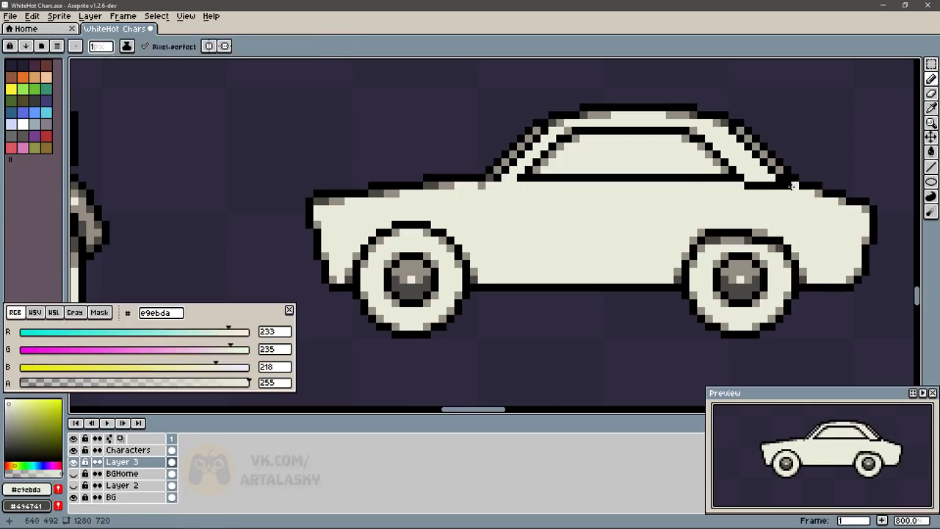
{"action": "left_click", "coordinate": [693, 177], "text": "alt"}
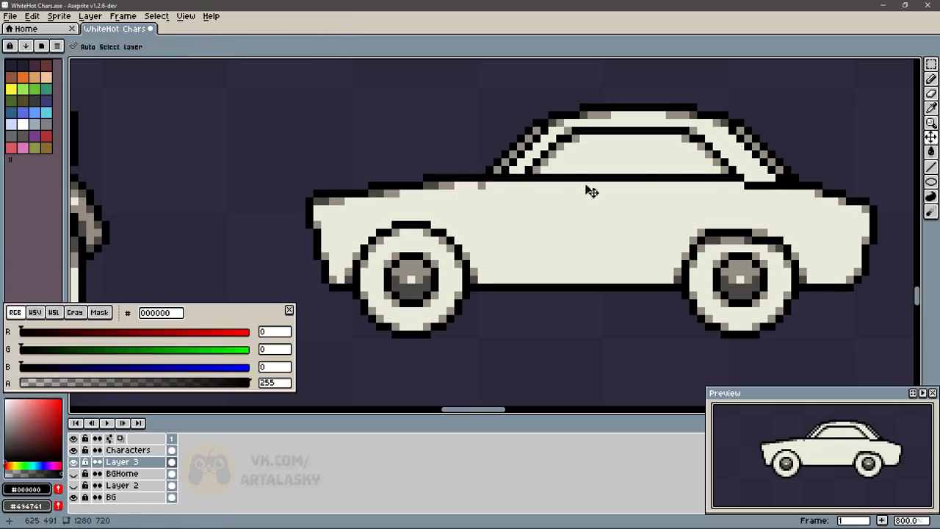
{"action": "left_click_drag", "start_coordinate": [732, 185], "coordinate": [667, 185]}
{"action": "left_click", "coordinate": [705, 195], "text": "alt"}
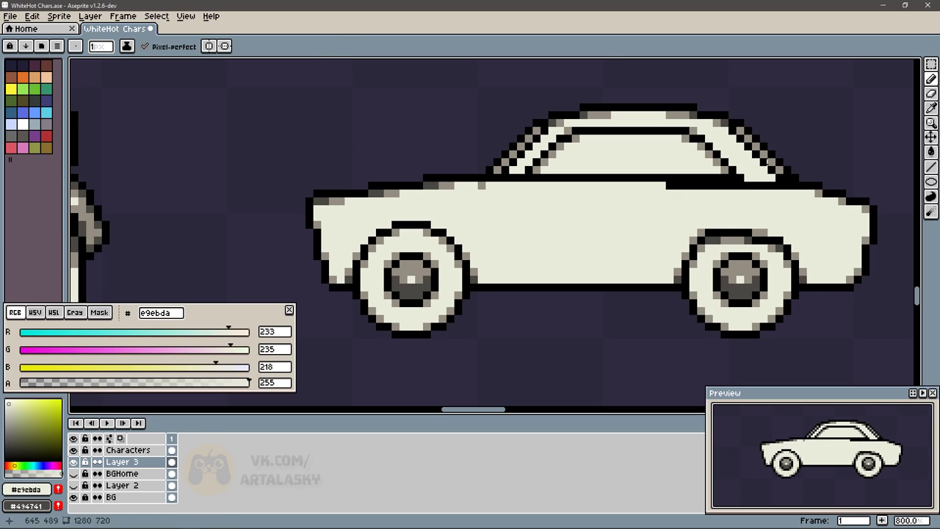
{"action": "left_click_drag", "start_coordinate": [723, 177], "coordinate": [665, 177]}
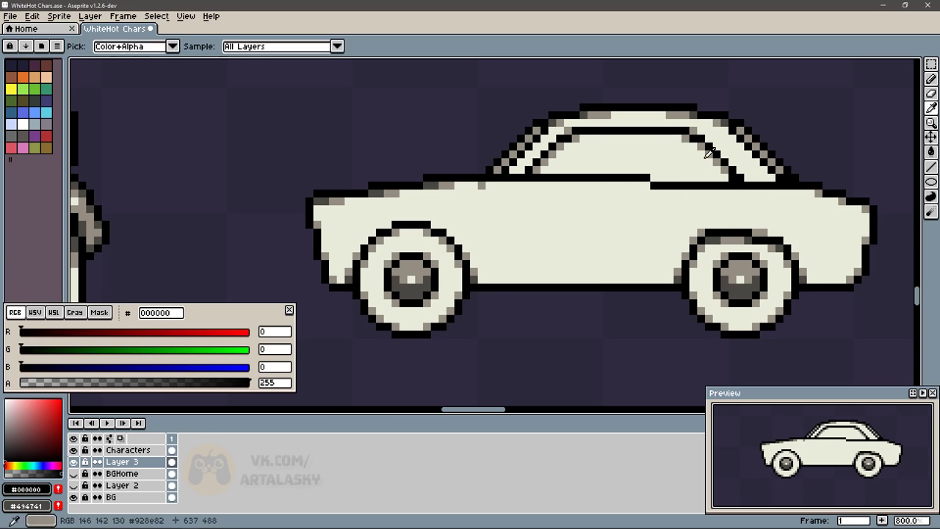
- Add mid-grey transition pixels along the new stepped window baseline
{"action": "left_click", "coordinate": [679, 114], "text": "alt"}
{"action": "left_click_drag", "start_coordinate": [650, 185], "coordinate": [612, 185]}
{"action": "left_click_drag", "start_coordinate": [650, 177], "coordinate": [697, 177]}
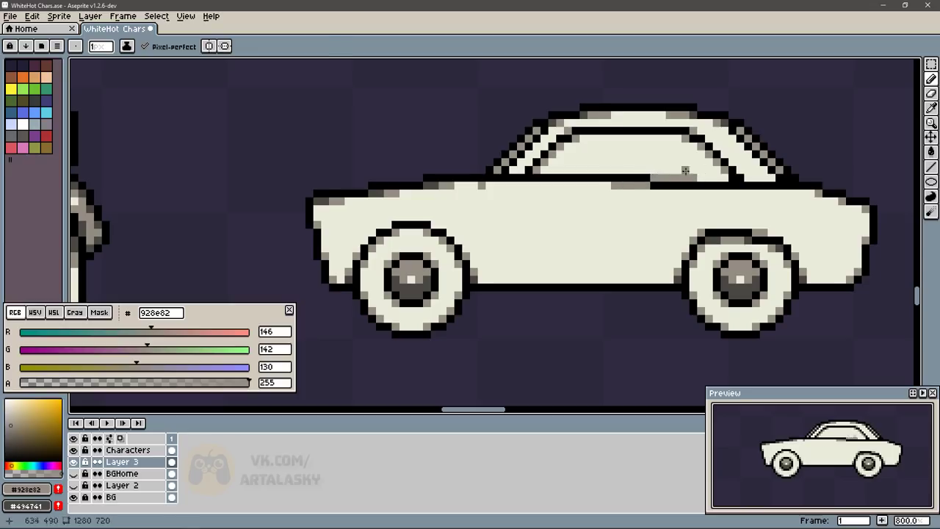
{"action": "left_click", "coordinate": [654, 180], "text": "alt"}
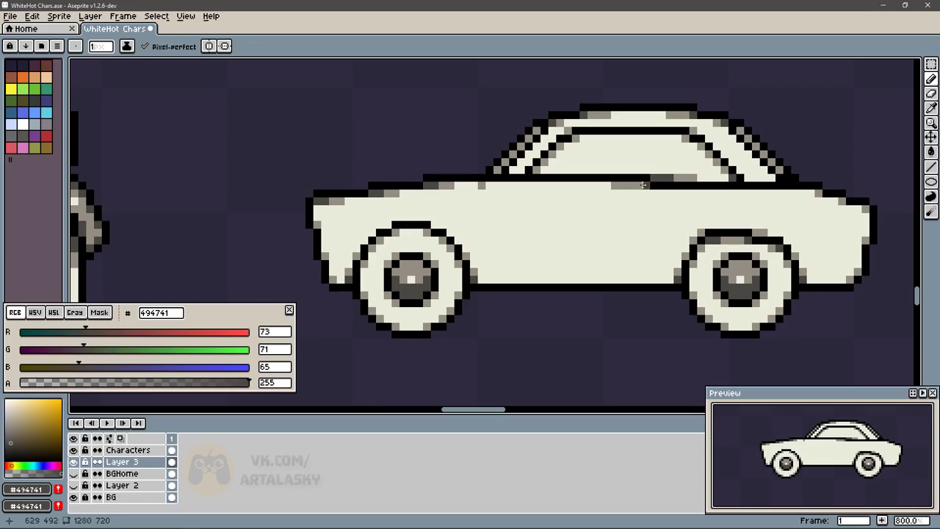
{"action": "left_click", "coordinate": [691, 190], "text": "alt"}
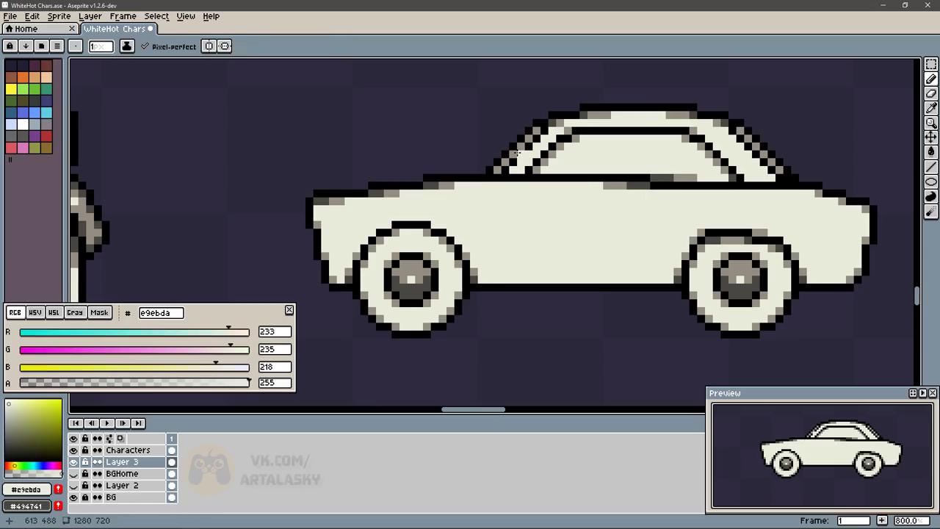
- Draw black vertical pillars dividing the side window into sections, then sample the car's greys
{"action": "left_click", "coordinate": [581, 133], "text": "alt"}
{"action": "left_click_drag", "start_coordinate": [575, 135], "coordinate": [576, 173]}
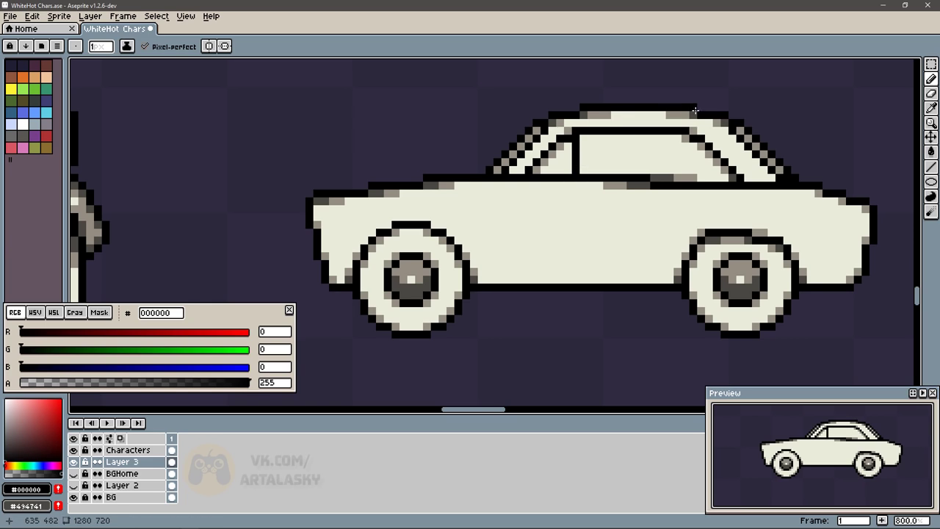
{"action": "left_click_drag", "start_coordinate": [584, 134], "coordinate": [584, 175]}
{"action": "left_click", "coordinate": [646, 171]}
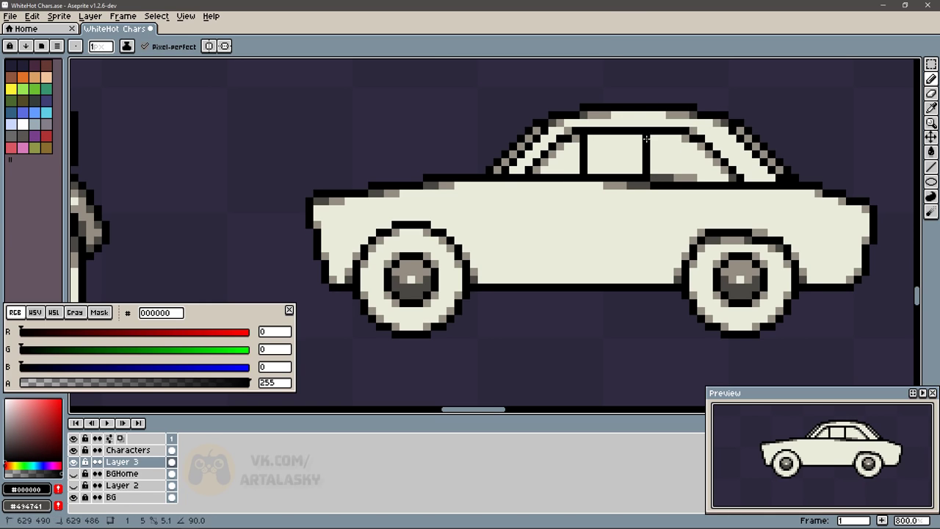
{"action": "left_click_drag", "start_coordinate": [694, 145], "coordinate": [693, 181]}
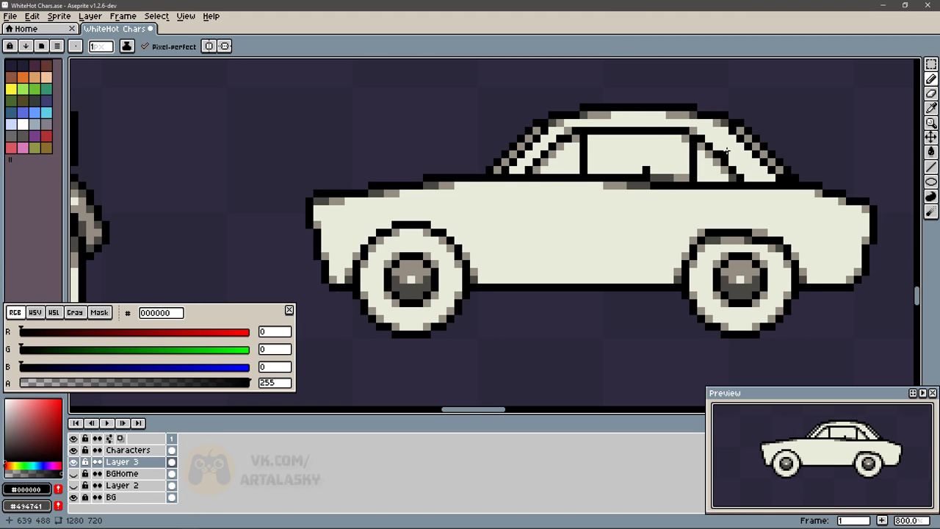
{"action": "mouse_move", "coordinate": [639, 135]}
{"action": "left_mouse_down"}
{"action": "mouse_move", "coordinate": [639, 175]}
{"action": "mouse_move", "coordinate": [653, 129]}
{"action": "left_mouse_up"}
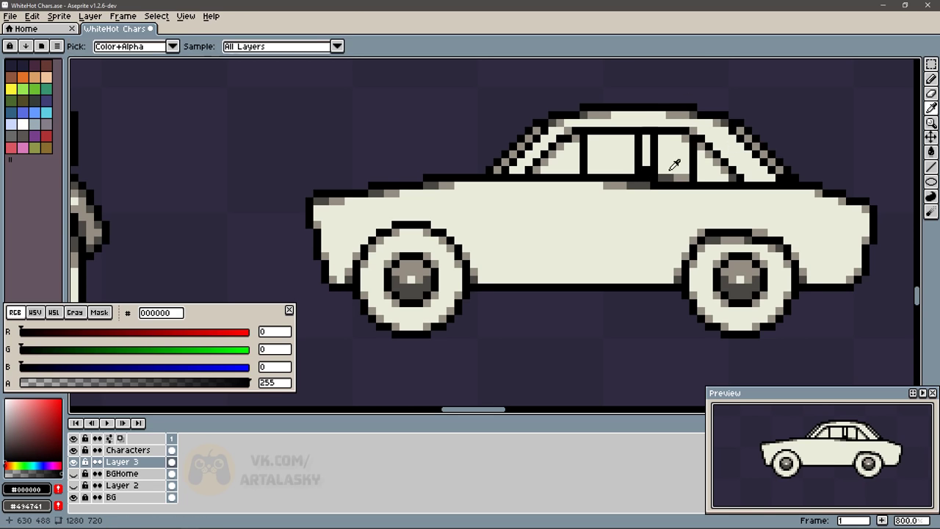
{"action": "left_click", "coordinate": [706, 170], "text": "alt"}
{"action": "left_click", "coordinate": [681, 177], "text": "alt"}
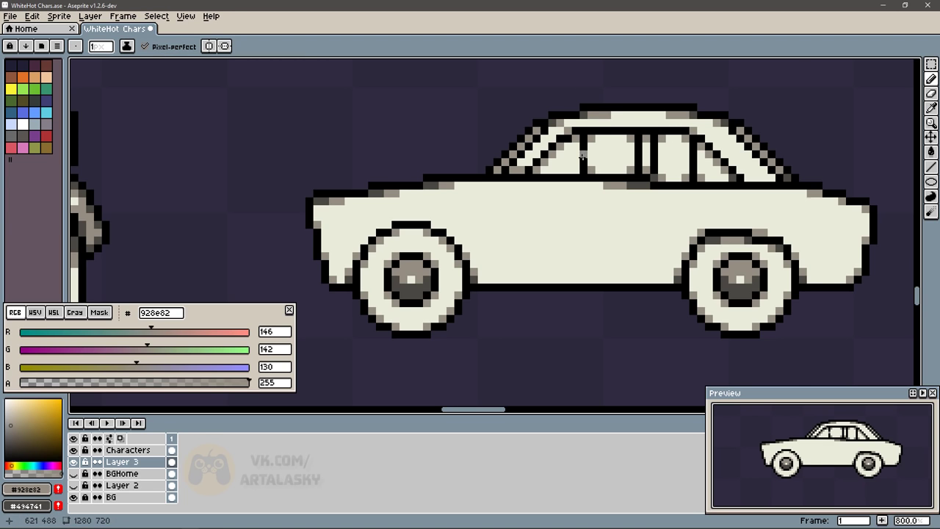
- Save the sprite and select the car drawing with the rectangular marquee
{"action": "scroll", "coordinate": [622, 116], "scroll_direction": "down", "scroll_amount": 4}
{"action": "key", "text": "ctrl+s"}
{"action": "key", "text": "m"}
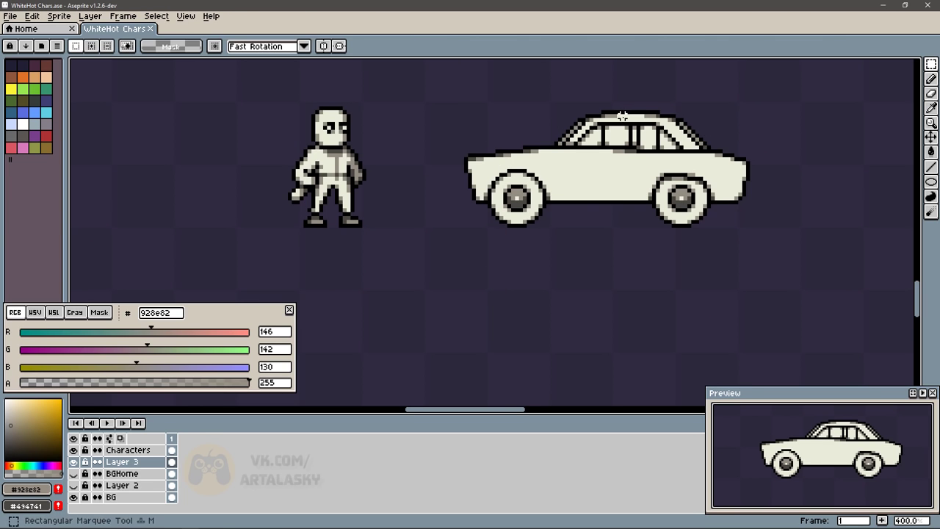
{"action": "scroll", "coordinate": [502, 127], "scroll_direction": "right", "scroll_amount": 3}
{"action": "left_click_drag", "start_coordinate": [501, 127], "coordinate": [293, 228]}
{"action": "left_click_drag", "start_coordinate": [404, 184], "coordinate": [771, 276]}
{"action": "key", "text": "b"}
{"action": "scroll", "coordinate": [439, 179], "scroll_direction": "up", "scroll_amount": 3}
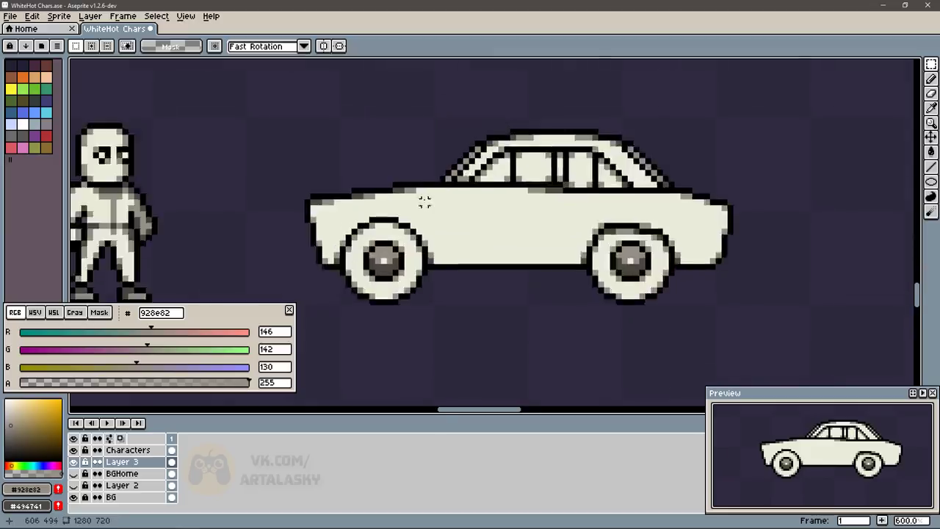
- Erase part of the old hood outline and redraw it as a straight, stepped black line
{"action": "left_click_drag", "start_coordinate": [439, 179], "coordinate": [294, 194]}
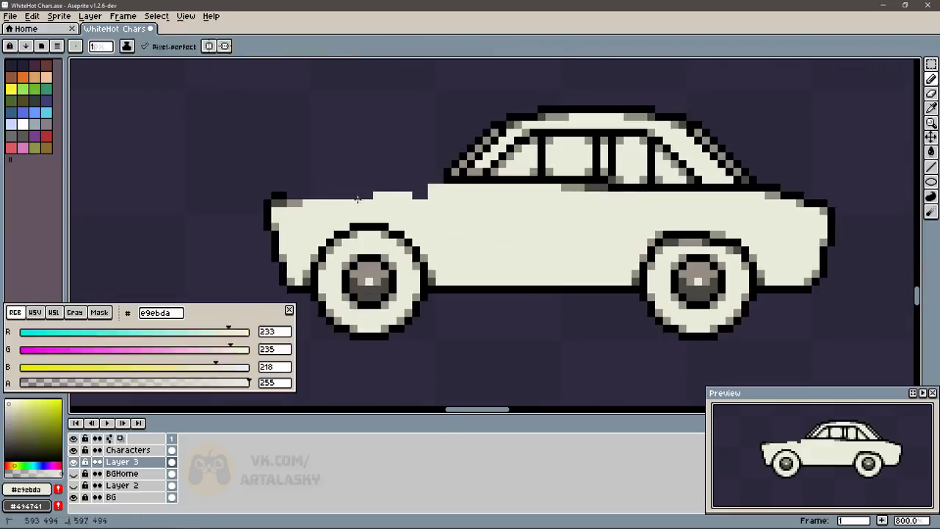
{"action": "left_click", "coordinate": [443, 186], "text": "shift"}
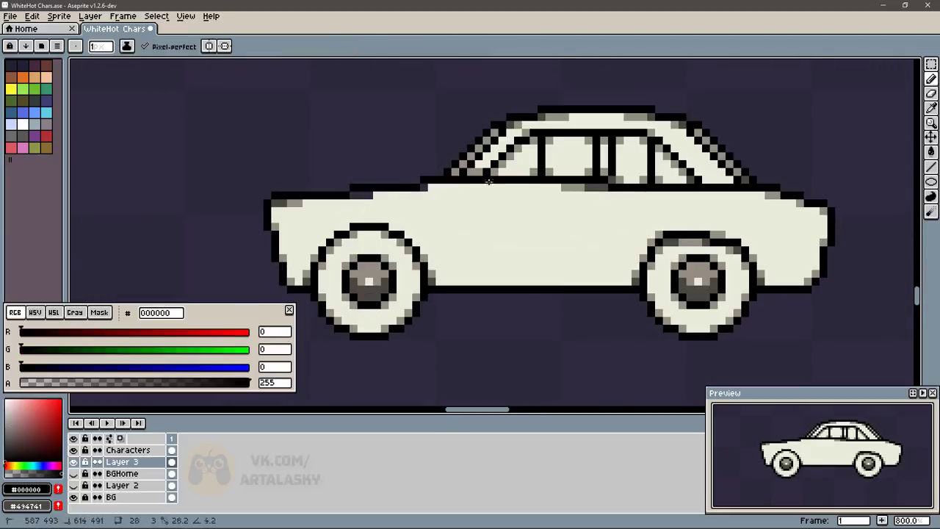
{"action": "left_click_drag", "start_coordinate": [444, 185], "coordinate": [389, 185]}
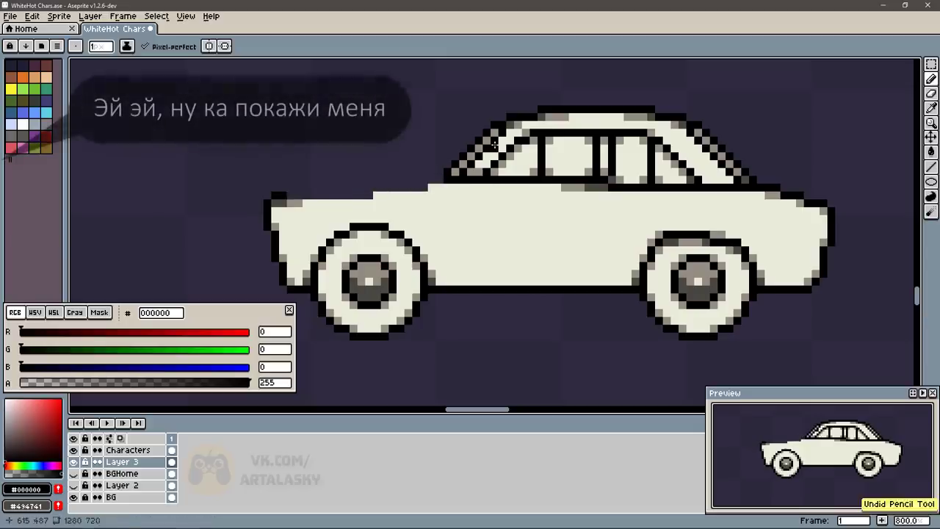
{"action": "left_click", "coordinate": [449, 182], "text": "shift"}
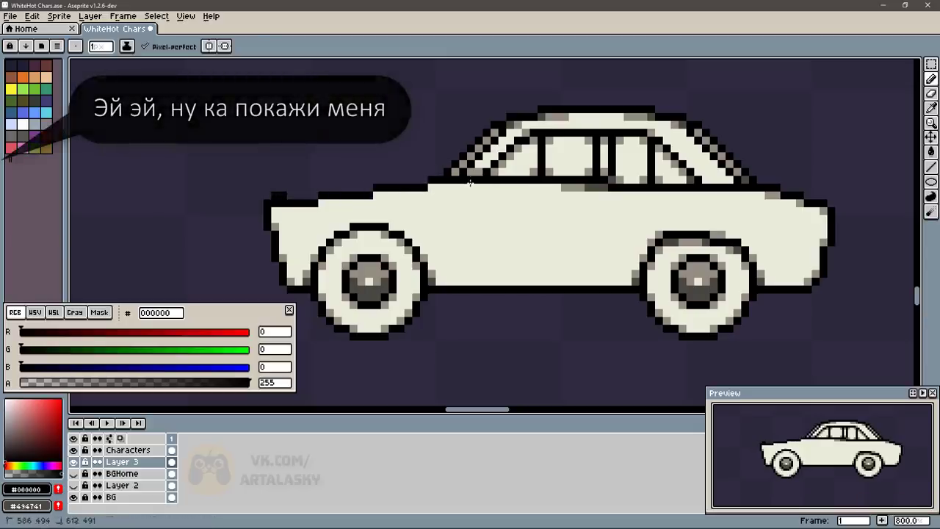
{"action": "scroll", "coordinate": [719, 237], "scroll_direction": "down", "scroll_amount": 3}
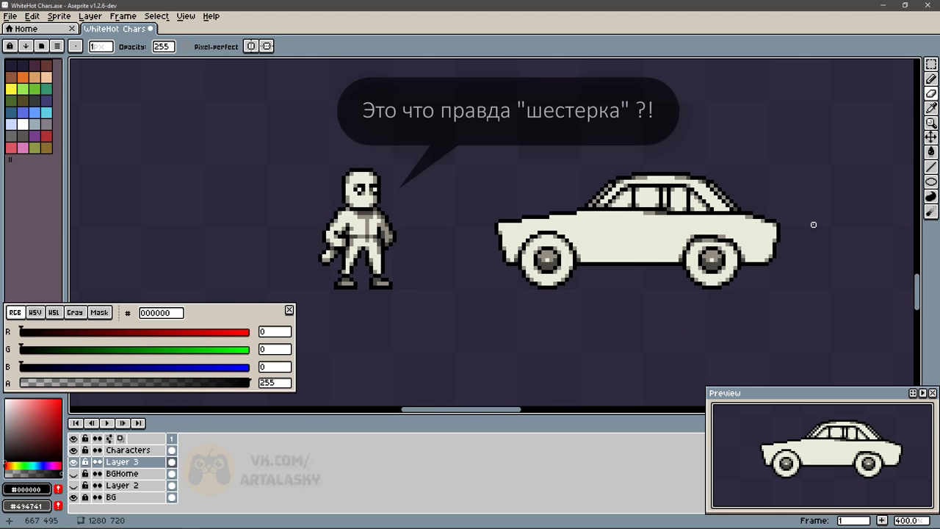
{"action": "key", "text": "b"}
{"action": "scroll", "coordinate": [634, 218], "scroll_direction": "up", "scroll_amount": 3}
- Extend the black outline along the roof edge, clean the strip beneath it and round the front corner
{"action": "left_click_drag", "start_coordinate": [363, 207], "coordinate": [540, 197]}
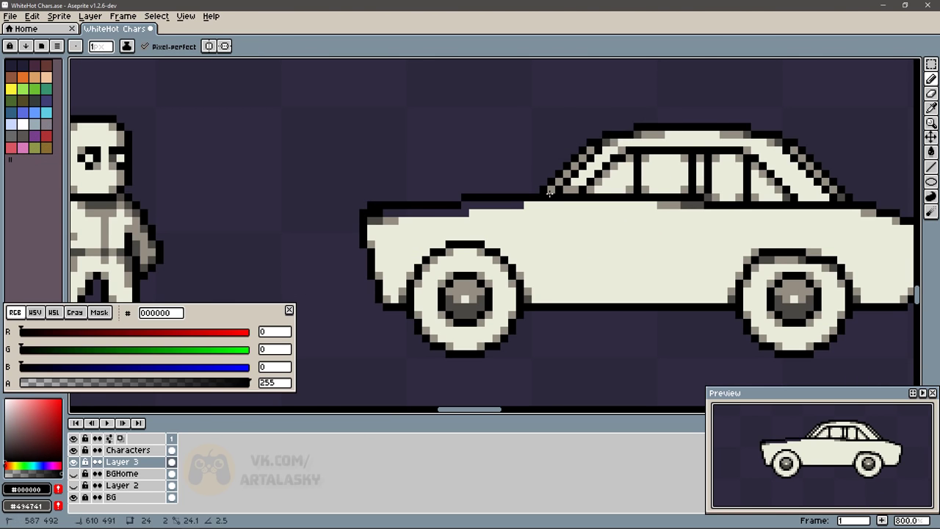
{"action": "left_click", "coordinate": [409, 225], "text": "alt"}
{"action": "left_click", "coordinate": [433, 211]}
{"action": "left_click_drag", "start_coordinate": [433, 210], "coordinate": [523, 211]}
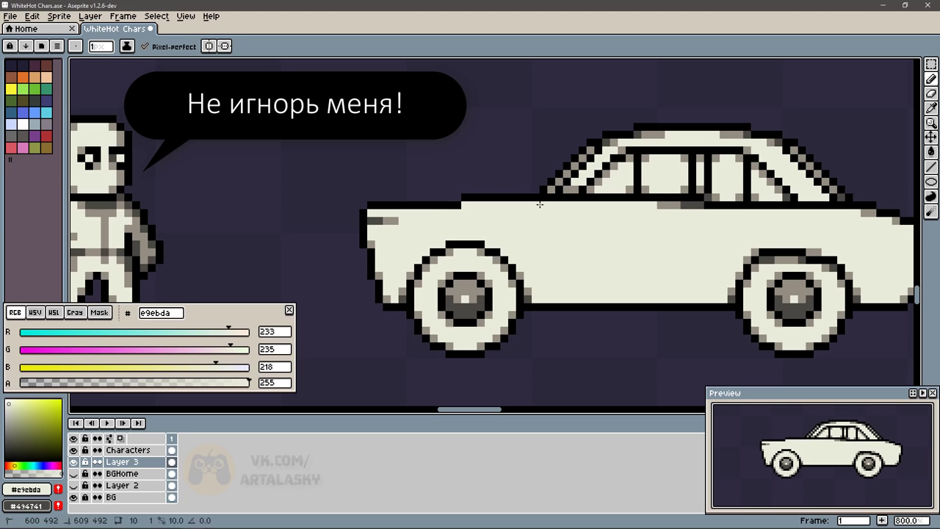
{"action": "left_click", "coordinate": [371, 214], "text": "alt"}
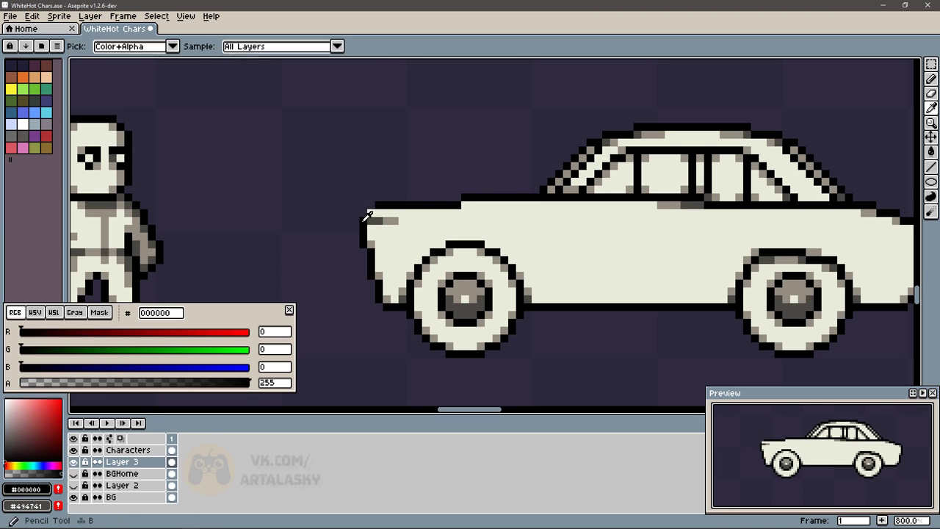
{"action": "left_click", "coordinate": [371, 214]}
{"action": "left_click", "coordinate": [397, 228], "text": "alt"}
{"action": "left_click_drag", "start_coordinate": [371, 221], "coordinate": [397, 219]}
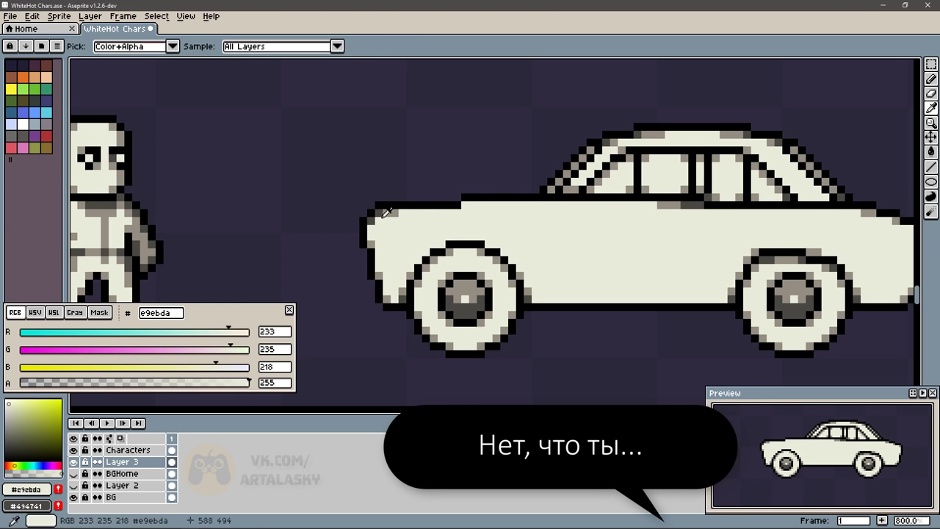
- Paint grey shading along the car's top edge outline
{"action": "left_click", "coordinate": [397, 218], "text": "alt"}
{"action": "left_click", "coordinate": [395, 208], "text": "alt"}
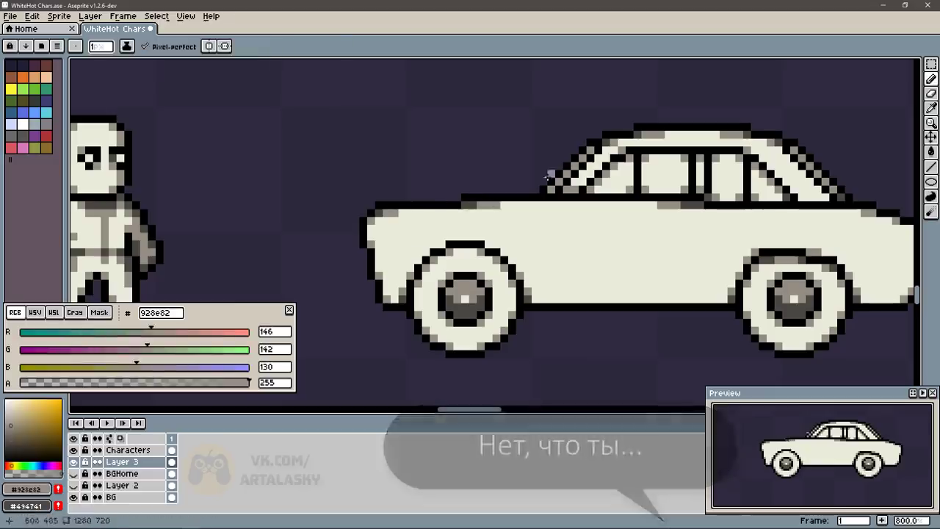
{"action": "left_click_drag", "start_coordinate": [397, 210], "coordinate": [431, 212]}
{"action": "left_click_drag", "start_coordinate": [498, 195], "coordinate": [514, 195]}
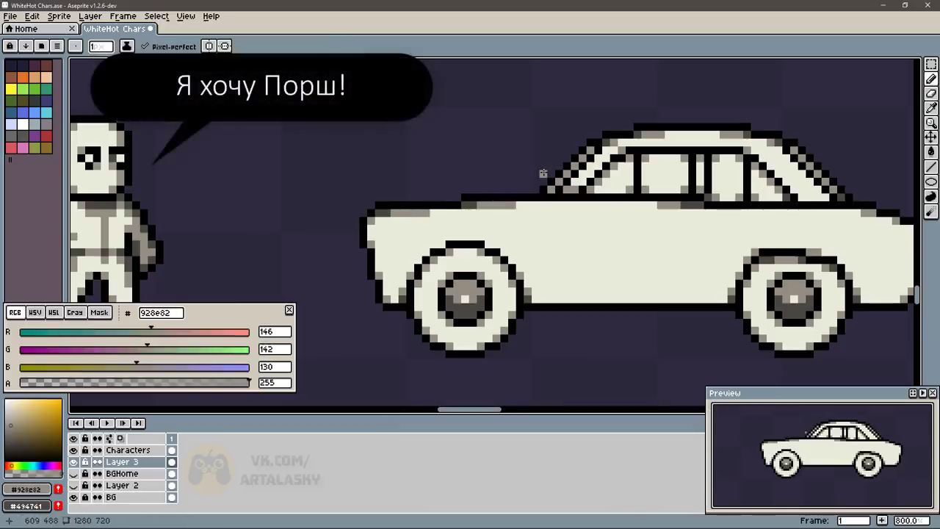
- Draw the black front door line and the rear door line down to the wheel arch
{"action": "left_click", "coordinate": [587, 189], "text": "alt"}
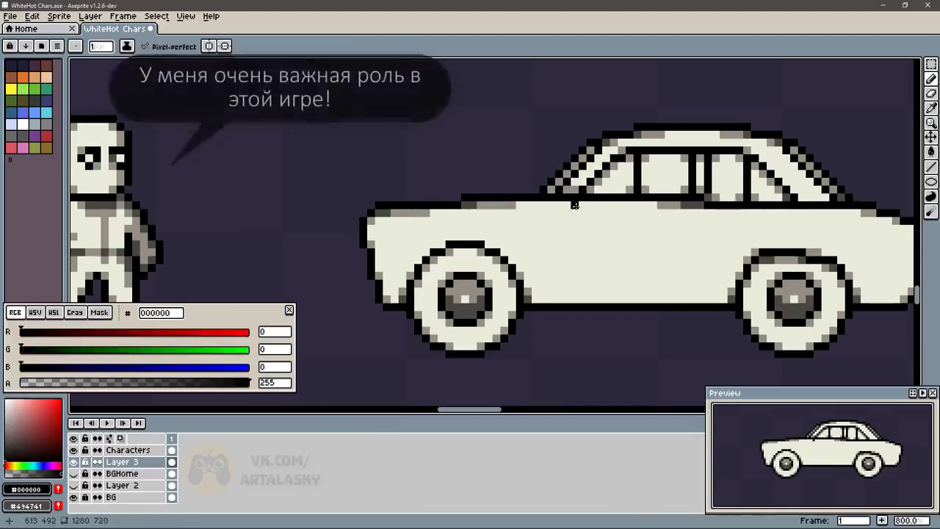
{"action": "left_click_drag", "start_coordinate": [576, 205], "coordinate": [583, 300]}
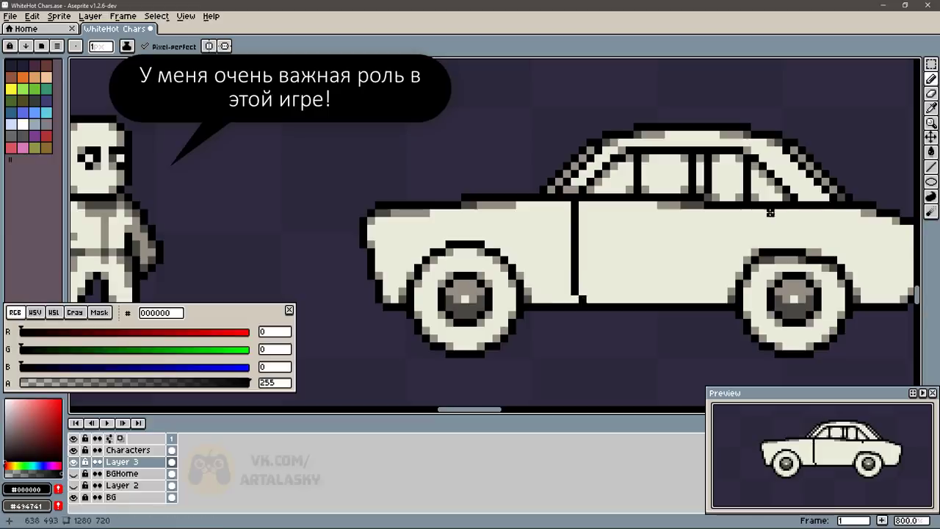
{"action": "left_click_drag", "start_coordinate": [792, 211], "coordinate": [786, 245]}
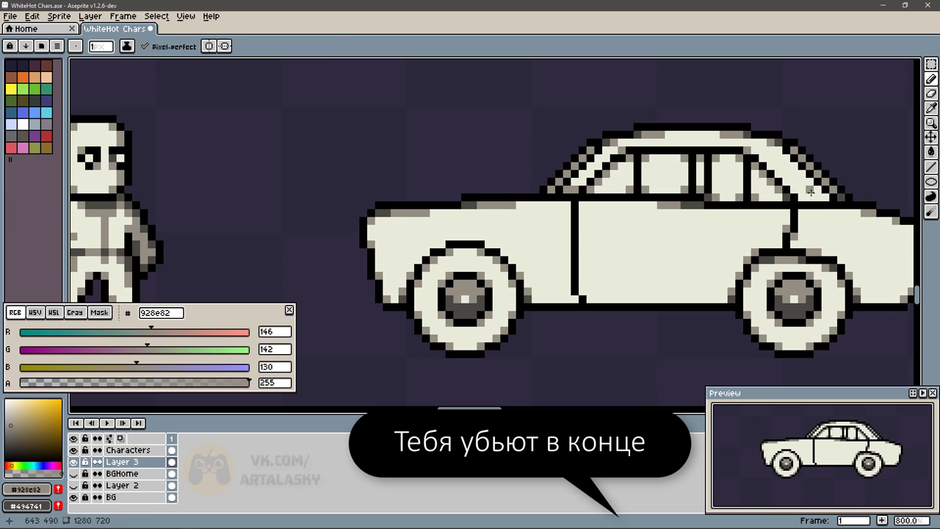
{"action": "left_click", "coordinate": [785, 205], "text": "alt"}
{"action": "left_click", "coordinate": [802, 206], "text": "alt"}
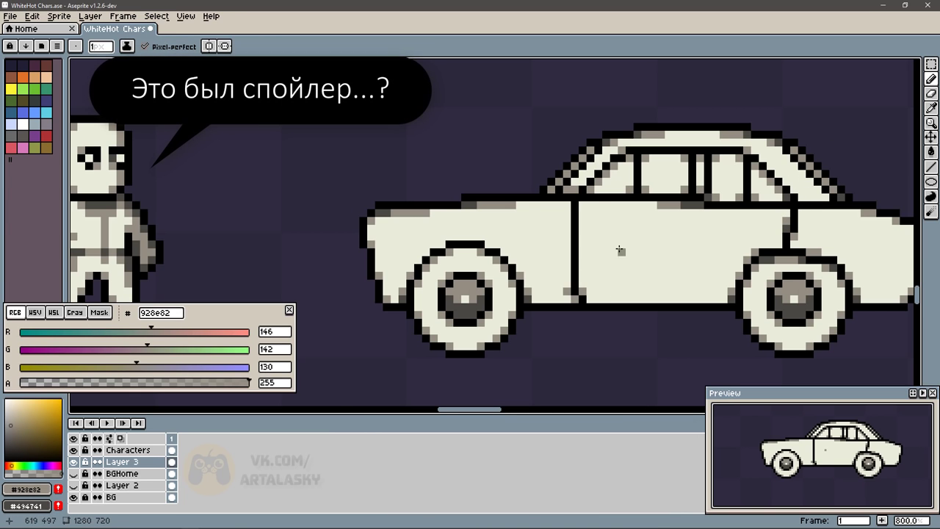
{"action": "left_click", "coordinate": [638, 261]}
{"action": "key", "text": "ctrl+z"}
- Redraw the middle door line nearly vertical, add a stroke beside the front door line, and resample colours
{"action": "left_click", "coordinate": [700, 200], "text": "alt"}
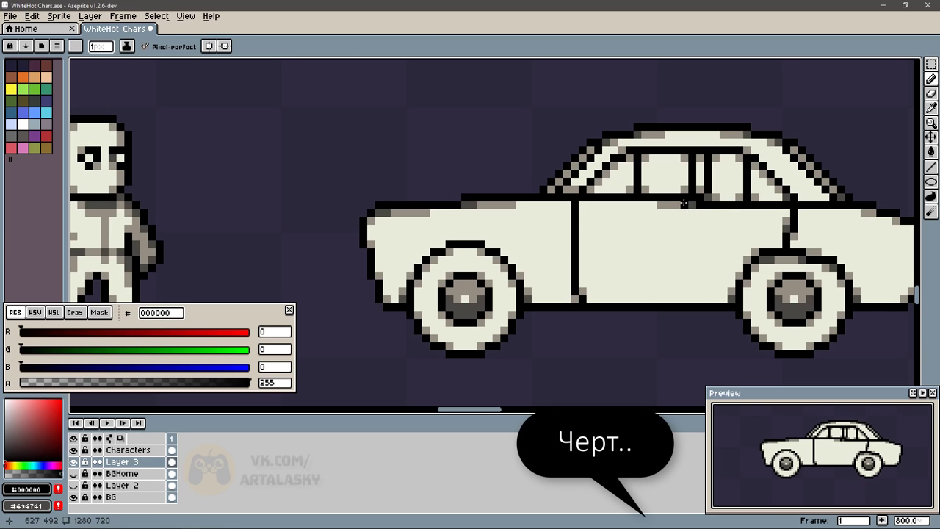
{"action": "left_click_drag", "start_coordinate": [694, 205], "coordinate": [671, 298]}
{"action": "key", "text": "ctrl+z"}
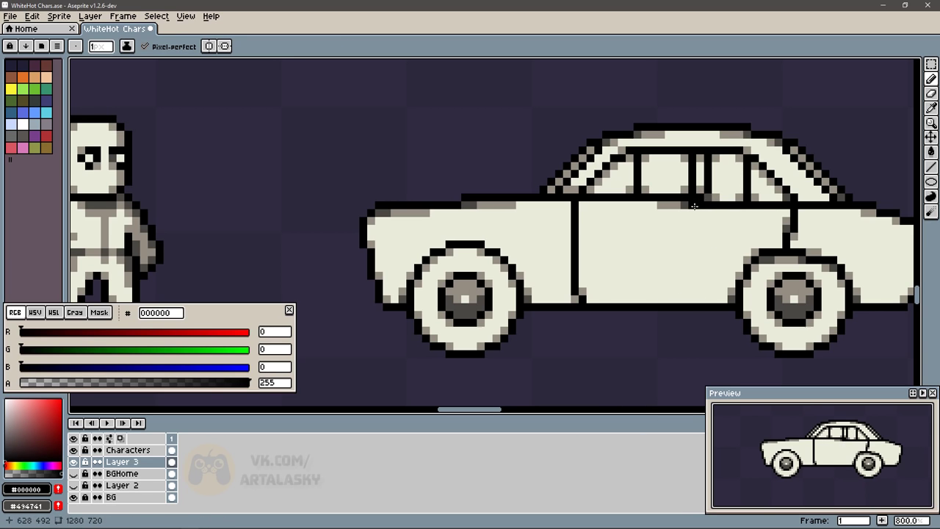
{"action": "left_click_drag", "start_coordinate": [691, 206], "coordinate": [684, 303]}
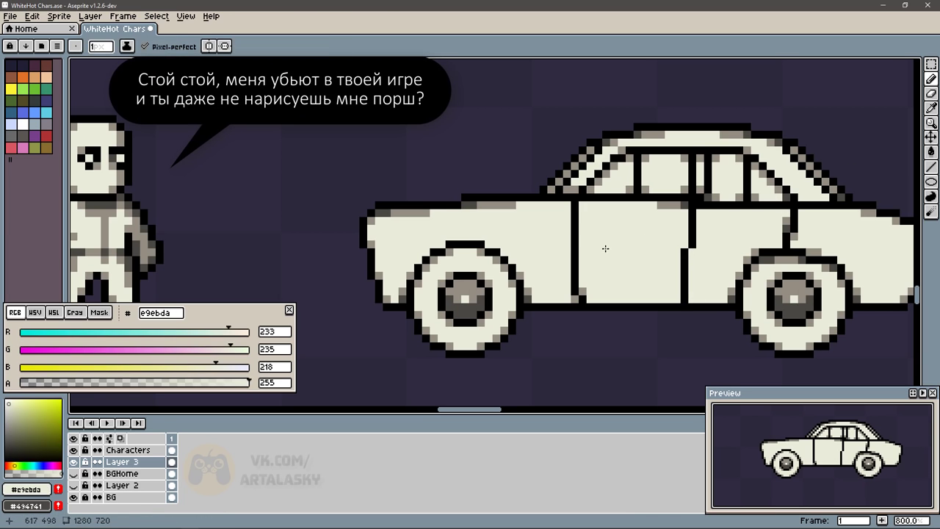
{"action": "mouse_move", "coordinate": [567, 272]}
{"action": "left_mouse_down"}
{"action": "mouse_move", "coordinate": [568, 245]}
{"action": "mouse_move", "coordinate": [576, 275]}
{"action": "left_mouse_up"}
{"action": "left_click", "coordinate": [580, 220], "text": "alt"}
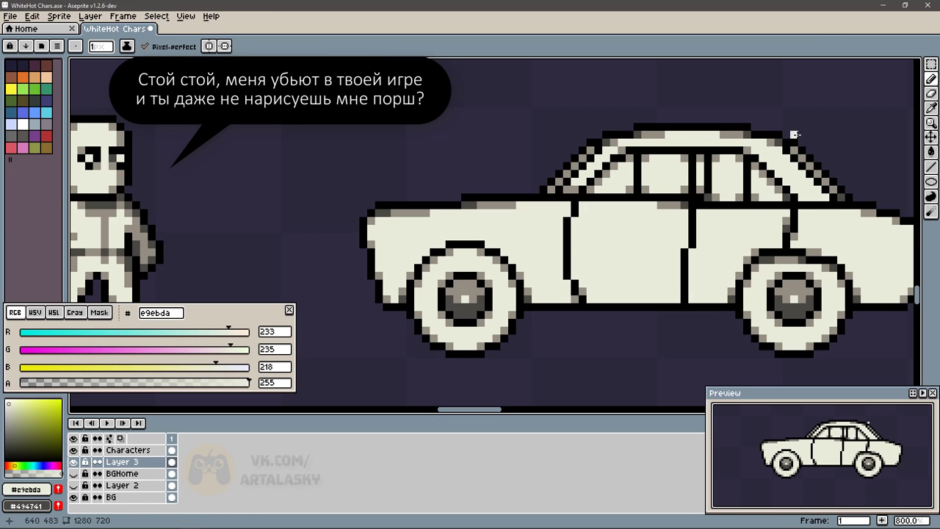
{"action": "left_click", "coordinate": [763, 166], "text": "alt"}
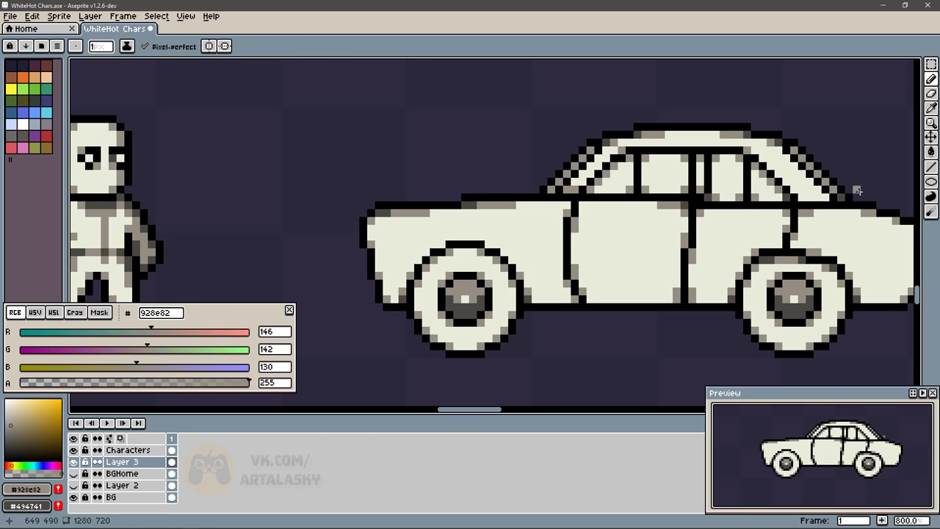
- Draw the black sill line along the lower body and reshape the front edge with a black bumper
{"action": "key", "text": "ctrl+s"}
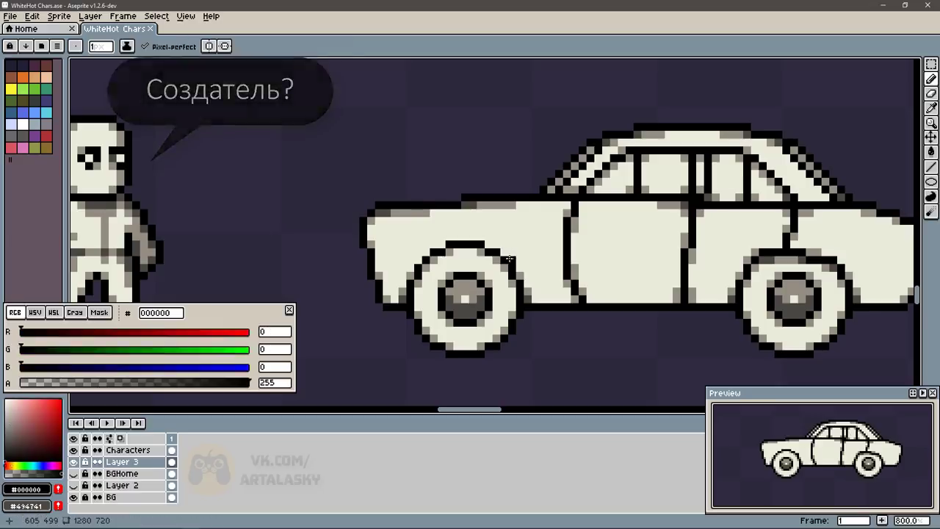
{"action": "left_click_drag", "start_coordinate": [523, 276], "coordinate": [732, 277]}
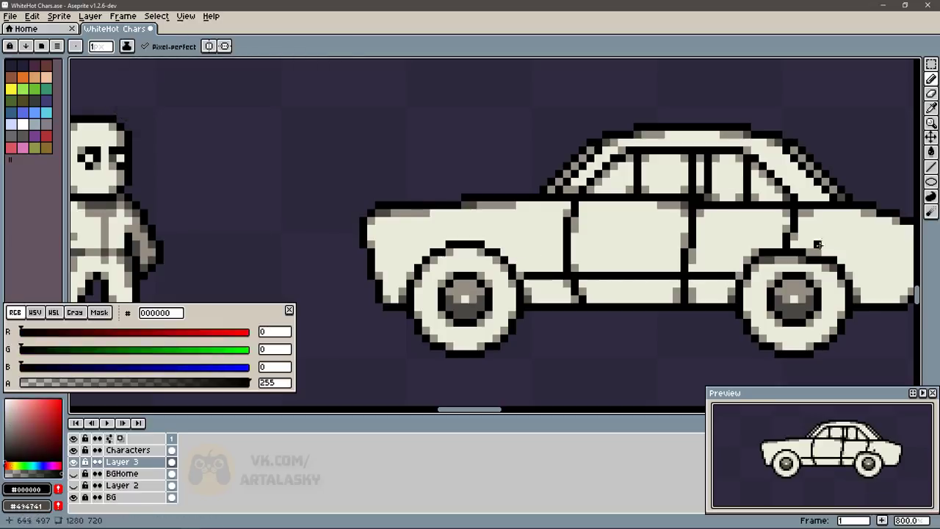
{"action": "left_click_drag", "start_coordinate": [378, 236], "coordinate": [395, 285]}
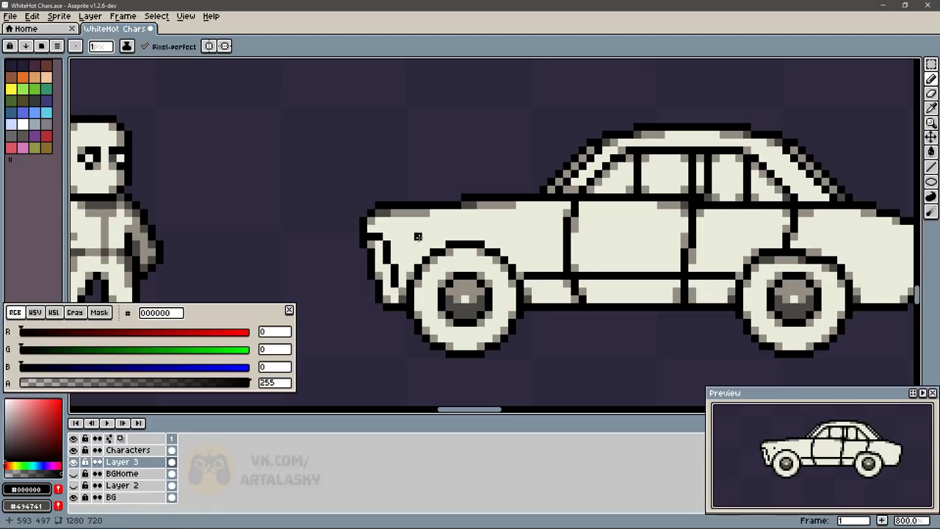
{"action": "mouse_move", "coordinate": [372, 290]}
{"action": "left_mouse_down"}
{"action": "mouse_move", "coordinate": [408, 304]}
{"action": "mouse_move", "coordinate": [361, 299]}
{"action": "left_mouse_up"}
- Add a grey stripe inside the front bumper and save the sprite again
{"action": "key", "text": "x"}
{"action": "left_click", "coordinate": [366, 275], "text": "alt"}
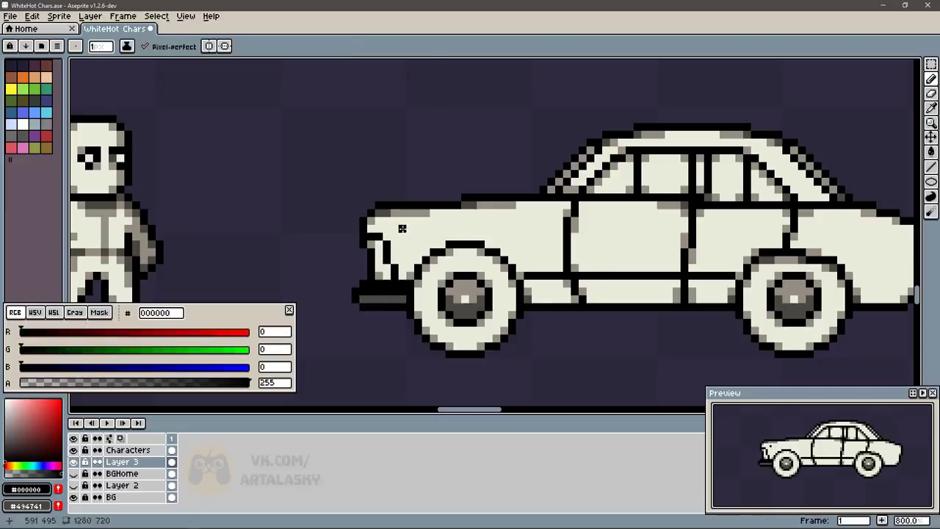
{"action": "key", "text": "ctrl+s"}
{"action": "key", "text": "alt"}
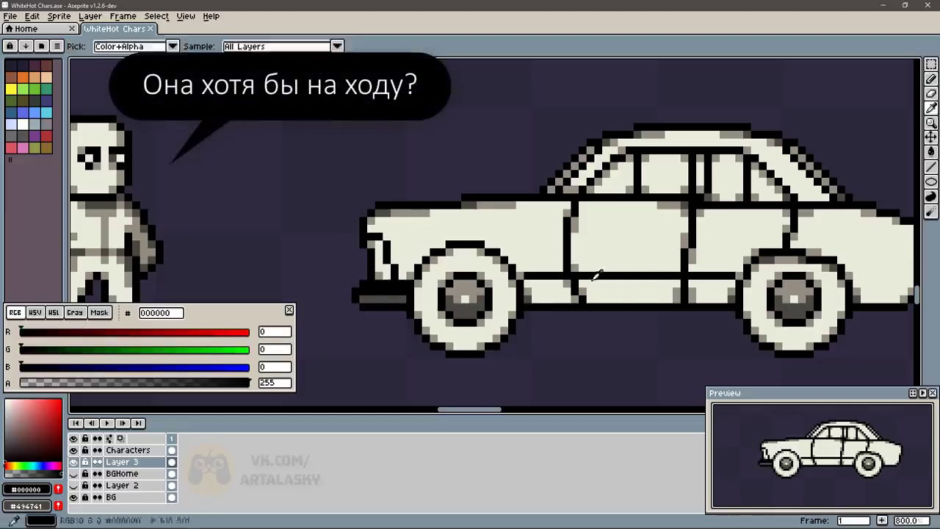
{"action": "key", "text": "ctrl+z"}
- Paint over the old window-bottom line in body colour and redraw it in black beneath the roof
{"action": "key", "text": "ctrl+z"}
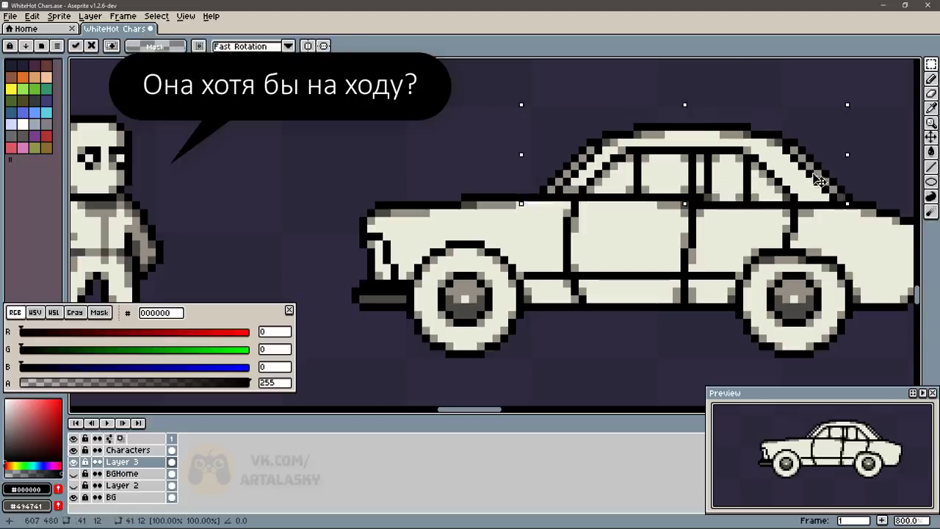
{"action": "key", "text": "ctrl+z"}
{"action": "key", "text": "ctrl+z"}
{"action": "left_click", "coordinate": [596, 191], "text": "alt"}
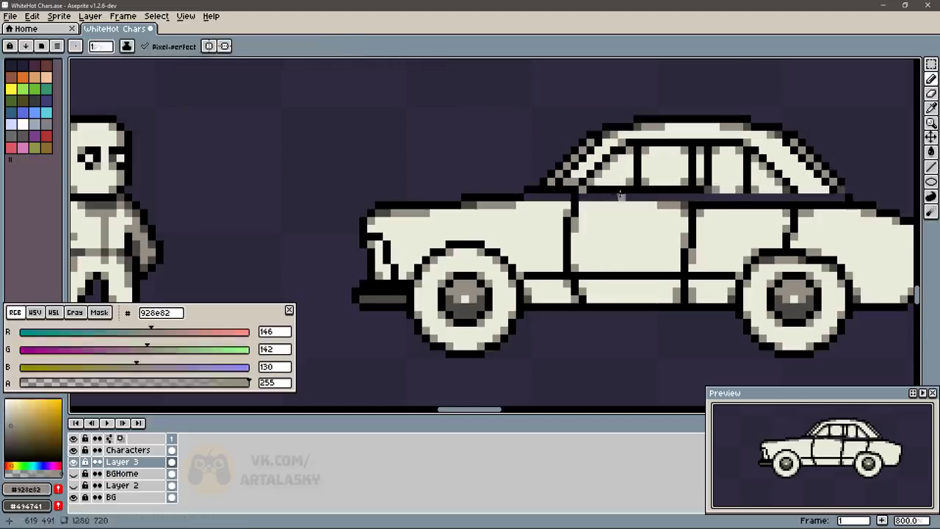
{"action": "left_click_drag", "start_coordinate": [644, 189], "coordinate": [702, 189]}
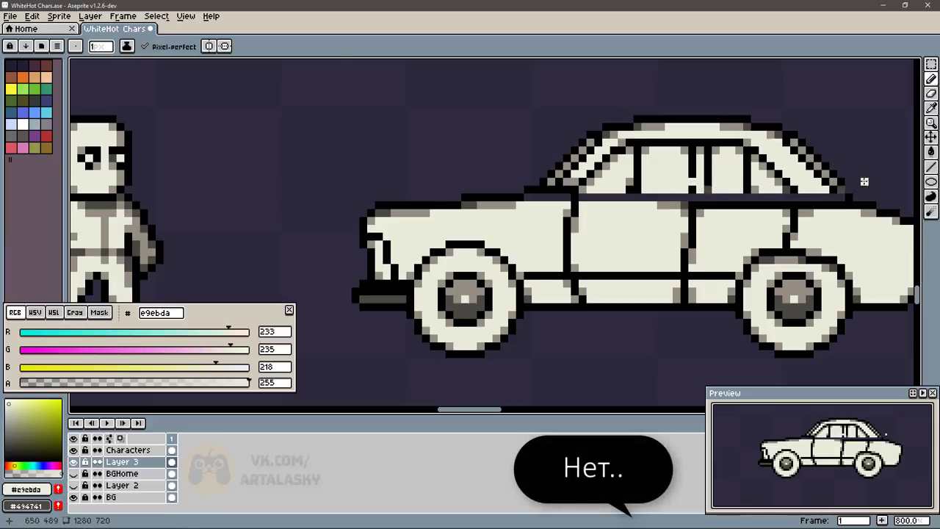
{"action": "left_click", "coordinate": [844, 174], "text": "alt"}
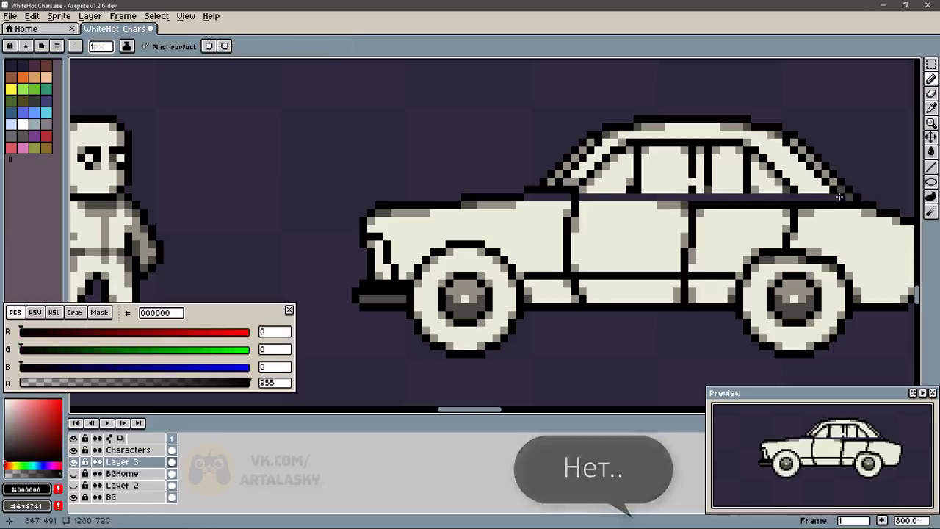
{"action": "left_click_drag", "start_coordinate": [576, 197], "coordinate": [689, 197]}
{"action": "left_click_drag", "start_coordinate": [520, 196], "coordinate": [564, 197]}
- Sample the window greys, dark grey and black to shade the front window
{"action": "key", "text": "b"}
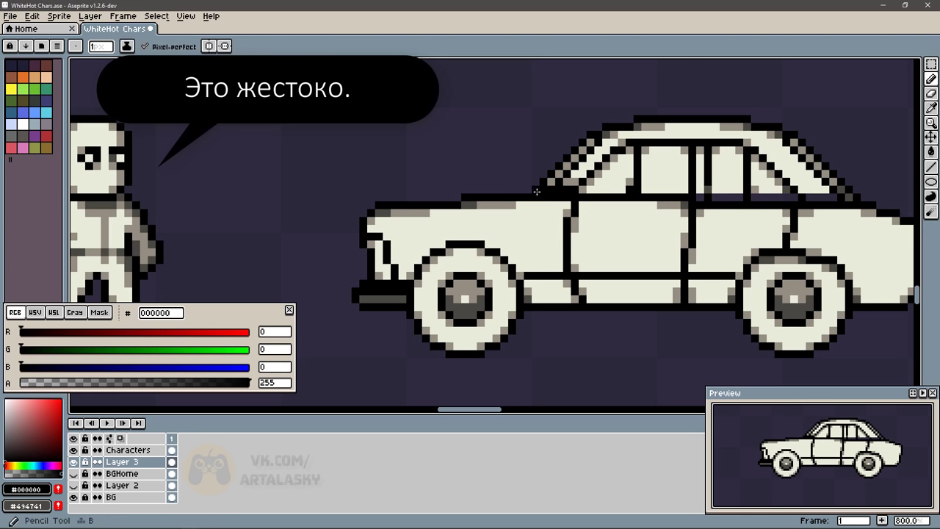
{"action": "left_click", "coordinate": [581, 183], "text": "alt"}
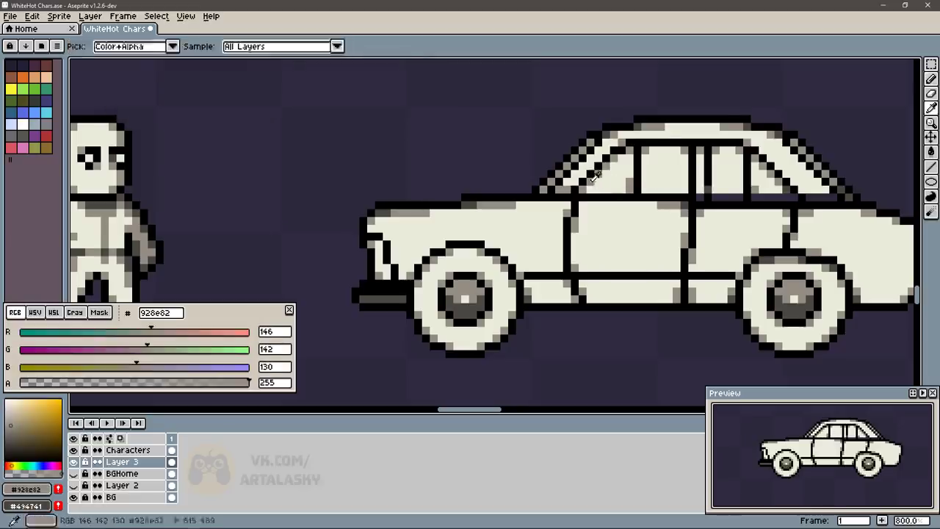
{"action": "left_click", "coordinate": [611, 128], "text": "alt"}
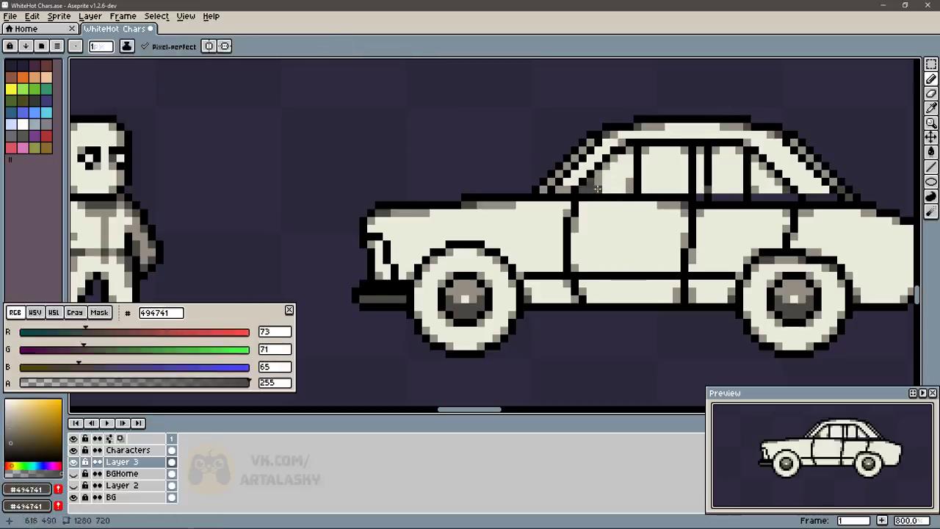
{"action": "left_click", "coordinate": [621, 172], "text": "alt"}
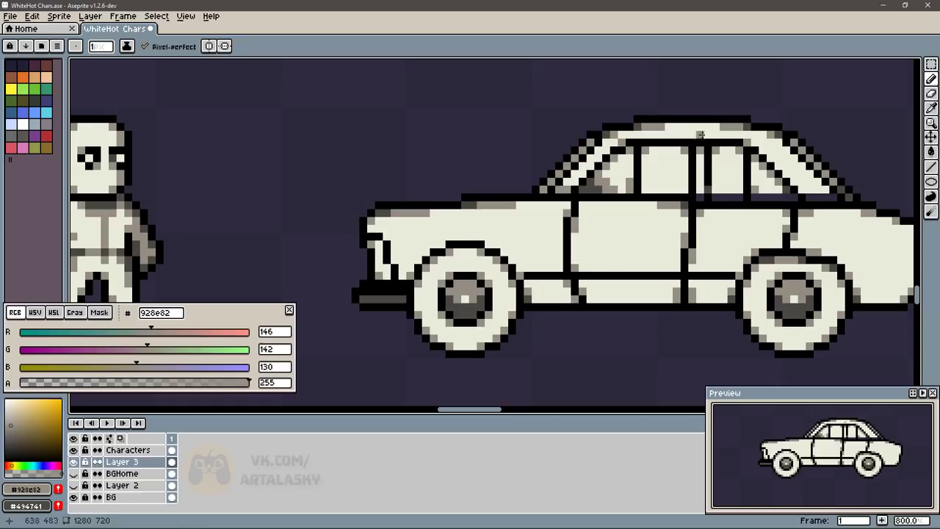
{"action": "left_click", "coordinate": [770, 127], "text": "alt"}
{"action": "scroll", "coordinate": [777, 249], "scroll_direction": "down", "scroll_amount": 3}
- Add a black rear-bumper line and paint the bumper strips dark grey and light grey
{"action": "mouse_move", "coordinate": [811, 249]}
{"action": "left_mouse_down"}
{"action": "mouse_move", "coordinate": [686, 249]}
{"action": "mouse_move", "coordinate": [738, 247]}
{"action": "mouse_move", "coordinate": [740, 259]}
{"action": "mouse_move", "coordinate": [696, 264]}
{"action": "mouse_move", "coordinate": [683, 250]}
{"action": "mouse_move", "coordinate": [738, 253]}
{"action": "left_mouse_up"}
{"action": "scroll", "coordinate": [725, 245], "scroll_direction": "up", "scroll_amount": 3}
{"action": "left_click", "coordinate": [187, 264], "text": "alt"}
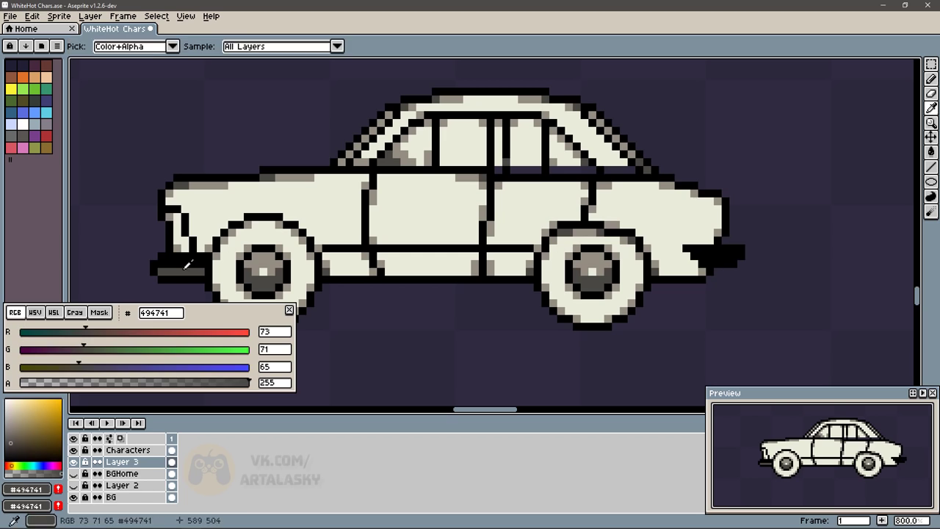
{"action": "left_click_drag", "start_coordinate": [176, 263], "coordinate": [204, 263]}
{"action": "left_click", "coordinate": [162, 267], "text": "alt"}
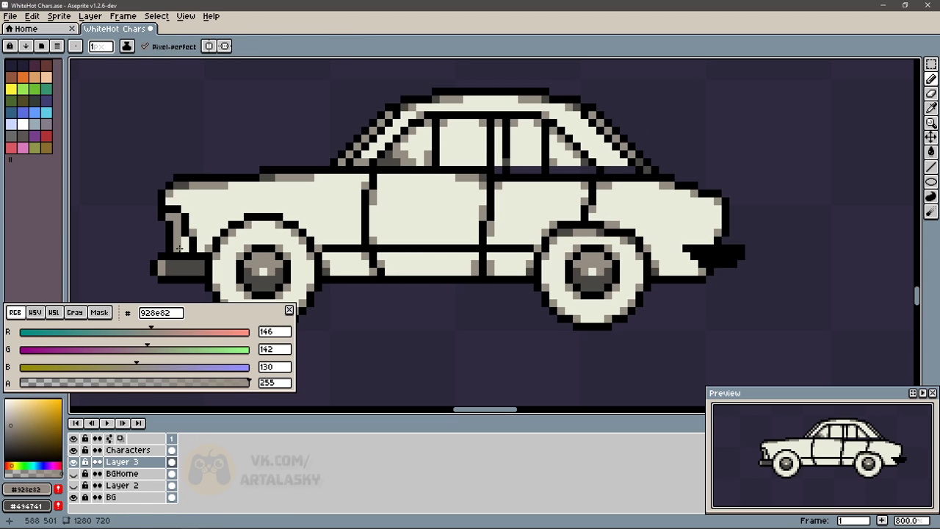
{"action": "left_click_drag", "start_coordinate": [179, 249], "coordinate": [185, 241]}
{"action": "left_click", "coordinate": [190, 251], "text": "alt"}
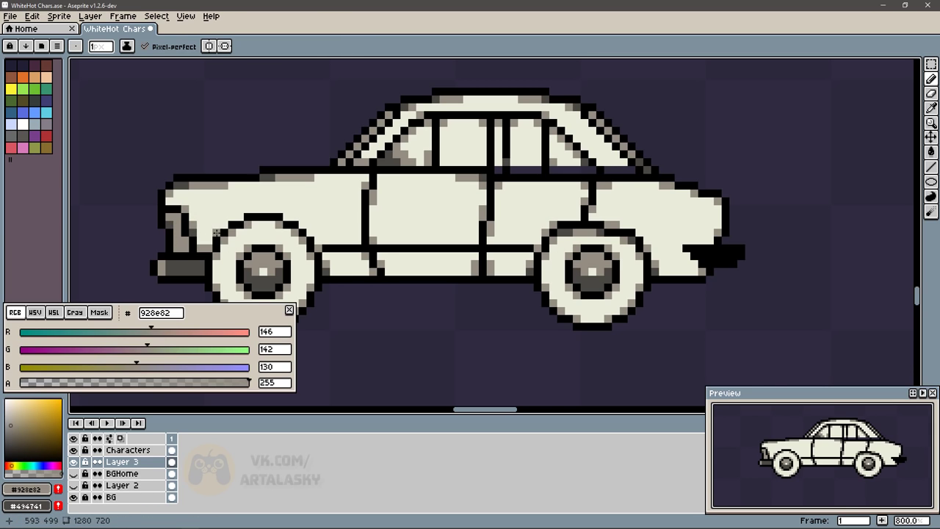
- Touch up the roofline with light body pixels and the window edges with grey and black
{"action": "left_click", "coordinate": [365, 175], "text": "alt"}
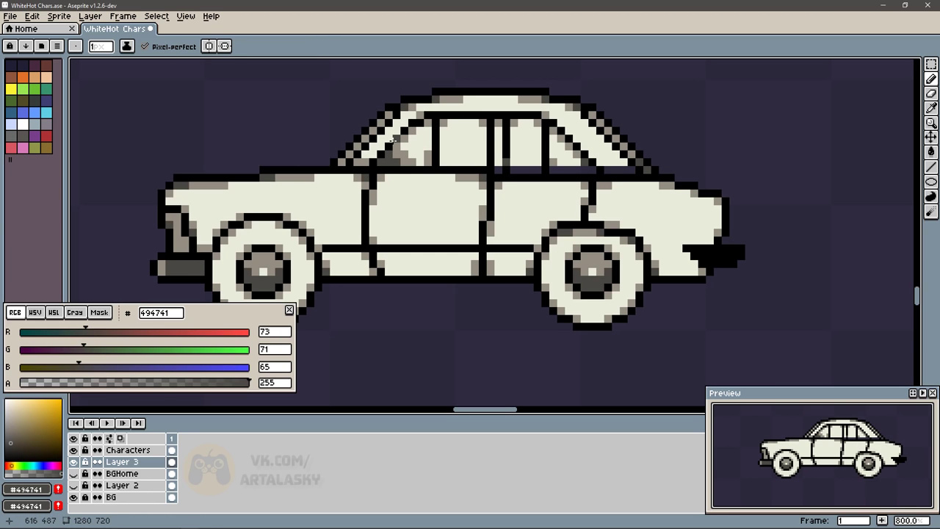
{"action": "left_click", "coordinate": [454, 145], "text": "alt"}
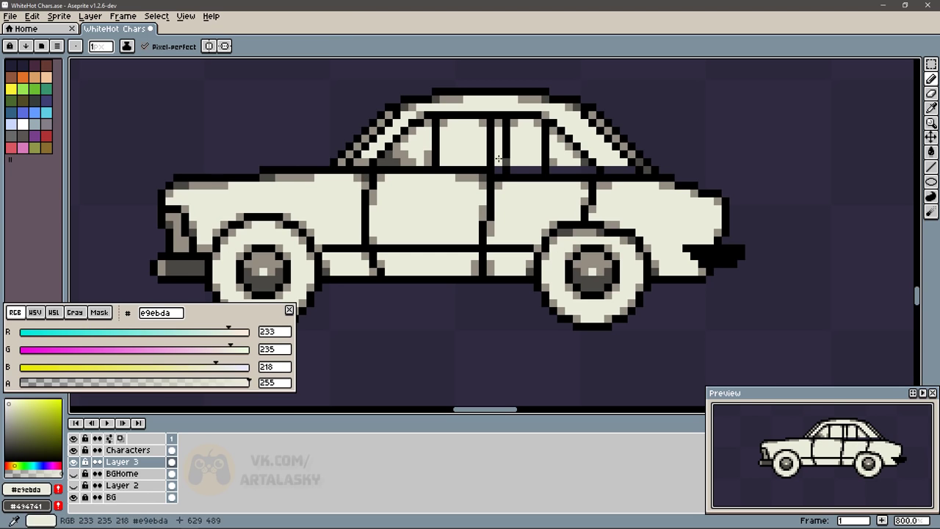
{"action": "left_click_drag", "start_coordinate": [511, 169], "coordinate": [630, 169]}
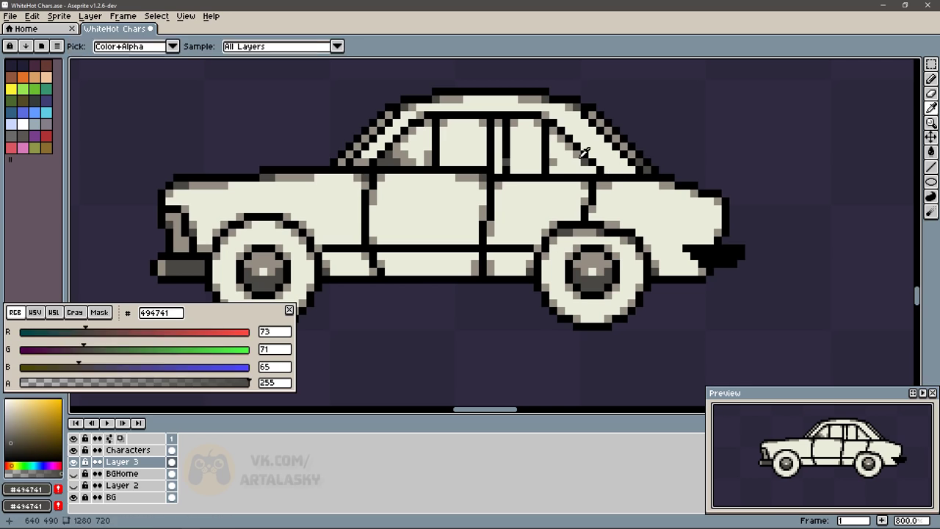
{"action": "left_click", "coordinate": [569, 154], "text": "alt"}
{"action": "left_click", "coordinate": [423, 143], "text": "alt"}
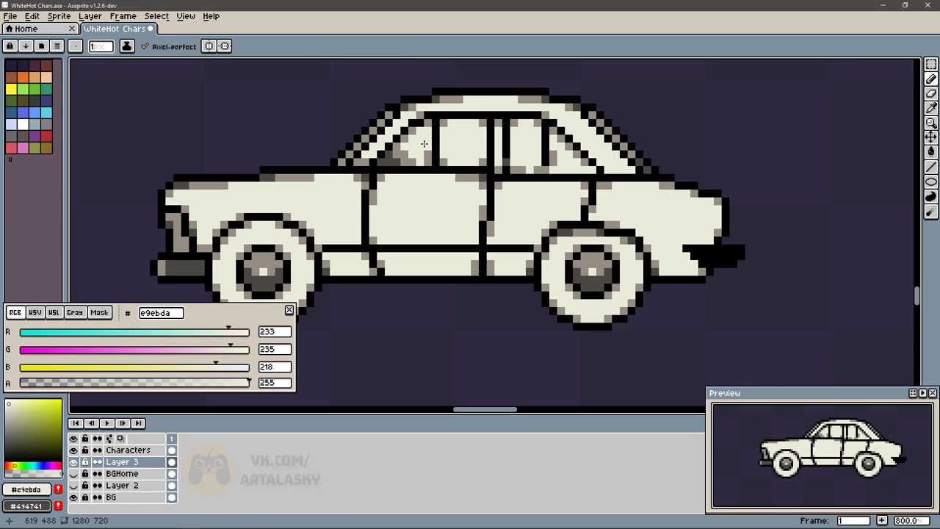
{"action": "left_click", "coordinate": [505, 160], "text": "alt"}
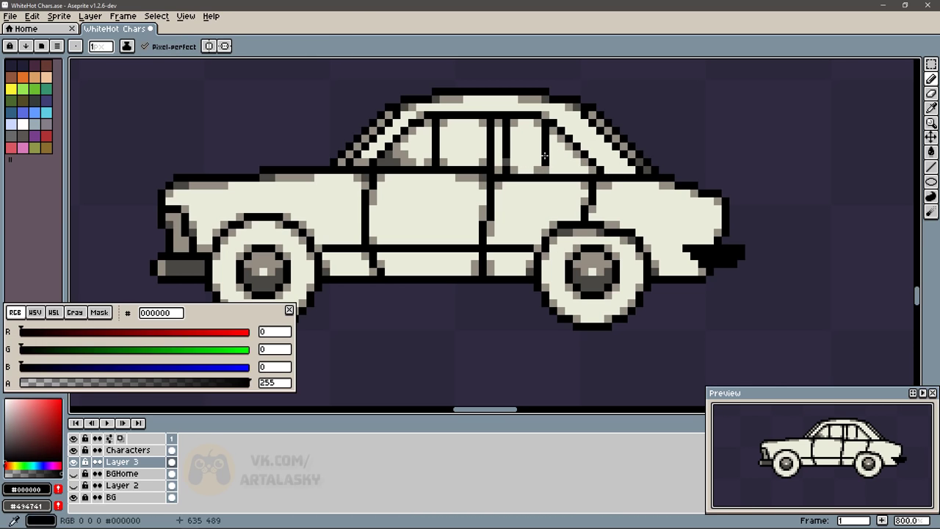
{"action": "left_click", "coordinate": [604, 138], "text": "alt"}
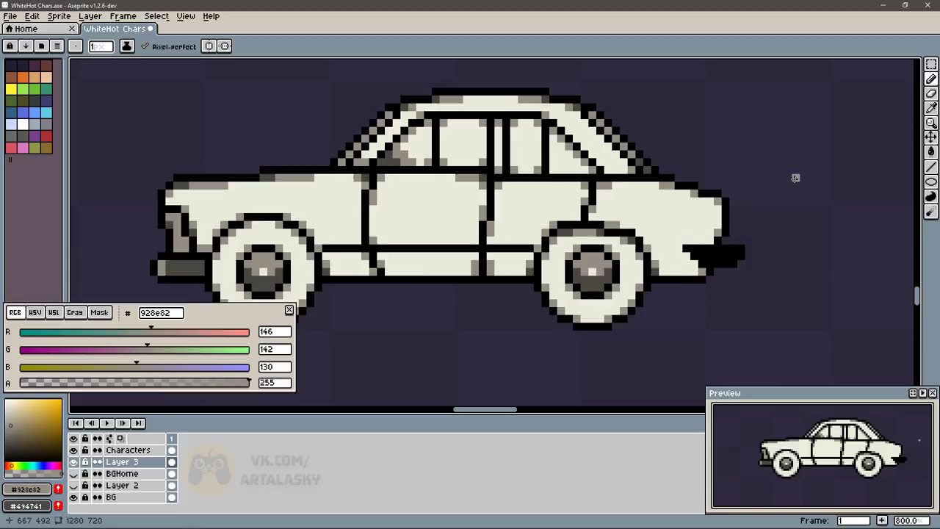
{"action": "left_click", "coordinate": [233, 219], "text": "alt"}
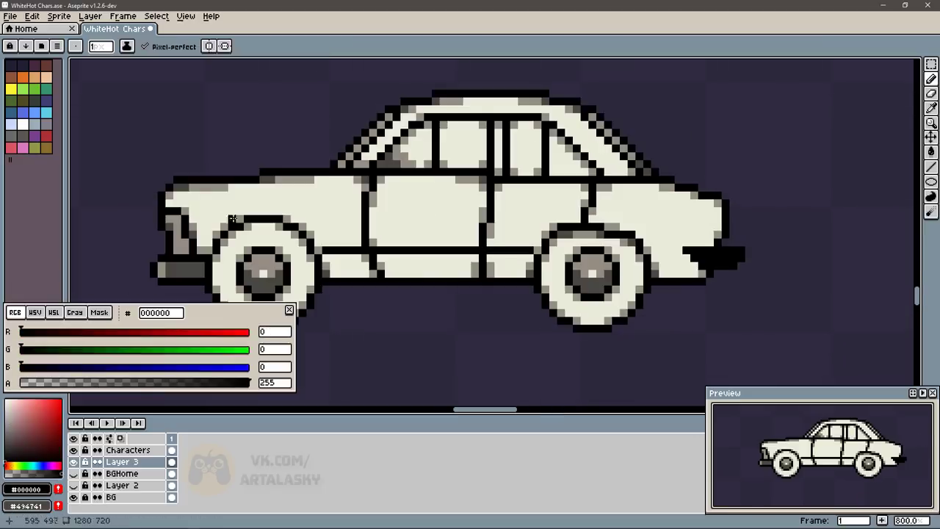
{"action": "key", "text": "shift+l"}
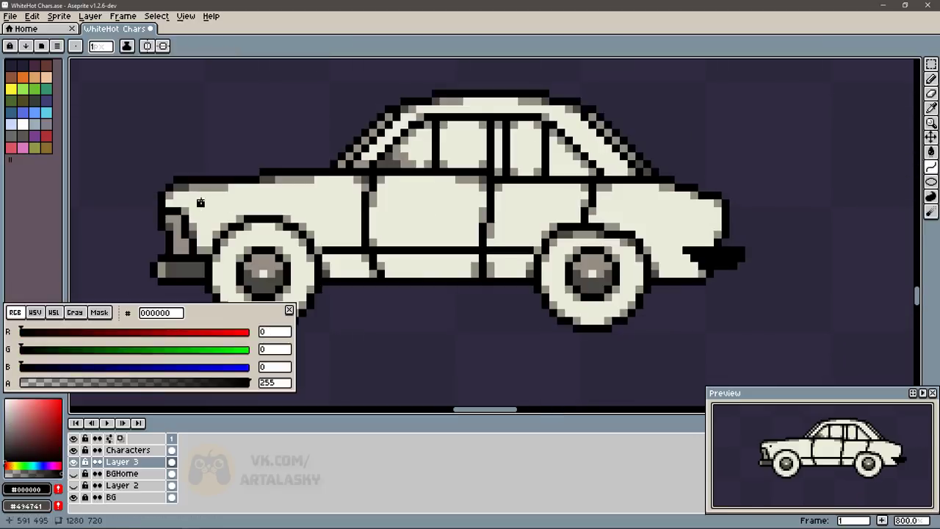
- Draw a black curved crease line along the car's door tops
{"action": "left_click_drag", "start_coordinate": [200, 202], "coordinate": [684, 212]}
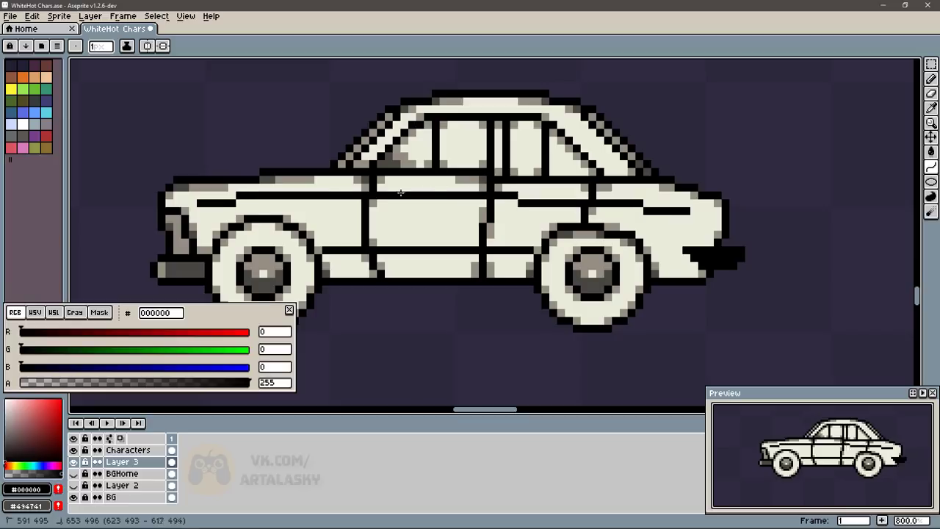
{"action": "left_click", "coordinate": [502, 185]}
{"action": "left_click", "coordinate": [276, 176], "text": "alt"}
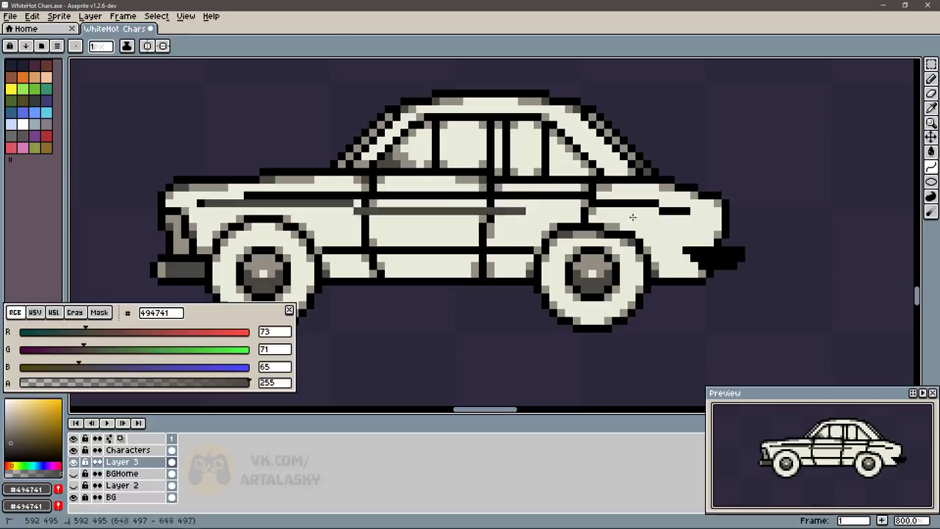
{"action": "key", "text": "b"}
- Soften the crease, lower door seams and front wheel arch with sampled mid and dark grey pixels
{"action": "left_click", "coordinate": [686, 209], "text": "alt"}
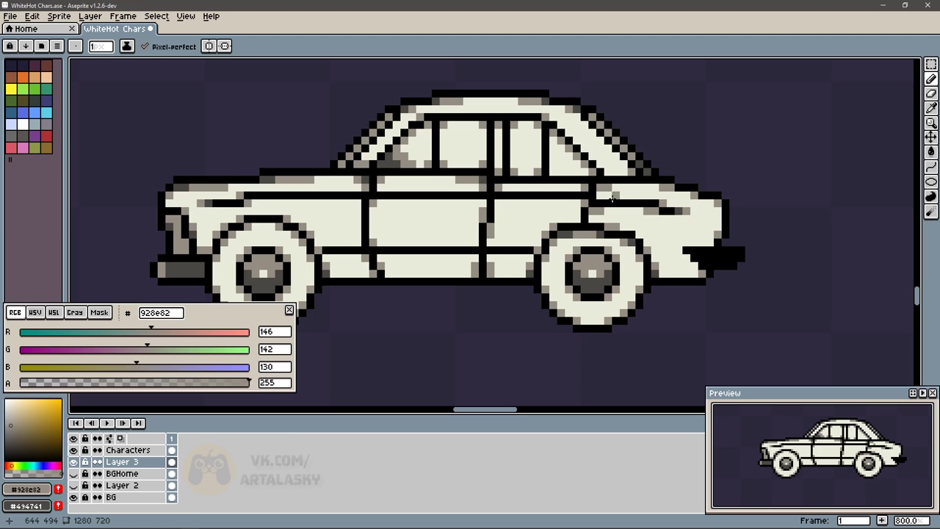
{"action": "left_click", "coordinate": [544, 145], "text": "alt"}
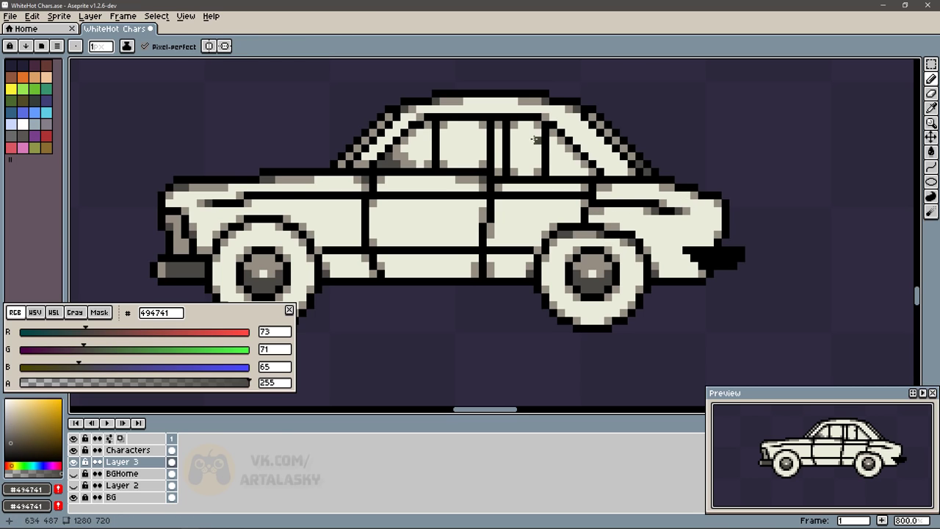
{"action": "left_click", "coordinate": [249, 203], "text": "alt"}
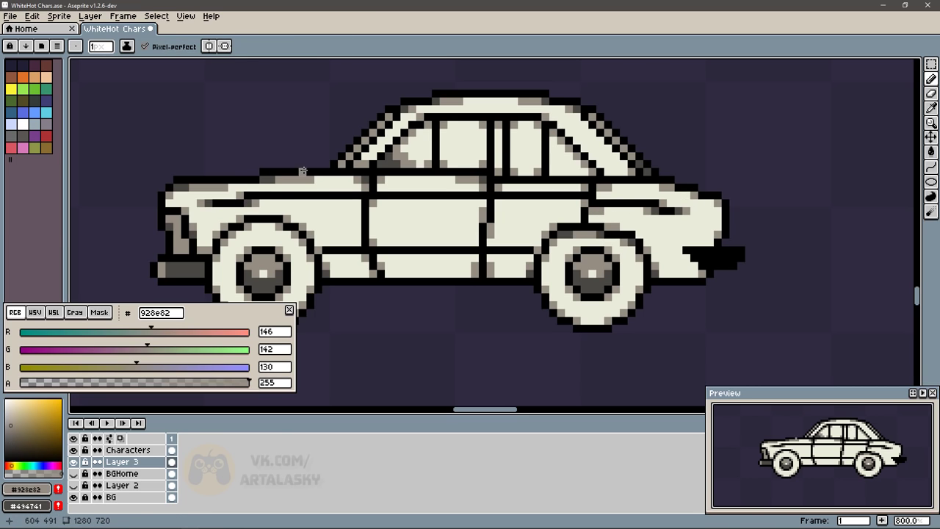
{"action": "left_click", "coordinate": [237, 193], "text": "alt"}
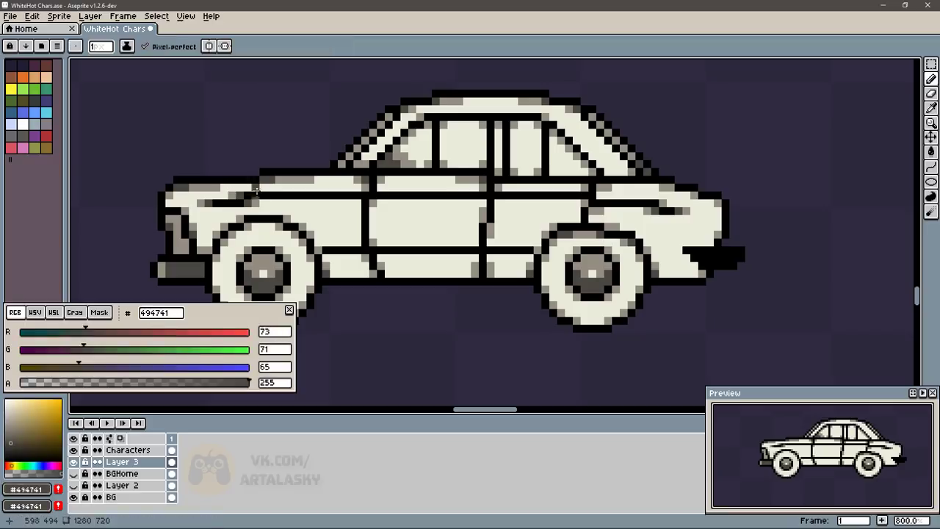
{"action": "left_click", "coordinate": [459, 202], "text": "alt"}
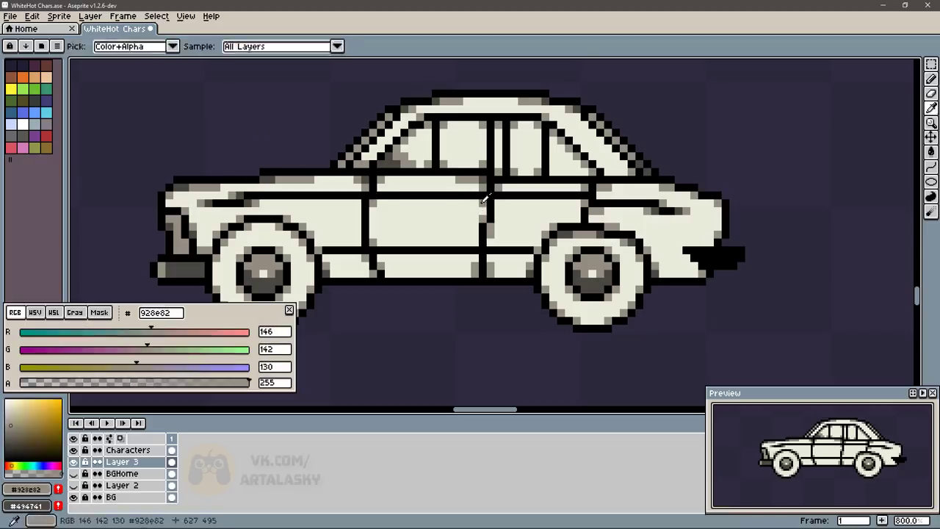
{"action": "left_click", "coordinate": [389, 264], "text": "alt"}
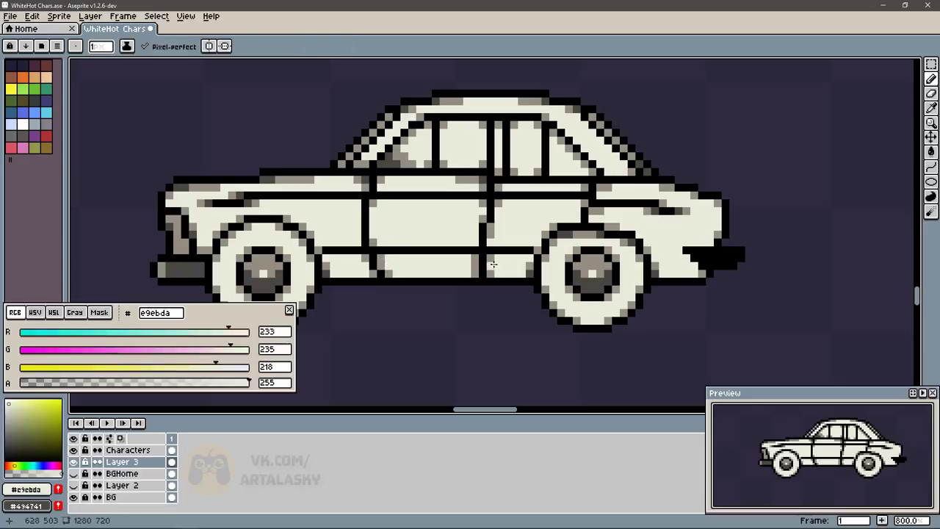
{"action": "left_click", "coordinate": [530, 256], "text": "alt"}
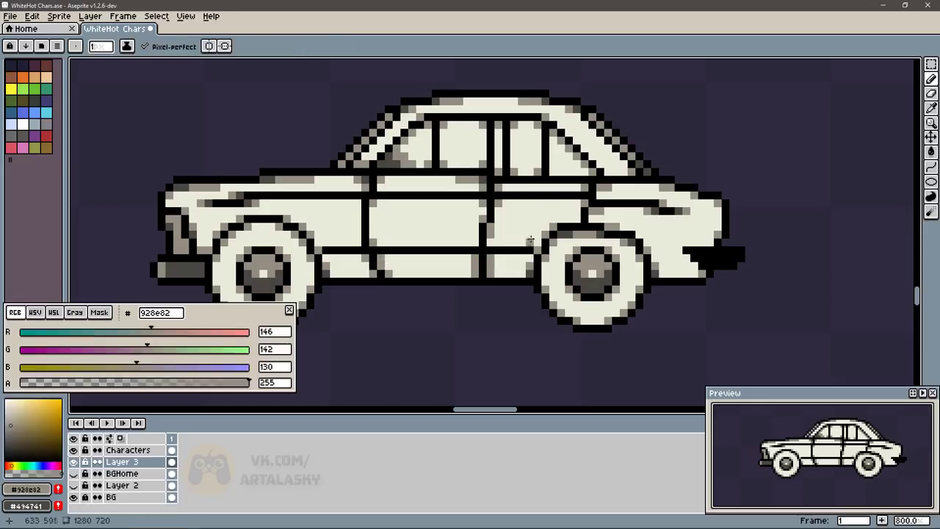
{"action": "left_click", "coordinate": [663, 211], "text": "alt"}
{"action": "left_click", "coordinate": [644, 241], "text": "shift"}
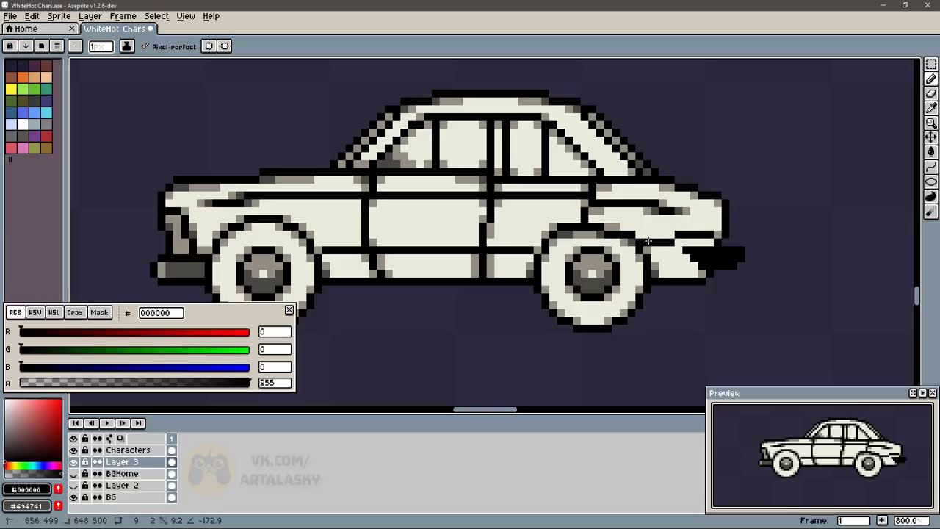
{"action": "key", "text": "ctrl+z"}
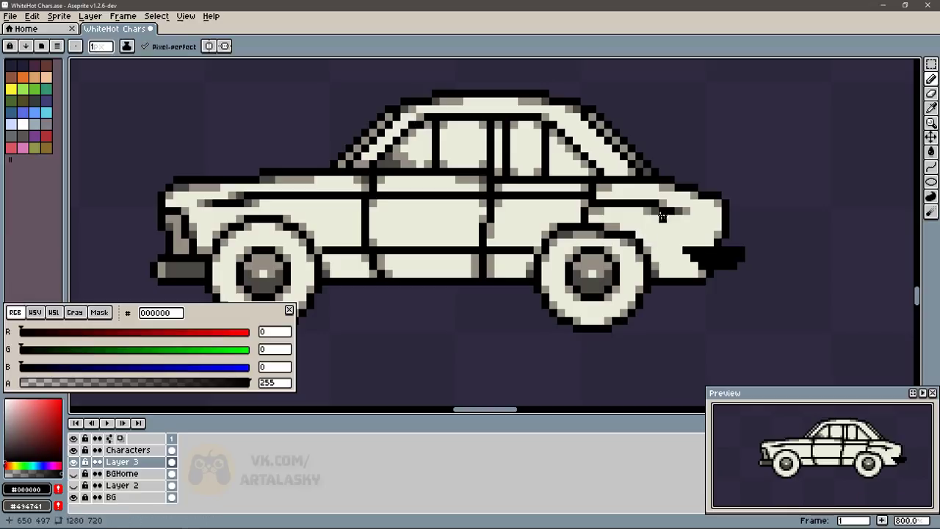
{"action": "left_click", "coordinate": [599, 229], "text": "alt"}
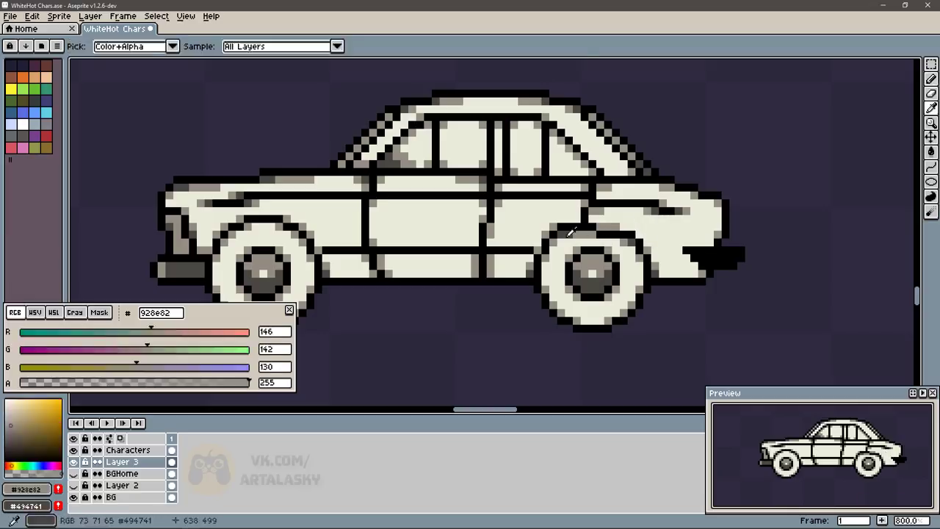
{"action": "scroll", "coordinate": [682, 190], "scroll_direction": "down", "scroll_amount": 1}
{"action": "scroll", "coordinate": [682, 190], "scroll_direction": "left", "scroll_amount": 3}
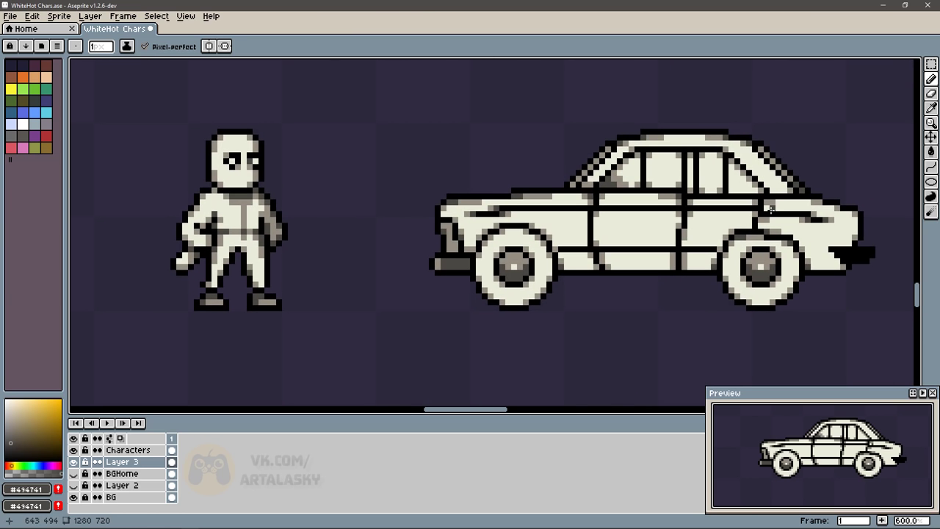
- Repaint light body-colour pixels at the rear end of the car's crease line
{"action": "scroll", "coordinate": [612, 214], "scroll_direction": "right", "scroll_amount": 5}
{"action": "scroll", "coordinate": [456, 266], "scroll_direction": "up", "scroll_amount": 4}
{"action": "left_click", "coordinate": [455, 266], "text": "alt"}
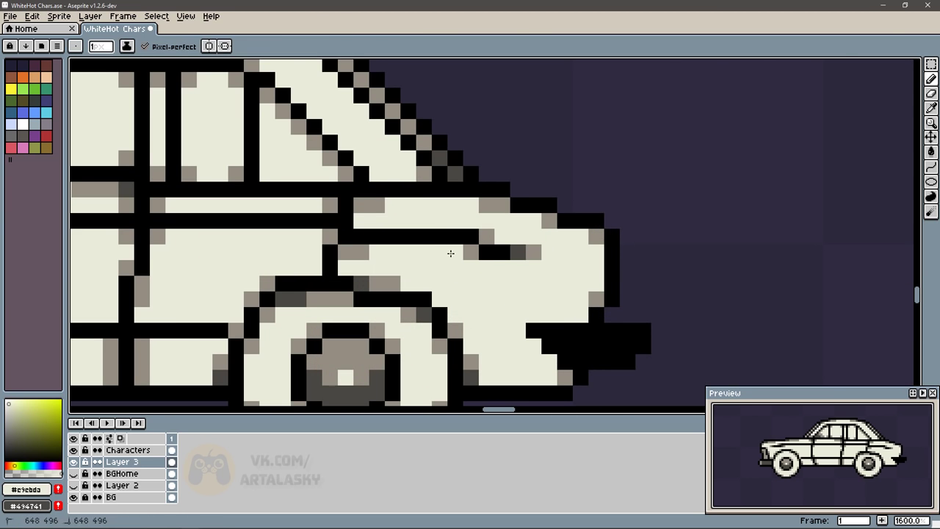
{"action": "left_click", "coordinate": [470, 237]}
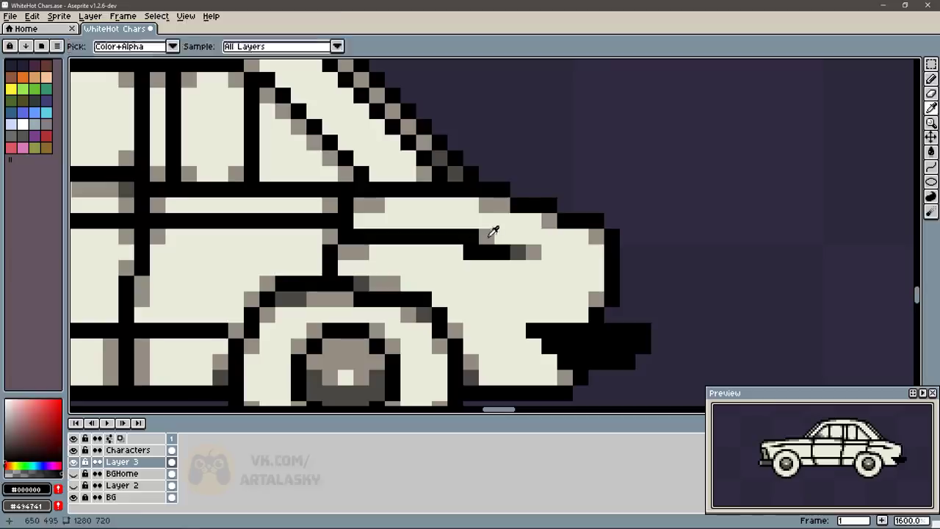
{"action": "left_click", "coordinate": [487, 236]}
- Try grey shading at the crease end and near the headlight, undoing both strokes
{"action": "left_click", "coordinate": [596, 299], "text": "alt"}
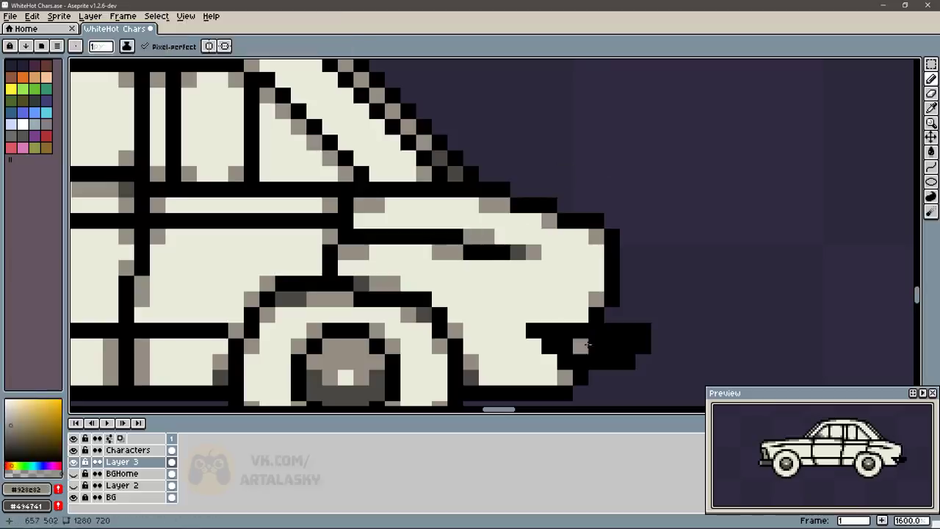
{"action": "left_click_drag", "start_coordinate": [471, 269], "coordinate": [483, 271]}
{"action": "key", "text": "ctrl+z"}
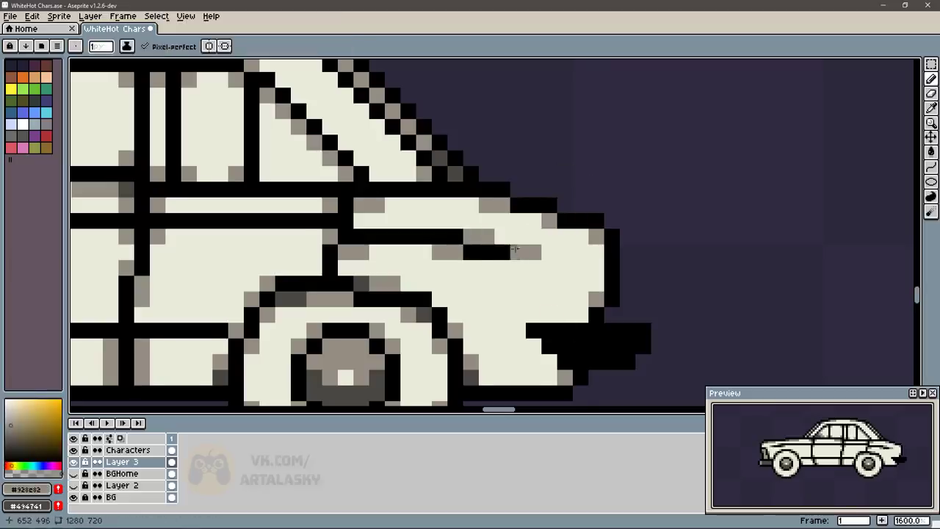
{"action": "left_click_drag", "start_coordinate": [489, 239], "coordinate": [572, 234]}
{"action": "scroll", "coordinate": [572, 234], "scroll_direction": "down", "scroll_amount": 2}
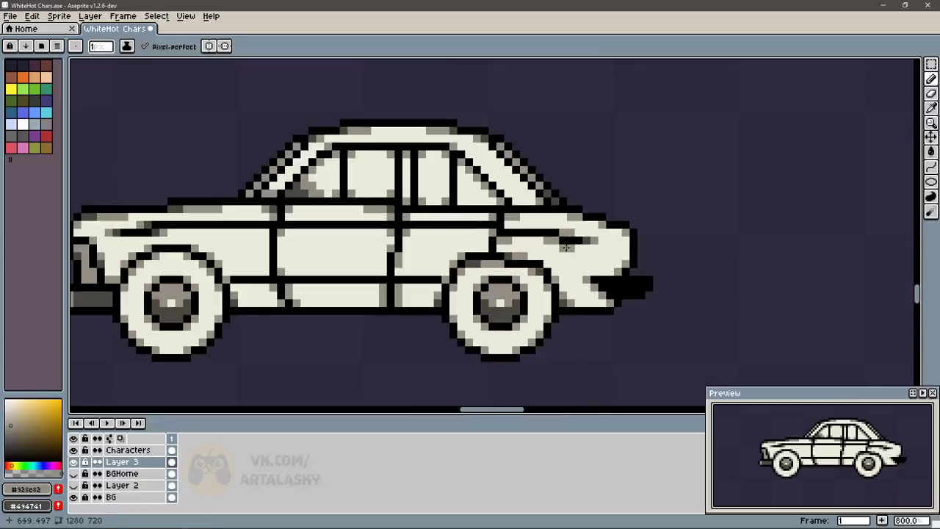
{"action": "left_click_drag", "start_coordinate": [566, 247], "coordinate": [581, 246]}
{"action": "key", "text": "ctrl+z"}
{"action": "key", "text": "ctrl+z"}
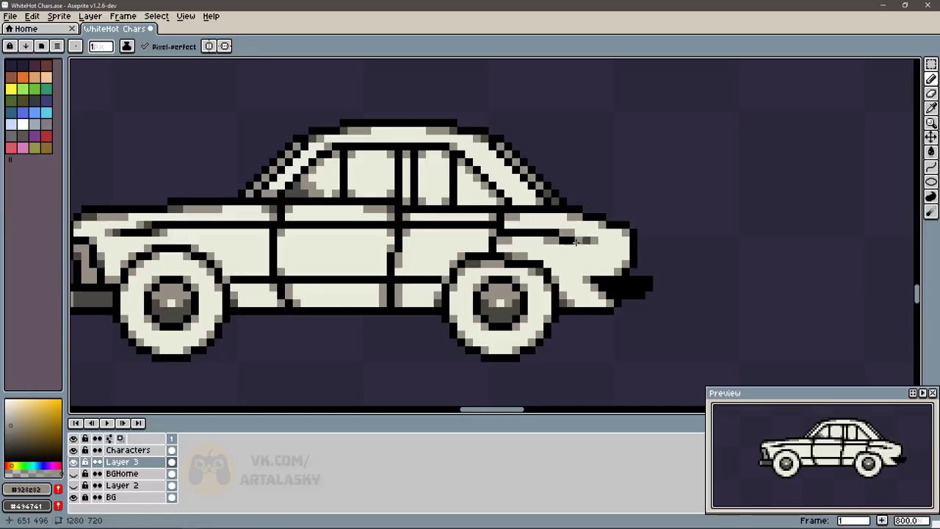
{"action": "left_click_drag", "start_coordinate": [436, 225], "coordinate": [521, 218]}
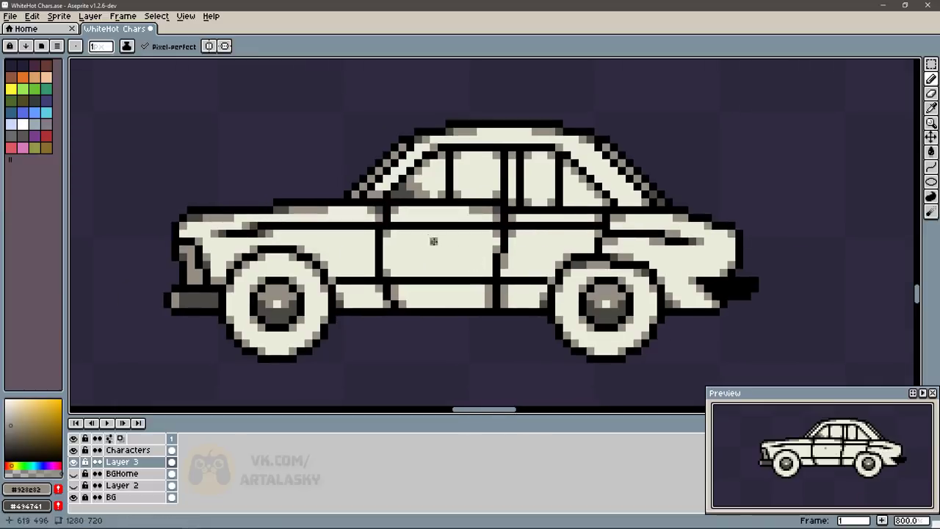
{"action": "left_click", "coordinate": [196, 270], "text": "alt"}
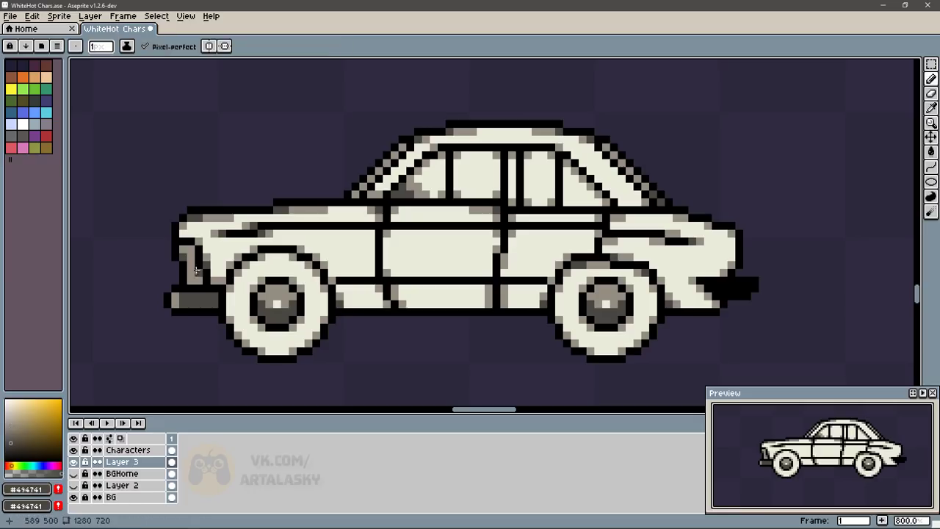
- Paint mid-grey diagonal glare across the front, rear, rear-quarter and triangular side windows
{"action": "left_click", "coordinate": [192, 298], "text": "alt"}
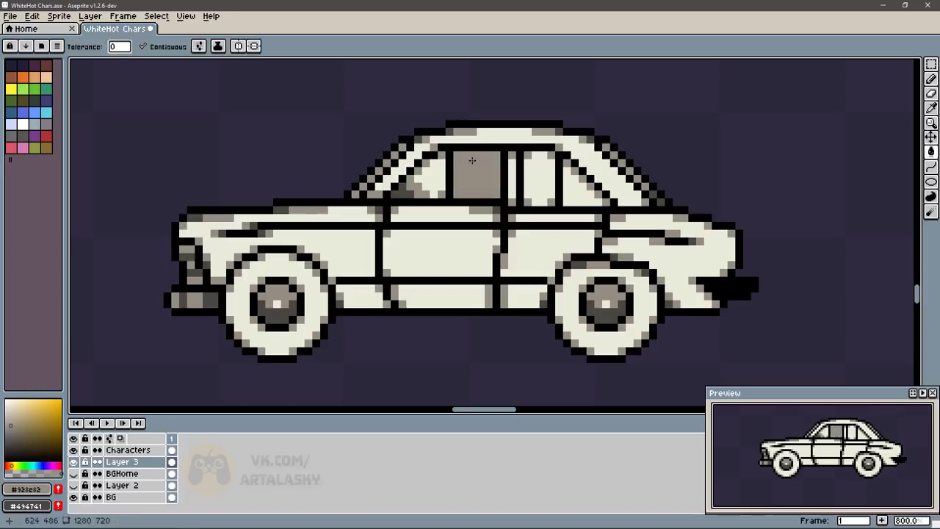
{"action": "mouse_move", "coordinate": [464, 156]}
{"action": "left_mouse_down"}
{"action": "mouse_move", "coordinate": [475, 163]}
{"action": "mouse_move", "coordinate": [476, 154]}
{"action": "left_mouse_up"}
{"action": "mouse_move", "coordinate": [470, 195]}
{"action": "left_mouse_down"}
{"action": "mouse_move", "coordinate": [493, 167]}
{"action": "mouse_move", "coordinate": [555, 156]}
{"action": "left_mouse_up"}
{"action": "left_click_drag", "start_coordinate": [531, 206], "coordinate": [554, 183]}
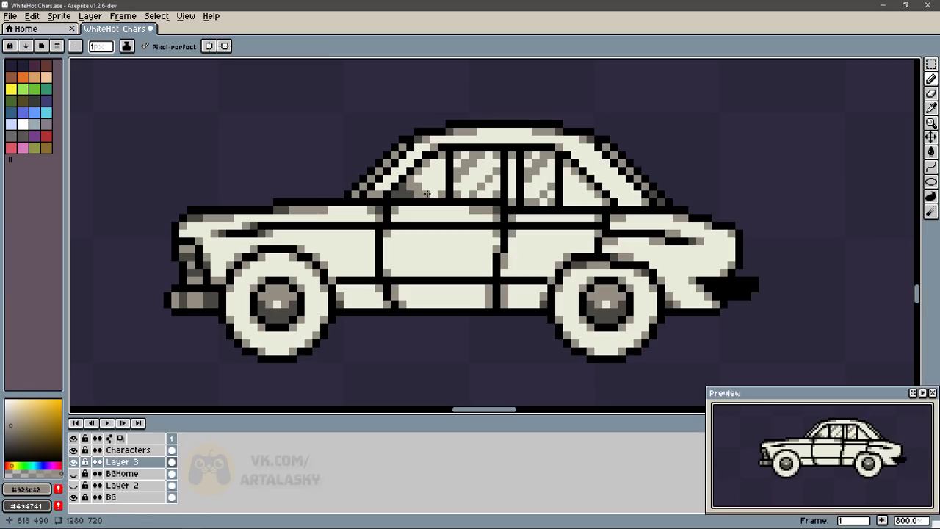
{"action": "left_click_drag", "start_coordinate": [430, 189], "coordinate": [446, 167]}
{"action": "left_click_drag", "start_coordinate": [564, 205], "coordinate": [588, 189]}
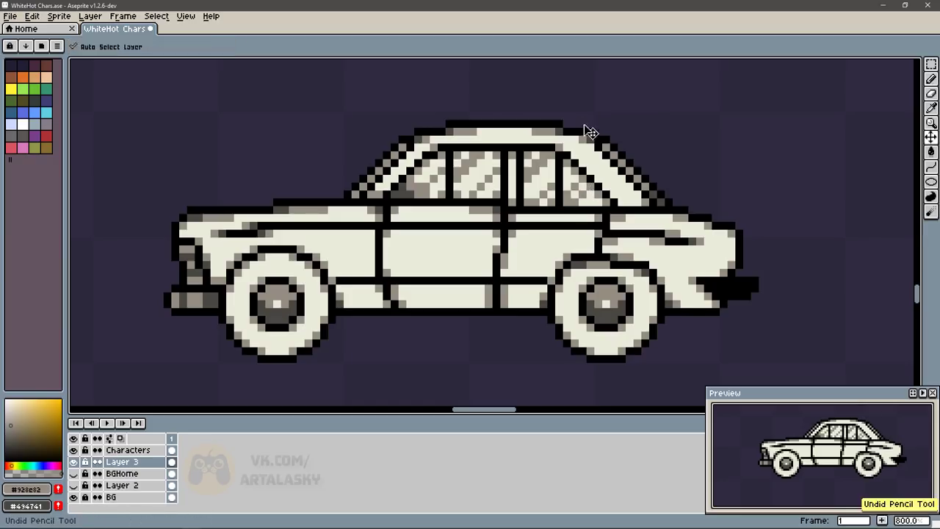
{"action": "left_click", "coordinate": [574, 193], "text": "alt"}
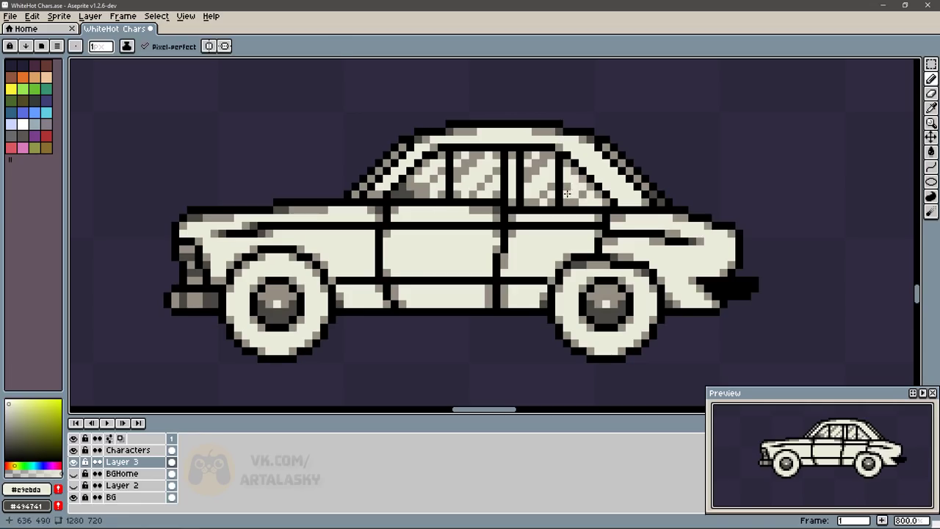
- Sample the car's greys and paint grey shading along the front fender
{"action": "left_click", "coordinate": [569, 192], "text": "alt"}
{"action": "left_click", "coordinate": [579, 194], "text": "alt"}
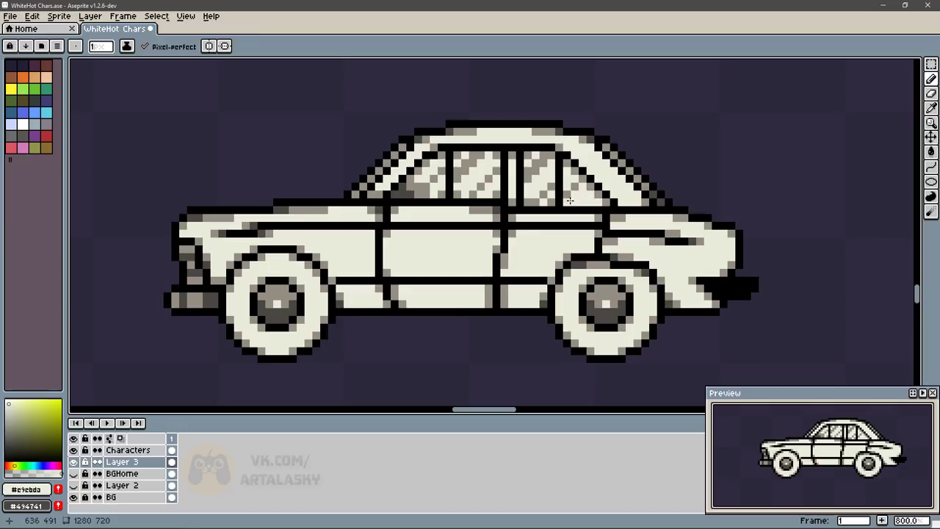
{"action": "left_click", "coordinate": [569, 200], "text": "alt"}
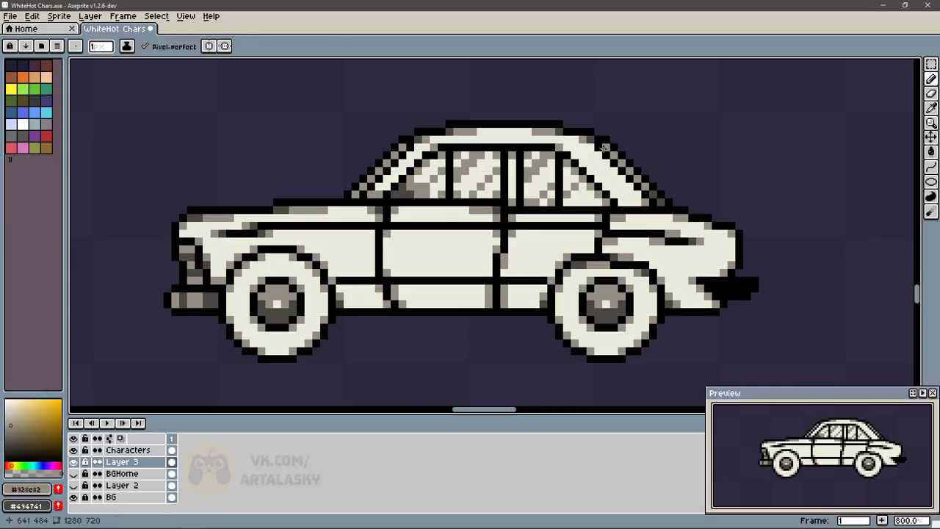
{"action": "scroll", "coordinate": [606, 148], "scroll_direction": "down", "scroll_amount": 2}
{"action": "scroll", "coordinate": [498, 218], "scroll_direction": "up", "scroll_amount": 1}
{"action": "scroll", "coordinate": [564, 199], "scroll_direction": "down", "scroll_amount": 2}
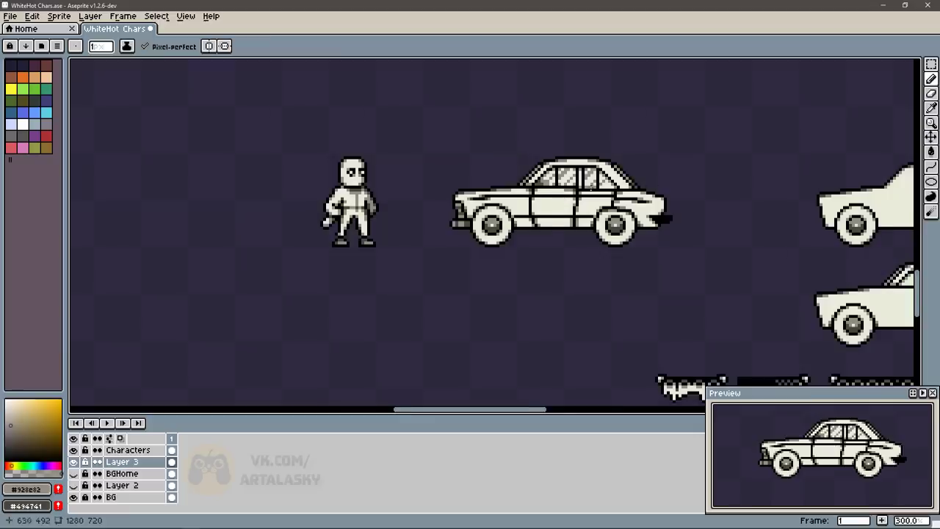
{"action": "scroll", "coordinate": [430, 157], "scroll_direction": "up", "scroll_amount": 1}
{"action": "scroll", "coordinate": [435, 230], "scroll_direction": "up", "scroll_amount": 5}
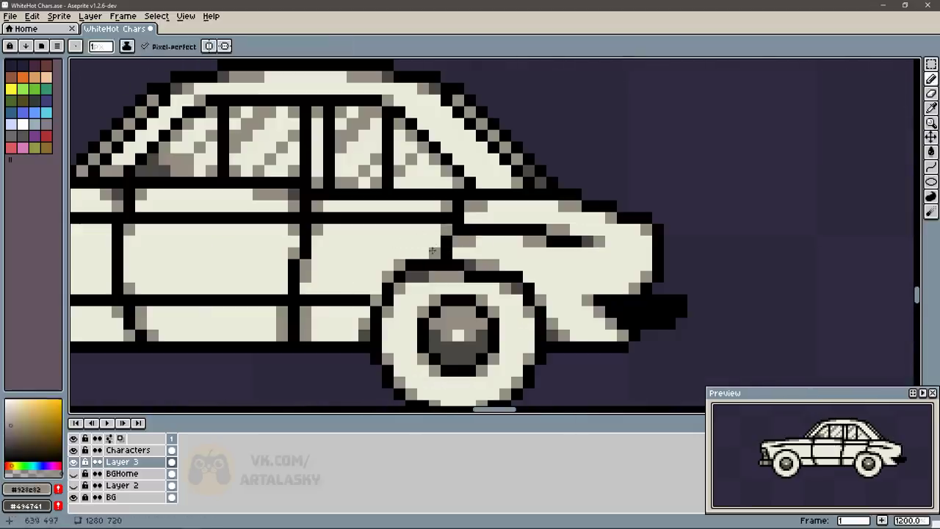
{"action": "left_click", "coordinate": [471, 238], "text": "alt"}
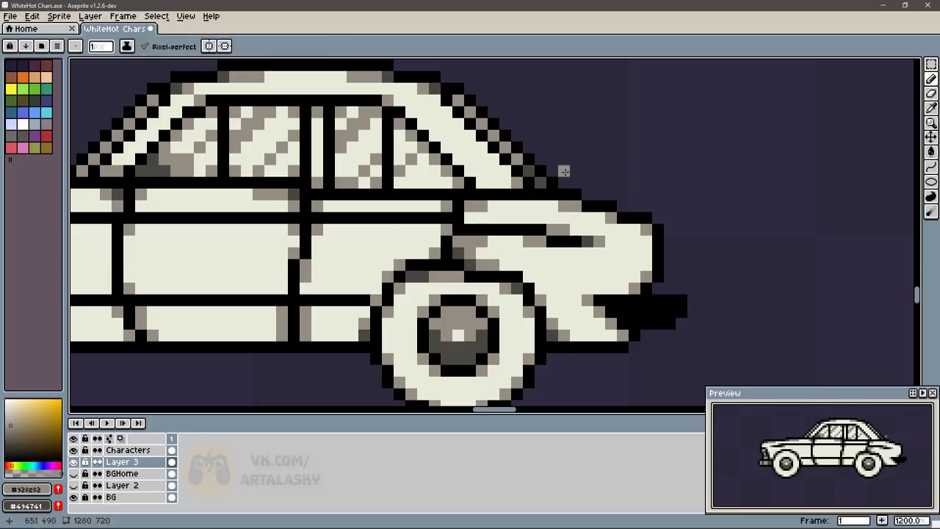
{"action": "left_click_drag", "start_coordinate": [439, 230], "coordinate": [409, 230]}
{"action": "left_click", "coordinate": [448, 225], "text": "alt"}
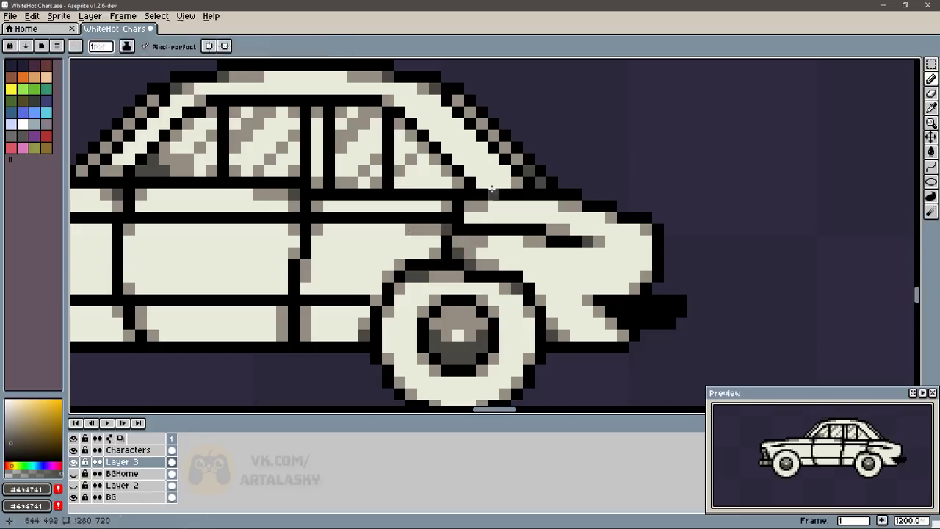
- Add mid-grey #928e82 shading beside the black trim line on the doors
{"action": "left_click", "coordinate": [483, 254], "text": "alt"}
{"action": "mouse_move", "coordinate": [441, 229]}
{"action": "left_mouse_down"}
{"action": "mouse_move", "coordinate": [584, 232]}
{"action": "mouse_move", "coordinate": [539, 236]}
{"action": "left_mouse_up"}
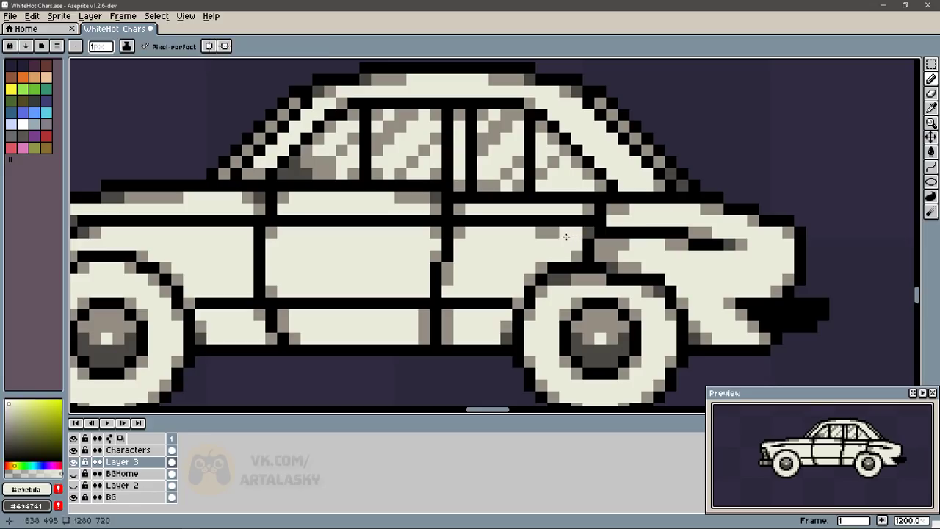
{"action": "left_click", "coordinate": [566, 230], "text": "alt"}
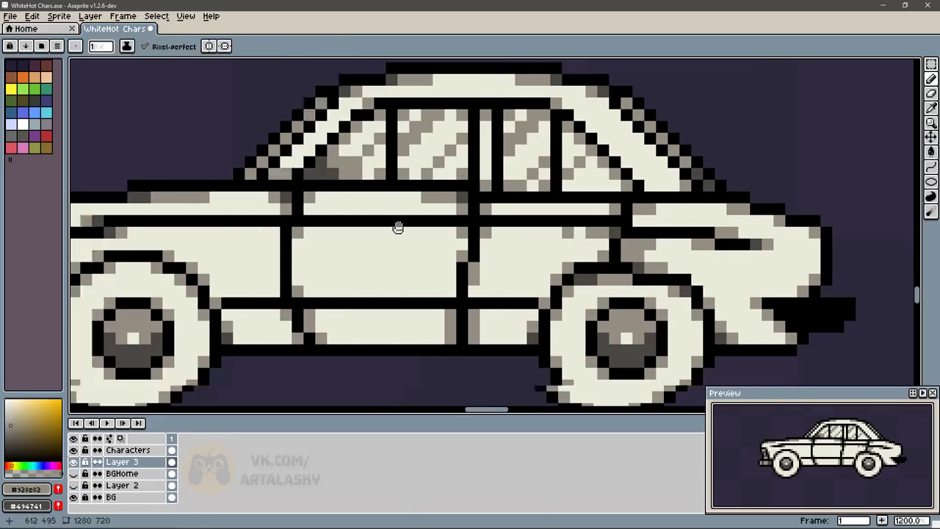
{"action": "scroll", "coordinate": [399, 227], "scroll_direction": "left", "scroll_amount": 5}
{"action": "left_click", "coordinate": [288, 214], "text": "alt"}
{"action": "left_click", "coordinate": [302, 226]}
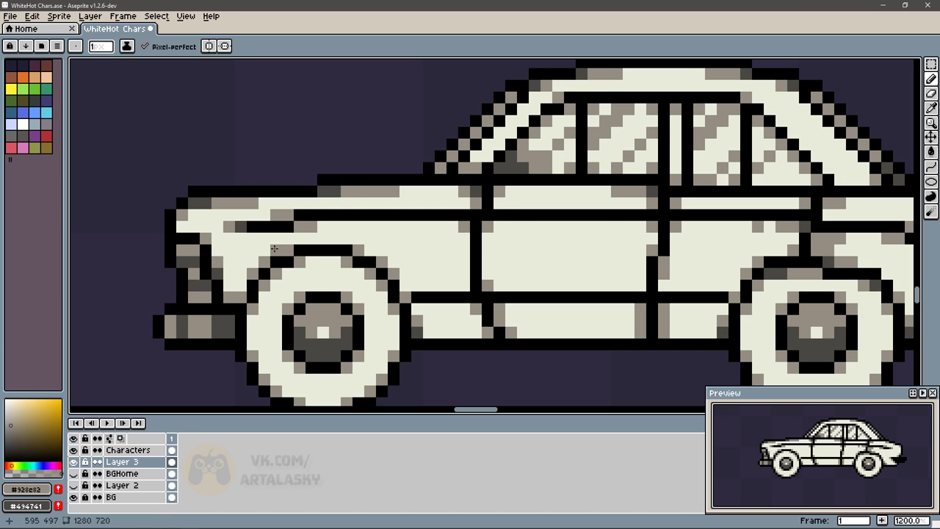
{"action": "scroll", "coordinate": [494, 199], "scroll_direction": "down", "scroll_amount": 4}
{"action": "scroll", "coordinate": [534, 219], "scroll_direction": "up", "scroll_amount": 4}
- Paint a dark grey #494741 sill row under the doors, extending both black door posts into it
{"action": "left_click", "coordinate": [397, 269], "text": "alt"}
{"action": "mouse_move", "coordinate": [399, 279]}
{"action": "left_mouse_down"}
{"action": "mouse_move", "coordinate": [693, 279]}
{"action": "mouse_move", "coordinate": [403, 268]}
{"action": "left_mouse_up"}
{"action": "left_click", "coordinate": [701, 254], "text": "alt"}
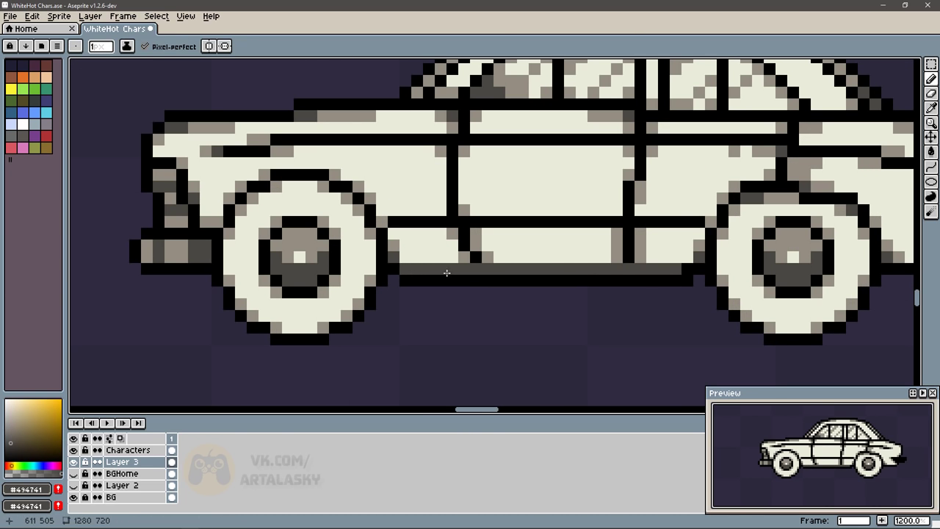
{"action": "left_click", "coordinate": [684, 277], "text": "alt"}
{"action": "left_click", "coordinate": [484, 269]}
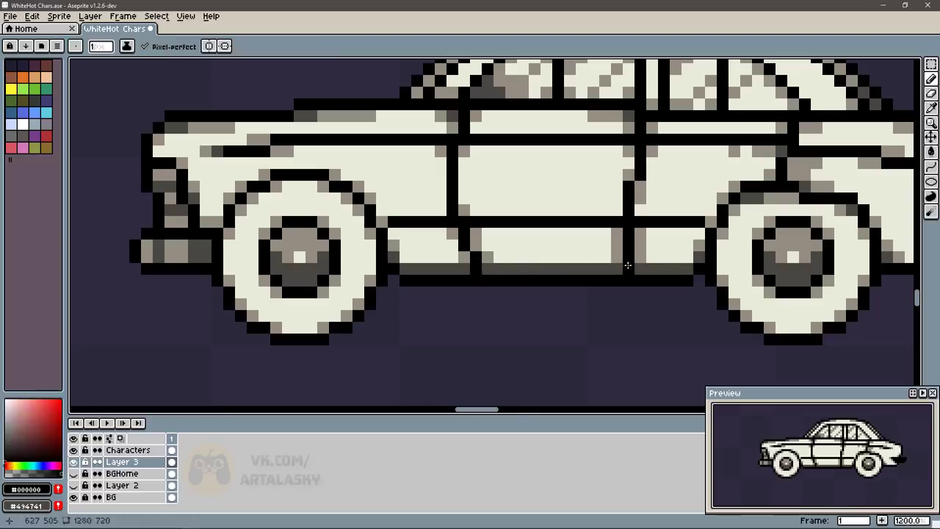
{"action": "left_click", "coordinate": [628, 269]}
{"action": "scroll", "coordinate": [625, 265], "scroll_direction": "down", "scroll_amount": 3}
{"action": "scroll", "coordinate": [625, 264], "scroll_direction": "up", "scroll_amount": 3}
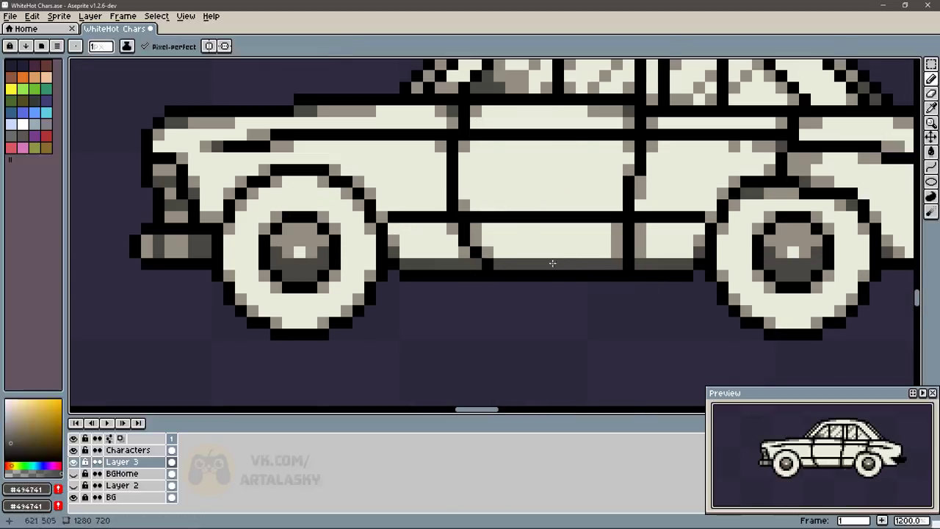
{"action": "left_click", "coordinate": [504, 262], "text": "alt"}
{"action": "left_click", "coordinate": [512, 250]}
{"action": "scroll", "coordinate": [577, 240], "scroll_direction": "down", "scroll_amount": 4}
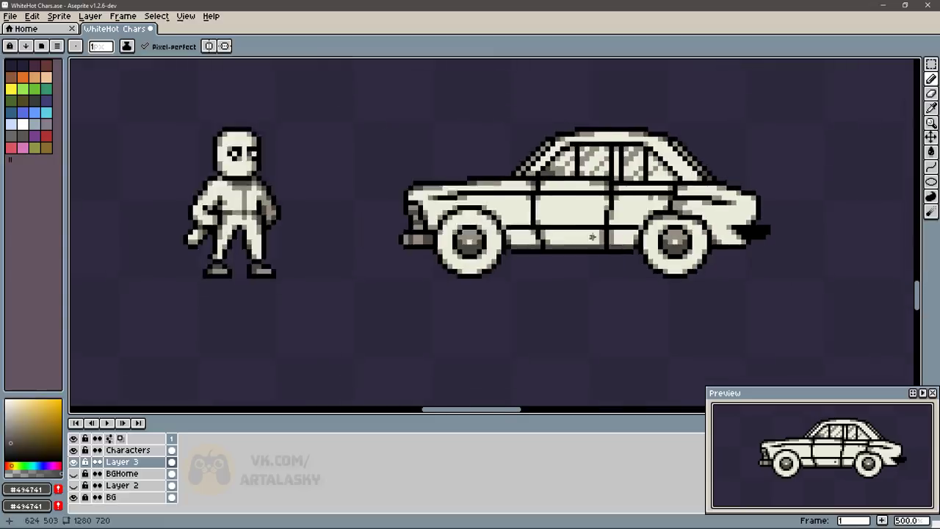
{"action": "scroll", "coordinate": [670, 196], "scroll_direction": "up", "scroll_amount": 2}
{"action": "left_click", "coordinate": [669, 196], "text": "alt"}
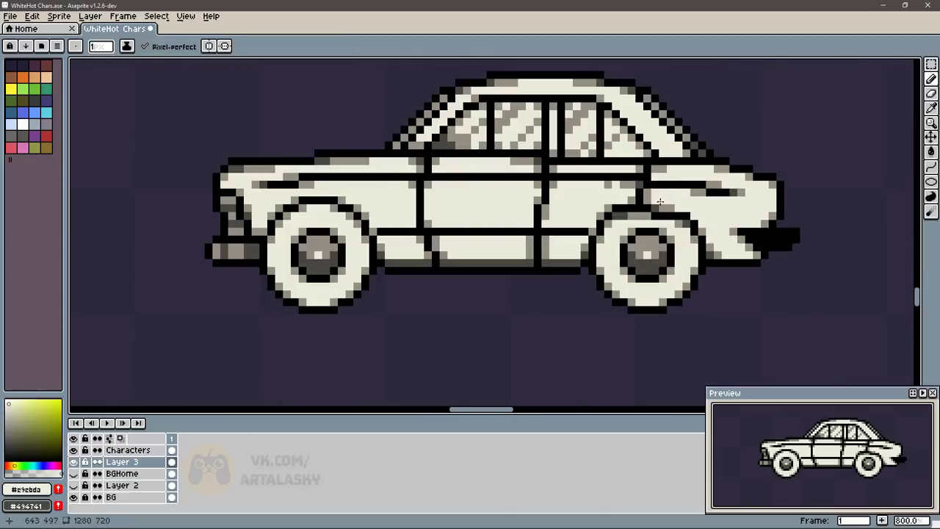
{"action": "left_click", "coordinate": [660, 183], "text": "alt"}
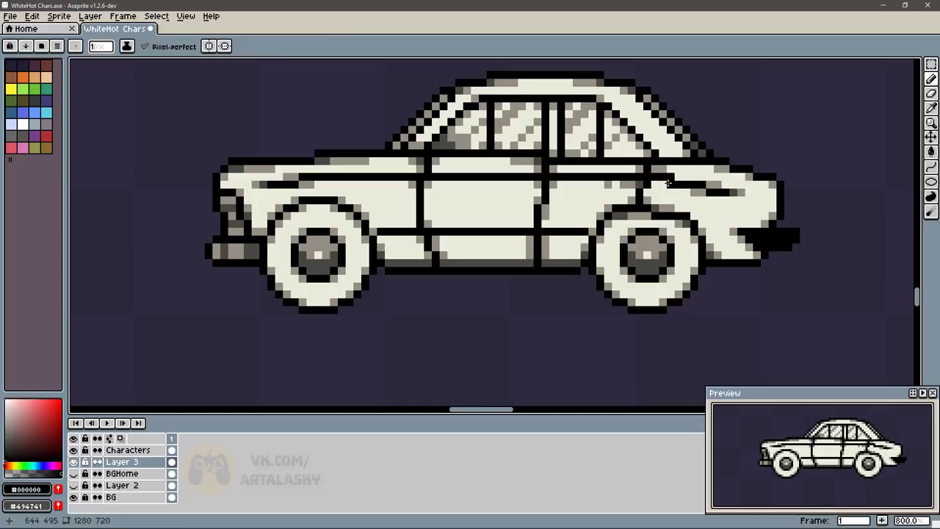
{"action": "left_click", "coordinate": [669, 182], "text": "alt"}
{"action": "left_click", "coordinate": [658, 184], "text": "alt"}
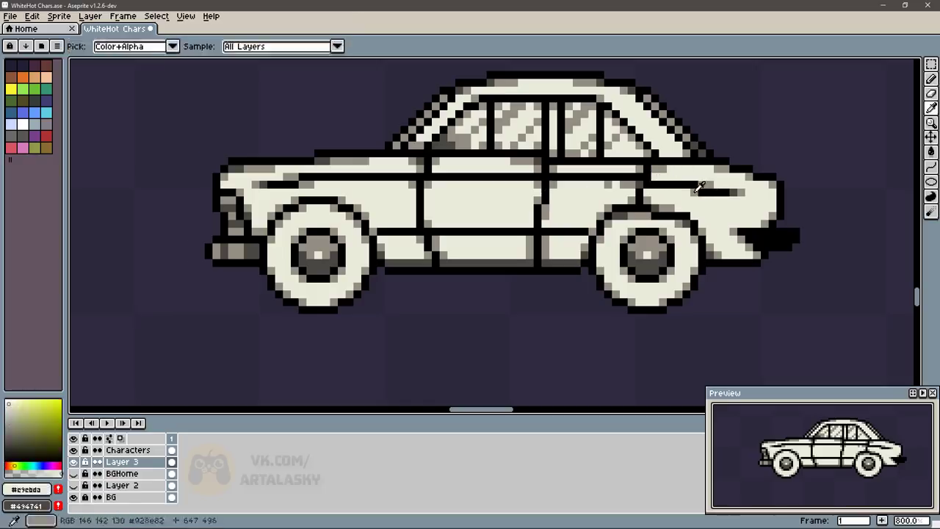
{"action": "left_click", "coordinate": [690, 184], "text": "alt"}
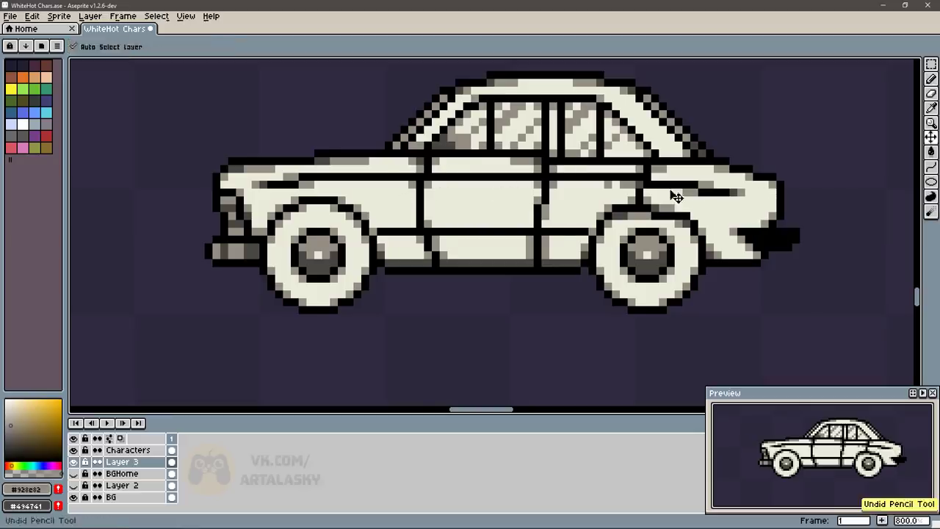
{"action": "scroll", "coordinate": [505, 197], "scroll_direction": "down", "scroll_amount": 5}
- Move the two spare white cars onto Layer 2 and hide that layer
{"action": "scroll", "coordinate": [504, 197], "scroll_direction": "down", "scroll_amount": 1}
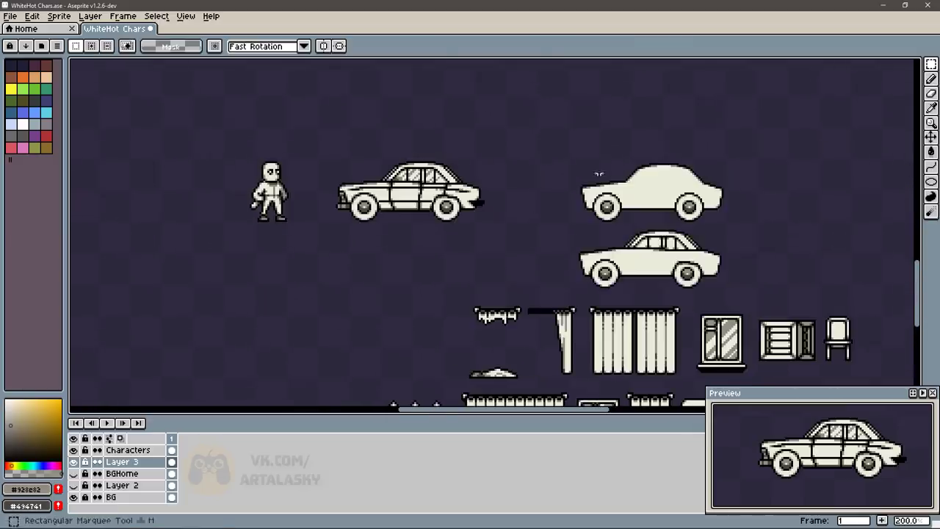
{"action": "left_click_drag", "start_coordinate": [539, 144], "coordinate": [757, 290]}
{"action": "key", "text": "ctrl+x"}
{"action": "left_click", "coordinate": [121, 485]}
{"action": "key", "text": "minus"}
{"action": "key", "text": "minus"}
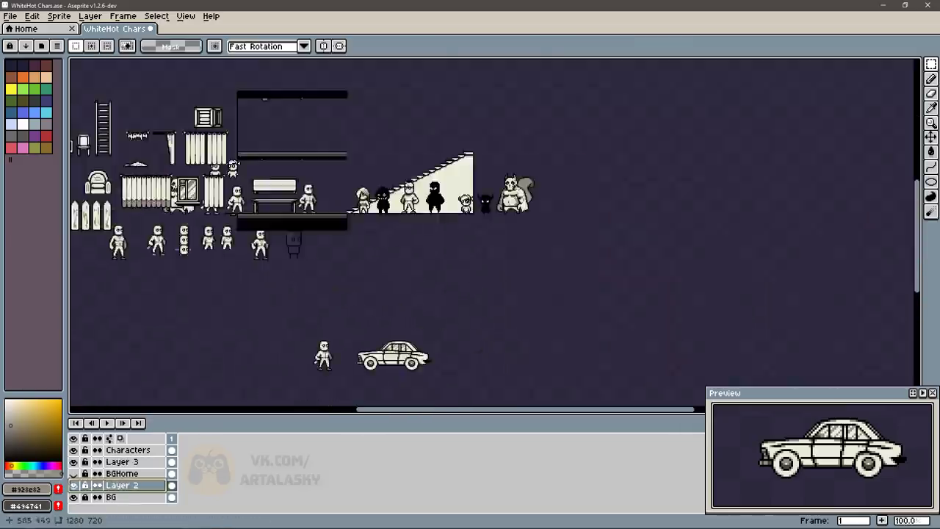
{"action": "key", "text": "ctrl+v"}
{"action": "left_click_drag", "start_coordinate": [393, 352], "coordinate": [447, 269]}
{"action": "left_click", "coordinate": [76, 485]}
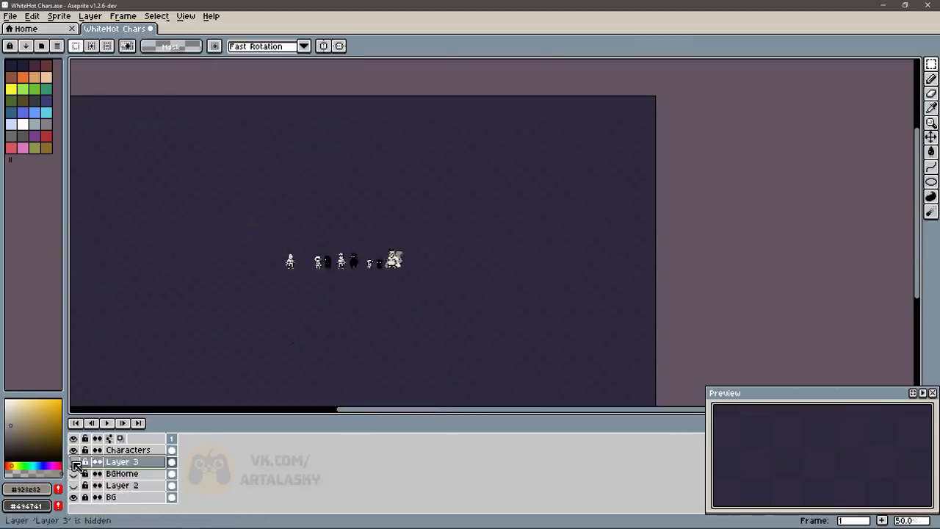
- Rename Layer 3 to 'Assets'
{"action": "double_click", "coordinate": [117, 461]}
{"action": "type", "text": "F"}
{"action": "key", "text": "BackSpace"}
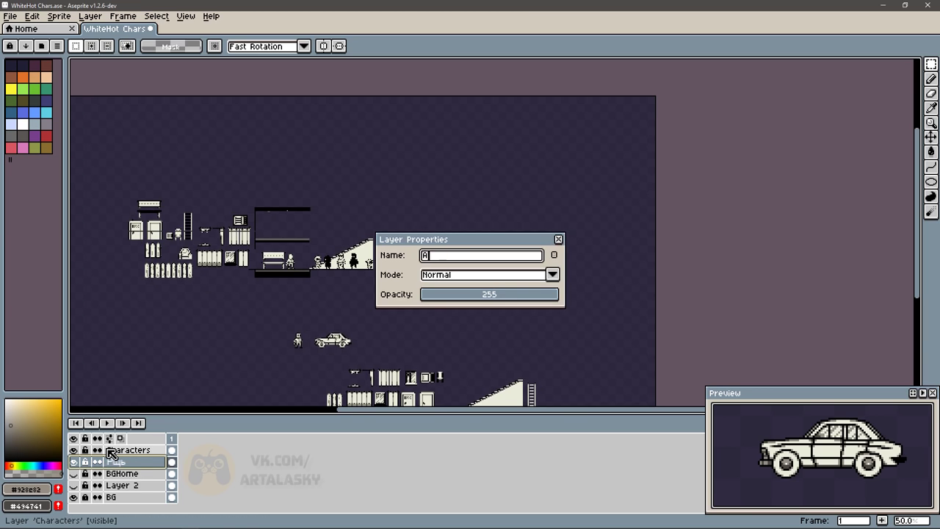
{"action": "type", "text": "AS"}
{"action": "type", "text": "d"}
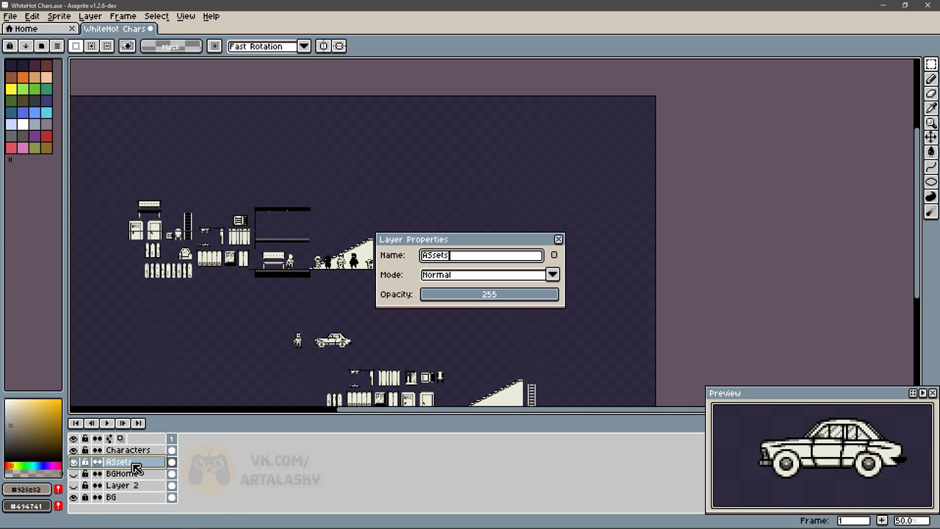
{"action": "key", "text": "Return"}
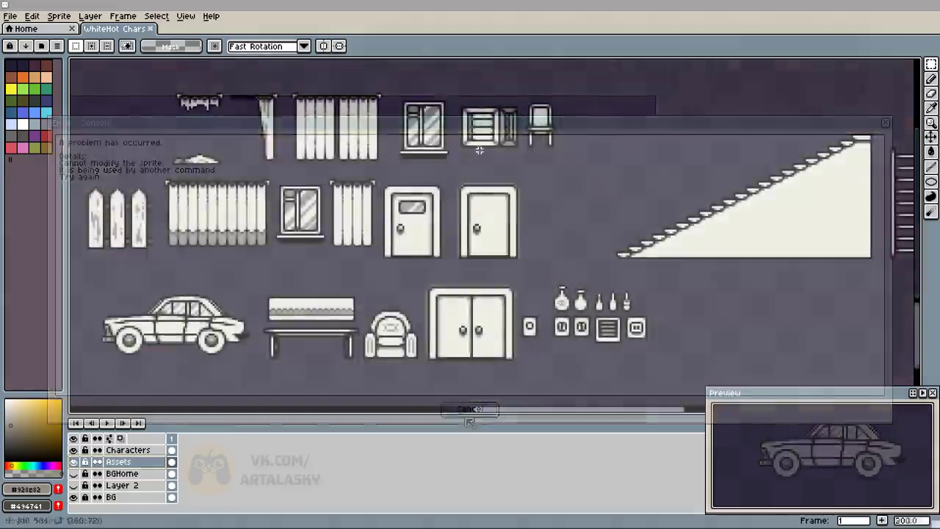
- Move the ladder down below the platform and commit its new position
{"action": "scroll", "coordinate": [608, 236], "scroll_direction": "down", "scroll_amount": 3}
{"action": "scroll", "coordinate": [609, 237], "scroll_direction": "up", "scroll_amount": 2}
{"action": "scroll", "coordinate": [499, 272], "scroll_direction": "up", "scroll_amount": 1}
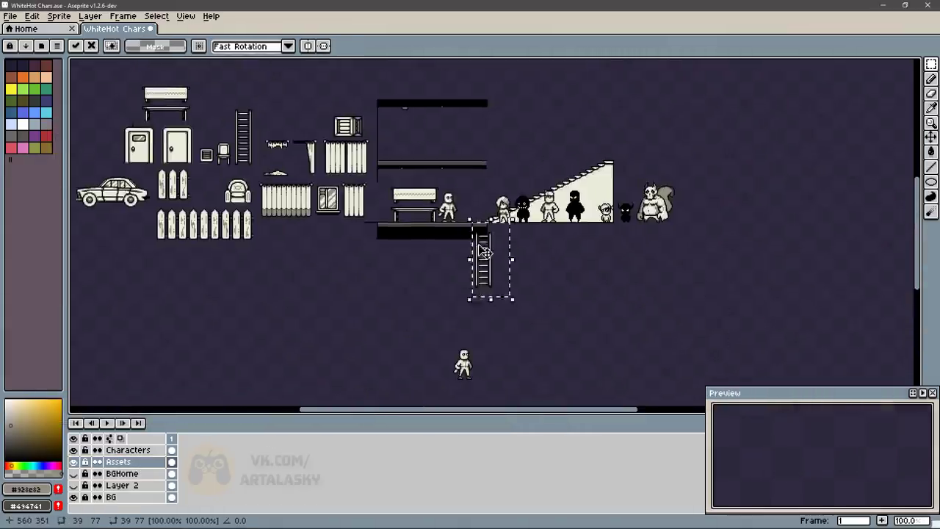
{"action": "scroll", "coordinate": [550, 316], "scroll_direction": "up", "scroll_amount": 2}
{"action": "scroll", "coordinate": [541, 176], "scroll_direction": "down", "scroll_amount": 1}
{"action": "left_click_drag", "start_coordinate": [541, 177], "coordinate": [607, 361]}
{"action": "scroll", "coordinate": [607, 361], "scroll_direction": "down", "scroll_amount": 2}
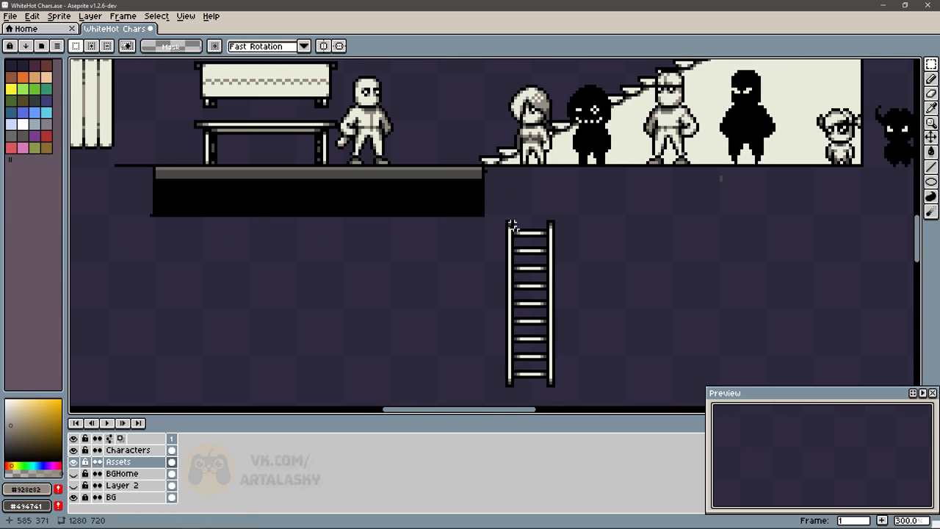
{"action": "mouse_move", "coordinate": [511, 222]}
{"action": "left_mouse_down"}
{"action": "mouse_move", "coordinate": [562, 262]}
{"action": "mouse_move", "coordinate": [554, 312]}
{"action": "left_mouse_up"}
{"action": "key", "text": "Return"}
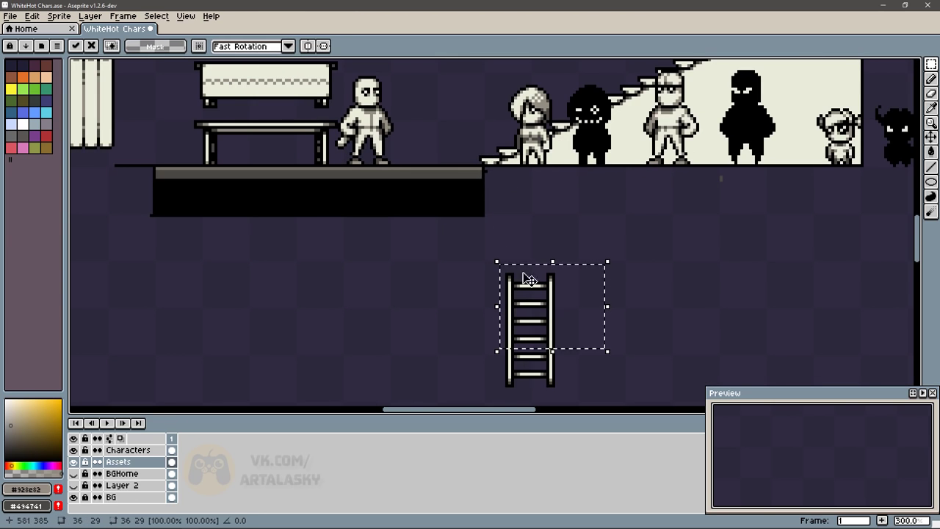
{"action": "key", "text": "ctrl+d"}
- Delete the staircase and pick black from the platform edge
{"action": "scroll", "coordinate": [617, 220], "scroll_direction": "down", "scroll_amount": 1}
{"action": "left_click_drag", "start_coordinate": [685, 119], "coordinate": [398, 262]}
{"action": "key", "text": "Delete"}
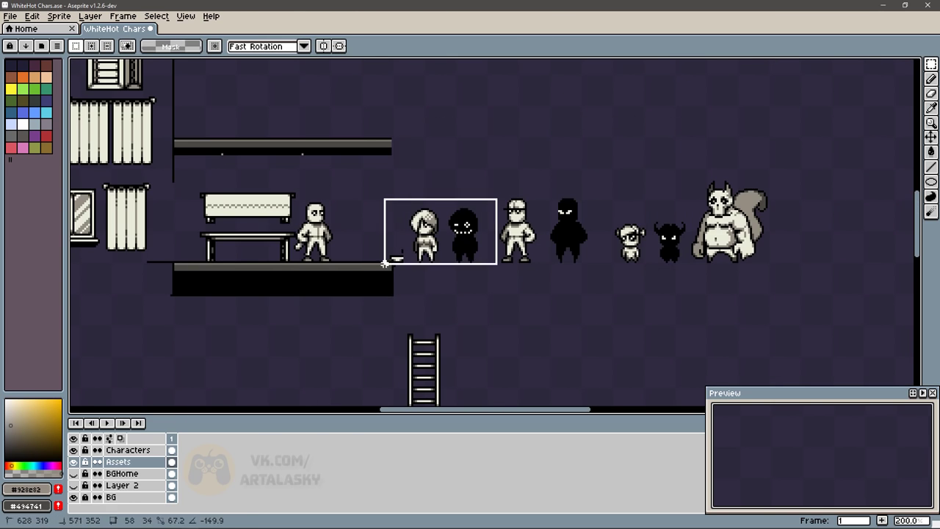
{"action": "scroll", "coordinate": [398, 260], "scroll_direction": "up", "scroll_amount": 3}
{"action": "key", "text": "b"}
{"action": "left_click", "coordinate": [435, 224], "text": "alt"}
{"action": "scroll", "coordinate": [411, 228], "scroll_direction": "down", "scroll_amount": 2}
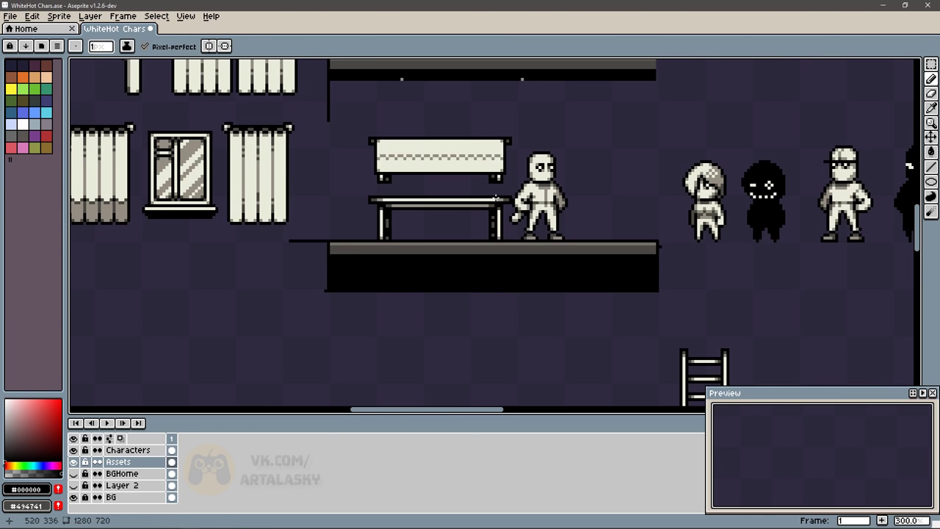
- Select and delete the bed and table sprites
{"action": "key", "text": "m"}
{"action": "left_click_drag", "start_coordinate": [355, 122], "coordinate": [514, 240]}
{"action": "key", "text": "Delete"}
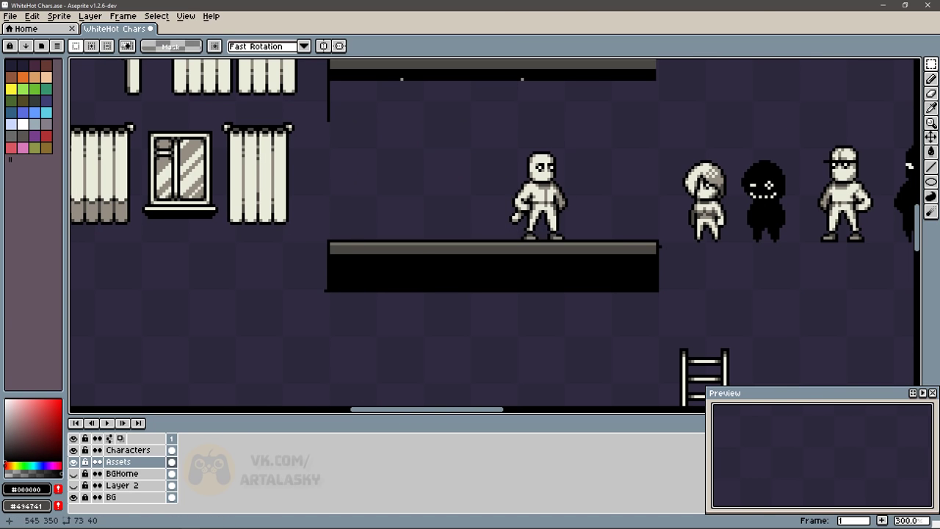
{"action": "left_click_drag", "start_coordinate": [456, 121], "coordinate": [479, 168]}
{"action": "key", "text": "b"}
{"action": "key", "text": "e"}
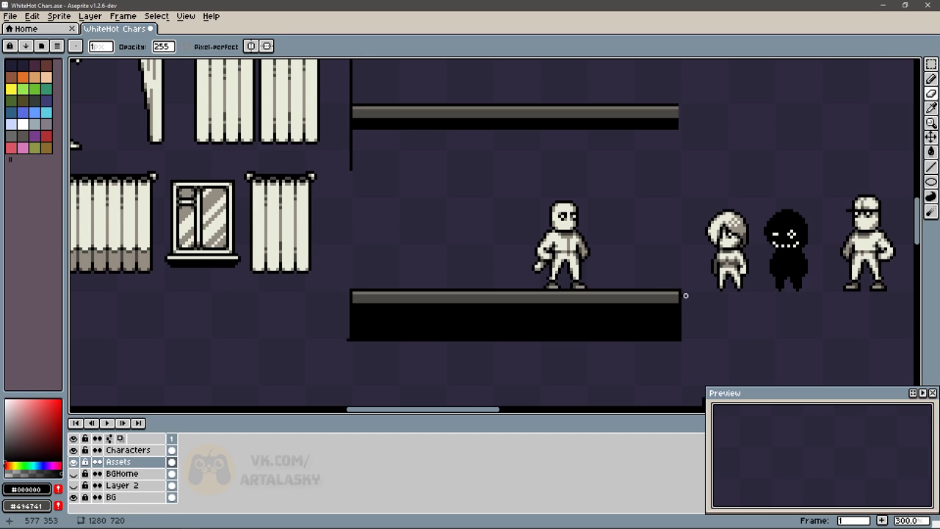
{"action": "scroll", "coordinate": [685, 295], "scroll_direction": "down", "scroll_amount": 1}
- Paste the black platform bars onto a new Layer 3
{"action": "key", "text": "m"}
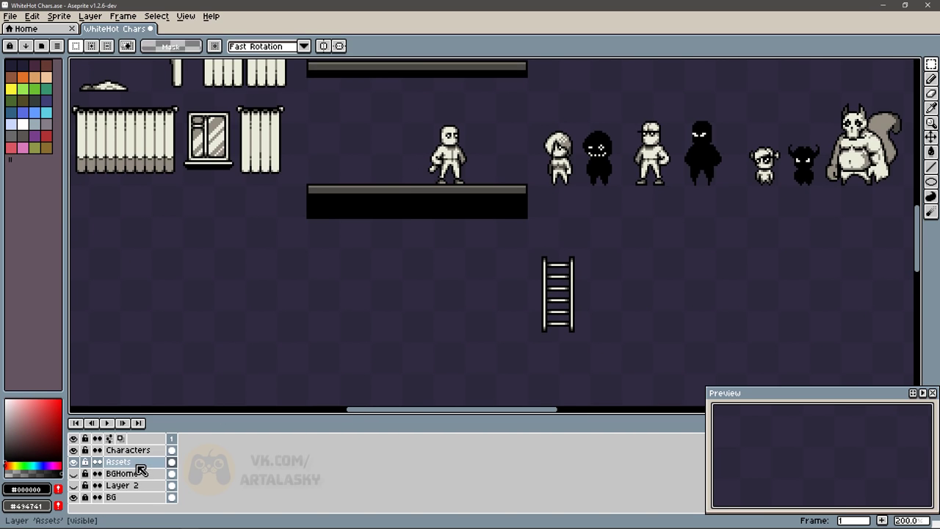
{"action": "scroll", "coordinate": [514, 245], "scroll_direction": "up", "scroll_amount": 2}
{"action": "scroll", "coordinate": [581, 181], "scroll_direction": "down", "scroll_amount": 1}
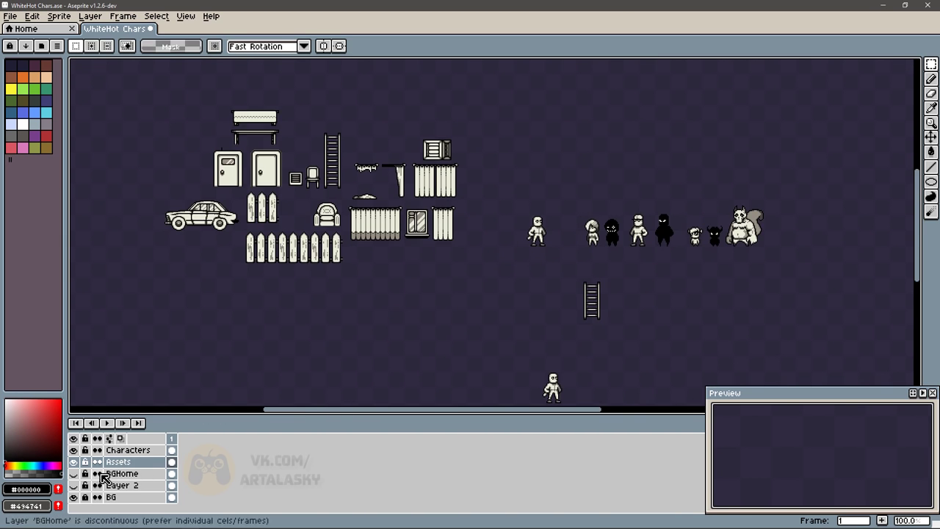
{"action": "key", "text": "shift+n"}
{"action": "key", "text": "ctrl+v"}
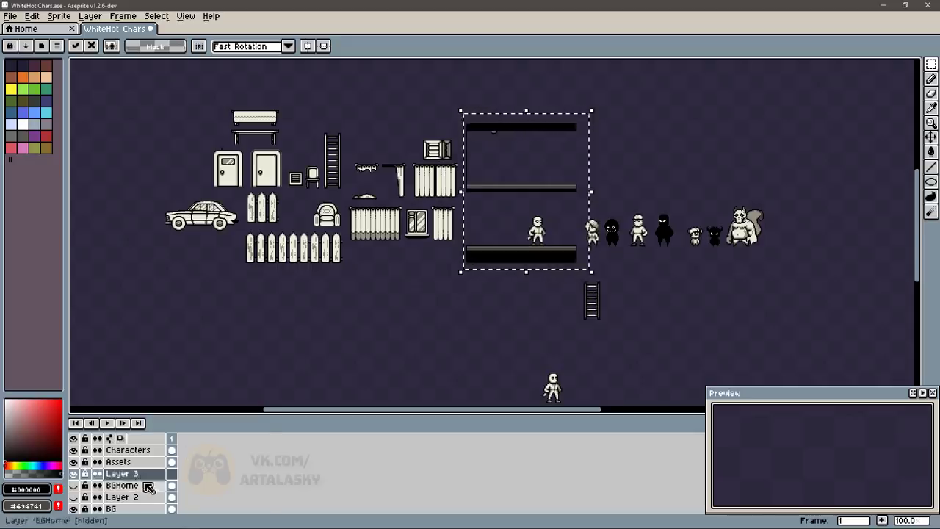
- On the Assets layer, move the ladder onto the platform beside the character
{"action": "left_click", "coordinate": [118, 461]}
{"action": "scroll", "coordinate": [578, 276], "scroll_direction": "up", "scroll_amount": 1}
{"action": "mouse_move", "coordinate": [647, 276]}
{"action": "left_mouse_down"}
{"action": "mouse_move", "coordinate": [572, 379]}
{"action": "mouse_move", "coordinate": [521, 252]}
{"action": "left_mouse_up"}
{"action": "scroll", "coordinate": [521, 251], "scroll_direction": "up", "scroll_amount": 3}
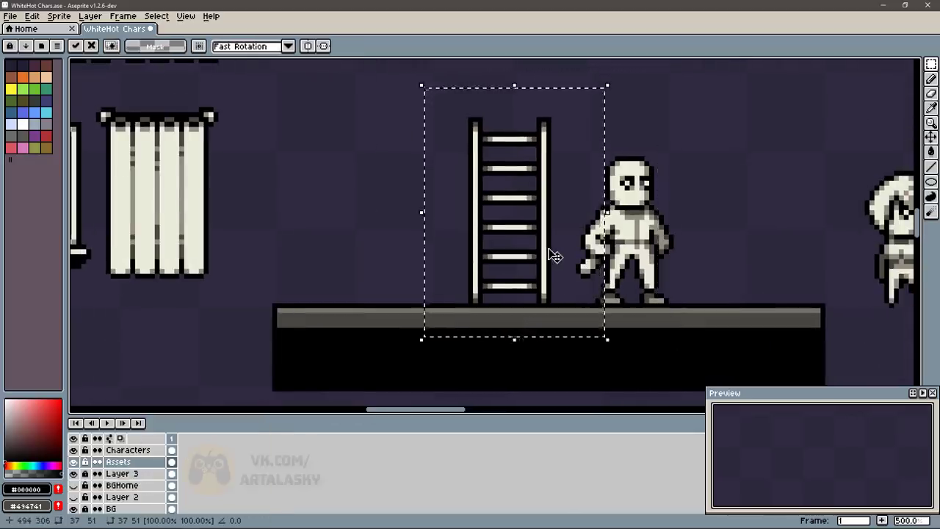
{"action": "key", "text": "ctrl+d"}
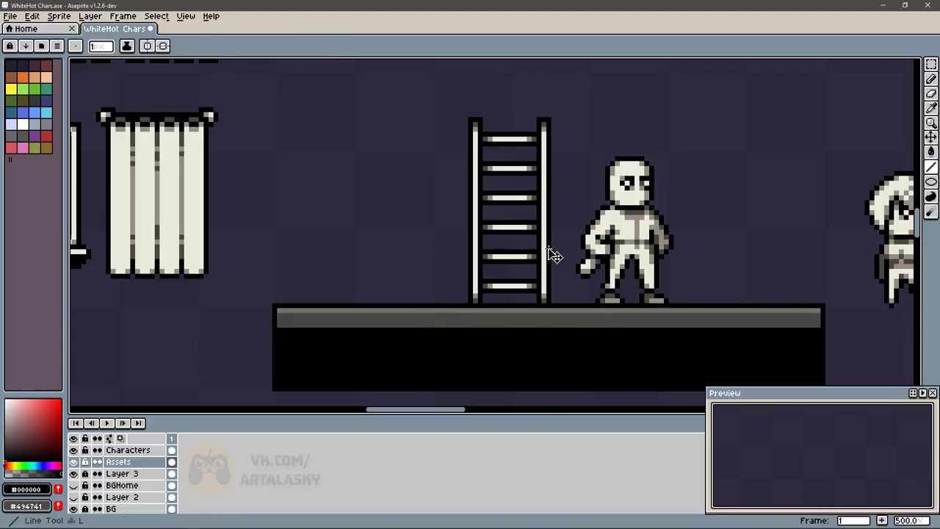
- Delete the ladder's middle rungs and copy the top rung down into the gap
{"action": "left_click_drag", "start_coordinate": [483, 152], "coordinate": [533, 264]}
{"action": "key", "text": "Delete"}
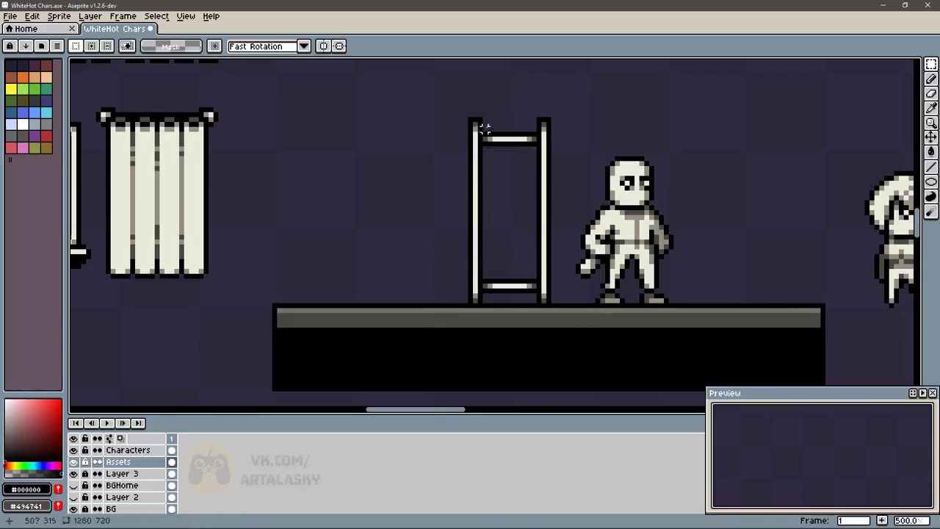
{"action": "mouse_move", "coordinate": [481, 127]}
{"action": "left_mouse_down"}
{"action": "mouse_move", "coordinate": [541, 161]}
{"action": "mouse_move", "coordinate": [534, 219]}
{"action": "mouse_move", "coordinate": [532, 197]}
{"action": "left_mouse_up"}
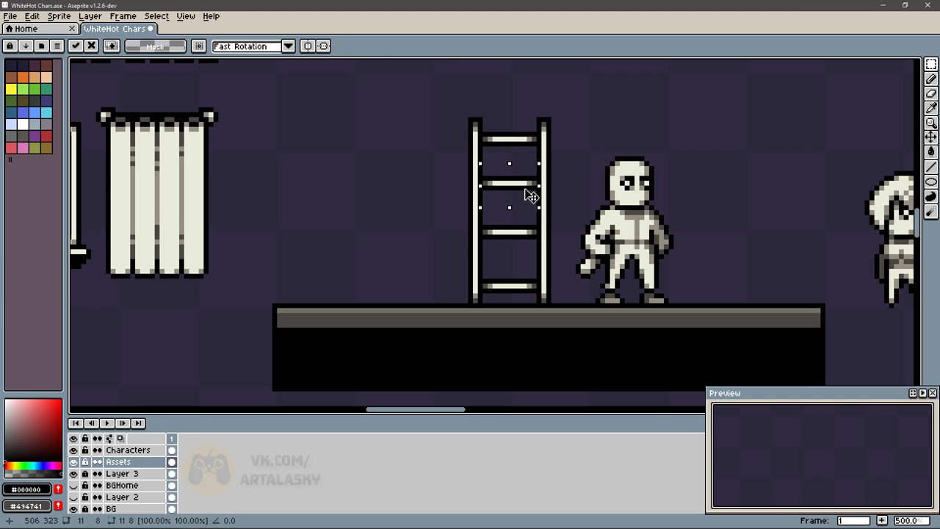
{"action": "left_click_drag", "start_coordinate": [532, 197], "coordinate": [532, 186]}
- Raise the ladder top about 30 px and shift the left rail further left
{"action": "left_click_drag", "start_coordinate": [450, 100], "coordinate": [575, 169]}
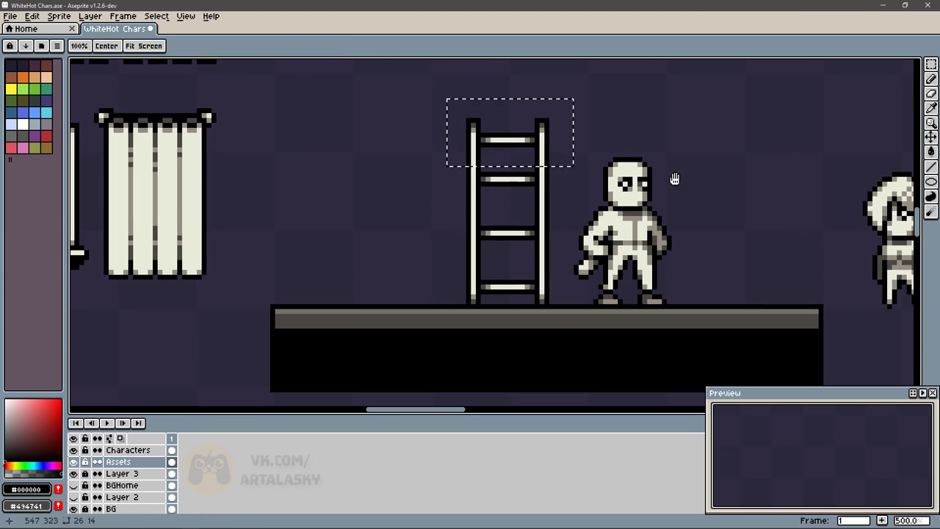
{"action": "scroll", "coordinate": [551, 191], "scroll_direction": "up", "scroll_amount": 2}
{"action": "left_click_drag", "start_coordinate": [487, 210], "coordinate": [478, 192]}
{"action": "left_click", "coordinate": [471, 235]}
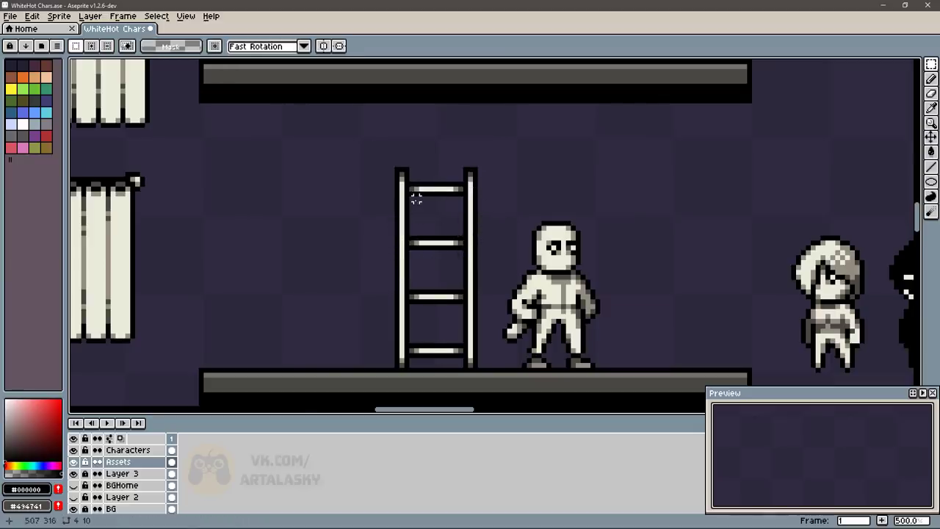
{"action": "left_click_drag", "start_coordinate": [351, 159], "coordinate": [431, 363]}
{"action": "left_click_drag", "start_coordinate": [387, 279], "coordinate": [309, 279]}
- Shift the ladder's left rail about 148 px left and stretch the rungs to full width
{"action": "key", "text": "ctrl+z"}
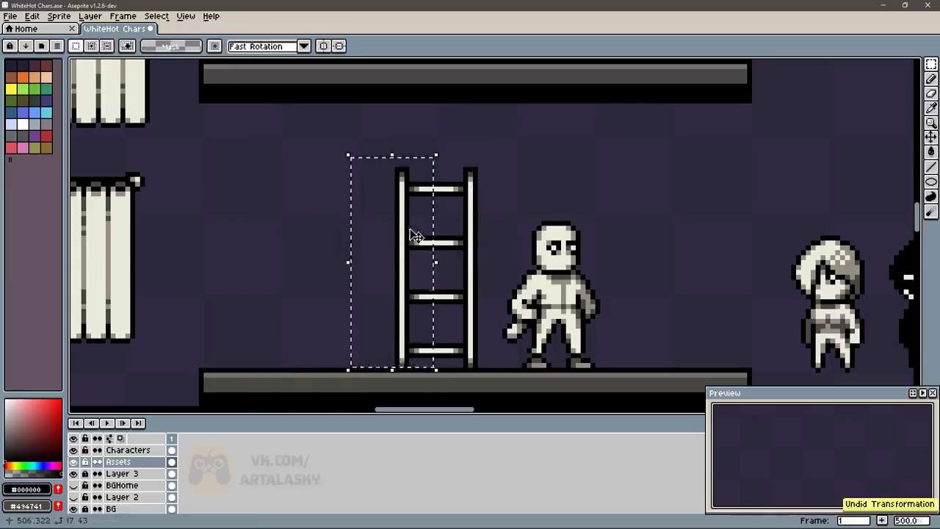
{"action": "left_click_drag", "start_coordinate": [418, 235], "coordinate": [309, 235]}
{"action": "mouse_move", "coordinate": [416, 166]}
{"action": "left_mouse_down"}
{"action": "mouse_move", "coordinate": [455, 369]}
{"action": "mouse_move", "coordinate": [430, 363]}
{"action": "left_mouse_up"}
{"action": "left_click_drag", "start_coordinate": [397, 266], "coordinate": [227, 267]}
{"action": "key", "text": "Return"}
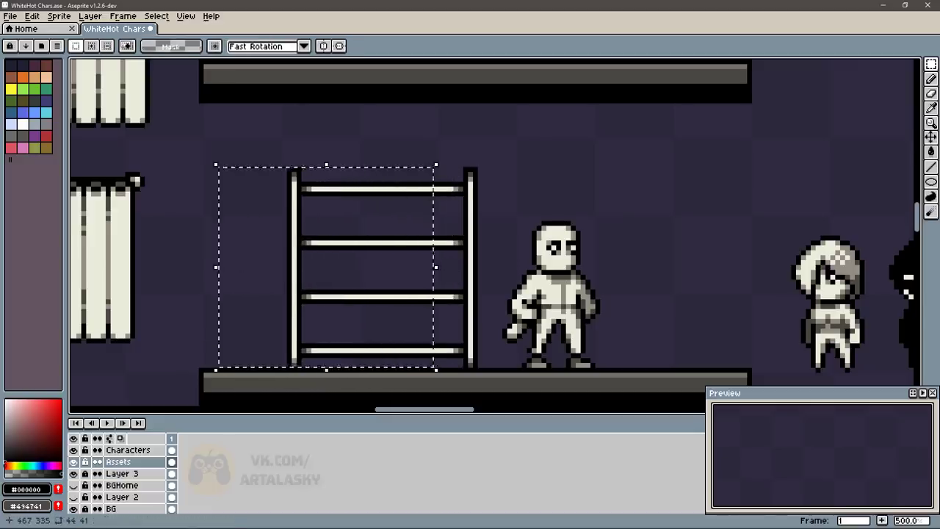
{"action": "key", "text": "ctrl+d"}
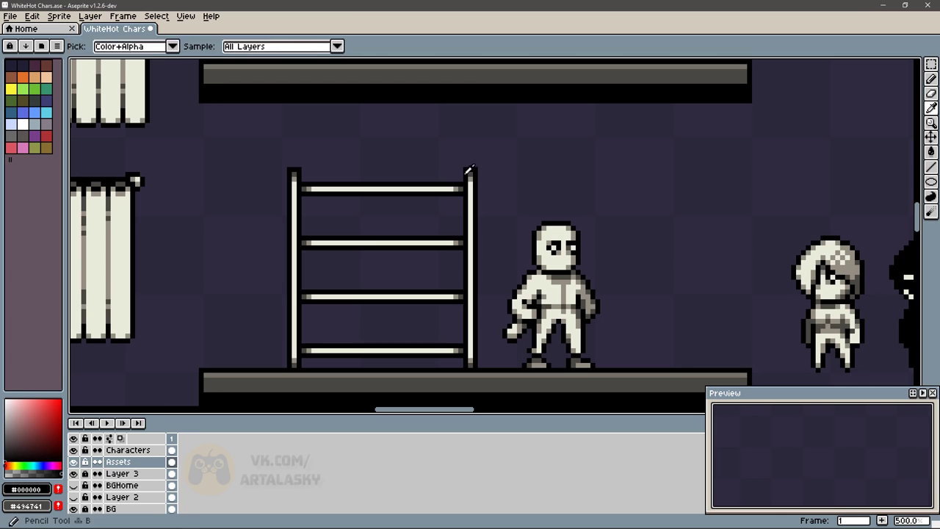
- Pencil black lines below the top rung and up the right post
{"action": "key", "text": "b"}
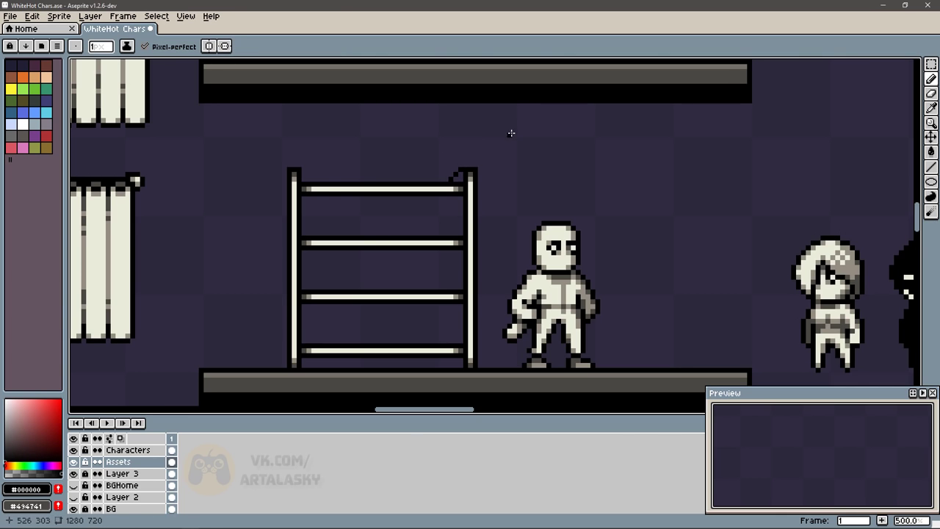
{"action": "left_click_drag", "start_coordinate": [314, 197], "coordinate": [314, 293]}
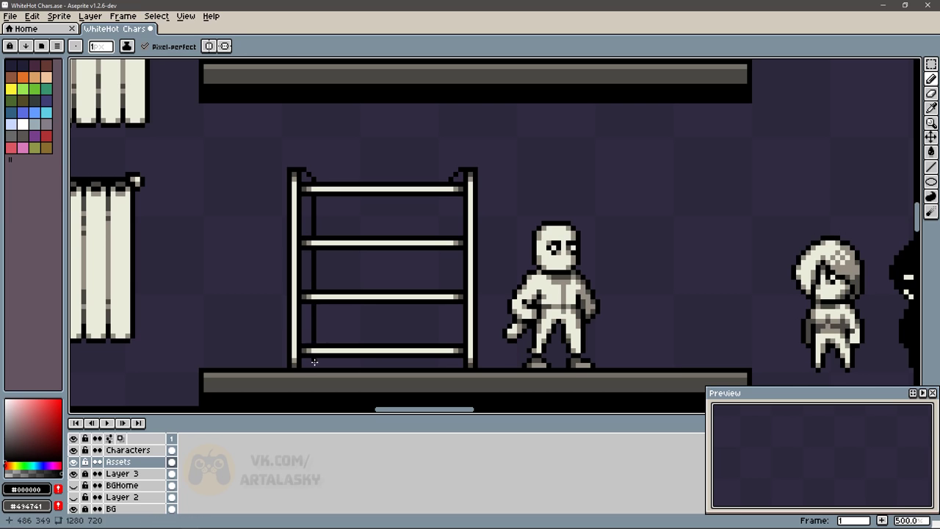
{"action": "left_click_drag", "start_coordinate": [454, 359], "coordinate": [451, 306]}
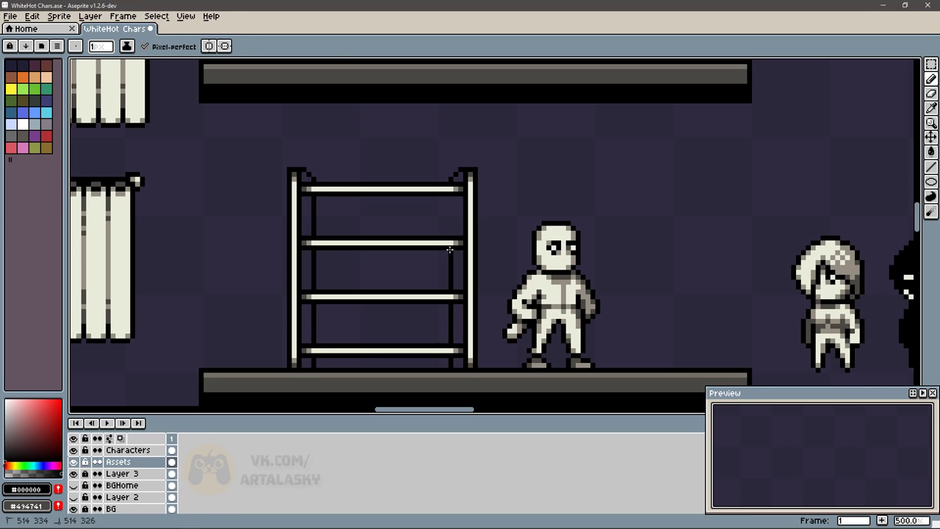
{"action": "left_click_drag", "start_coordinate": [449, 239], "coordinate": [449, 193]}
- Paint-bucket the left and right post columns grey #494741, undoing an accidental canvas fill
{"action": "key", "text": "g"}
{"action": "left_click", "coordinate": [458, 178], "text": "alt"}
{"action": "left_click", "coordinate": [459, 220]}
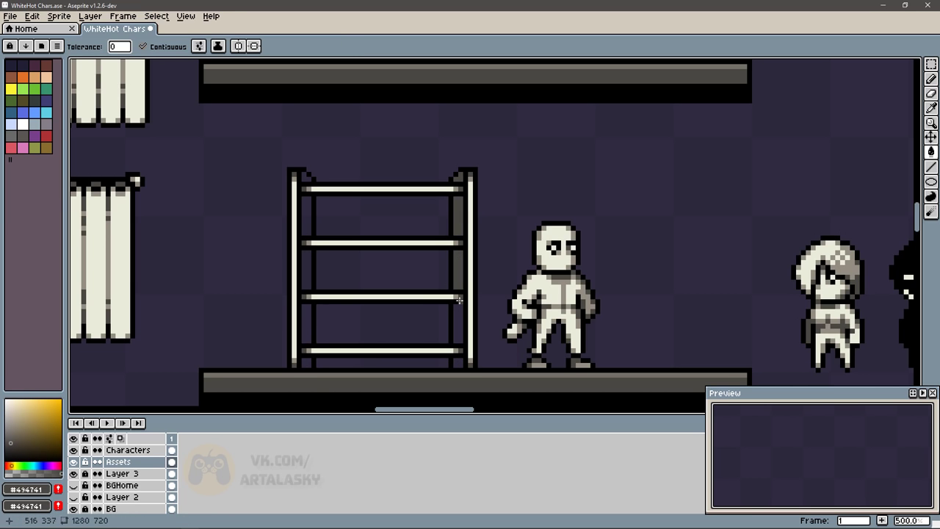
{"action": "left_click", "coordinate": [458, 324]}
{"action": "left_click", "coordinate": [464, 351]}
{"action": "key", "text": "ctrl+z"}
{"action": "key", "text": "b"}
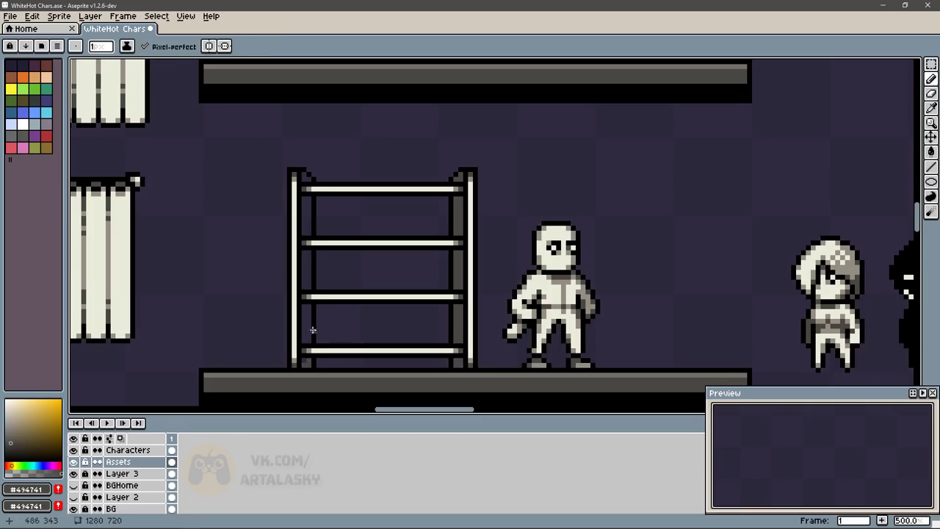
{"action": "key", "text": "g"}
{"action": "left_click", "coordinate": [307, 269]}
{"action": "left_click", "coordinate": [307, 215]}
{"action": "left_click", "coordinate": [299, 171]}
{"action": "key", "text": "b"}
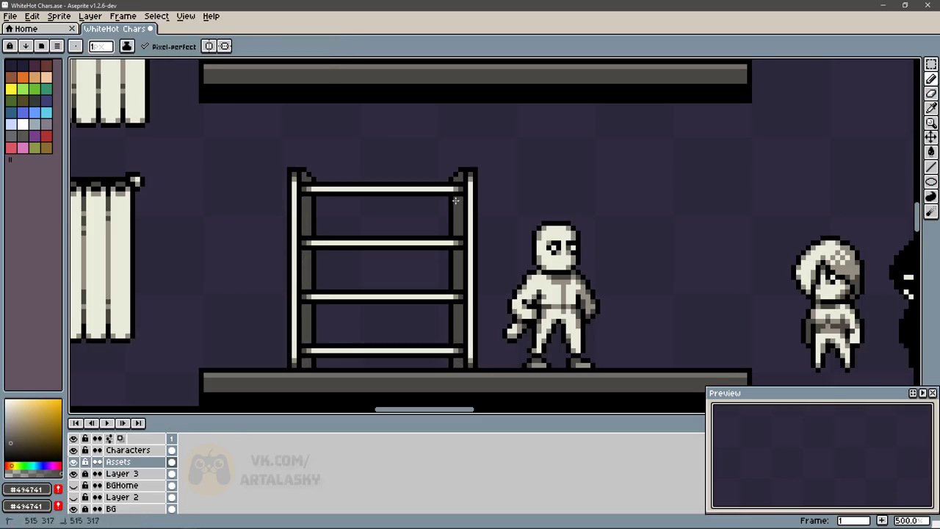
{"action": "left_click", "coordinate": [456, 197], "text": "alt"}
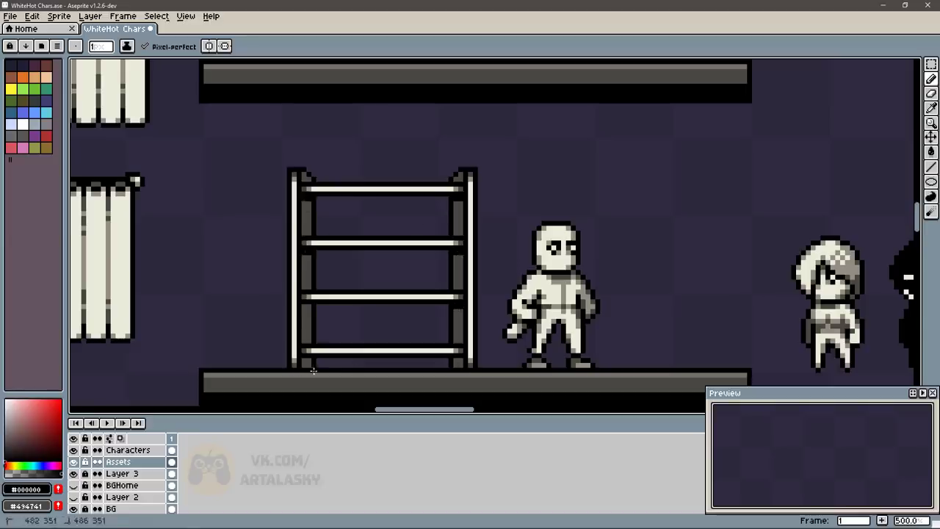
- Touch up the ladder rail pixels with the pencil and eraser
{"action": "key", "text": "b"}
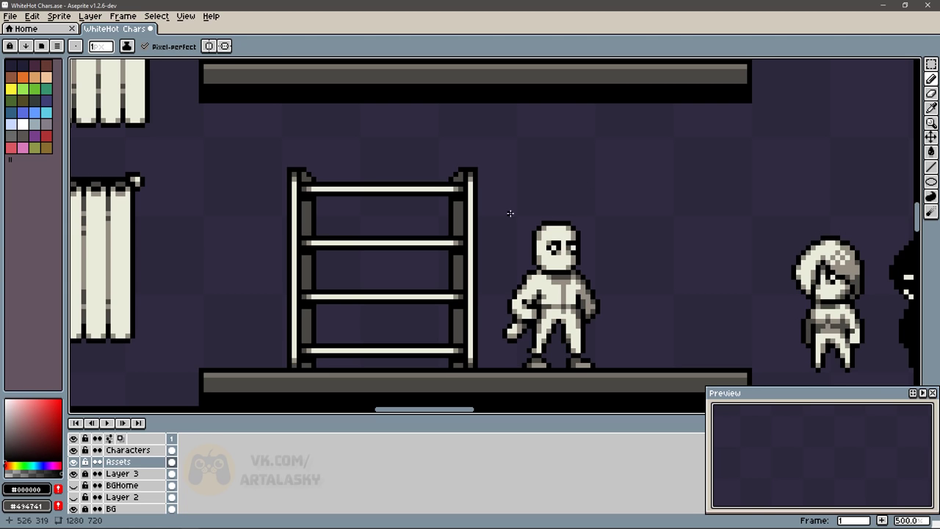
{"action": "key", "text": "e"}
{"action": "key", "text": "b"}
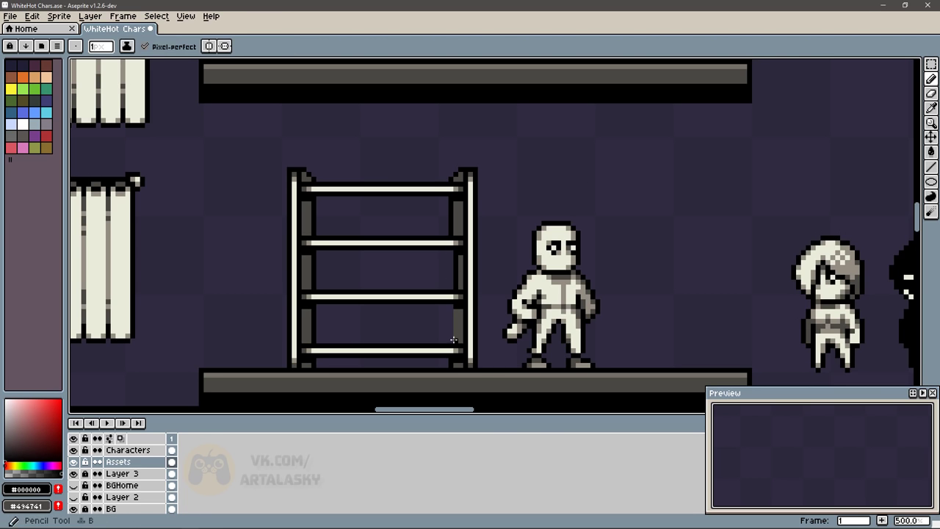
{"action": "key", "text": "e"}
{"action": "key", "text": "b"}
{"action": "key", "text": "e"}
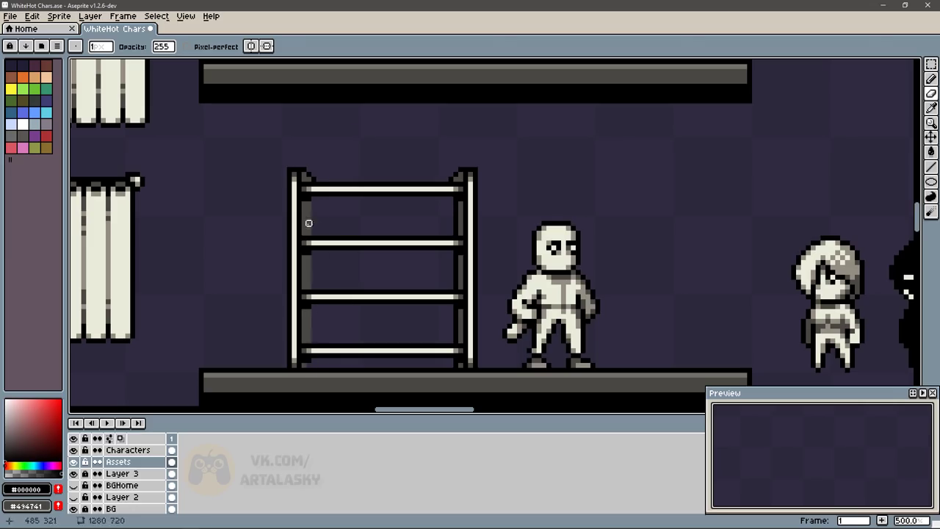
{"action": "key", "text": "b"}
{"action": "left_click_drag", "start_coordinate": [308, 223], "coordinate": [312, 232]}
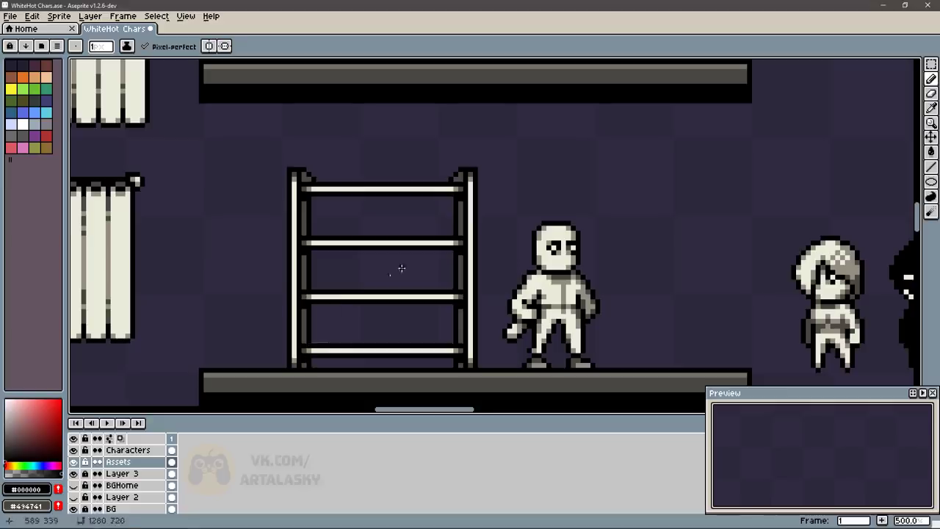
{"action": "key", "text": "e"}
{"action": "key", "text": "b"}
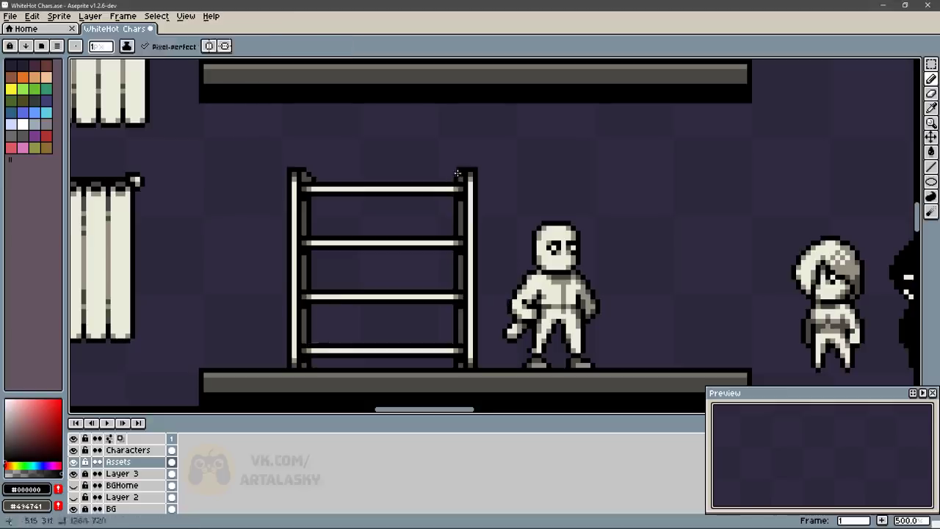
{"action": "key", "text": "e"}
{"action": "key", "text": "b"}
{"action": "key", "text": "e"}
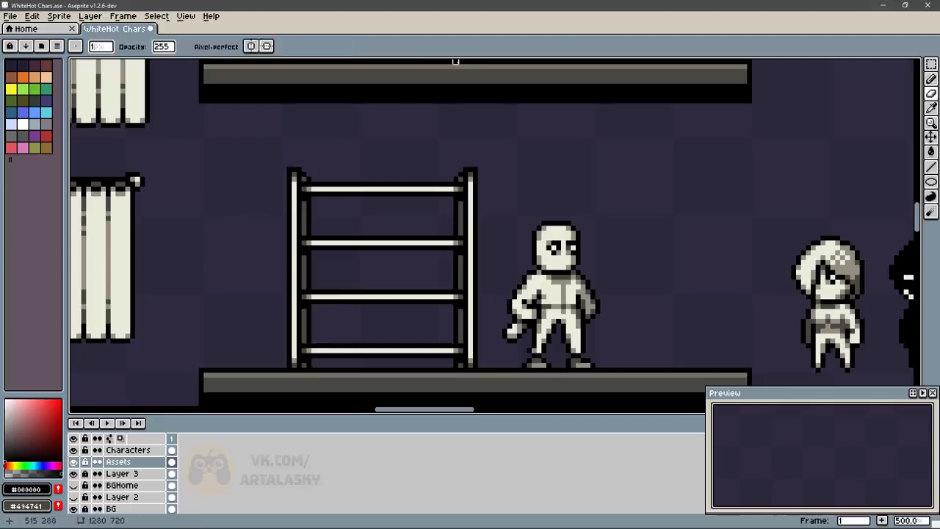
- Raise the ladder about 26 px, then select the whole widened ladder
{"action": "key", "text": "m"}
{"action": "mouse_move", "coordinate": [279, 143]}
{"action": "left_mouse_down"}
{"action": "mouse_move", "coordinate": [477, 362]}
{"action": "mouse_move", "coordinate": [473, 330]}
{"action": "left_mouse_up"}
{"action": "key", "text": "ctrl+d"}
{"action": "key", "text": "e"}
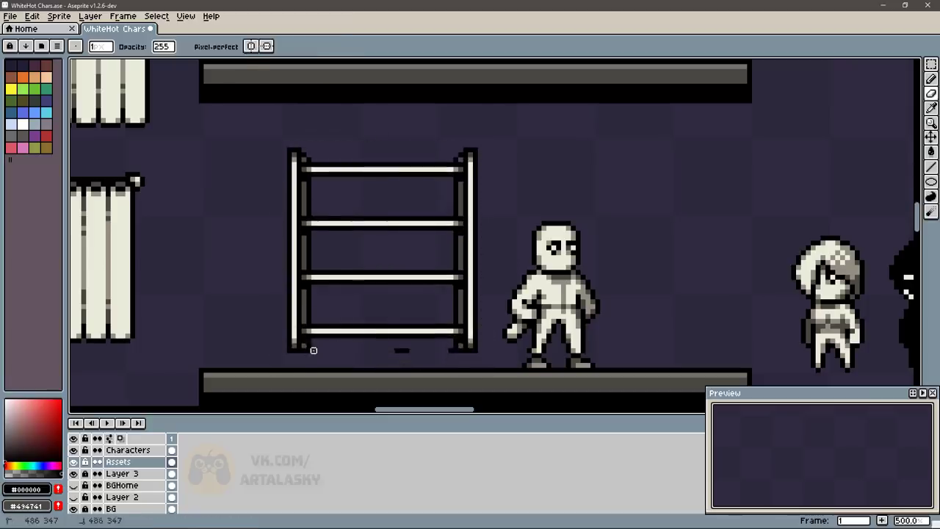
{"action": "key", "text": "m"}
{"action": "scroll", "coordinate": [470, 358], "scroll_direction": "down", "scroll_amount": 1}
{"action": "scroll", "coordinate": [470, 359], "scroll_direction": "down", "scroll_amount": 2}
{"action": "left_click_drag", "start_coordinate": [379, 247], "coordinate": [491, 356]}
- Move the selected ladder across the sheet beside the character on the platform
{"action": "scroll", "coordinate": [459, 326], "scroll_direction": "down", "scroll_amount": 1}
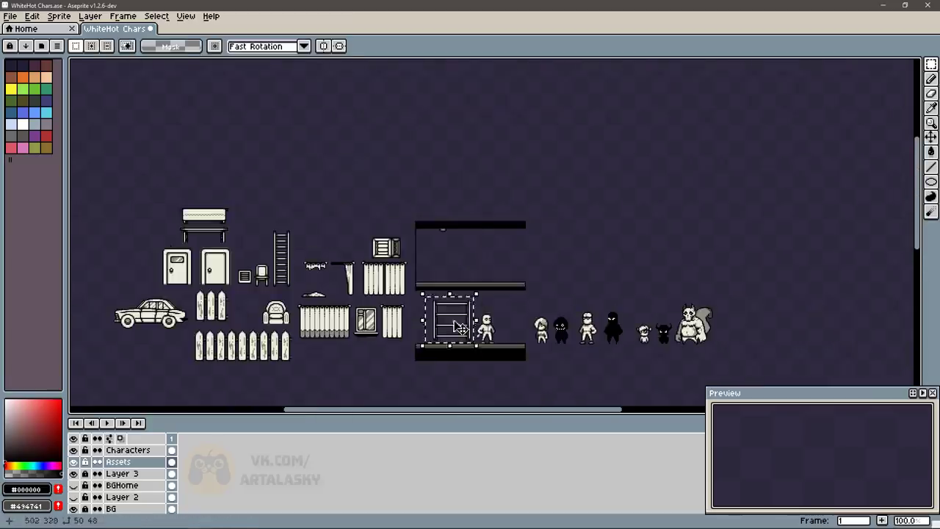
{"action": "left_click_drag", "start_coordinate": [459, 327], "coordinate": [144, 264]}
{"action": "scroll", "coordinate": [294, 220], "scroll_direction": "down", "scroll_amount": 1}
{"action": "left_click_drag", "start_coordinate": [235, 198], "coordinate": [389, 340]}
{"action": "scroll", "coordinate": [349, 276], "scroll_direction": "up", "scroll_amount": 2}
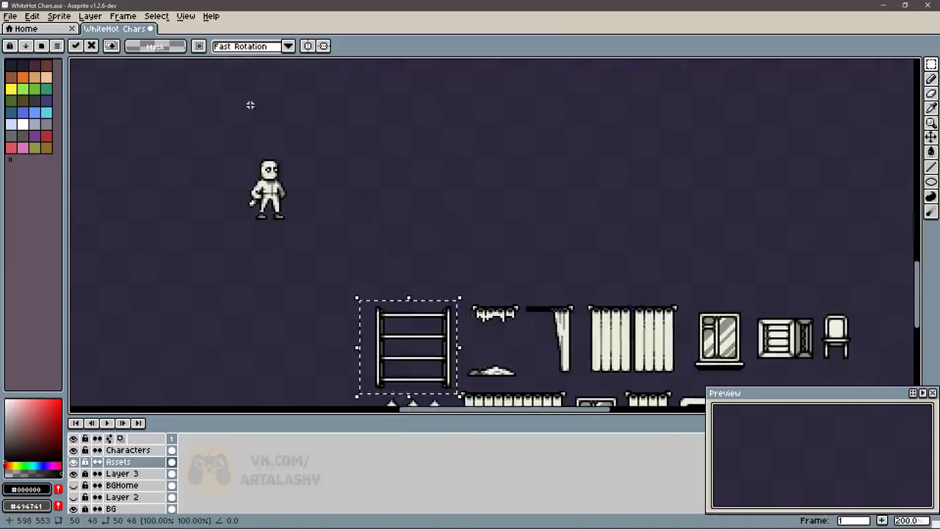
{"action": "scroll", "coordinate": [250, 105], "scroll_direction": "down", "scroll_amount": 1}
{"action": "left_click_drag", "start_coordinate": [424, 382], "coordinate": [301, 142]}
{"action": "scroll", "coordinate": [351, 235], "scroll_direction": "up", "scroll_amount": 4}
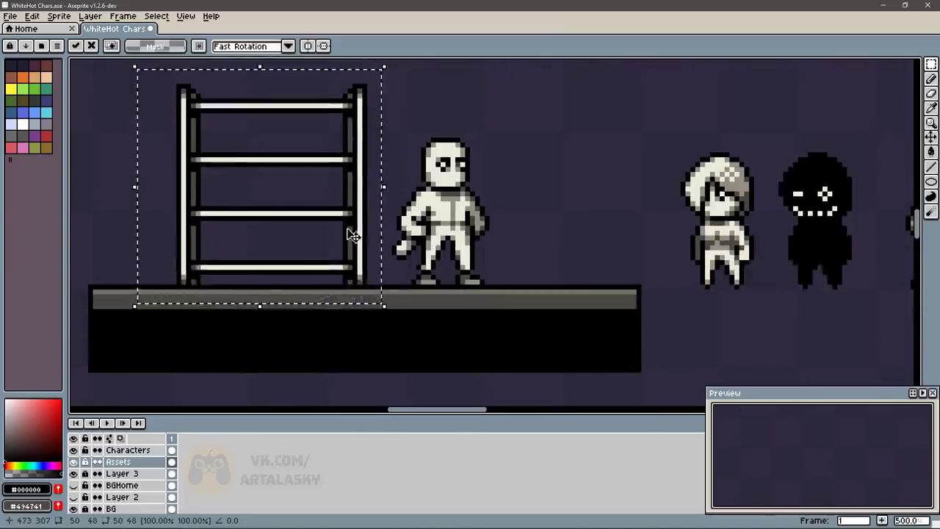
{"action": "left_click_drag", "start_coordinate": [351, 235], "coordinate": [521, 272]}
{"action": "left_click", "coordinate": [520, 271]}
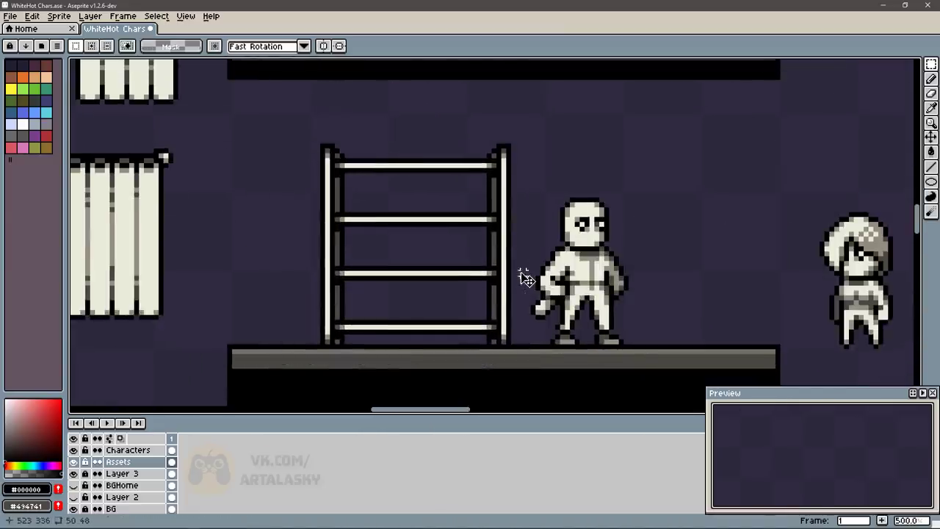
- Draw a dark line across the ladder top and delete the rungs, leaving an empty frame
{"action": "key", "text": "b"}
{"action": "left_click", "coordinate": [329, 145]}
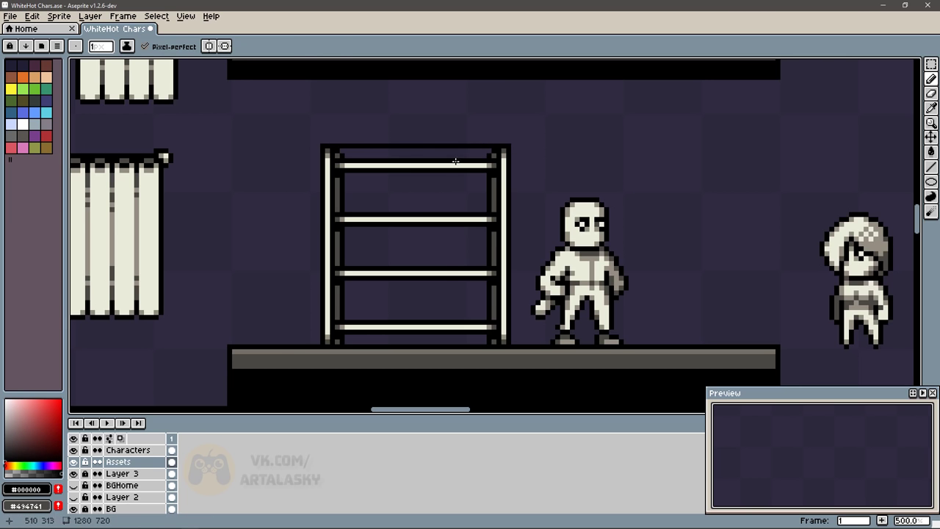
{"action": "key", "text": "m"}
{"action": "left_click_drag", "start_coordinate": [335, 148], "coordinate": [499, 346]}
{"action": "key", "text": "Delete"}
- Move the pale door-knob patch inside the frame
{"action": "scroll", "coordinate": [487, 340], "scroll_direction": "down", "scroll_amount": 1}
{"action": "scroll", "coordinate": [199, 150], "scroll_direction": "down", "scroll_amount": 2}
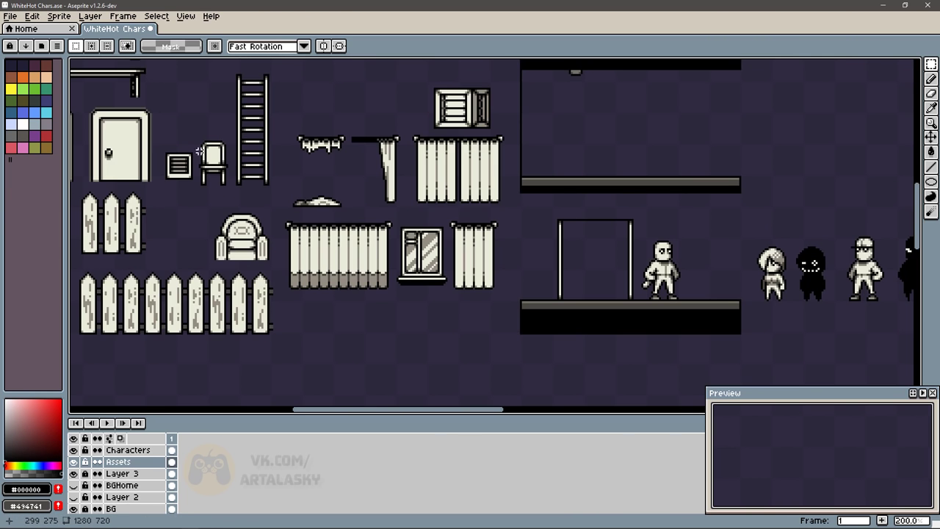
{"action": "mouse_move", "coordinate": [123, 141]}
{"action": "left_mouse_down"}
{"action": "mouse_move", "coordinate": [104, 162]}
{"action": "mouse_move", "coordinate": [602, 264]}
{"action": "left_mouse_up"}
{"action": "scroll", "coordinate": [601, 264], "scroll_direction": "up", "scroll_amount": 3}
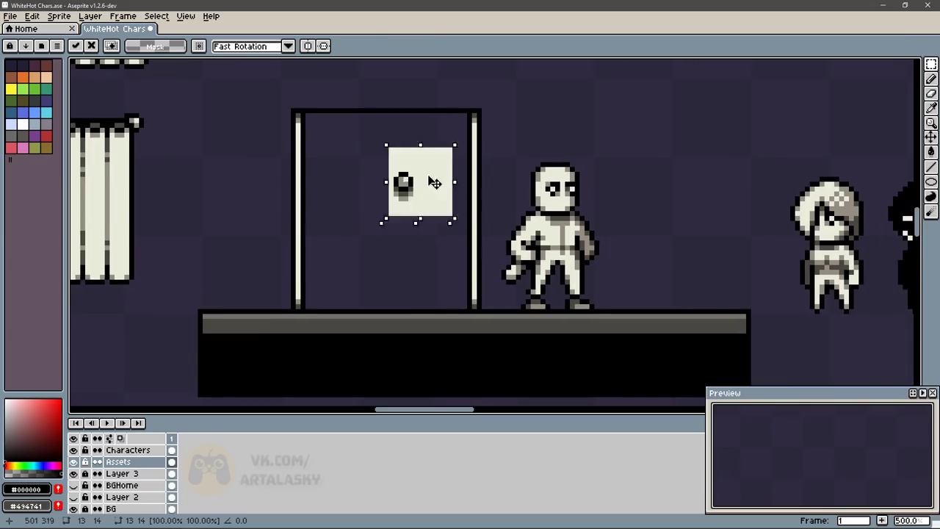
- Nudge the knob patch lower and pencil a top line and horizontal divider in the doorway
{"action": "left_click_drag", "start_coordinate": [431, 184], "coordinate": [438, 214]}
{"action": "key", "text": "Return"}
{"action": "key", "text": "b"}
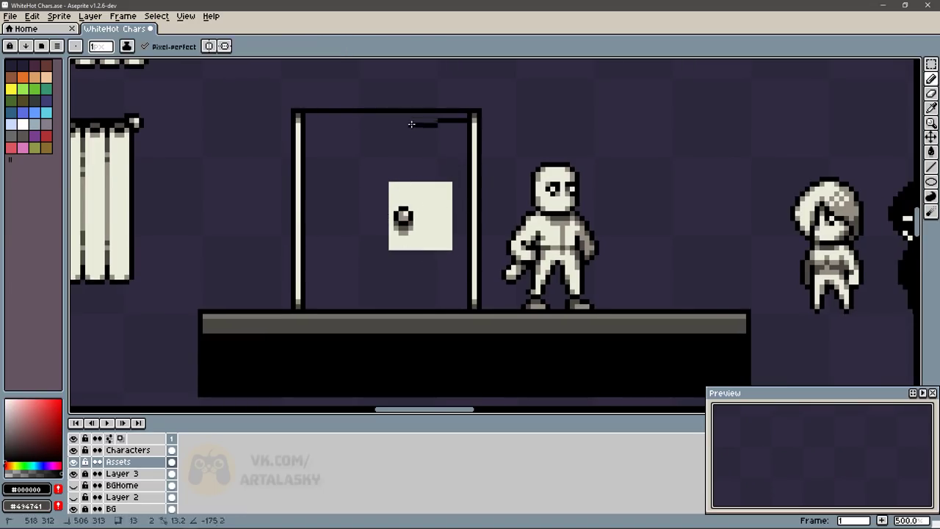
{"action": "left_click_drag", "start_coordinate": [470, 119], "coordinate": [304, 119]}
{"action": "mouse_move", "coordinate": [468, 252]}
{"action": "left_mouse_down"}
{"action": "mouse_move", "coordinate": [304, 252]}
{"action": "mouse_move", "coordinate": [468, 242]}
{"action": "left_mouse_up"}
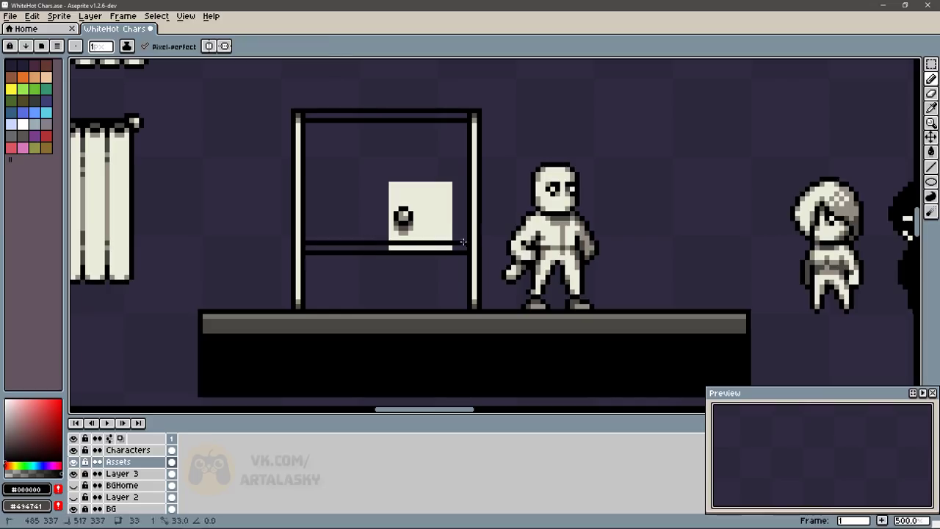
- Fill the upper and lower door areas light cream
{"action": "key", "text": "g"}
{"action": "left_click", "coordinate": [389, 247], "text": "alt"}
{"action": "left_click", "coordinate": [392, 269]}
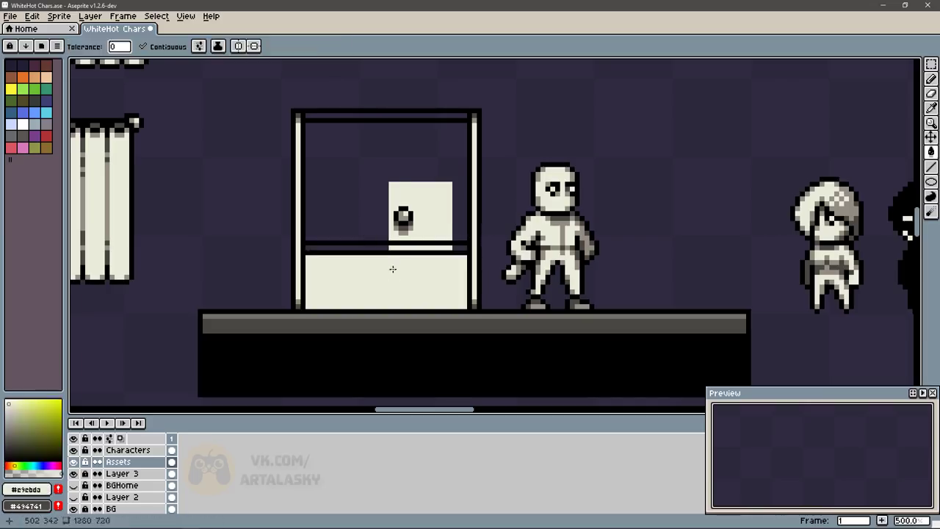
{"action": "left_click", "coordinate": [385, 206]}
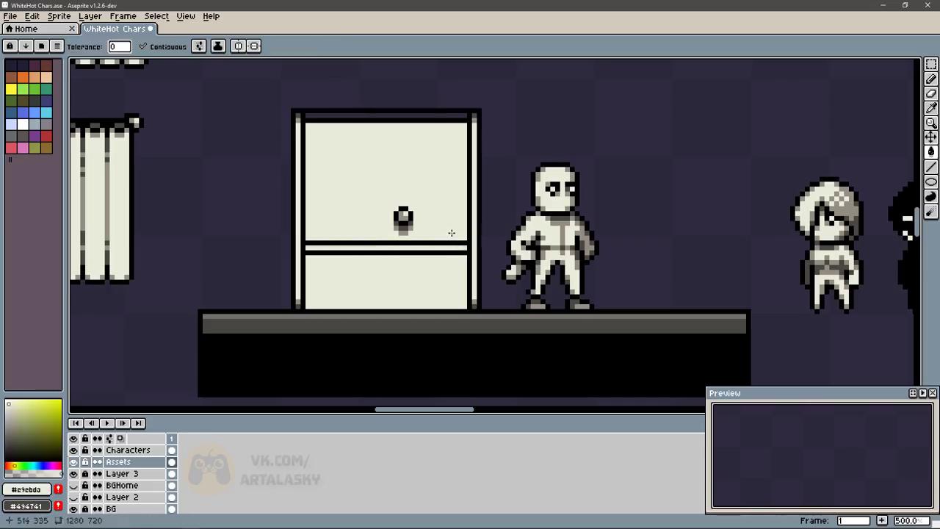
- Draw a black vertical line splitting the lower door in two
{"action": "key", "text": "m"}
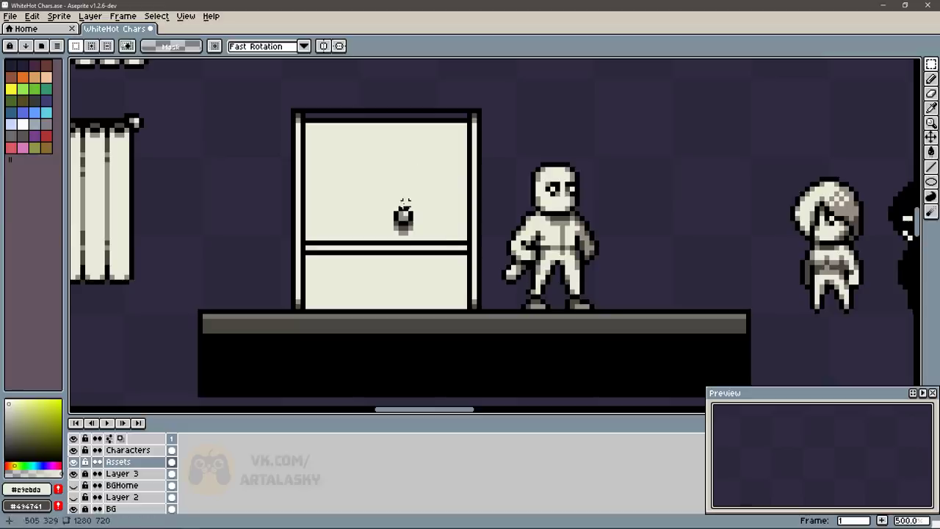
{"action": "key", "text": "b"}
{"action": "left_click", "coordinate": [387, 250], "text": "alt"}
{"action": "left_click_drag", "start_coordinate": [387, 253], "coordinate": [387, 309]}
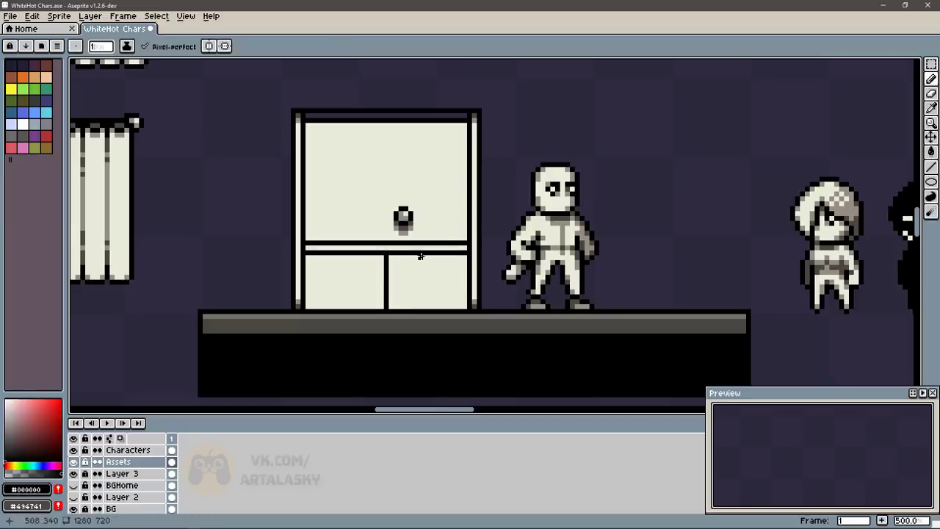
- Shade the door panel's top-left corner with grey #928e82
{"action": "key", "text": "g"}
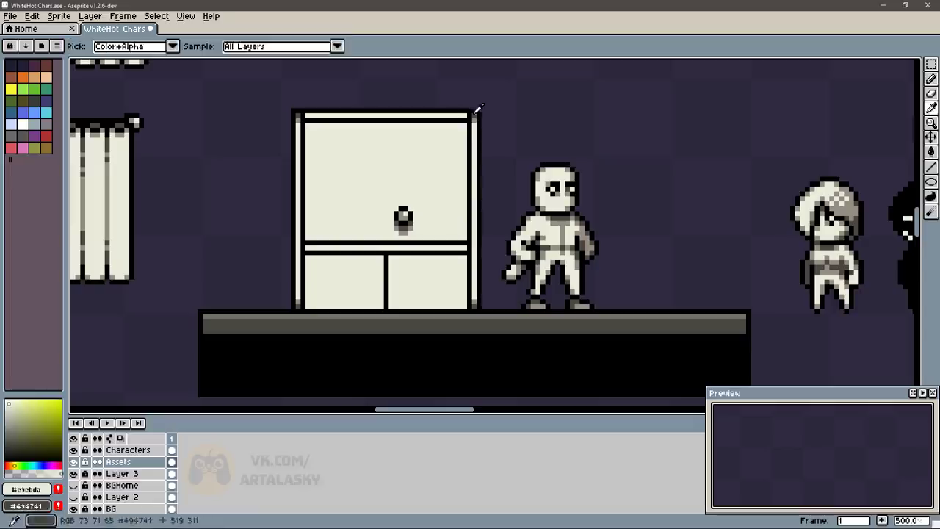
{"action": "left_click", "coordinate": [466, 116]}
{"action": "key", "text": "b"}
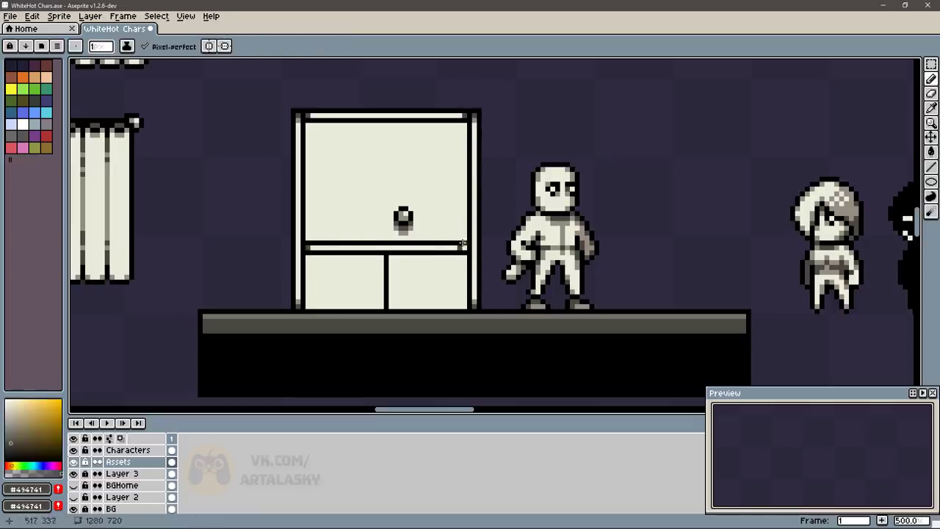
{"action": "left_click", "coordinate": [479, 153], "text": "alt"}
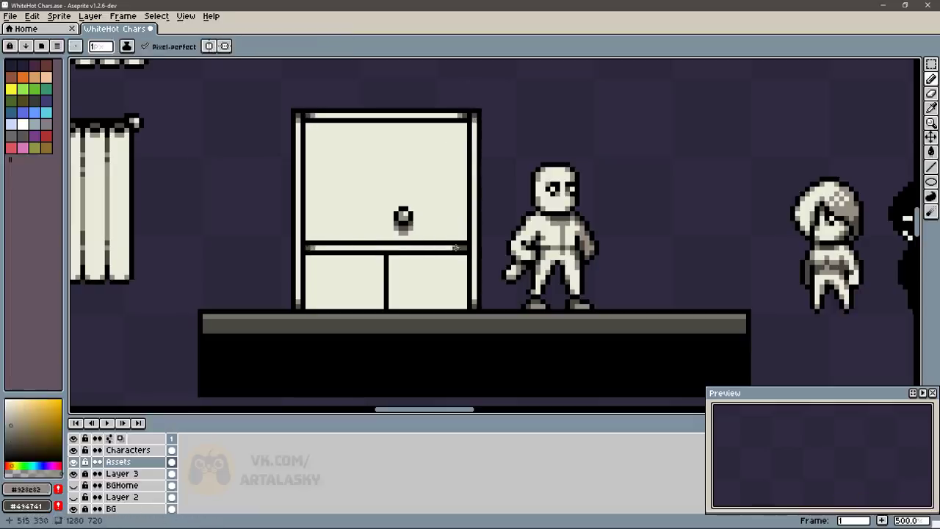
{"action": "left_click", "coordinate": [308, 124]}
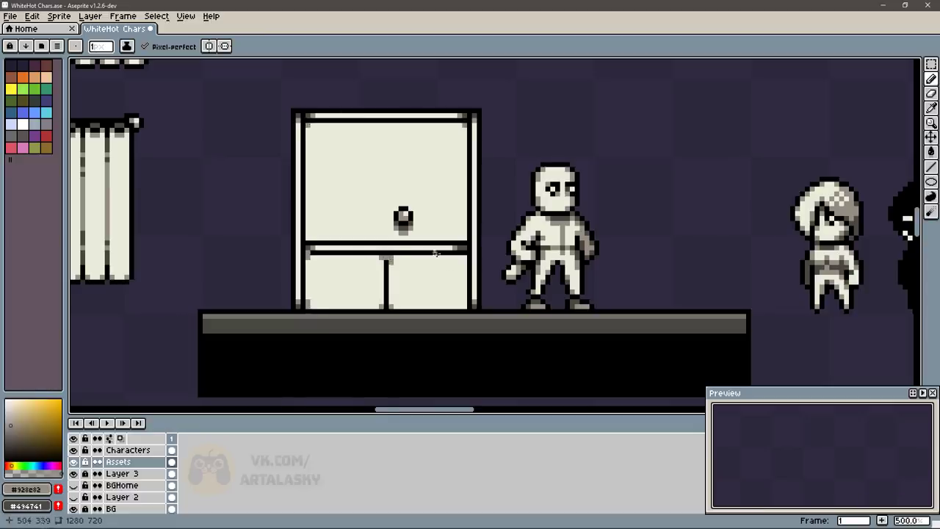
{"action": "scroll", "coordinate": [436, 253], "scroll_direction": "up", "scroll_amount": 2}
- Add a grey pixel at the divider and copy the knob onto the lower door
{"action": "left_click", "coordinate": [224, 213]}
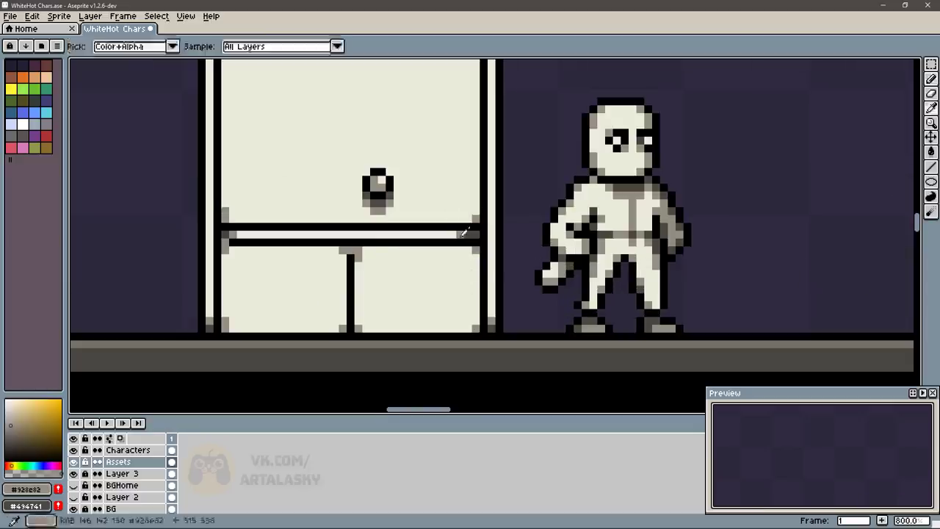
{"action": "left_click", "coordinate": [226, 240], "text": "alt"}
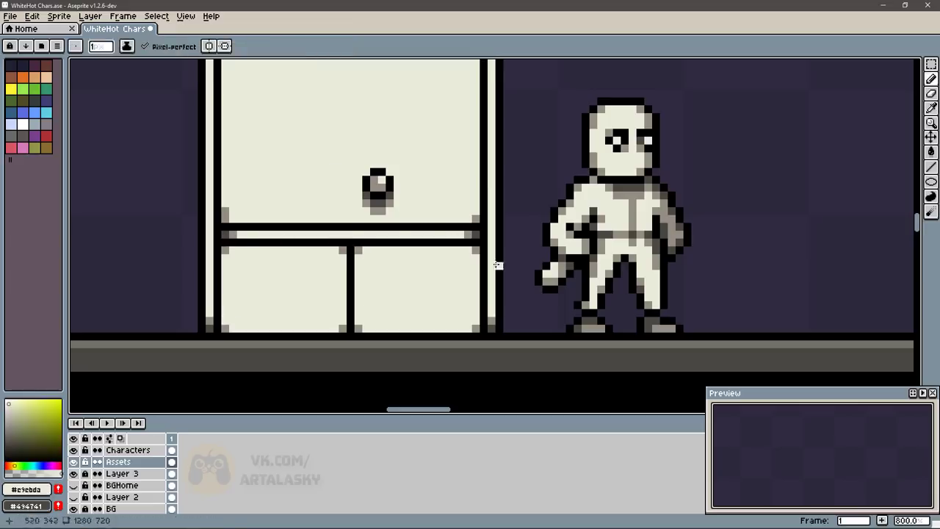
{"action": "key", "text": "m"}
{"action": "mouse_move", "coordinate": [352, 155]}
{"action": "left_mouse_down"}
{"action": "mouse_move", "coordinate": [404, 215]}
{"action": "mouse_move", "coordinate": [378, 291]}
{"action": "left_mouse_up"}
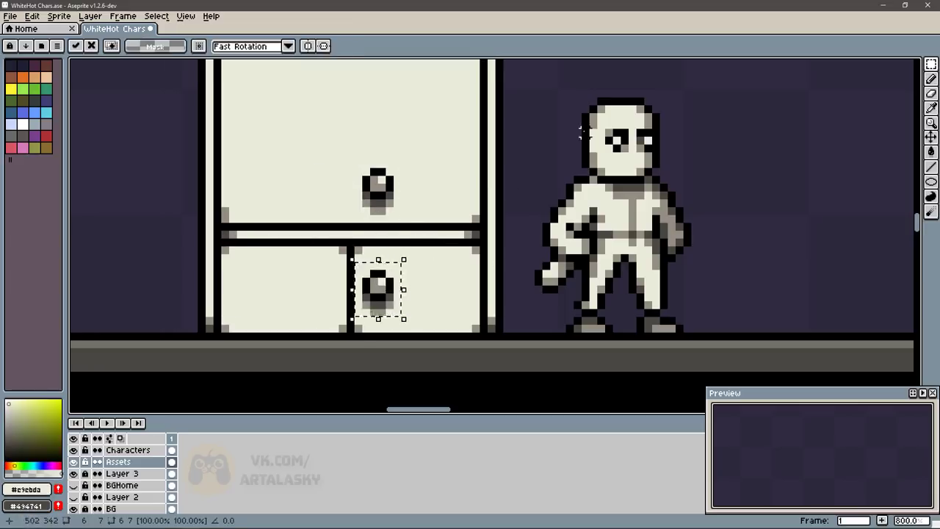
{"action": "scroll", "coordinate": [582, 131], "scroll_direction": "up", "scroll_amount": 1}
{"action": "mouse_move", "coordinate": [393, 331]}
{"action": "left_mouse_down"}
{"action": "mouse_move", "coordinate": [392, 318]}
{"action": "mouse_move", "coordinate": [410, 335]}
{"action": "left_mouse_up"}
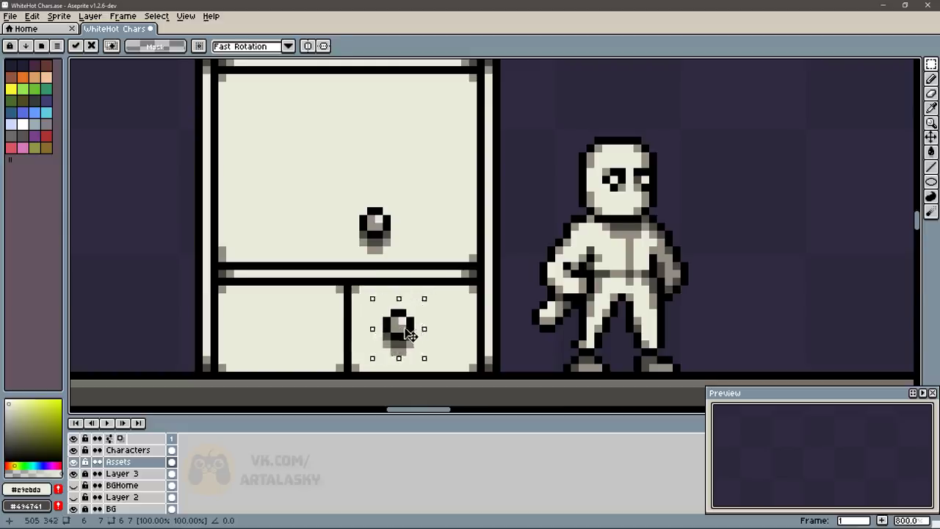
{"action": "key", "text": "Return"}
{"action": "scroll", "coordinate": [451, 261], "scroll_direction": "down", "scroll_amount": 1}
{"action": "mouse_move", "coordinate": [372, 211]}
{"action": "left_mouse_down"}
{"action": "mouse_move", "coordinate": [415, 257]}
{"action": "mouse_move", "coordinate": [422, 237]}
{"action": "left_mouse_up"}
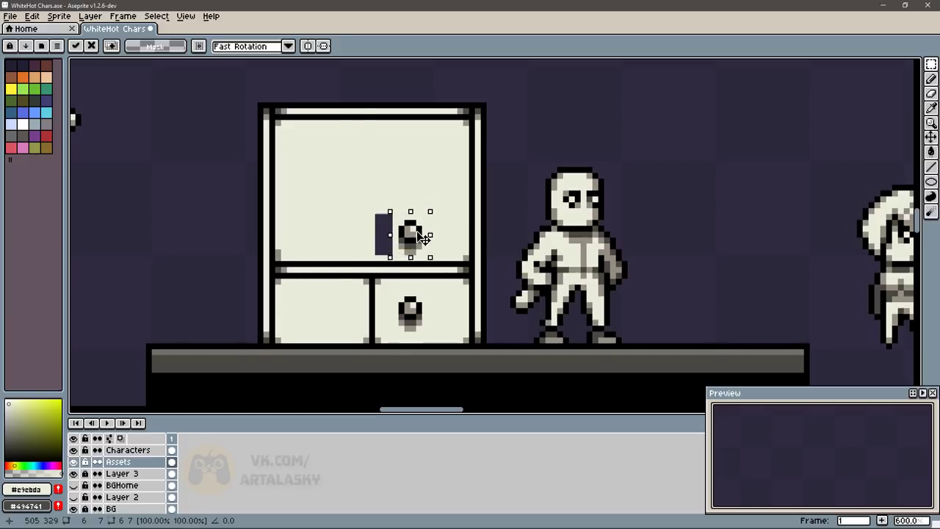
{"action": "key", "text": "Return"}
- Delete the cabinet's left part and redraw its black left edge and divider
{"action": "left_click_drag", "start_coordinate": [254, 97], "coordinate": [389, 383]}
{"action": "key", "text": "Delete"}
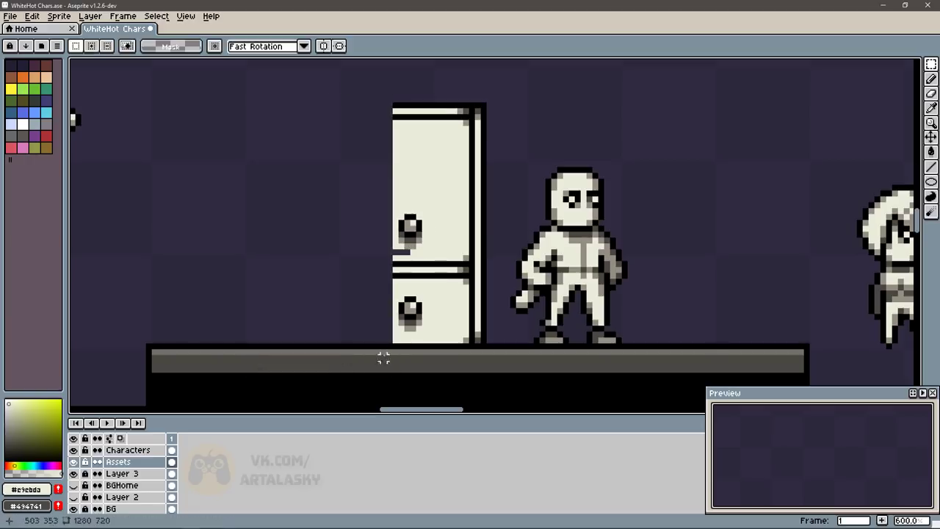
{"action": "key", "text": "b"}
{"action": "left_click", "coordinate": [385, 346], "text": "alt"}
{"action": "left_click_drag", "start_coordinate": [389, 343], "coordinate": [389, 106]}
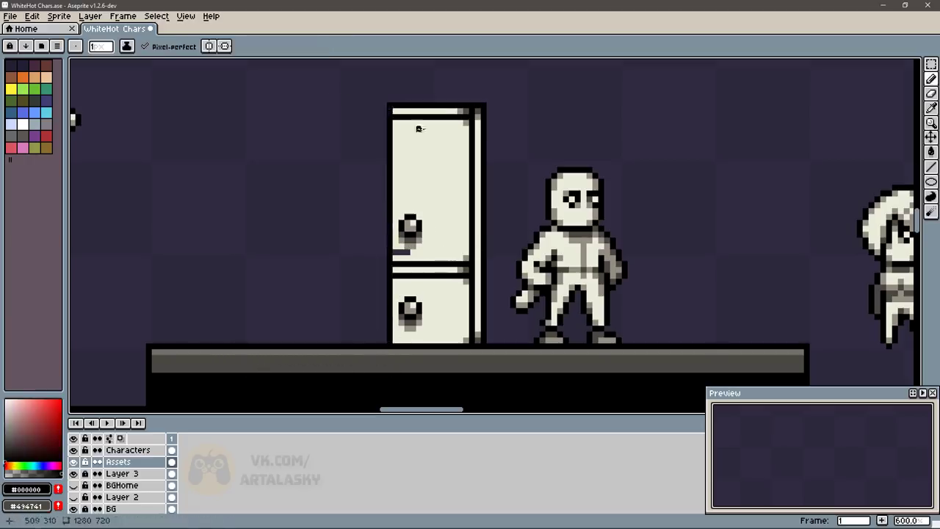
{"action": "left_click", "coordinate": [400, 242], "text": "alt"}
{"action": "mouse_move", "coordinate": [392, 252]}
{"action": "left_mouse_down"}
{"action": "mouse_move", "coordinate": [410, 252]}
{"action": "mouse_move", "coordinate": [411, 262]}
{"action": "left_mouse_up"}
{"action": "left_click", "coordinate": [426, 262], "text": "alt"}
{"action": "left_click", "coordinate": [390, 269], "text": "alt"}
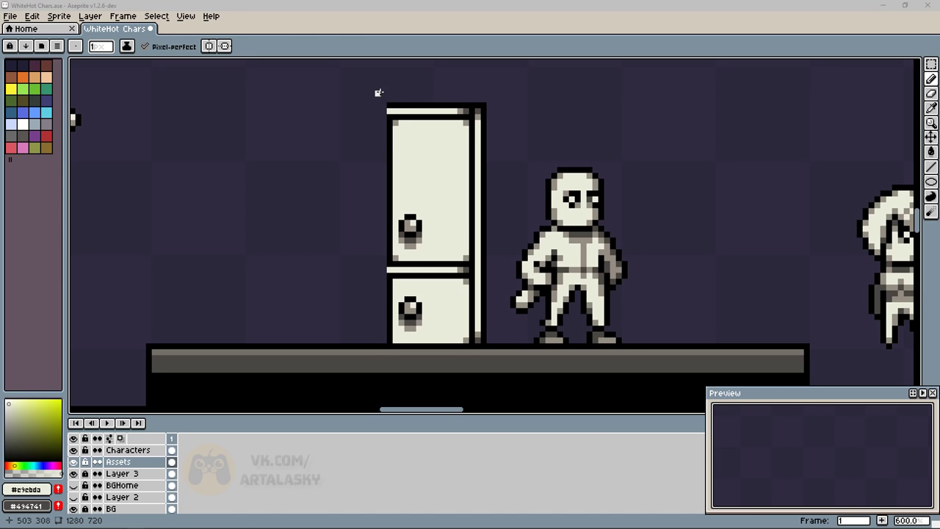
- Duplicate the half cabinet and place the copy to its left as a second door
{"action": "key", "text": "m"}
{"action": "left_click_drag", "start_coordinate": [378, 83], "coordinate": [501, 351]}
{"action": "mouse_move", "coordinate": [477, 269]}
{"action": "left_mouse_down"}
{"action": "mouse_move", "coordinate": [330, 270]}
{"action": "mouse_move", "coordinate": [383, 258]}
{"action": "left_mouse_up"}
{"action": "key", "text": "Right"}
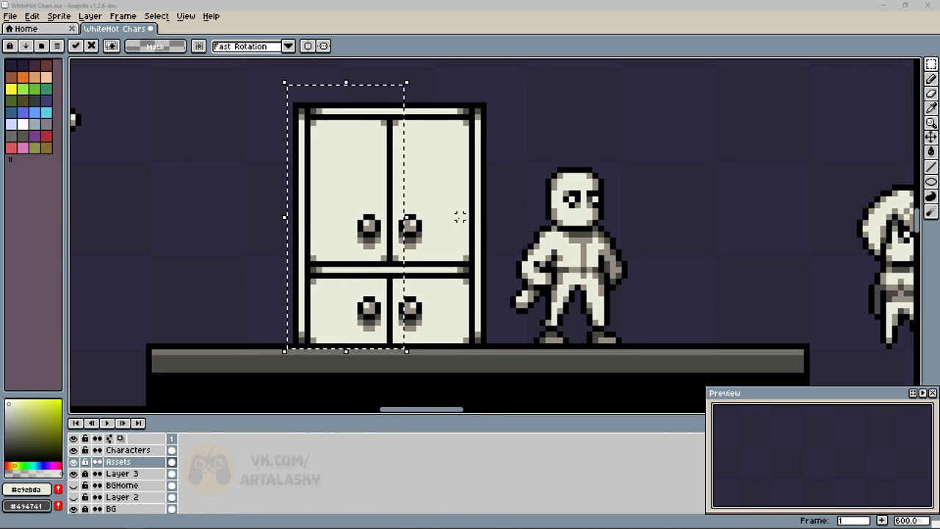
{"action": "key", "text": "ctrl+d"}
- Center the mirror axis on the wardrobe and redraw the upper knobs as grey-shaded #928e82 handles
{"action": "key", "text": "b"}
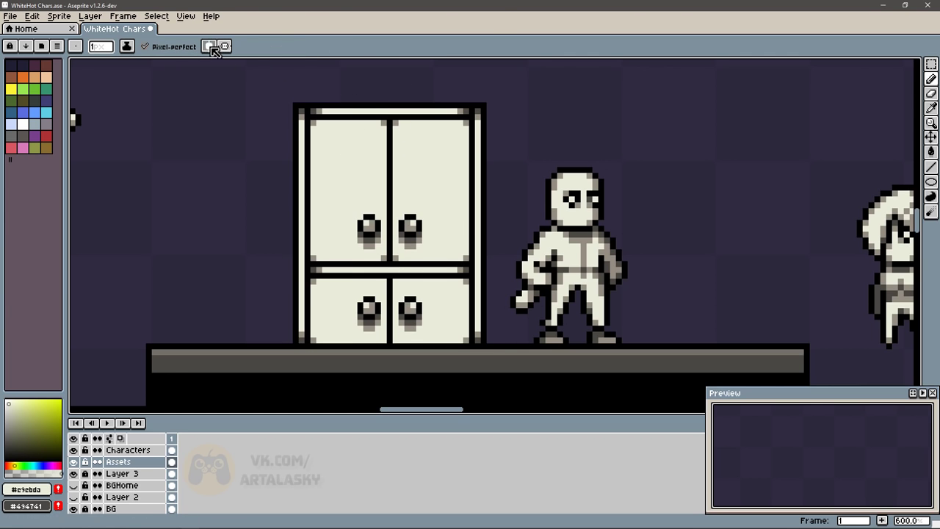
{"action": "key", "text": "1"}
{"action": "left_click_drag", "start_coordinate": [694, 61], "coordinate": [563, 62]}
{"action": "scroll", "coordinate": [563, 62], "scroll_direction": "up", "scroll_amount": 3}
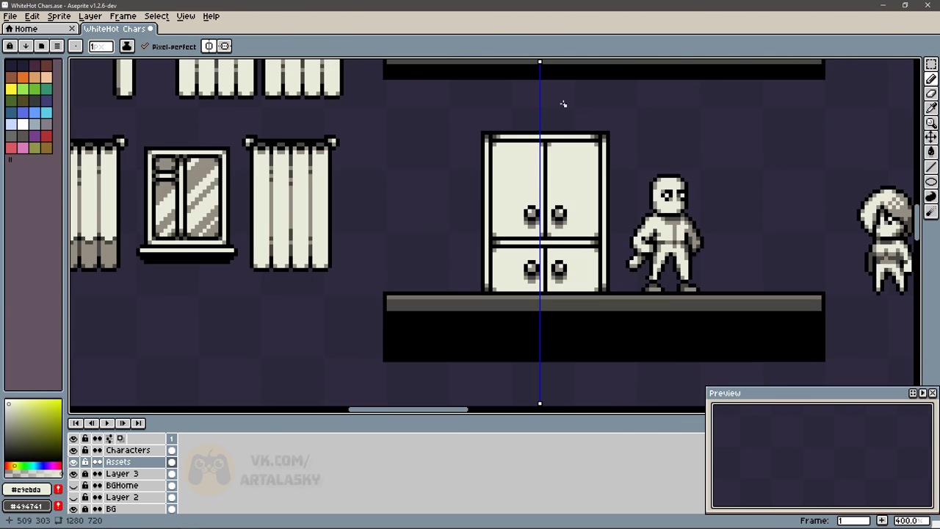
{"action": "scroll", "coordinate": [544, 60], "scroll_direction": "up", "scroll_amount": 1}
{"action": "scroll", "coordinate": [544, 60], "scroll_direction": "up", "scroll_amount": 1}
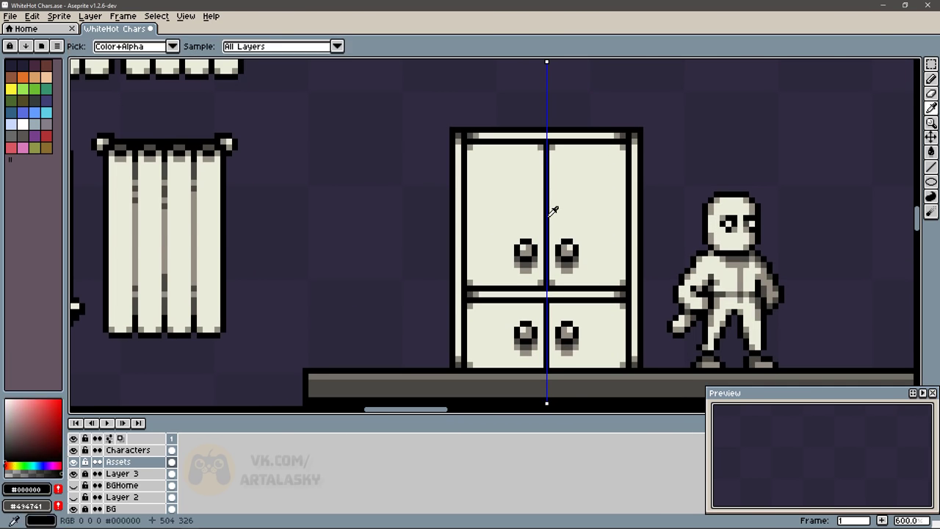
{"action": "mouse_move", "coordinate": [556, 263]}
{"action": "left_mouse_down"}
{"action": "mouse_move", "coordinate": [567, 270]}
{"action": "mouse_move", "coordinate": [575, 251]}
{"action": "left_mouse_up"}
{"action": "key", "text": "x"}
{"action": "left_click", "coordinate": [577, 253]}
{"action": "key", "text": "x"}
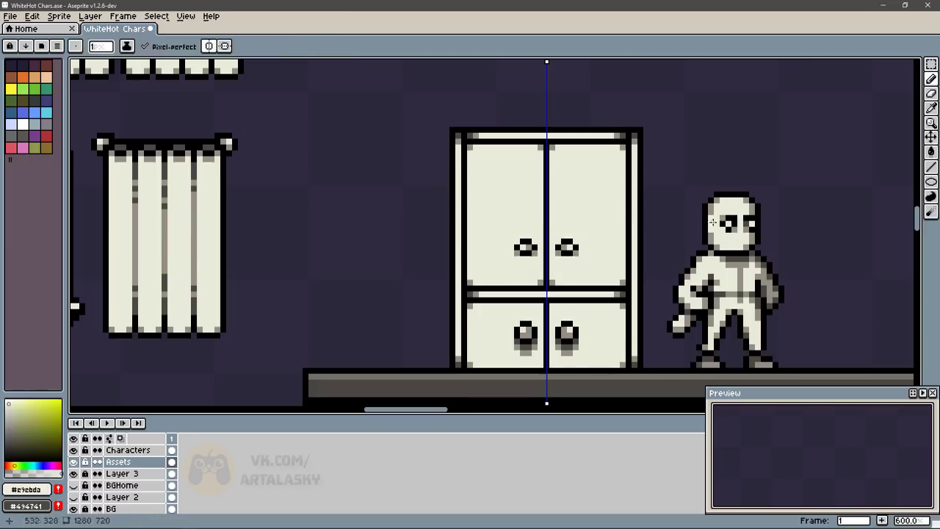
{"action": "left_click", "coordinate": [566, 259], "text": "alt"}
{"action": "left_click", "coordinate": [570, 257]}
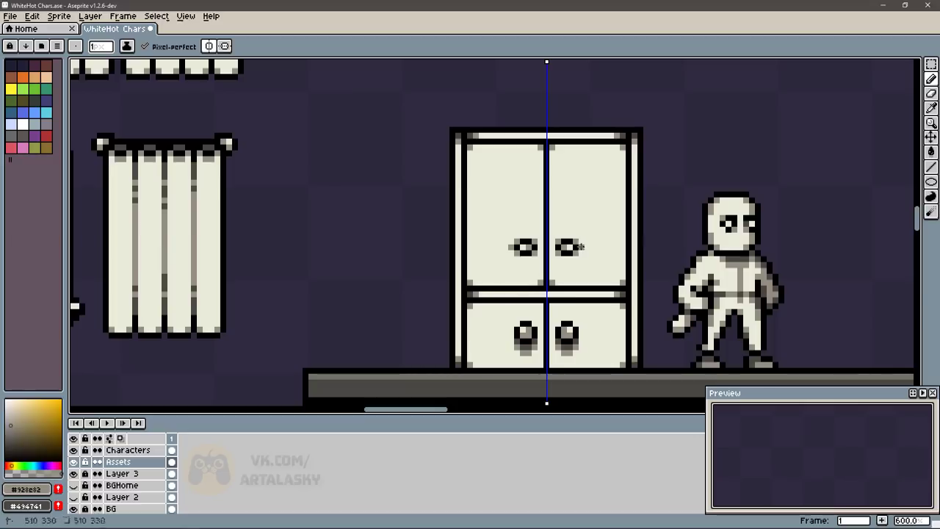
- Paste the handle copy onto the lower doors
{"action": "scroll", "coordinate": [793, 487], "scroll_direction": "down", "scroll_amount": 3}
{"action": "scroll", "coordinate": [781, 434], "scroll_direction": "up", "scroll_amount": 3}
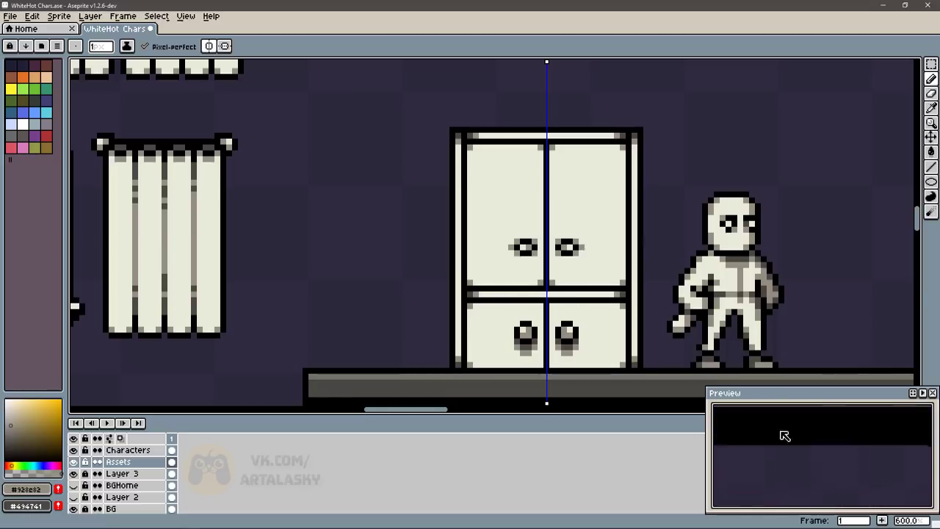
{"action": "mouse_move", "coordinate": [780, 435]}
{"action": "left_mouse_down"}
{"action": "mouse_move", "coordinate": [794, 452]}
{"action": "mouse_move", "coordinate": [783, 457]}
{"action": "left_mouse_up"}
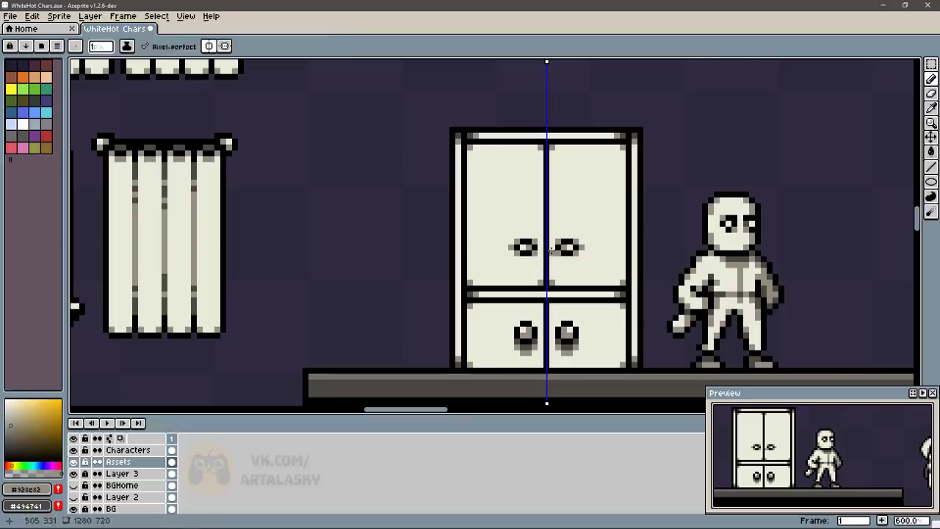
{"action": "key", "text": "g"}
{"action": "left_click", "coordinate": [517, 241], "text": "alt"}
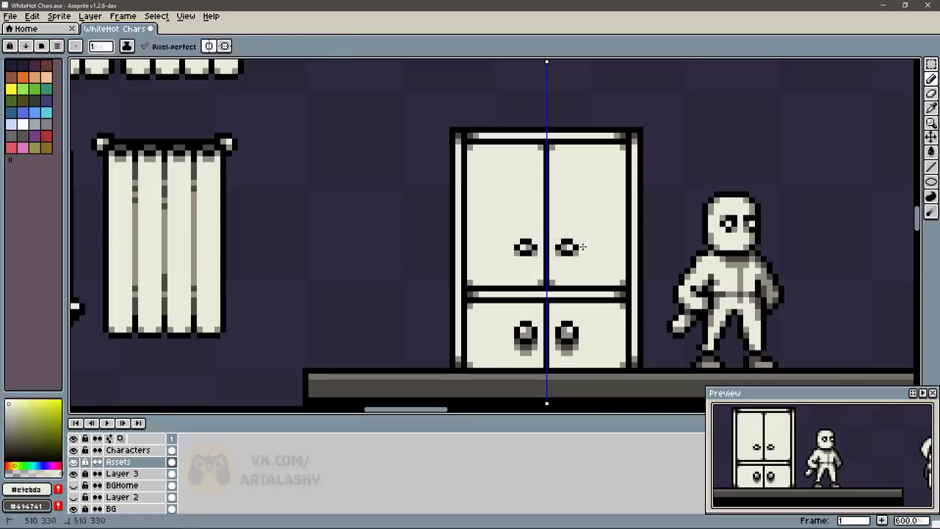
{"action": "left_click", "coordinate": [656, 210], "text": "alt"}
{"action": "mouse_move", "coordinate": [611, 274]}
{"action": "left_mouse_down"}
{"action": "mouse_move", "coordinate": [611, 247]}
{"action": "mouse_move", "coordinate": [580, 312]}
{"action": "left_mouse_up"}
{"action": "key", "text": "ctrl+v"}
{"action": "key", "text": "b"}
{"action": "left_click", "coordinate": [595, 300], "text": "alt"}
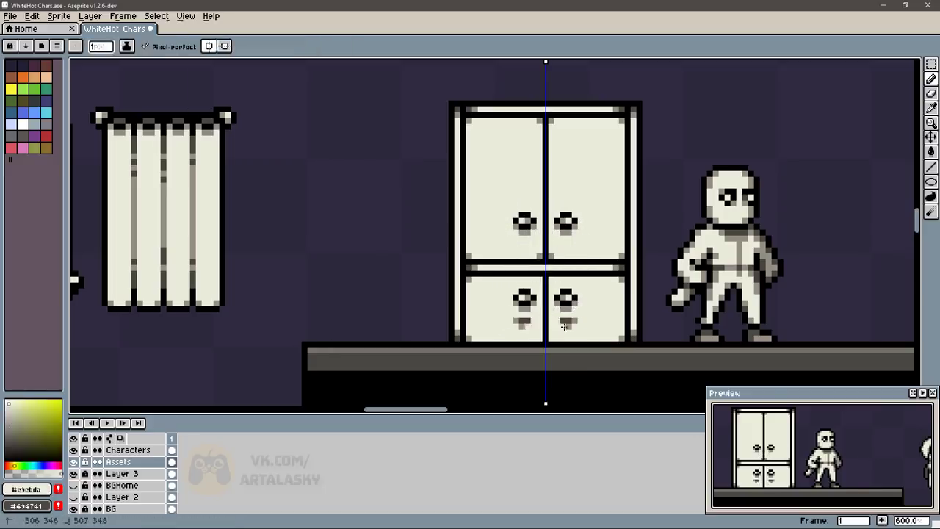
- Pencil grey #928e82 inset panel outlines on both upper doors
{"action": "left_click", "coordinate": [570, 229], "text": "alt"}
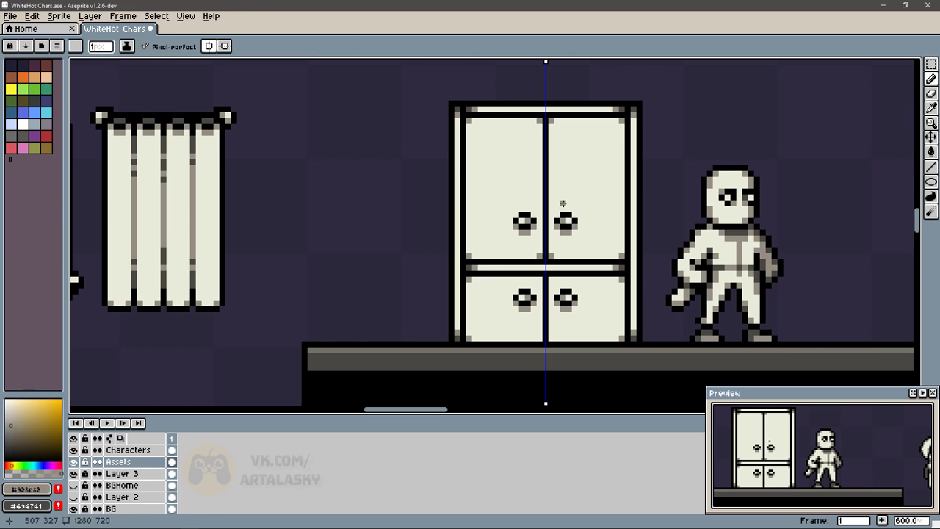
{"action": "mouse_move", "coordinate": [564, 211]}
{"action": "left_mouse_down"}
{"action": "mouse_move", "coordinate": [565, 133]}
{"action": "mouse_move", "coordinate": [611, 219]}
{"action": "mouse_move", "coordinate": [584, 245]}
{"action": "mouse_move", "coordinate": [563, 238]}
{"action": "left_mouse_up"}
{"action": "left_click", "coordinate": [612, 133], "text": "shift"}
{"action": "left_click", "coordinate": [566, 133], "text": "alt"}
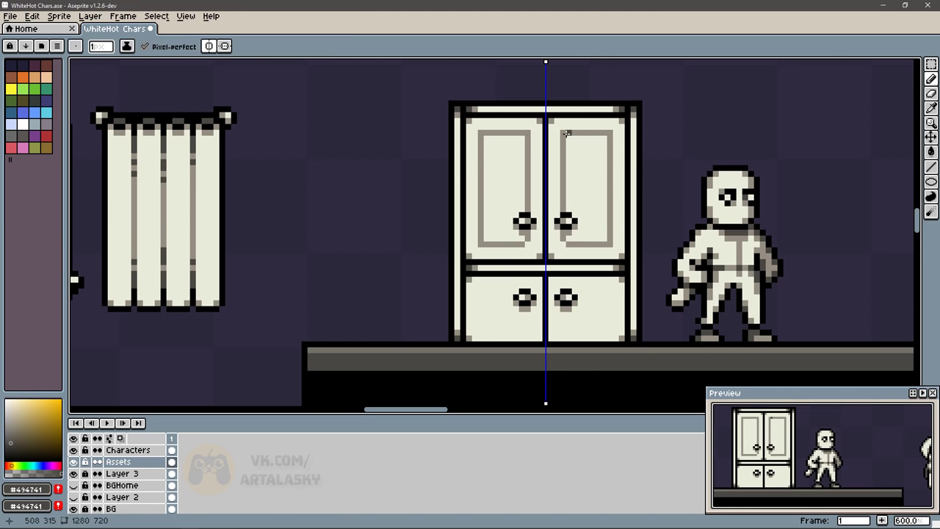
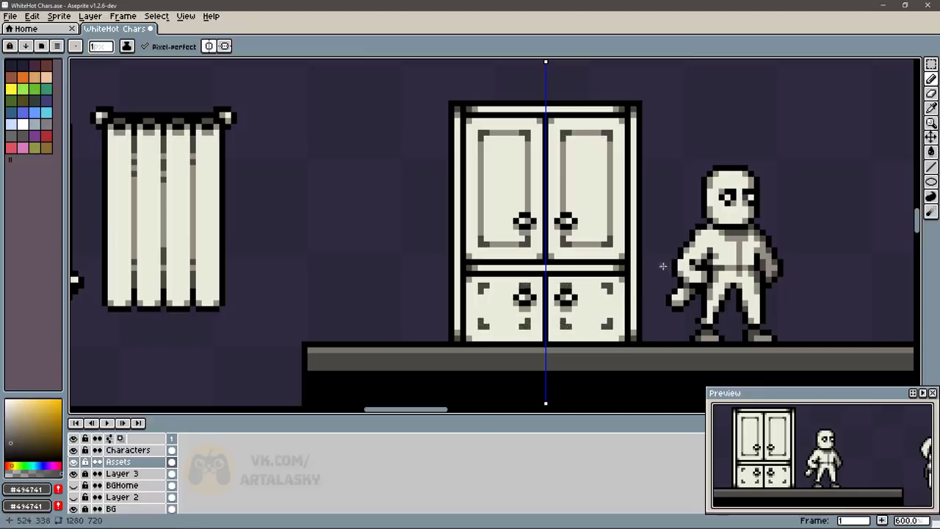
- Draw mirrored mid-grey panel outlines on the wardrobe's lower doors and save the sprite
{"action": "left_click", "coordinate": [603, 293], "text": "alt"}
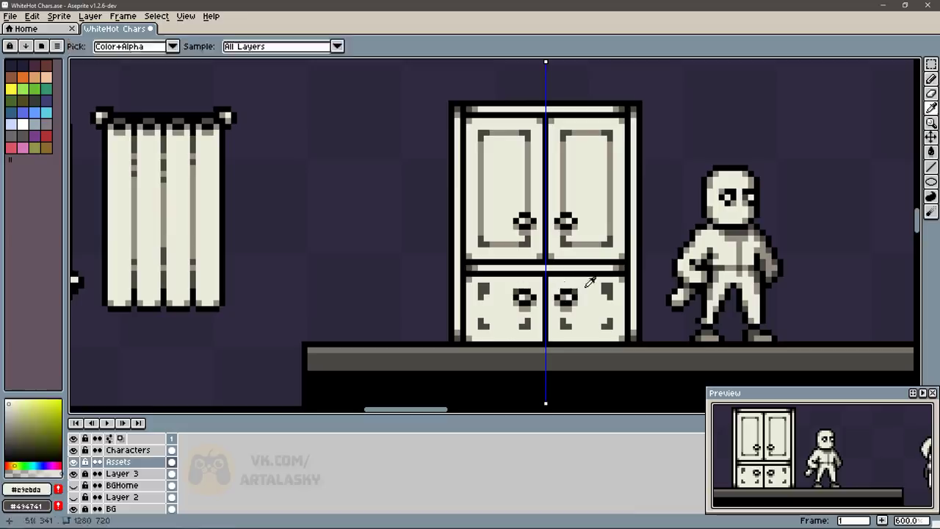
{"action": "left_click", "coordinate": [600, 295], "text": "alt"}
{"action": "mouse_move", "coordinate": [577, 291]}
{"action": "left_mouse_down"}
{"action": "mouse_move", "coordinate": [614, 317]}
{"action": "mouse_move", "coordinate": [572, 324]}
{"action": "left_mouse_up"}
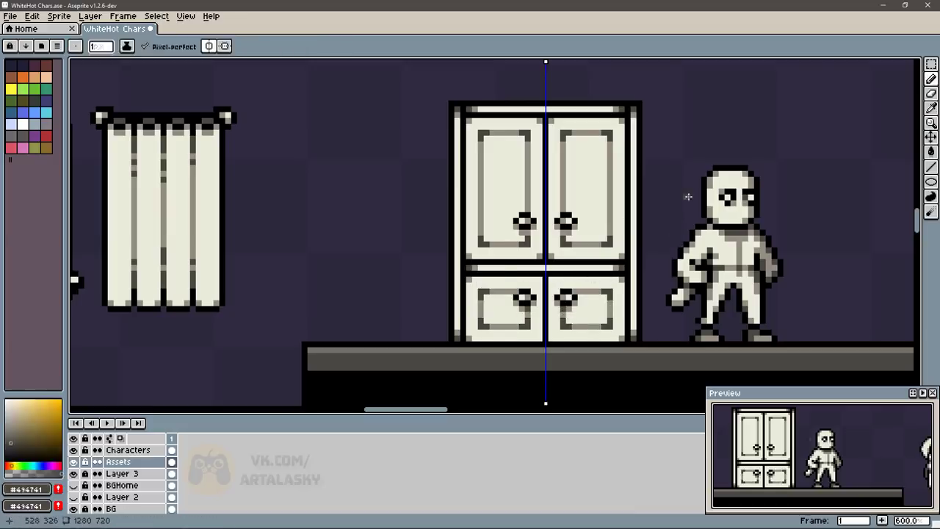
{"action": "key", "text": "ctrl+s"}
- With mirroring turned off, draw a black outline beside the wardrobe's right edge
{"action": "scroll", "coordinate": [909, 253], "scroll_direction": "down", "scroll_amount": 2}
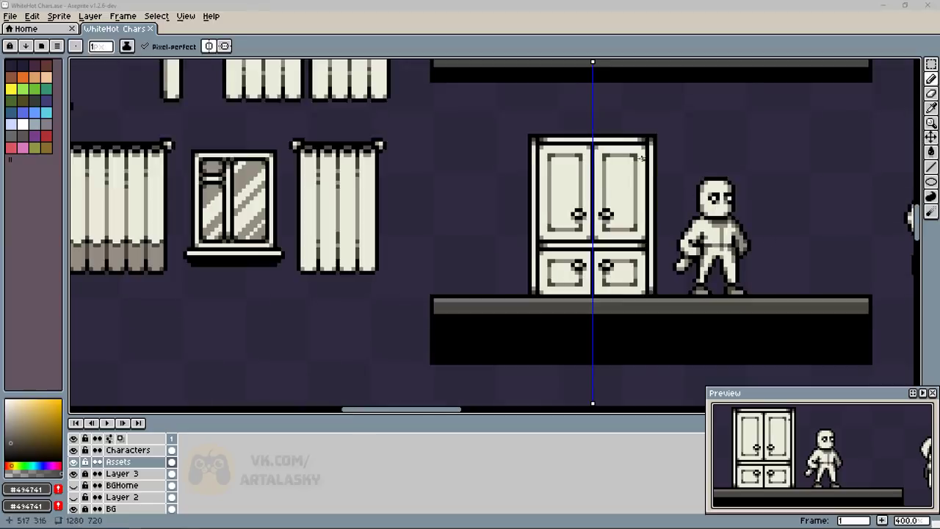
{"action": "scroll", "coordinate": [643, 157], "scroll_direction": "up", "scroll_amount": 1}
{"action": "left_click", "coordinate": [603, 130], "text": "alt"}
{"action": "left_click_drag", "start_coordinate": [609, 130], "coordinate": [609, 328]}
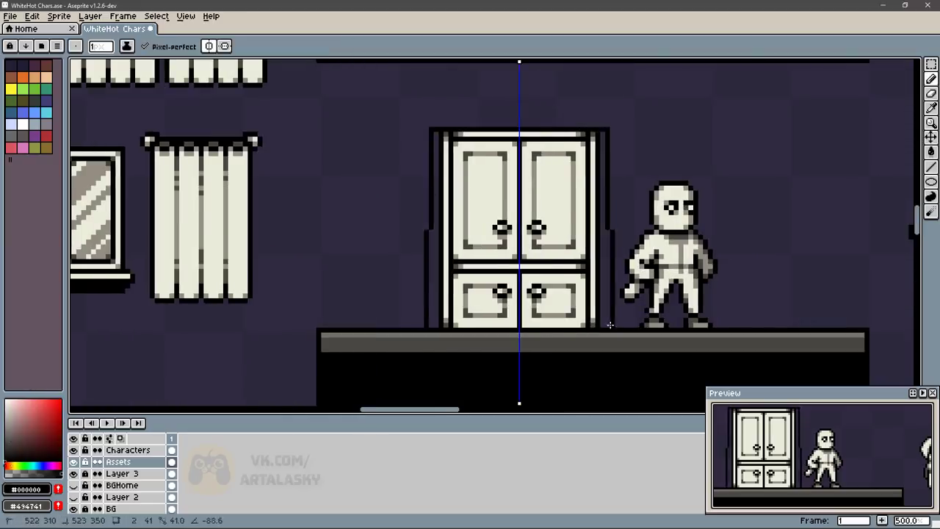
{"action": "key", "text": "ctrl+z"}
{"action": "left_click", "coordinate": [225, 47]}
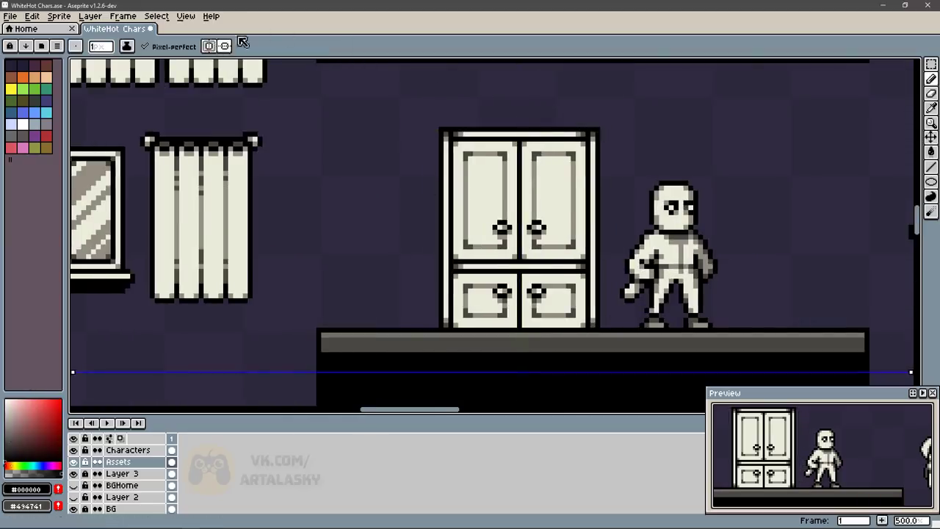
{"action": "left_click", "coordinate": [225, 46]}
{"action": "left_click", "coordinate": [609, 130], "text": "shift"}
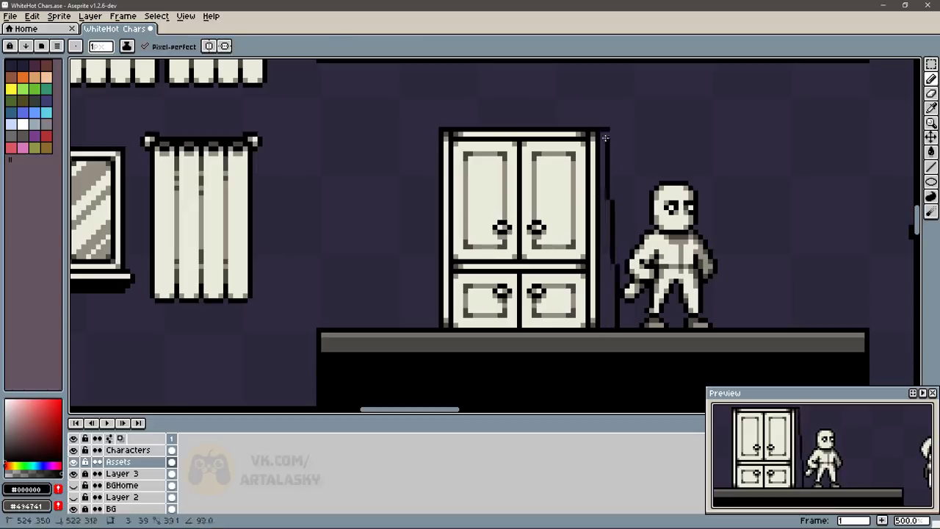
- Fill the strip beside the wardrobe with grey, then refill it dark grey
{"action": "key", "text": "i"}
{"action": "left_click", "coordinate": [616, 328]}
{"action": "key", "text": "b"}
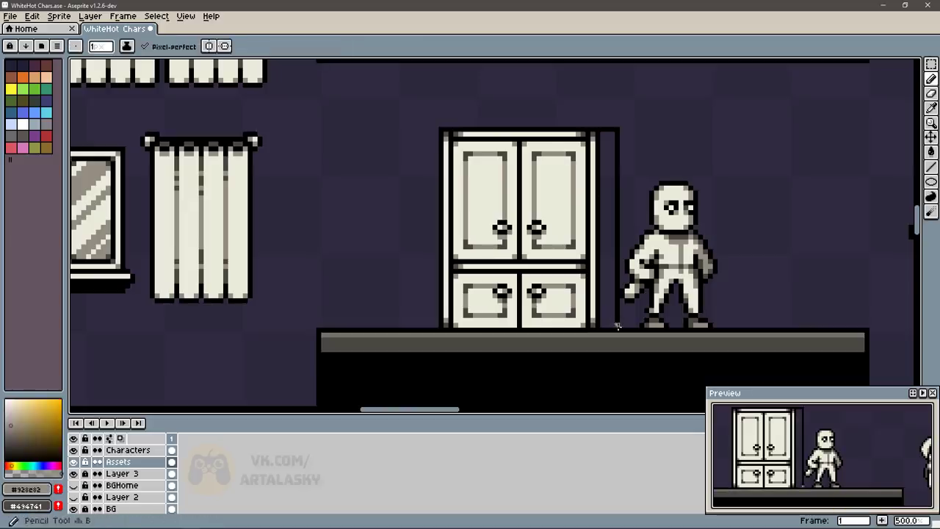
{"action": "left_click", "coordinate": [609, 323], "text": "shift"}
{"action": "left_click", "coordinate": [606, 334], "text": "alt"}
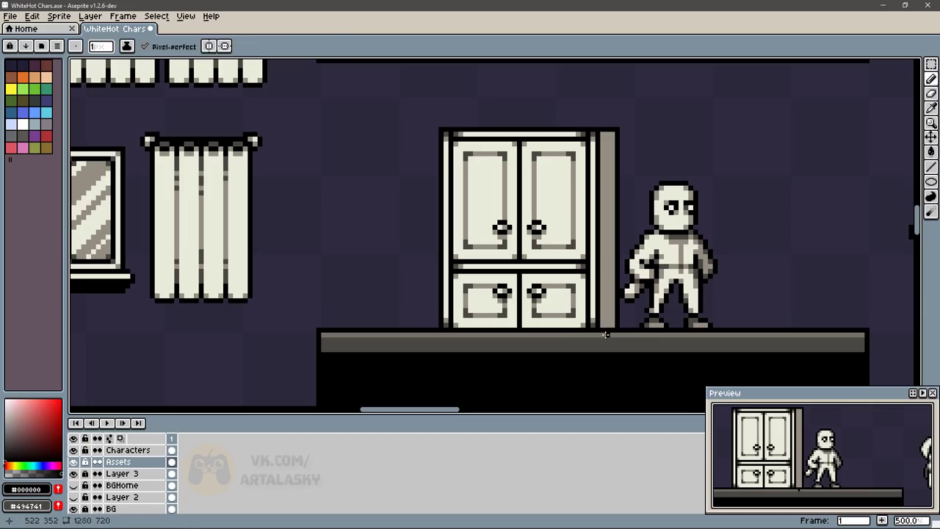
{"action": "key", "text": "g"}
{"action": "left_click", "coordinate": [608, 143]}
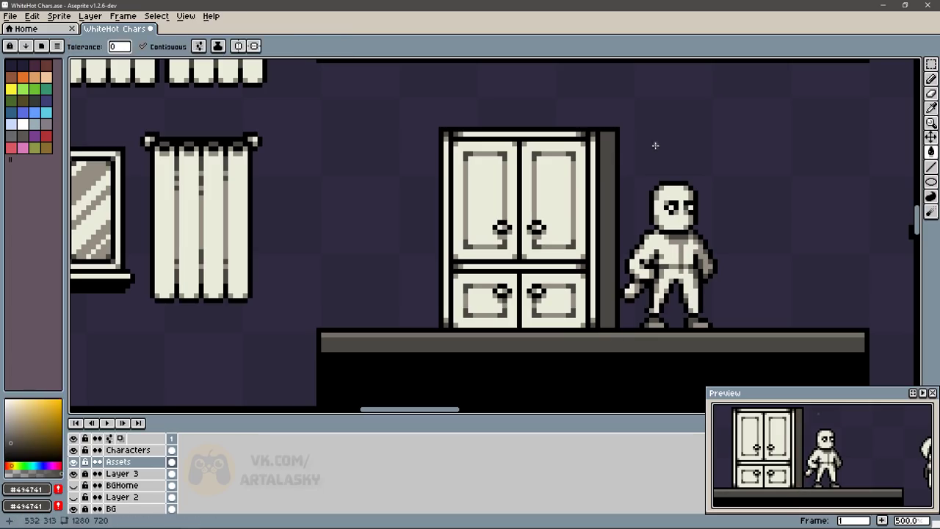
- Select and delete the extra pixel column beside the wardrobe
{"action": "key", "text": "m"}
{"action": "left_click_drag", "start_coordinate": [615, 116], "coordinate": [625, 330]}
{"action": "key", "text": "Delete"}
{"action": "key", "text": "ctrl+d"}
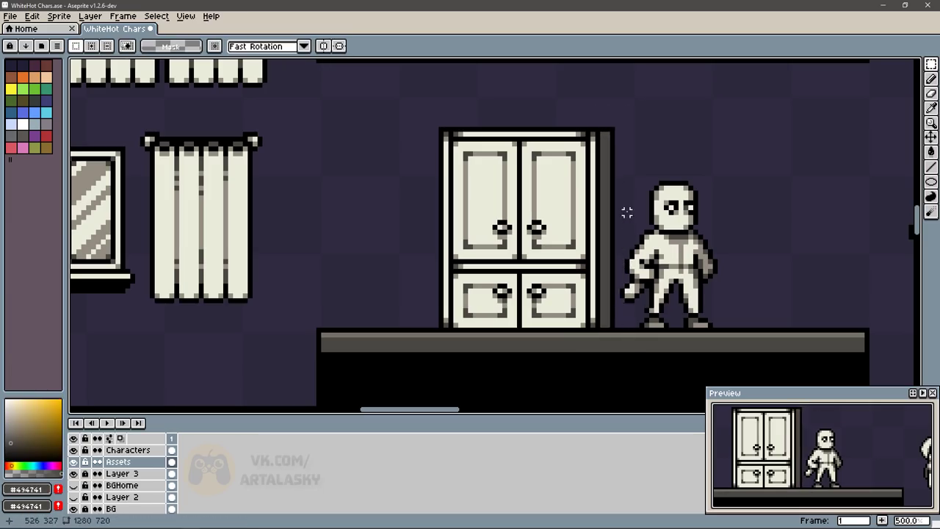
{"action": "left_click_drag", "start_coordinate": [625, 116], "coordinate": [600, 337]}
{"action": "key", "text": "Delete"}
{"action": "key", "text": "ctrl+d"}
- Draw a black lamp cord down from the ceiling and outline the lamp shade
{"action": "scroll", "coordinate": [608, 325], "scroll_direction": "down", "scroll_amount": 2}
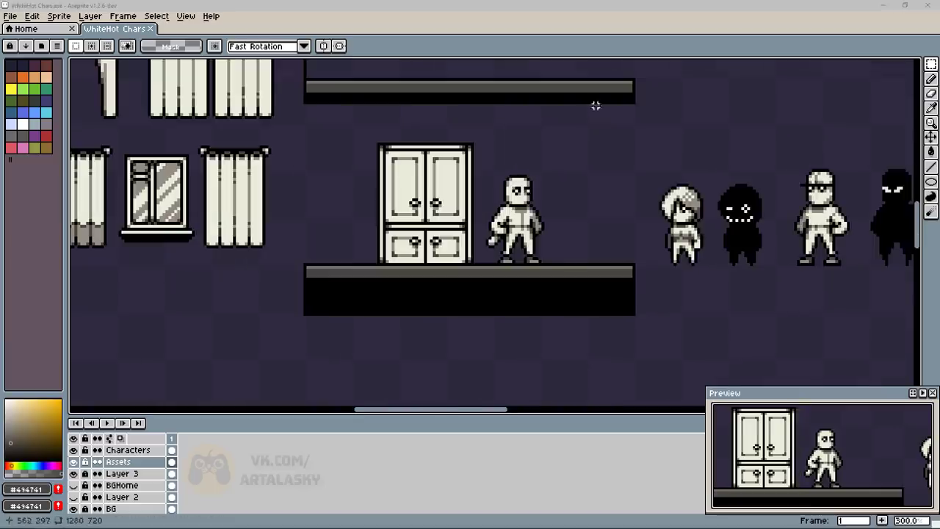
{"action": "scroll", "coordinate": [596, 111], "scroll_direction": "up", "scroll_amount": 1}
{"action": "key", "text": "b"}
{"action": "scroll", "coordinate": [597, 147], "scroll_direction": "up", "scroll_amount": 1}
{"action": "scroll", "coordinate": [609, 147], "scroll_direction": "up", "scroll_amount": 2}
{"action": "left_click", "coordinate": [620, 115], "text": "alt"}
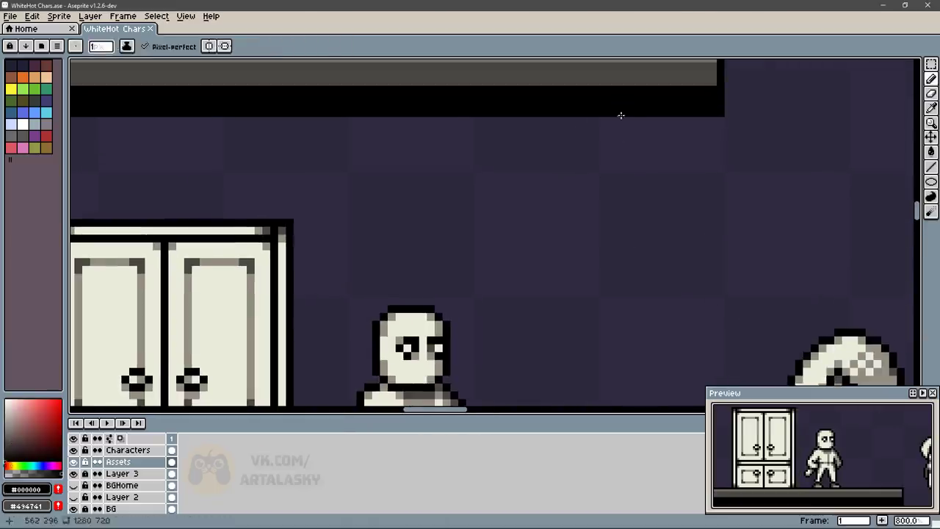
{"action": "mouse_move", "coordinate": [620, 115]}
{"action": "left_mouse_down"}
{"action": "mouse_move", "coordinate": [621, 174]}
{"action": "mouse_move", "coordinate": [622, 157]}
{"action": "left_mouse_up"}
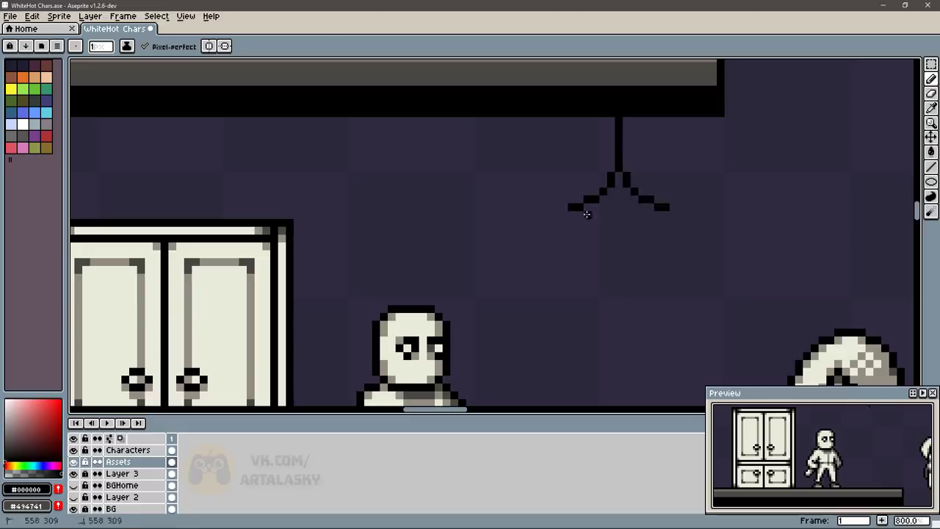
{"action": "left_click_drag", "start_coordinate": [587, 214], "coordinate": [652, 213]}
- Fill the lamp shade light cream and shade it with grey
{"action": "key", "text": "g"}
{"action": "left_click", "coordinate": [620, 198]}
{"action": "key", "text": "b"}
{"action": "left_click", "coordinate": [619, 177]}
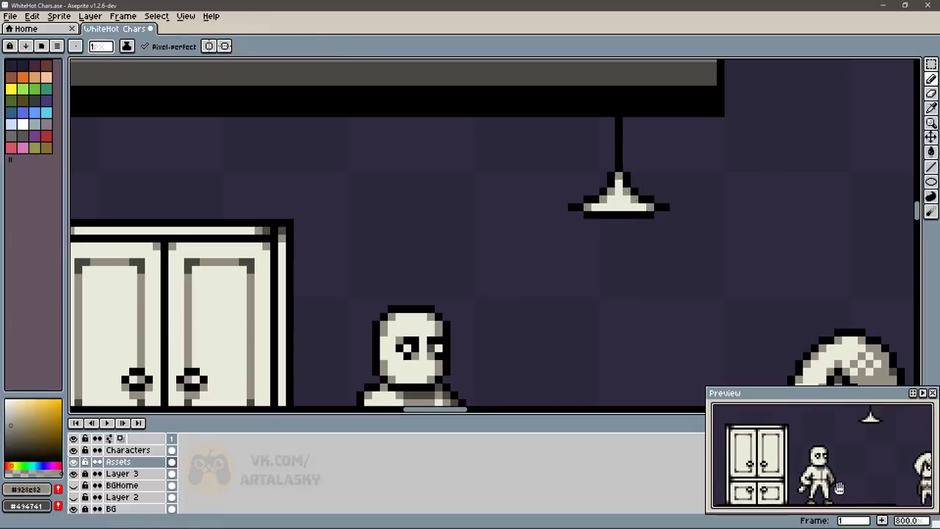
{"action": "left_click_drag", "start_coordinate": [831, 445], "coordinate": [822, 465]}
{"action": "left_click", "coordinate": [601, 190], "text": "alt"}
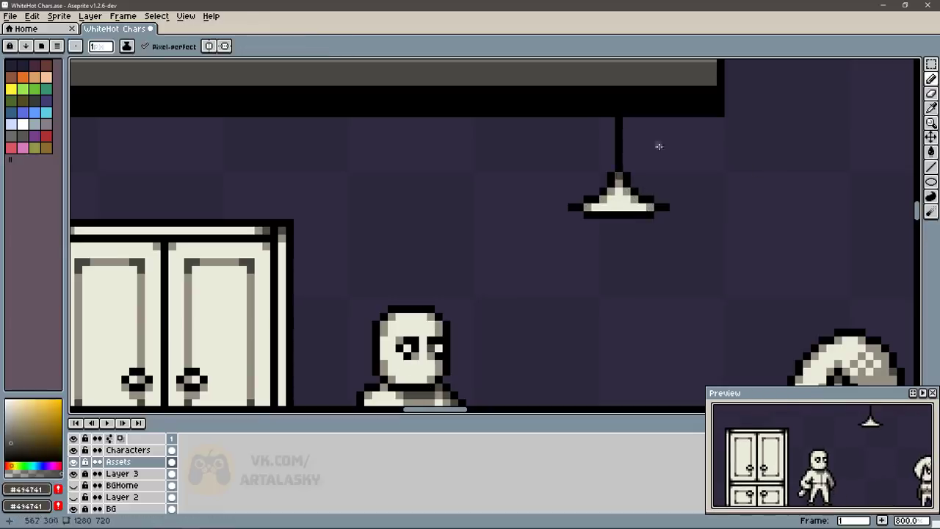
{"action": "left_click", "coordinate": [625, 193], "text": "alt"}
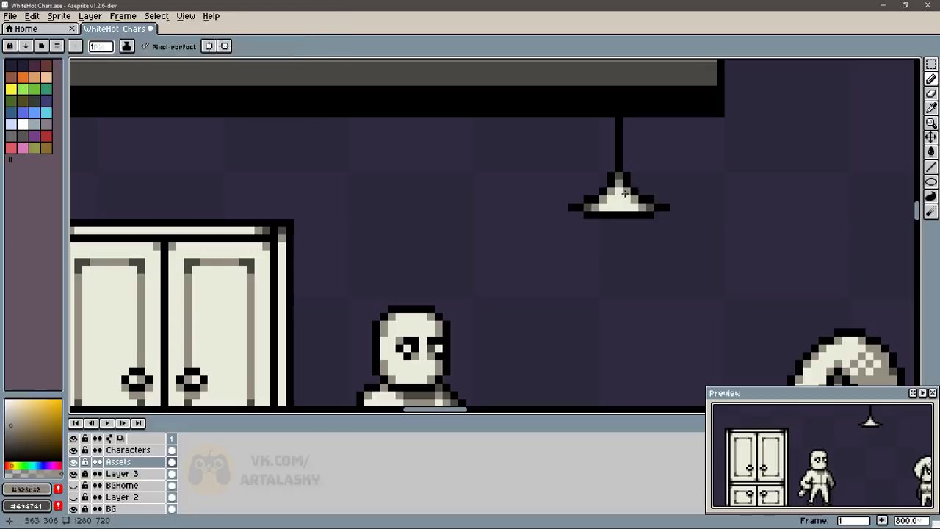
{"action": "scroll", "coordinate": [592, 139], "scroll_direction": "down", "scroll_amount": 3}
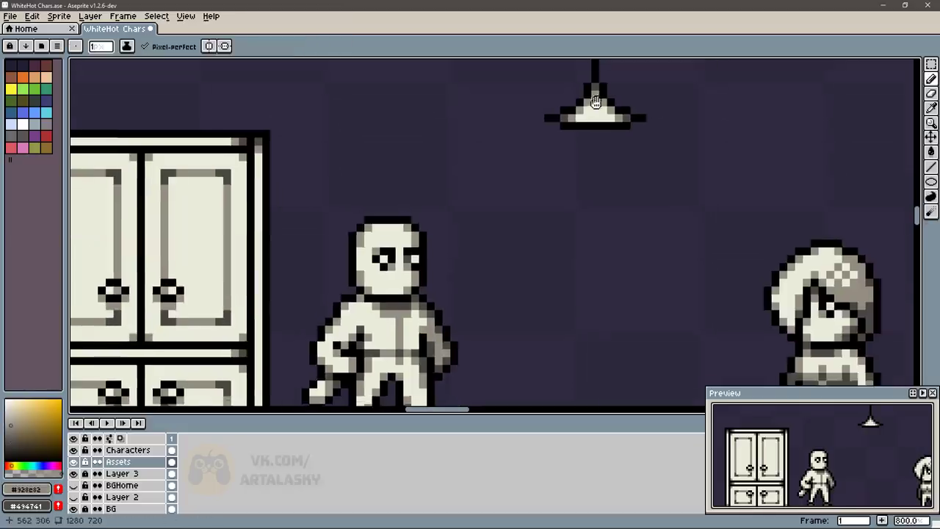
- Draw five black rectangle frames of different sizes on the wall
{"action": "left_click", "coordinate": [592, 116], "text": "alt"}
{"action": "left_click", "coordinate": [931, 181]}
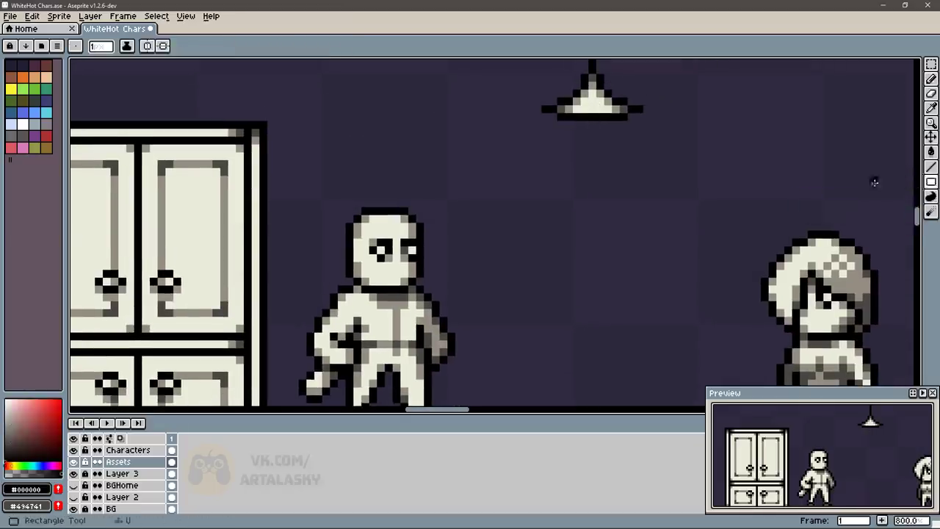
{"action": "left_click_drag", "start_coordinate": [512, 287], "coordinate": [592, 321]}
{"action": "left_click_drag", "start_coordinate": [630, 322], "coordinate": [696, 257]}
{"action": "left_click_drag", "start_coordinate": [717, 287], "coordinate": [747, 319]}
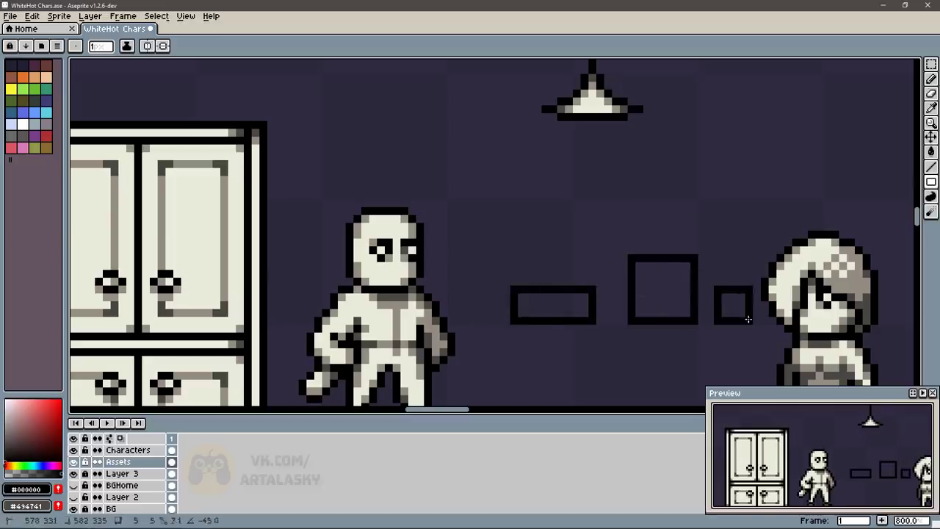
{"action": "left_click_drag", "start_coordinate": [512, 267], "coordinate": [548, 224]}
{"action": "left_click_drag", "start_coordinate": [567, 267], "coordinate": [615, 211]}
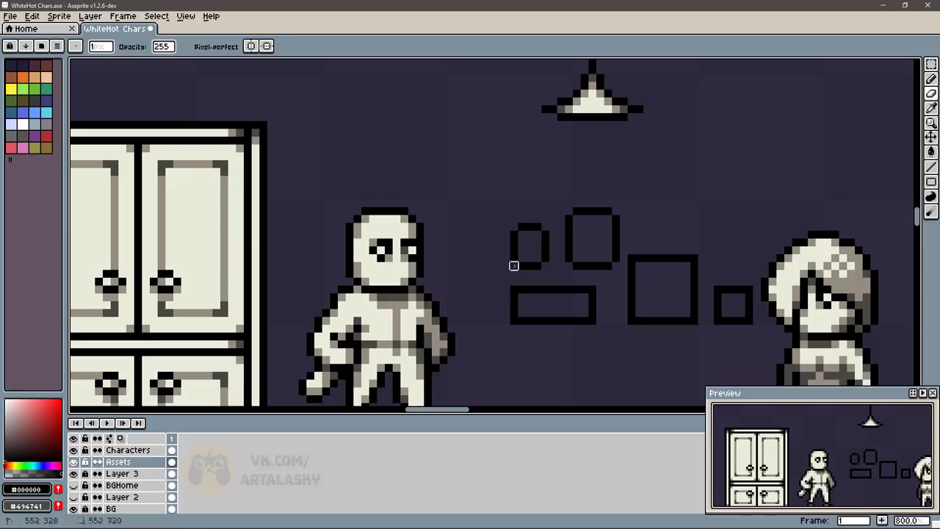
{"action": "key", "text": "ctrl+z"}
- Fill all five wall frames with light cream
{"action": "key", "text": "i"}
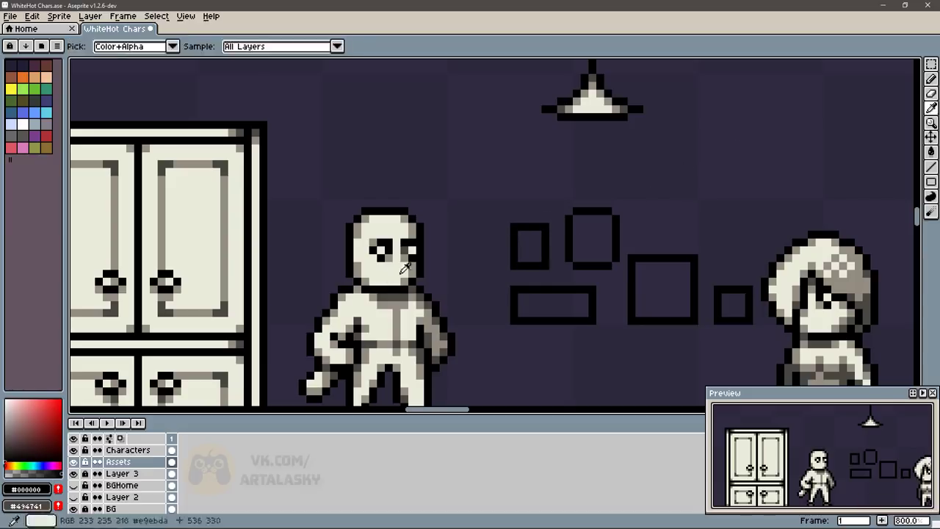
{"action": "left_click", "coordinate": [390, 270]}
{"action": "key", "text": "g"}
{"action": "left_click", "coordinate": [529, 249]}
{"action": "left_click", "coordinate": [552, 304]}
{"action": "left_click", "coordinate": [592, 237]}
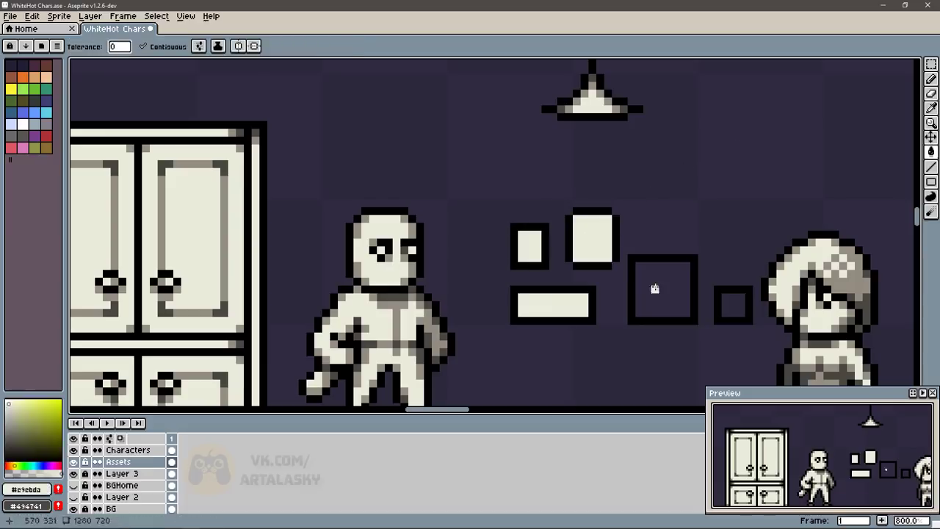
{"action": "left_click", "coordinate": [661, 290]}
{"action": "left_click", "coordinate": [733, 304]}
{"action": "key", "text": "b"}
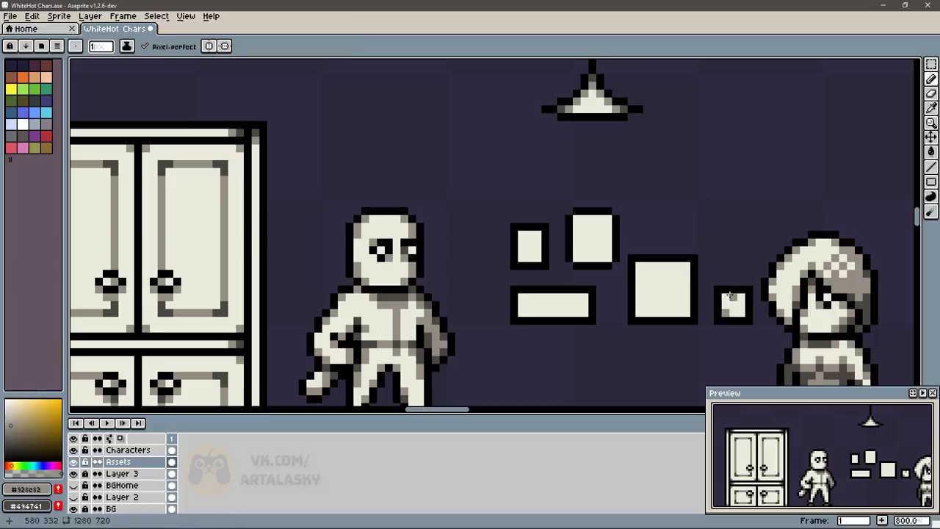
- Shade the small left frame grey and fill the large frame's diagonal band grey
{"action": "key", "text": "ctrl+z"}
{"action": "left_click_drag", "start_coordinate": [521, 226], "coordinate": [537, 257]}
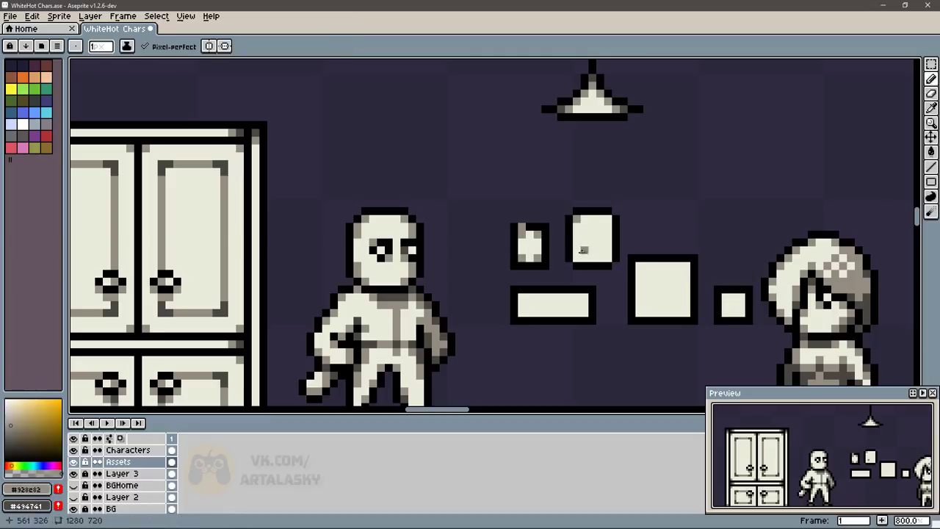
{"action": "left_click", "coordinate": [608, 219], "text": "alt"}
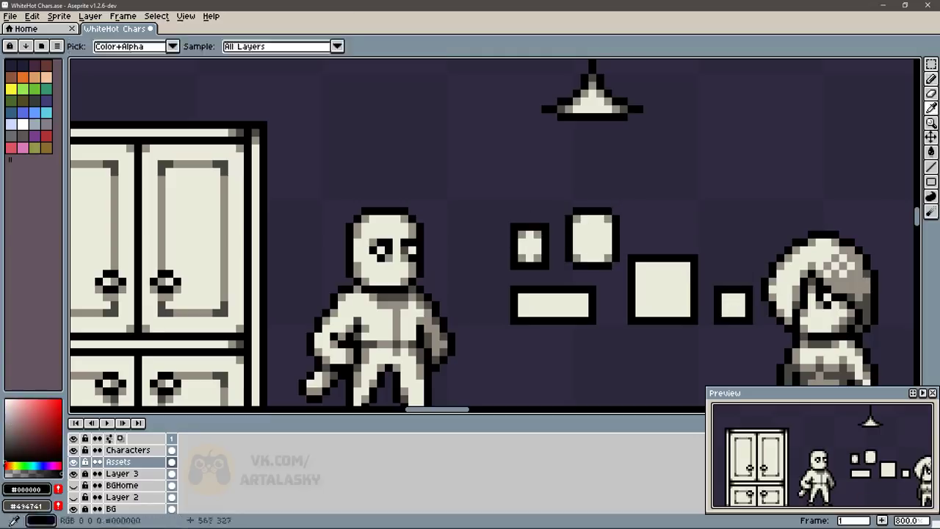
{"action": "mouse_move", "coordinate": [634, 269]}
{"action": "left_mouse_down"}
{"action": "mouse_move", "coordinate": [690, 316]}
{"action": "mouse_move", "coordinate": [690, 301]}
{"action": "mouse_move", "coordinate": [639, 276]}
{"action": "left_mouse_up"}
{"action": "key", "text": "ctrl+z"}
{"action": "key", "text": "ctrl+z"}
{"action": "key", "text": "ctrl+z"}
{"action": "left_click", "coordinate": [654, 265], "text": "alt"}
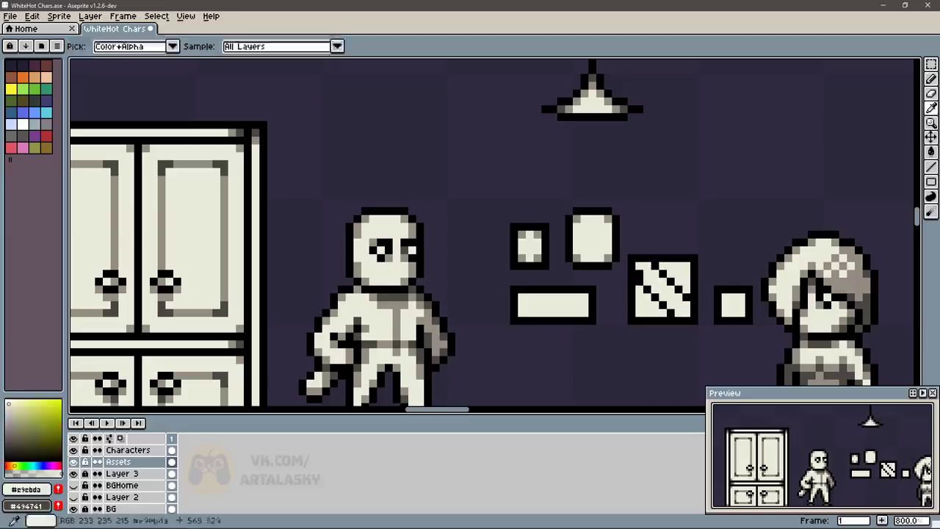
{"action": "key", "text": "g"}
{"action": "left_click", "coordinate": [670, 265]}
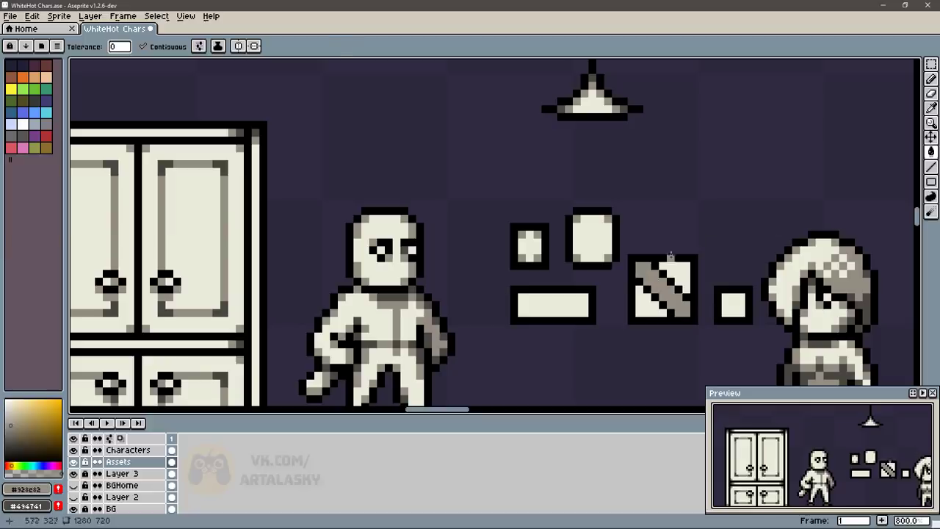
- Add mid-grey #928e82 shading to the large frame and the wide drawer-like box
{"action": "left_click", "coordinate": [426, 312], "text": "alt"}
{"action": "key", "text": "b"}
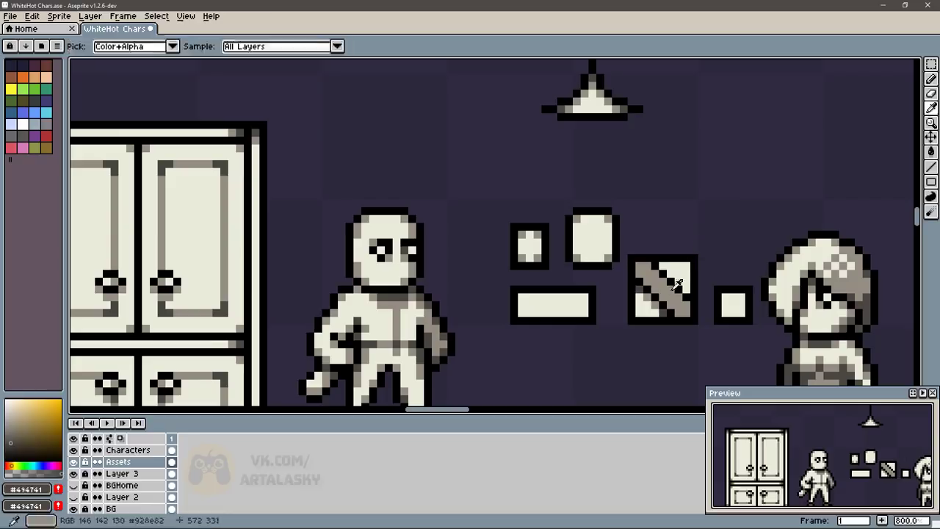
{"action": "left_click", "coordinate": [644, 308], "text": "alt"}
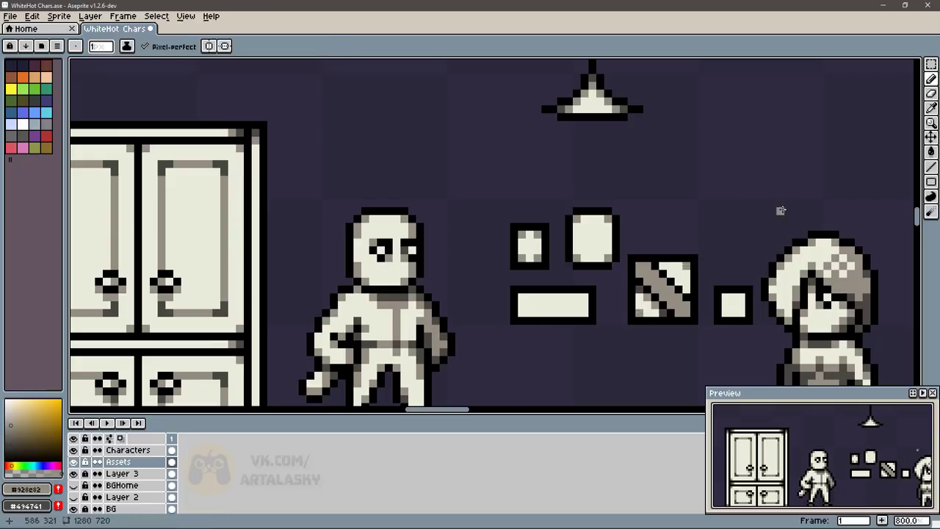
{"action": "left_click", "coordinate": [672, 283], "text": "alt"}
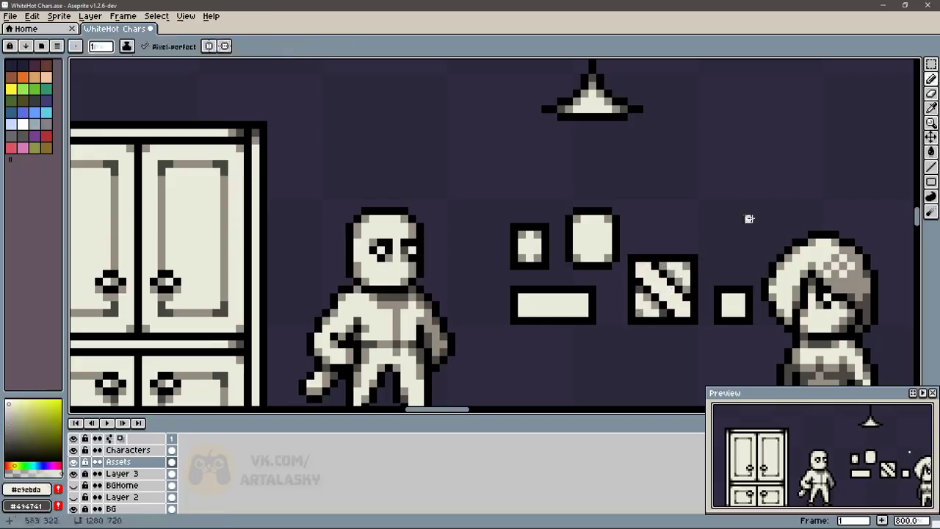
{"action": "left_click", "coordinate": [645, 309], "text": "alt"}
{"action": "mouse_move", "coordinate": [637, 314]}
{"action": "left_mouse_down"}
{"action": "mouse_move", "coordinate": [680, 271]}
{"action": "mouse_move", "coordinate": [687, 296]}
{"action": "left_mouse_up"}
{"action": "left_click_drag", "start_coordinate": [650, 268], "coordinate": [689, 309]}
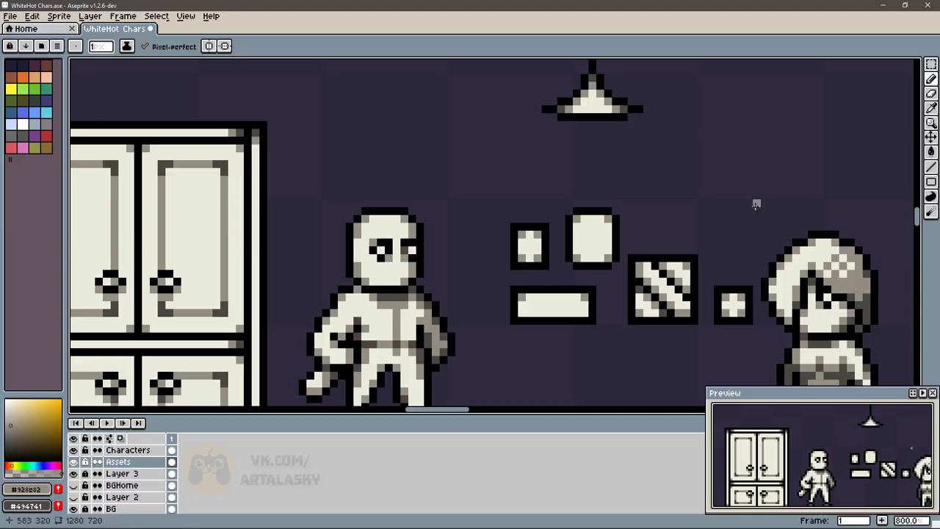
{"action": "key", "text": "e"}
{"action": "key", "text": "b"}
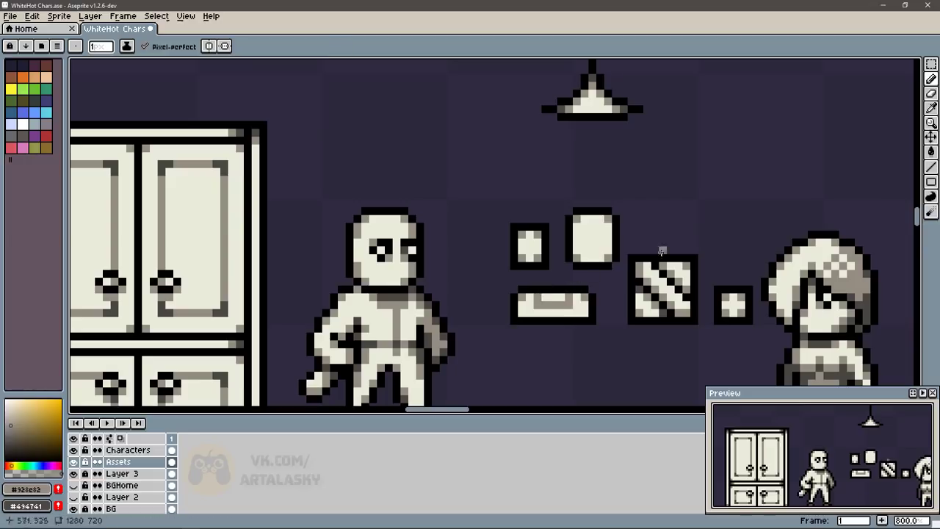
{"action": "left_click", "coordinate": [538, 304]}
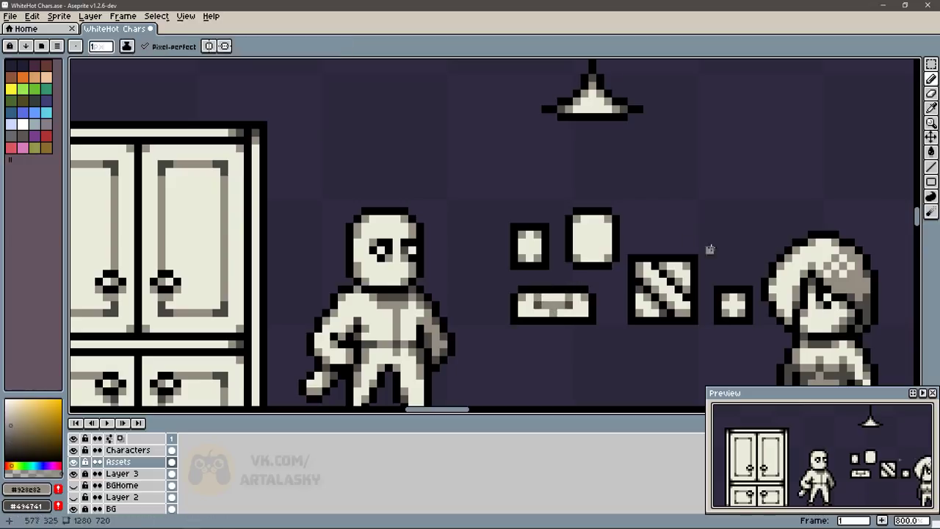
- Draw a square outline above the crate and fill it with the light colour
{"action": "key", "text": "u"}
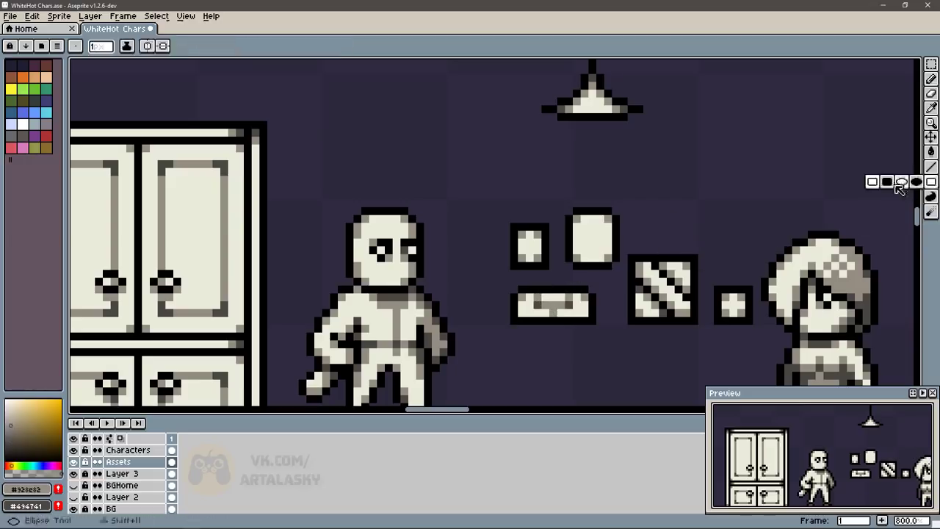
{"action": "left_click_drag", "start_coordinate": [630, 244], "coordinate": [696, 189]}
{"action": "key", "text": "b"}
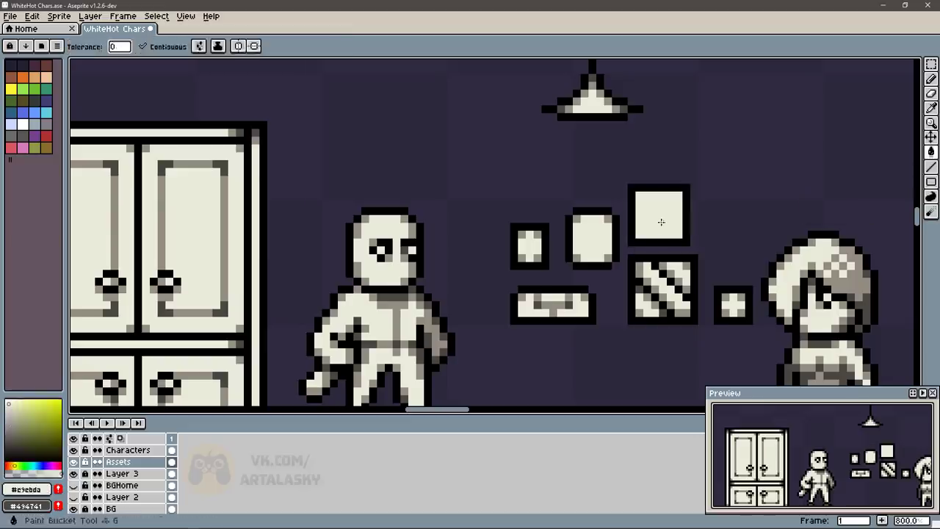
{"action": "mouse_move", "coordinate": [639, 194]}
{"action": "left_mouse_down"}
{"action": "mouse_move", "coordinate": [639, 212]}
{"action": "mouse_move", "coordinate": [682, 226]}
{"action": "mouse_move", "coordinate": [683, 212]}
{"action": "mouse_move", "coordinate": [667, 203]}
{"action": "left_mouse_up"}
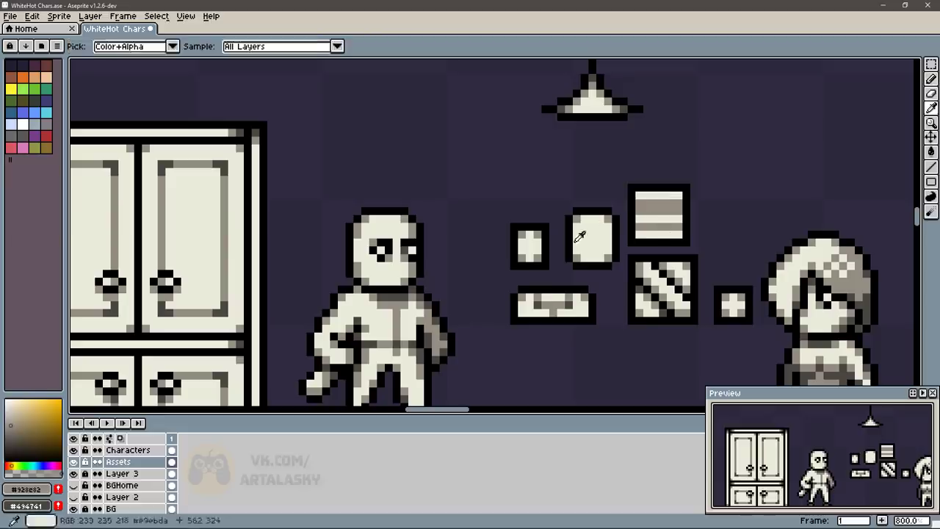
- Add grey shading pixels inside the small middle box
{"action": "left_click", "coordinate": [648, 203], "text": "alt"}
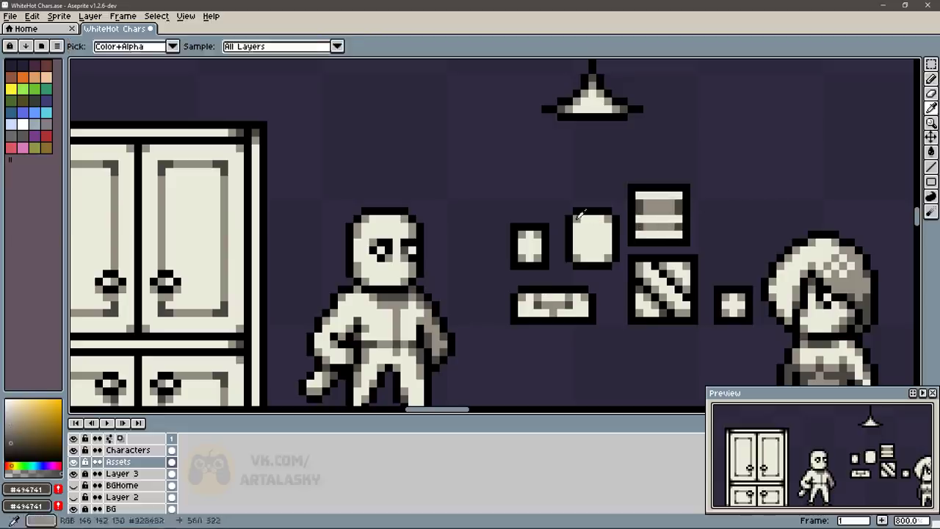
{"action": "left_click", "coordinate": [580, 248], "text": "alt"}
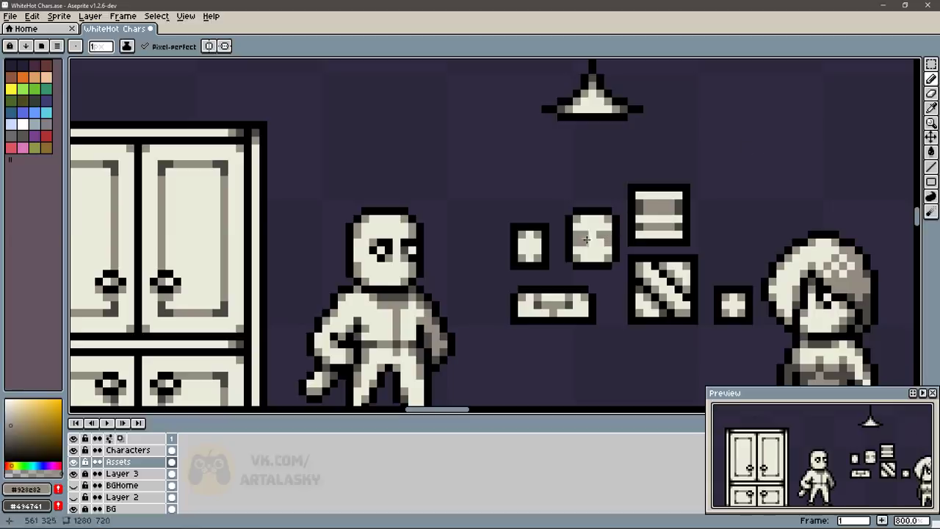
{"action": "left_click", "coordinate": [581, 234], "text": "alt"}
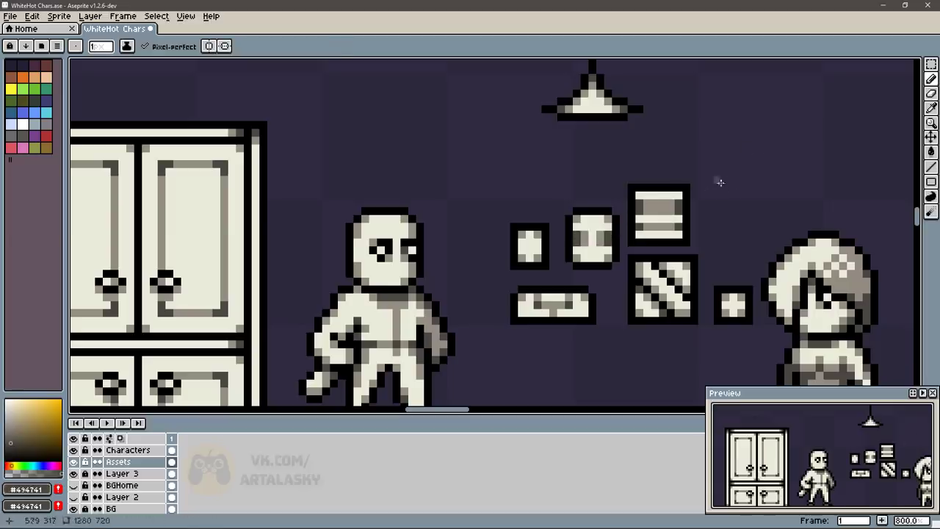
{"action": "left_click", "coordinate": [658, 207], "text": "alt"}
{"action": "left_click", "coordinate": [595, 234]}
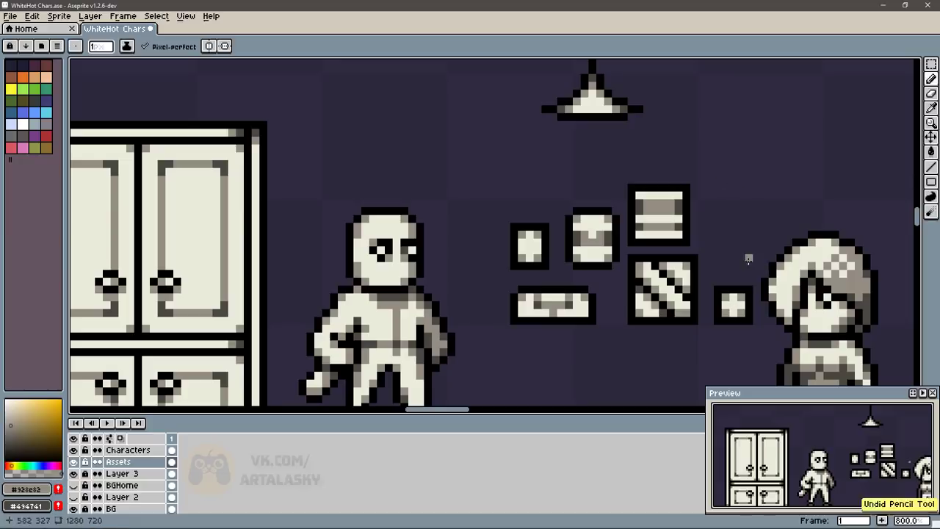
- Draw another light-filled square above the small boxes with a grey cross inside
{"action": "left_click", "coordinate": [748, 260], "text": "alt"}
{"action": "mouse_move", "coordinate": [545, 200]}
{"action": "left_mouse_down"}
{"action": "mouse_move", "coordinate": [482, 151]}
{"action": "mouse_move", "coordinate": [547, 211]}
{"action": "left_mouse_up"}
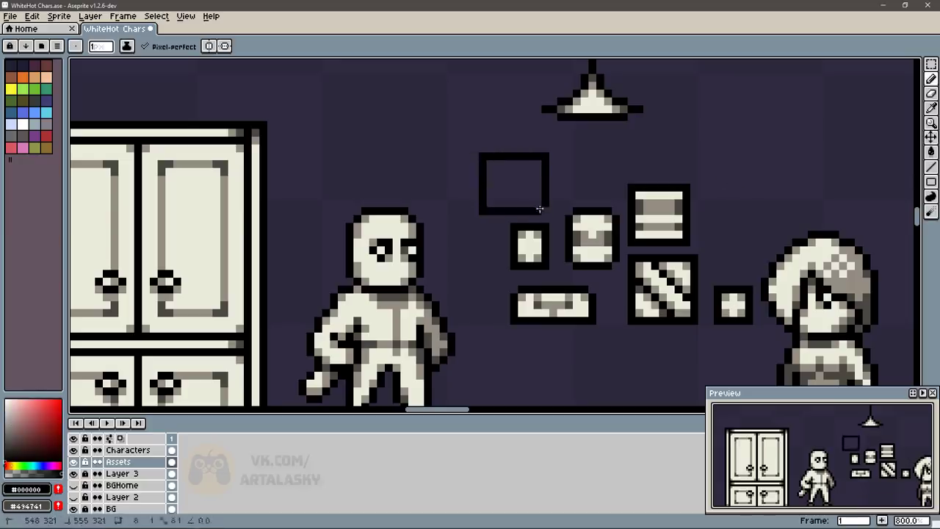
{"action": "left_click", "coordinate": [523, 188]}
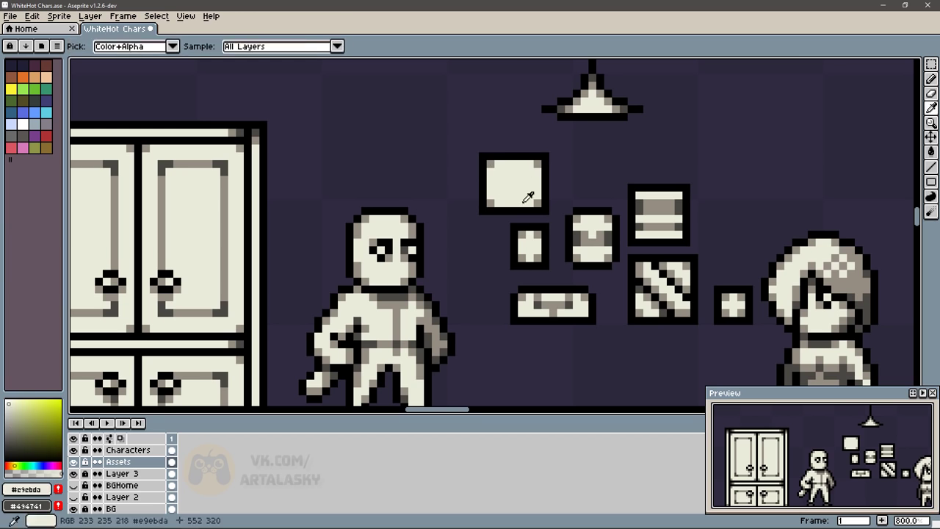
{"action": "mouse_move", "coordinate": [487, 180]}
{"action": "left_mouse_down"}
{"action": "mouse_move", "coordinate": [541, 181]}
{"action": "mouse_move", "coordinate": [514, 207]}
{"action": "left_mouse_up"}
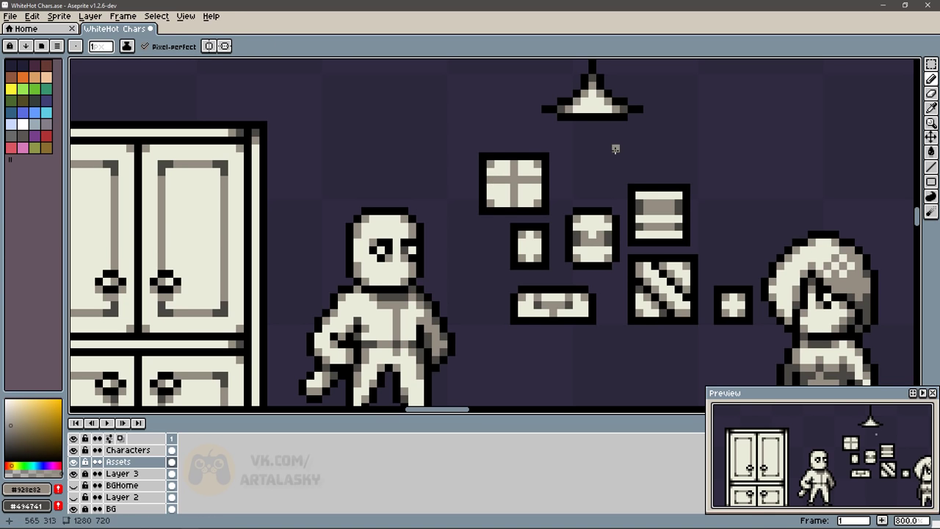
{"action": "key", "text": "F8"}
{"action": "key", "text": "Escape"}
{"action": "scroll", "coordinate": [474, 114], "scroll_direction": "down", "scroll_amount": 1}
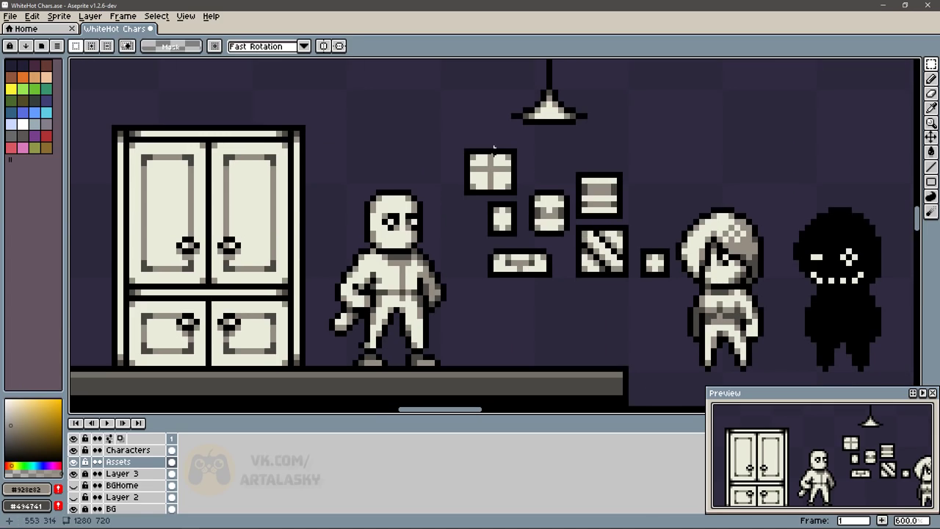
- Move the lamp and wall boxes group to another spot on the sheet
{"action": "scroll", "coordinate": [474, 115], "scroll_direction": "down", "scroll_amount": 1}
{"action": "left_click_drag", "start_coordinate": [474, 115], "coordinate": [609, 272]}
{"action": "scroll", "coordinate": [617, 265], "scroll_direction": "down", "scroll_amount": 2}
{"action": "scroll", "coordinate": [720, 250], "scroll_direction": "down", "scroll_amount": 1}
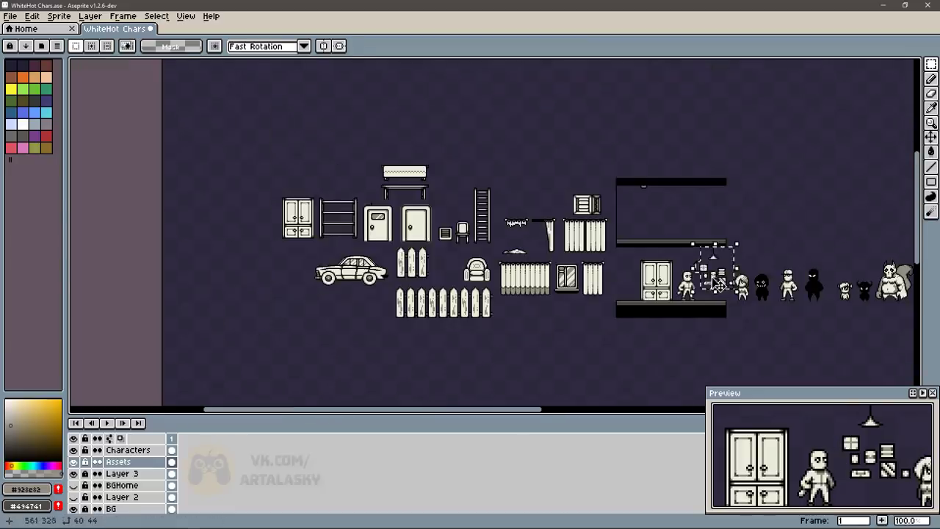
{"action": "mouse_move", "coordinate": [716, 254]}
{"action": "left_mouse_down"}
{"action": "mouse_move", "coordinate": [302, 246]}
{"action": "mouse_move", "coordinate": [369, 213]}
{"action": "left_mouse_up"}
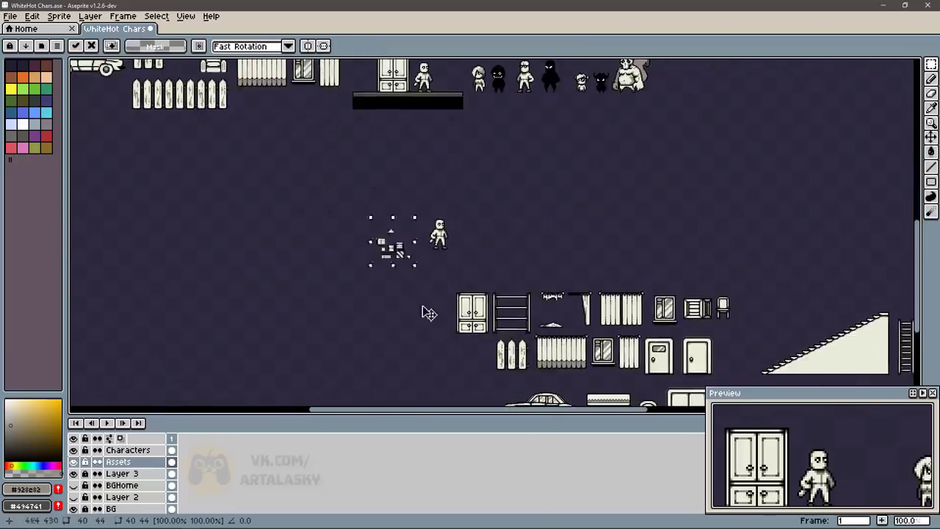
- Erase the wardrobe from the platform
{"action": "scroll", "coordinate": [426, 312], "scroll_direction": "up", "scroll_amount": 2}
{"action": "left_click_drag", "start_coordinate": [369, 92], "coordinate": [550, 275]}
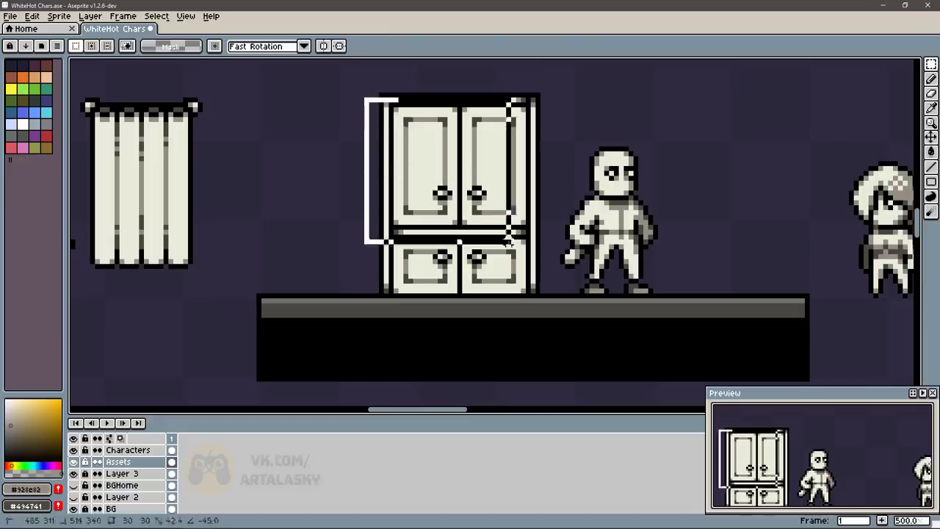
{"action": "key", "text": "Delete"}
- With symmetry on, draw the bed's rounded headboard top and sides down to the platform
{"action": "key", "text": "b"}
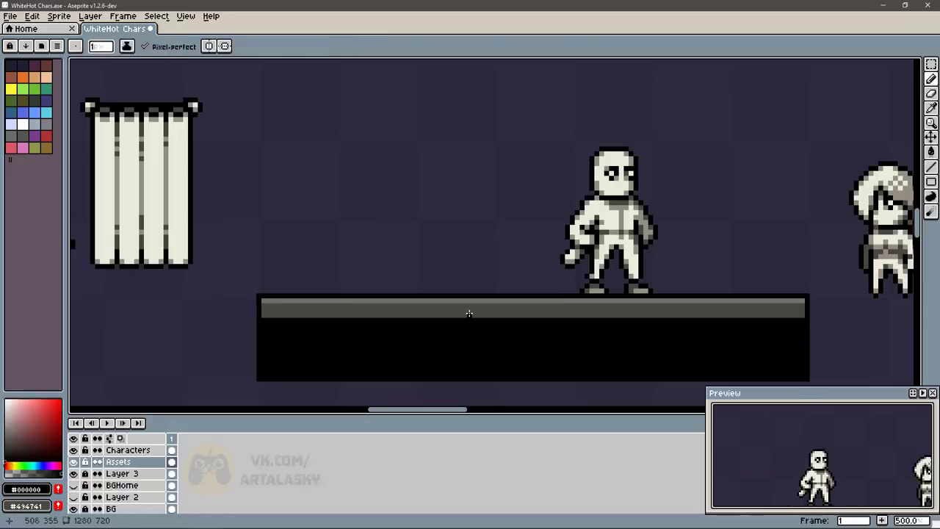
{"action": "mouse_move", "coordinate": [524, 293]}
{"action": "left_mouse_down"}
{"action": "mouse_move", "coordinate": [526, 157]}
{"action": "mouse_move", "coordinate": [512, 133]}
{"action": "left_mouse_up"}
{"action": "key", "text": "ctrl+z"}
{"action": "key", "text": "ctrl+z"}
{"action": "key", "text": "ctrl+z"}
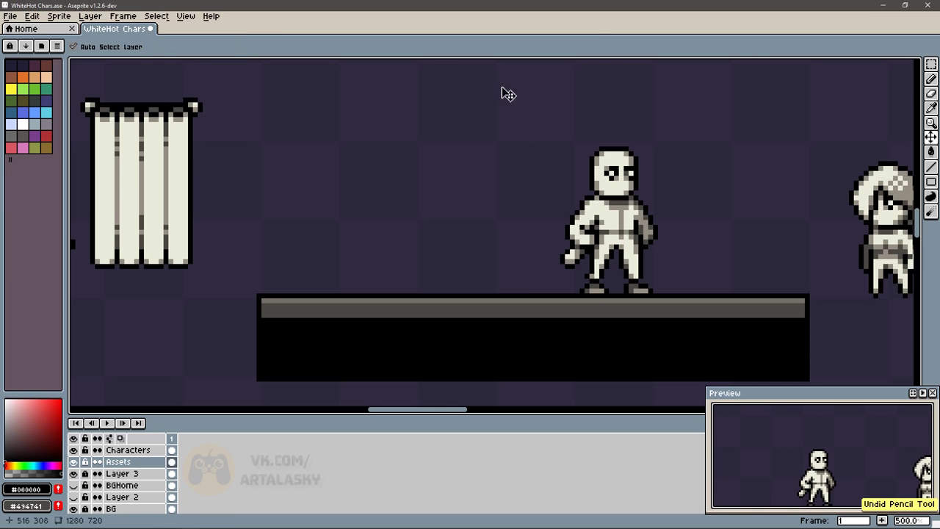
{"action": "left_click", "coordinate": [225, 46]}
{"action": "left_click_drag", "start_coordinate": [423, 59], "coordinate": [418, 60]}
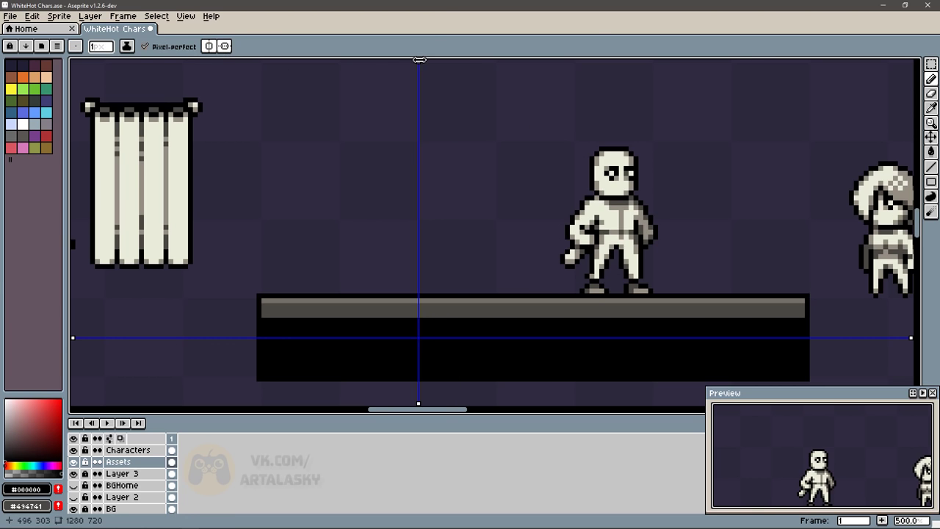
{"action": "left_click_drag", "start_coordinate": [419, 125], "coordinate": [507, 133]}
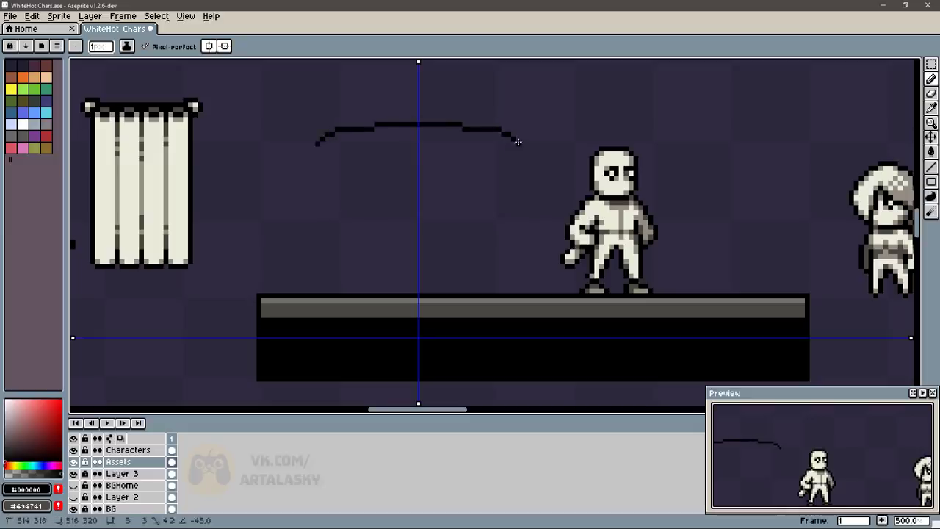
{"action": "left_click_drag", "start_coordinate": [507, 133], "coordinate": [522, 292]}
- Add small legs at the bed's bottom corners
{"action": "scroll", "coordinate": [523, 291], "scroll_direction": "down", "scroll_amount": 2}
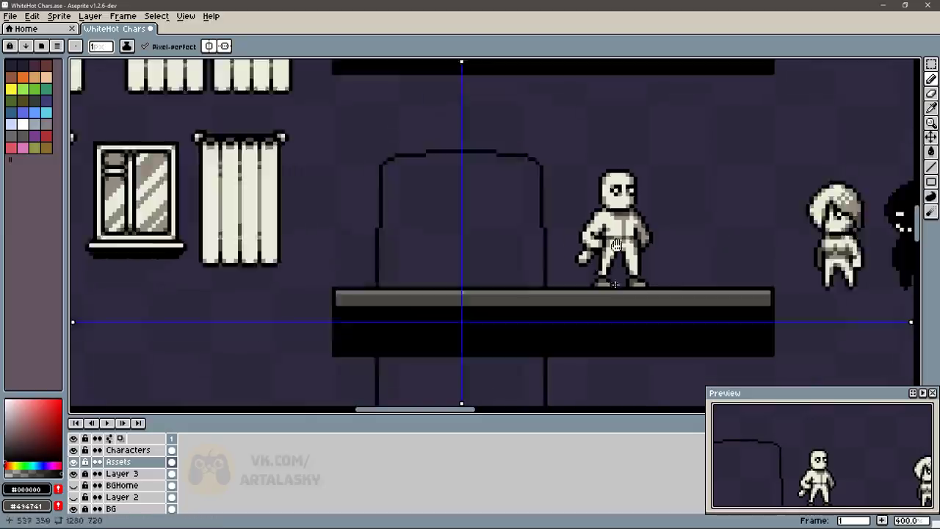
{"action": "scroll", "coordinate": [522, 291], "scroll_direction": "up", "scroll_amount": 1}
{"action": "key", "text": "m"}
{"action": "scroll", "coordinate": [500, 145], "scroll_direction": "up", "scroll_amount": 1}
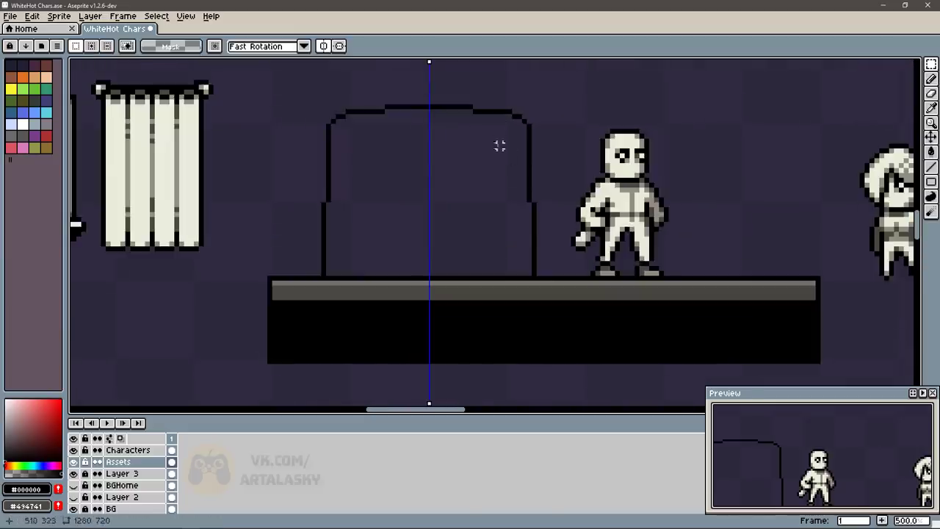
{"action": "key", "text": "b"}
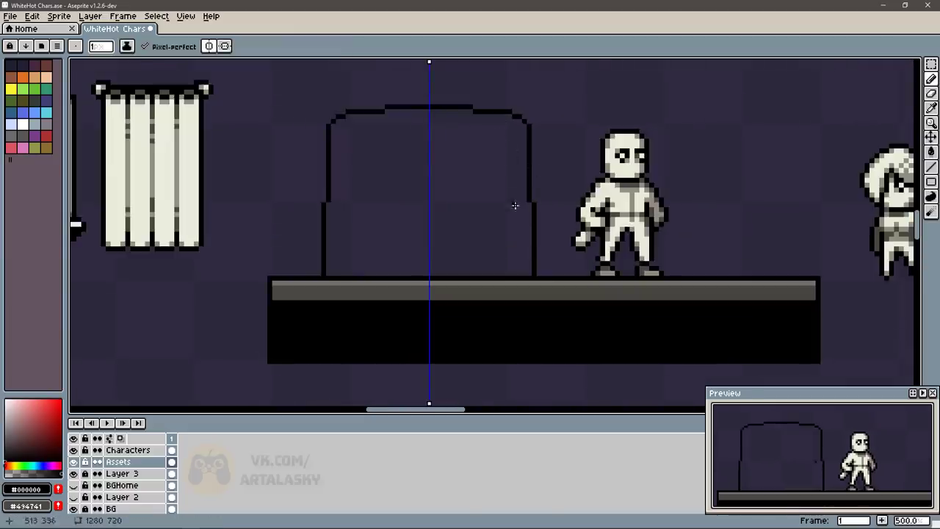
{"action": "left_click_drag", "start_coordinate": [520, 266], "coordinate": [523, 271]}
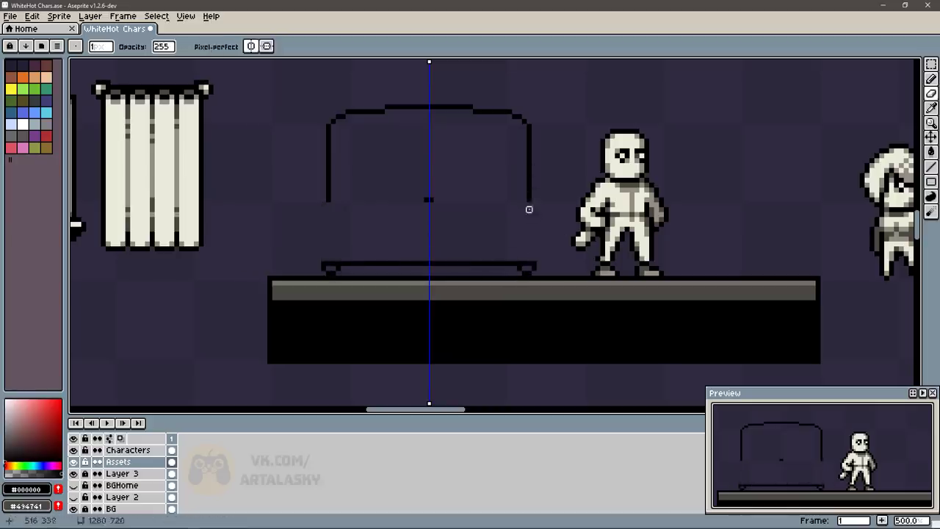
{"action": "mouse_move", "coordinate": [529, 209]}
{"action": "left_mouse_down"}
{"action": "mouse_move", "coordinate": [536, 260]}
{"action": "mouse_move", "coordinate": [524, 272]}
{"action": "left_mouse_up"}
{"action": "key", "text": "ctrl+z"}
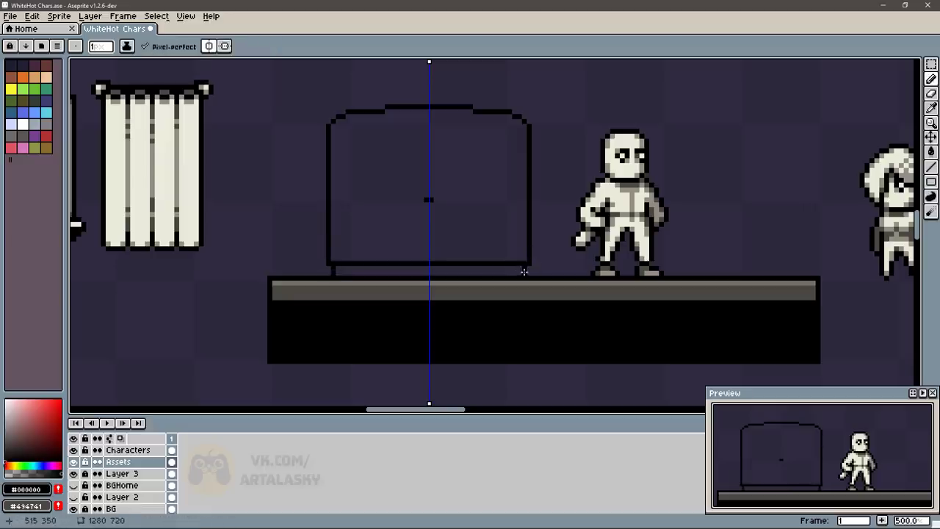
- Draw a horizontal mattress line and mirrored pillow sides on the headboard
{"action": "key", "text": "e"}
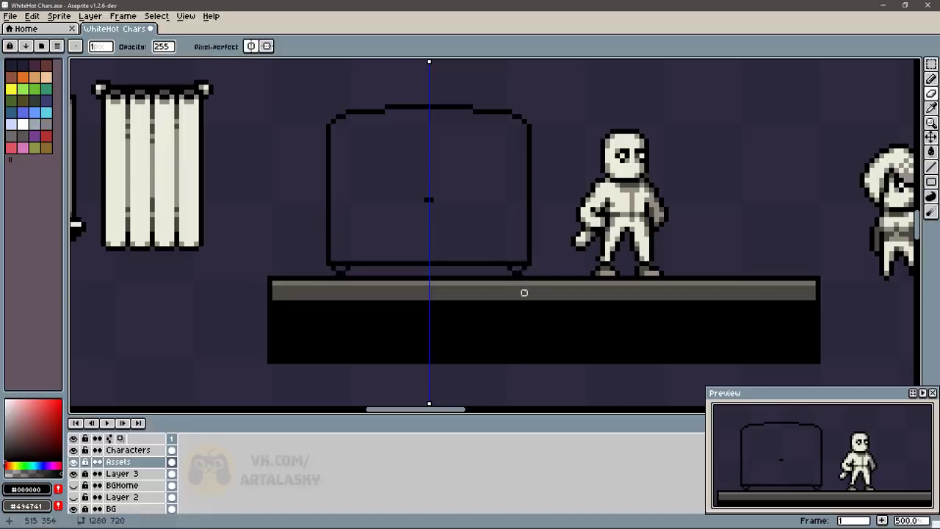
{"action": "key", "text": "l"}
{"action": "left_click_drag", "start_coordinate": [429, 204], "coordinate": [522, 209]}
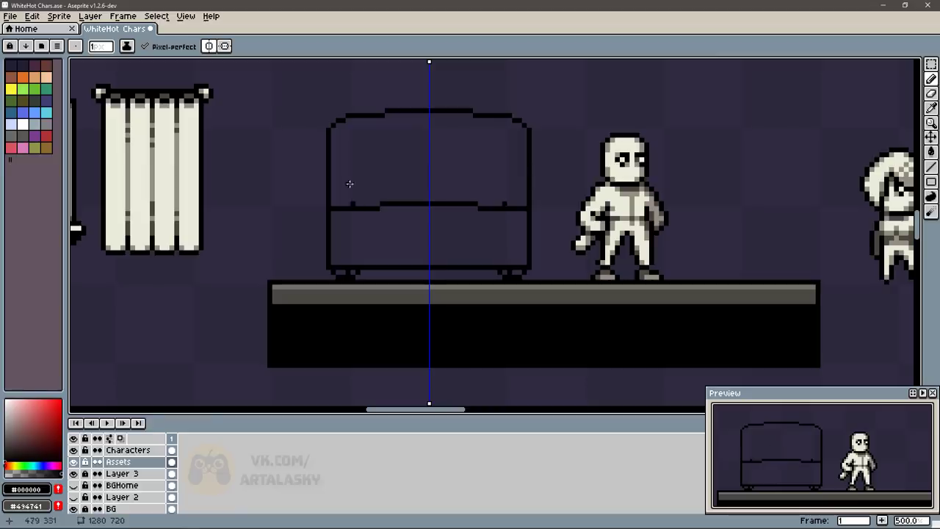
{"action": "mouse_move", "coordinate": [352, 206]}
{"action": "left_mouse_down"}
{"action": "mouse_move", "coordinate": [351, 167]}
{"action": "mouse_move", "coordinate": [393, 168]}
{"action": "mouse_move", "coordinate": [413, 203]}
{"action": "left_mouse_up"}
- Touch up the mirrored pillow corners, erasing and adding pixels for small flared tips
{"action": "key", "text": "ctrl+f"}
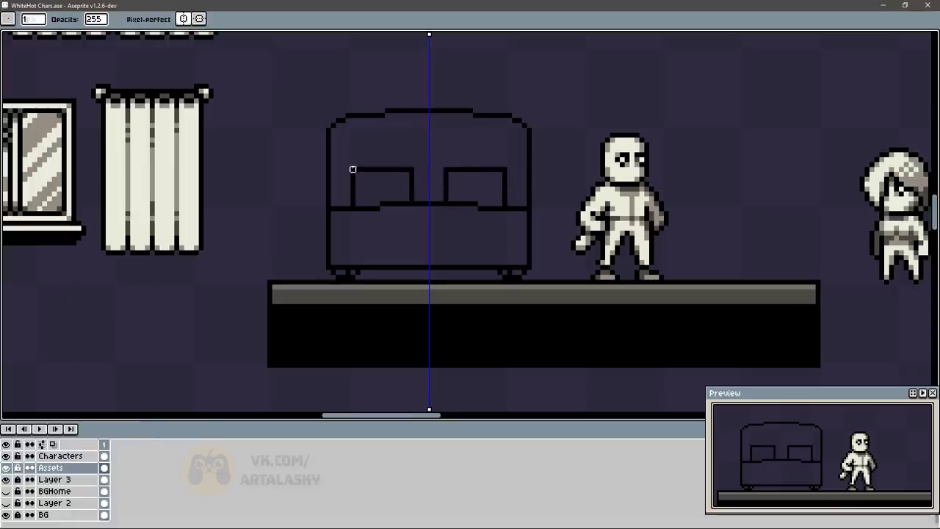
{"action": "right_click", "coordinate": [352, 169]}
{"action": "key", "text": "ctrl+f"}
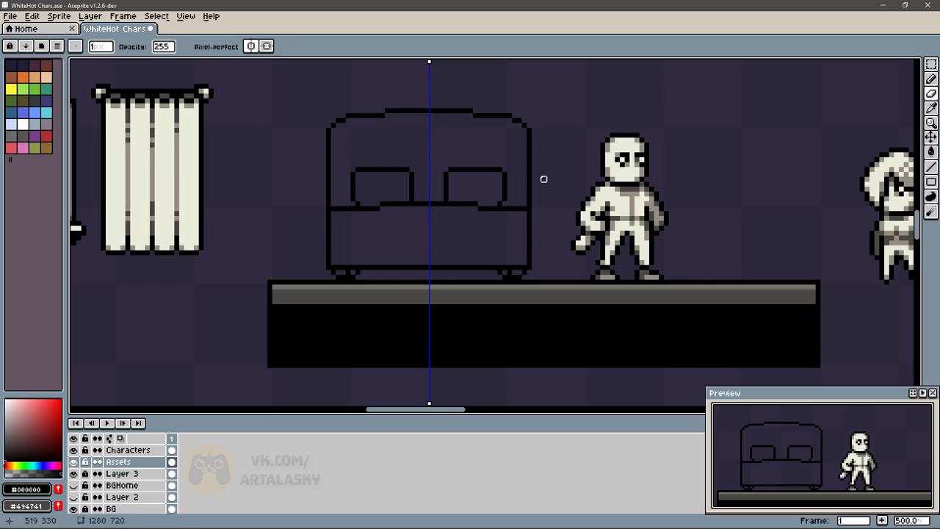
{"action": "key", "text": "b"}
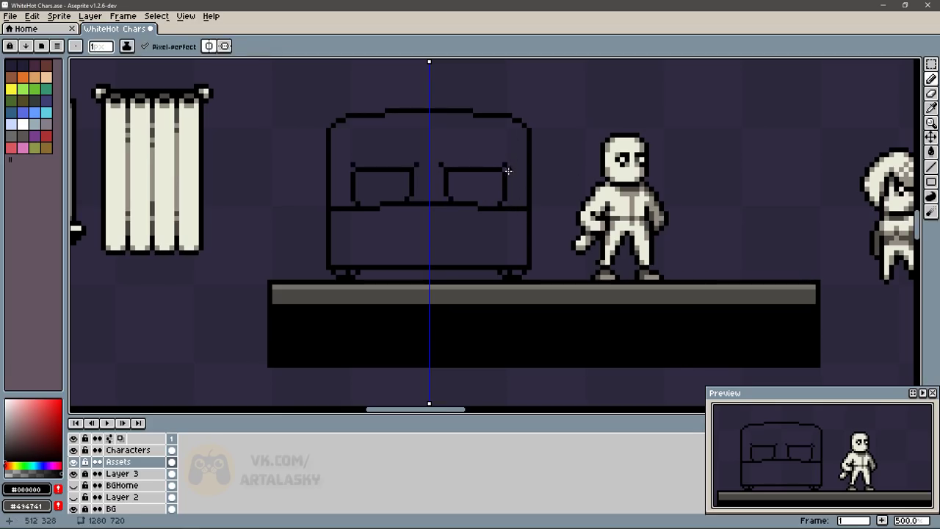
{"action": "left_click", "coordinate": [509, 174]}
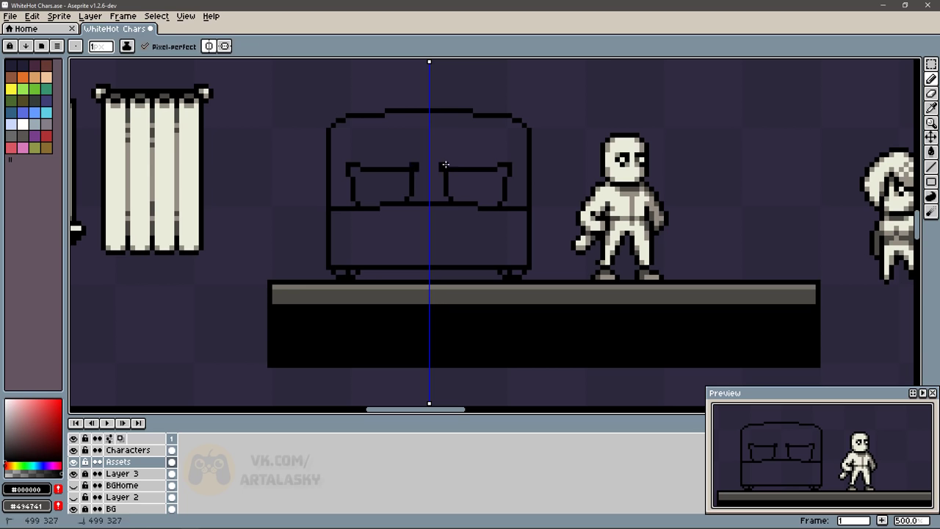
{"action": "key", "text": "e"}
{"action": "key", "text": "b"}
{"action": "key", "text": "e"}
{"action": "key", "text": "b"}
{"action": "key", "text": "e"}
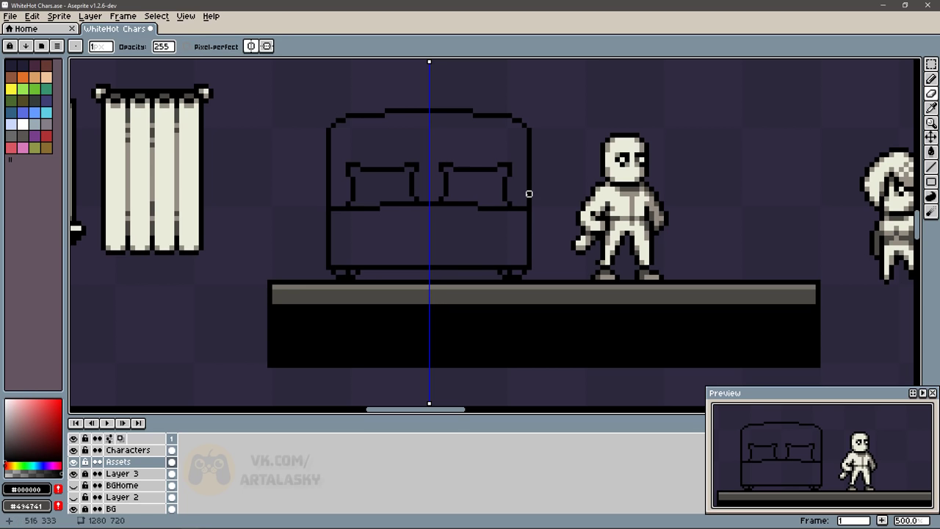
{"action": "key", "text": "b"}
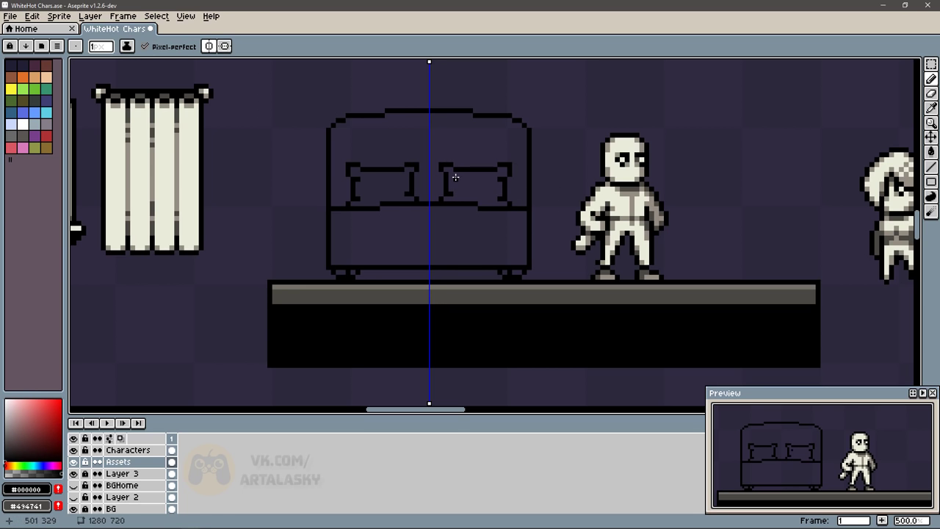
- Move the bed headboard down about 28 pixels and fill the mattress and headboard cream
{"action": "key", "text": "e"}
{"action": "key", "text": "b"}
{"action": "key", "text": "e"}
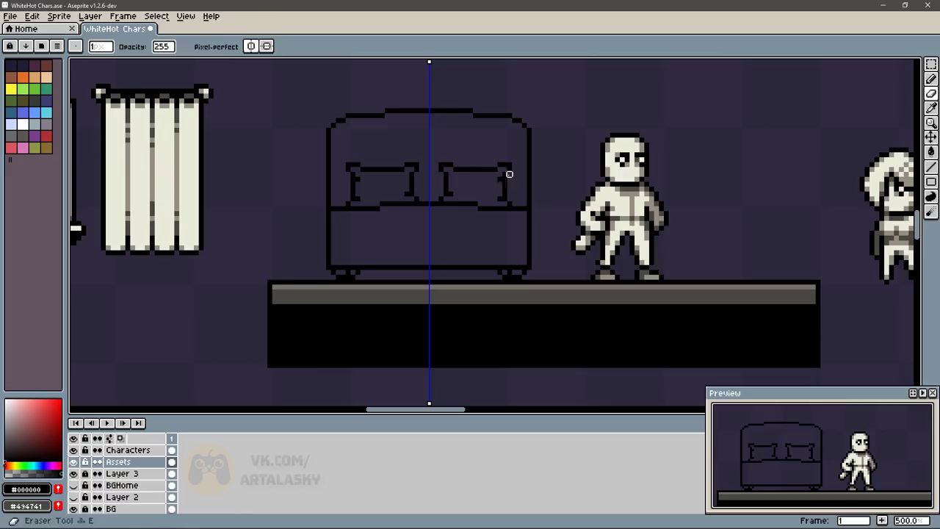
{"action": "key", "text": "b"}
{"action": "key", "text": "m"}
{"action": "mouse_move", "coordinate": [299, 97]}
{"action": "left_mouse_down"}
{"action": "mouse_move", "coordinate": [556, 156]}
{"action": "mouse_move", "coordinate": [537, 168]}
{"action": "left_mouse_up"}
{"action": "key", "text": "Return"}
{"action": "key", "text": "g"}
{"action": "left_click", "coordinate": [441, 238]}
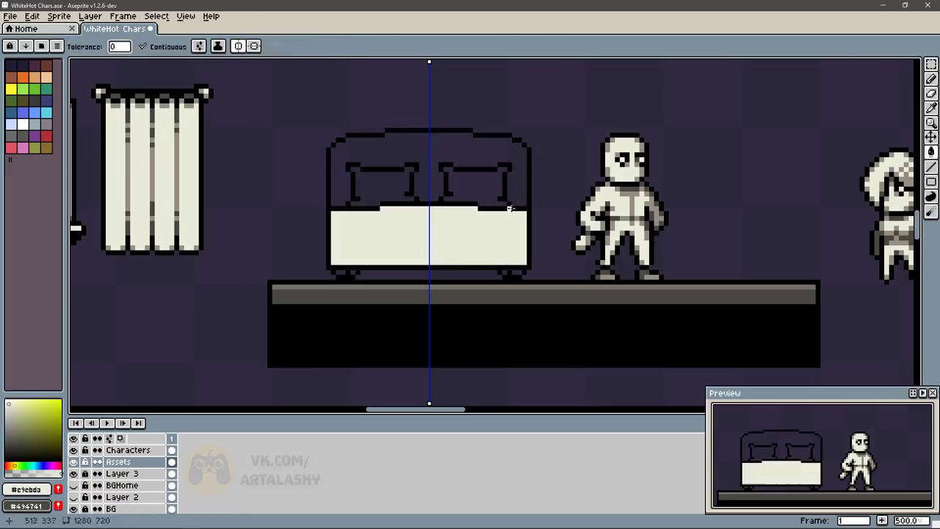
{"action": "left_click", "coordinate": [515, 147]}
- Shade the pillow corners, lower edge and outer sides with mirrored mid grey #928e82 pixels
{"action": "left_click", "coordinate": [523, 243], "text": "alt"}
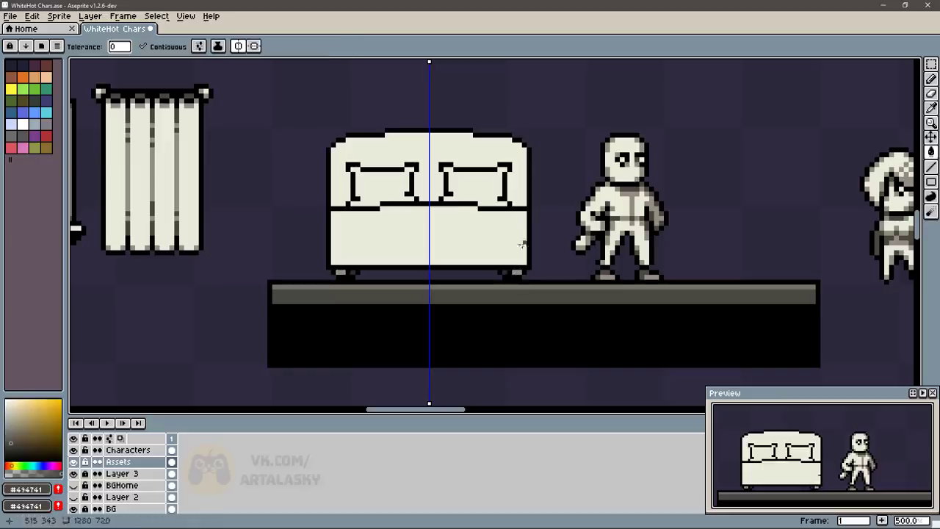
{"action": "key", "text": "b"}
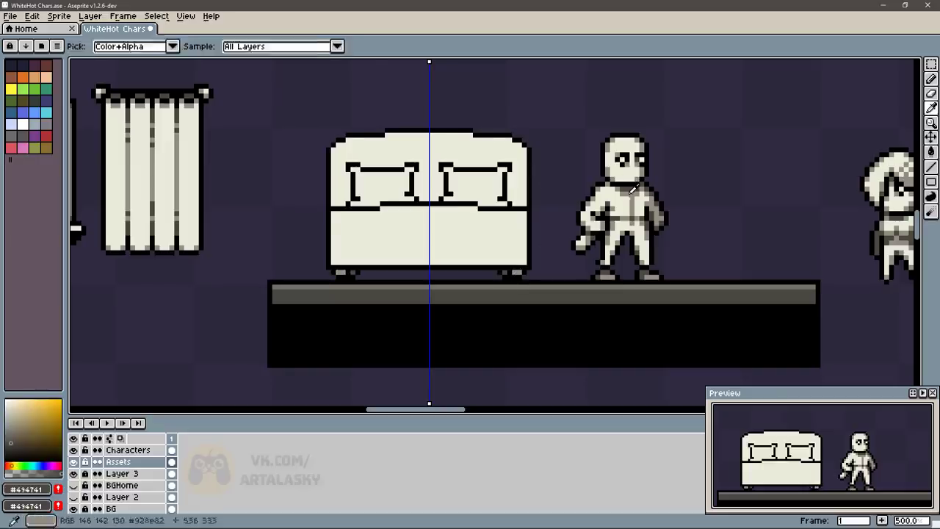
{"action": "left_click", "coordinate": [514, 273], "text": "alt"}
{"action": "scroll", "coordinate": [540, 198], "scroll_direction": "up", "scroll_amount": 2}
{"action": "left_click", "coordinate": [506, 196]}
{"action": "left_click", "coordinate": [455, 202]}
{"action": "left_click", "coordinate": [454, 206]}
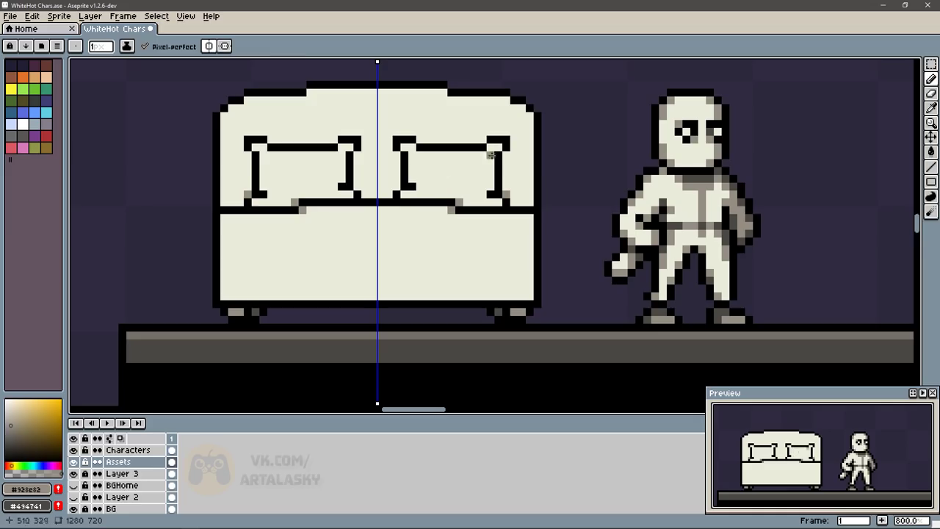
{"action": "left_click", "coordinate": [483, 194]}
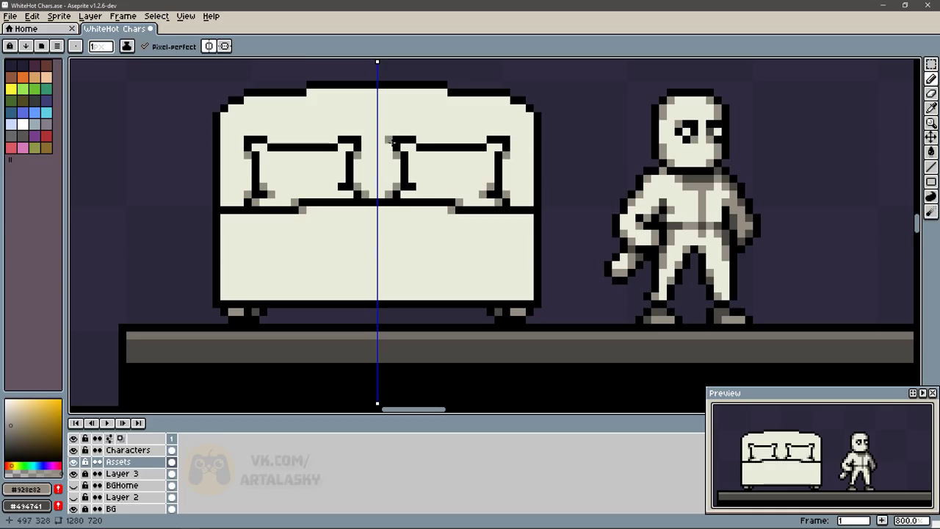
{"action": "left_click", "coordinate": [419, 140]}
{"action": "left_click", "coordinate": [420, 187]}
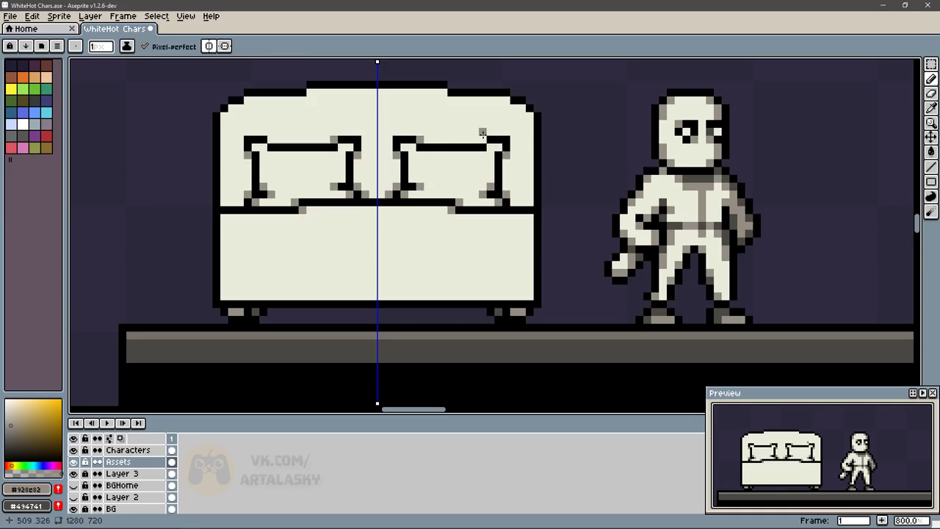
{"action": "left_click", "coordinate": [437, 186], "text": "shift"}
{"action": "left_click_drag", "start_coordinate": [492, 156], "coordinate": [493, 169]}
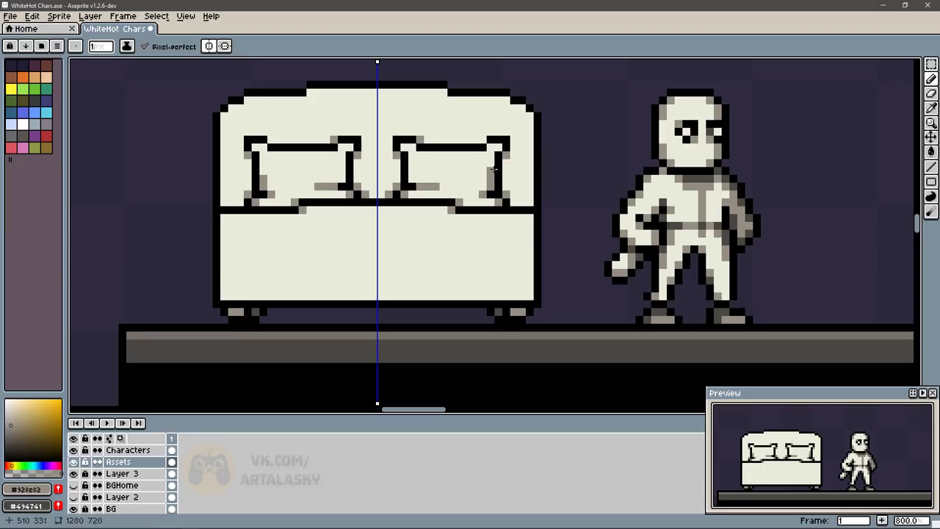
- Add dark grey #494741 strokes along the pillow edges
{"action": "left_click", "coordinate": [476, 163], "text": "alt"}
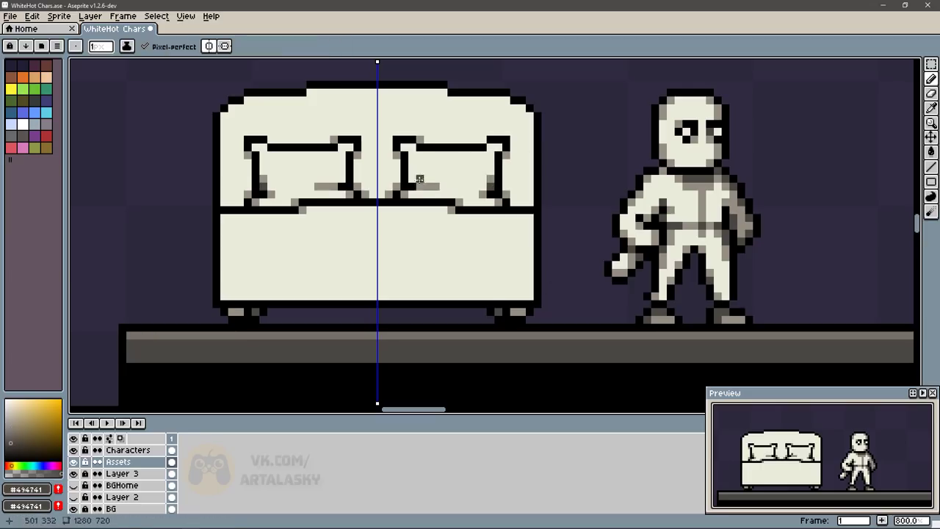
{"action": "left_click_drag", "start_coordinate": [507, 163], "coordinate": [507, 172]}
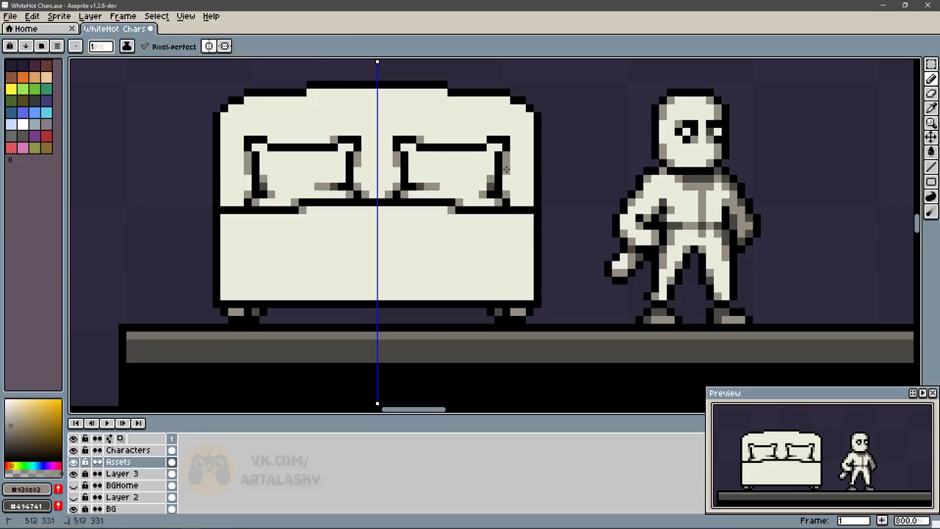
{"action": "left_click", "coordinate": [396, 171]}
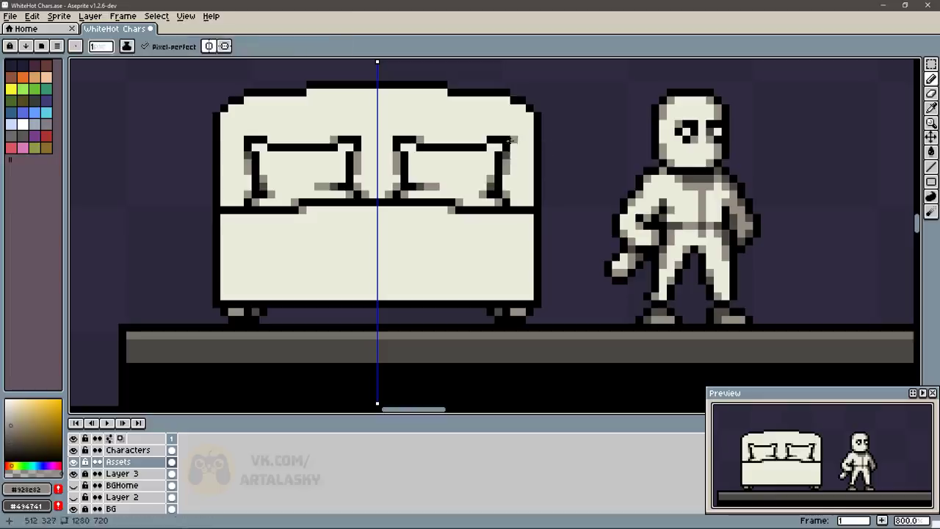
{"action": "left_click", "coordinate": [515, 163], "text": "alt"}
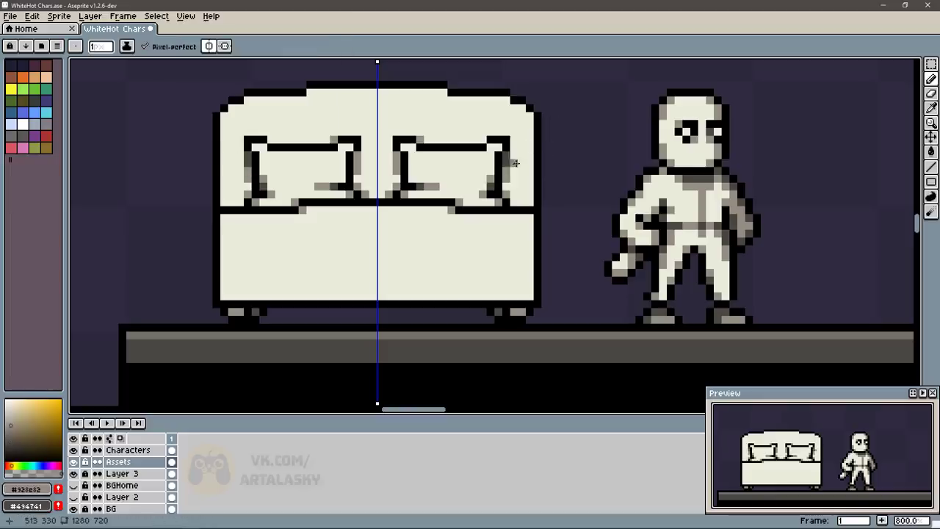
{"action": "left_click", "coordinate": [464, 147], "text": "alt"}
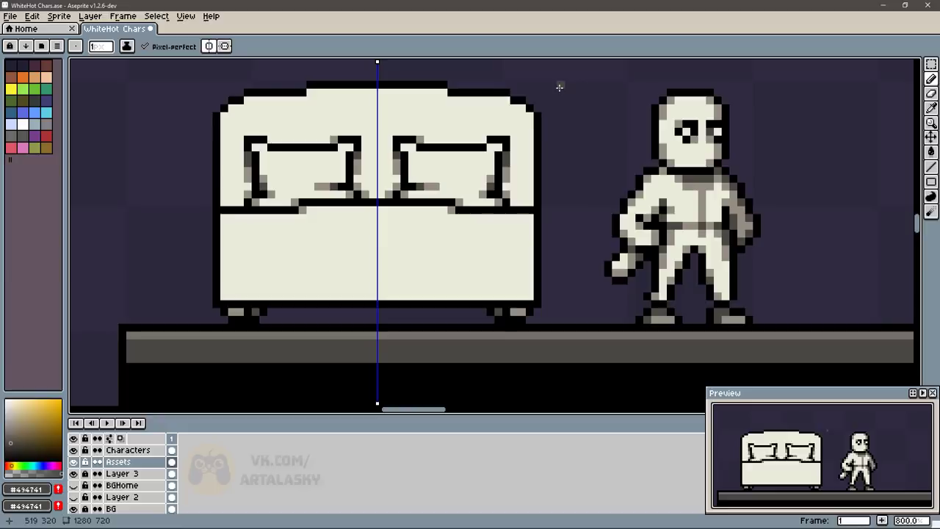
{"action": "left_click", "coordinate": [499, 195], "text": "alt"}
- Draw a black line across the lower bed and shade its four corners grey
{"action": "left_click", "coordinate": [519, 299], "text": "alt"}
{"action": "left_click", "coordinate": [533, 284], "text": "shift"}
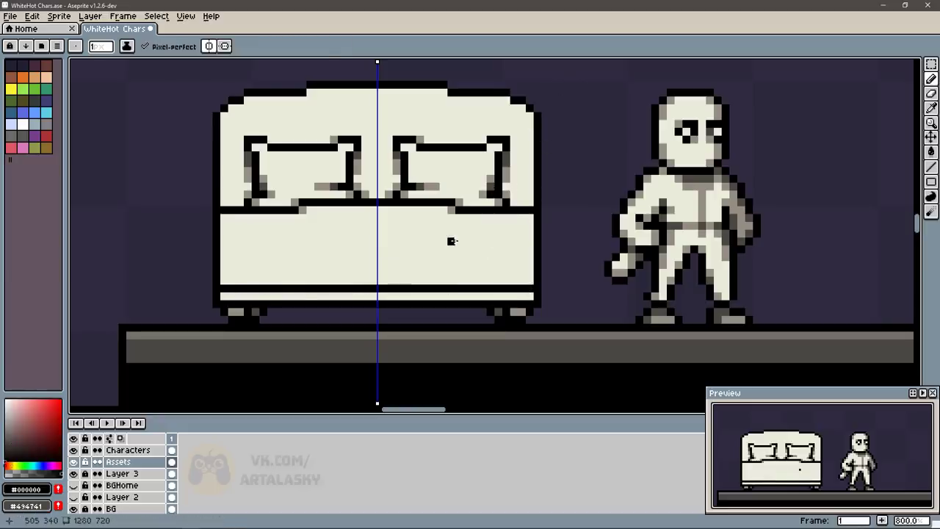
{"action": "left_click", "coordinate": [433, 186], "text": "alt"}
{"action": "left_click", "coordinate": [530, 280]}
{"action": "left_click", "coordinate": [224, 280]}
{"action": "left_click", "coordinate": [225, 217]}
{"action": "left_click", "coordinate": [526, 217]}
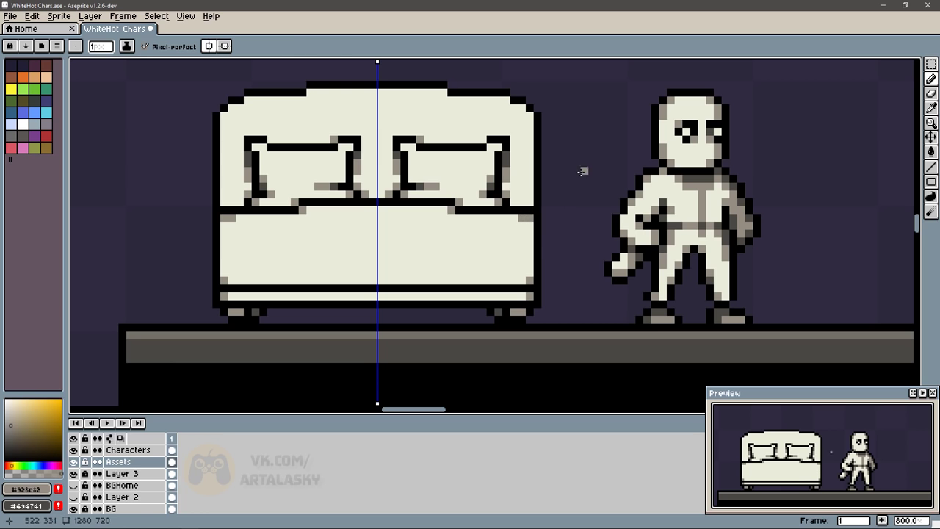
- Shade both ends of the pillow line and add grey pixels beneath it
{"action": "left_click", "coordinate": [530, 218], "text": "alt"}
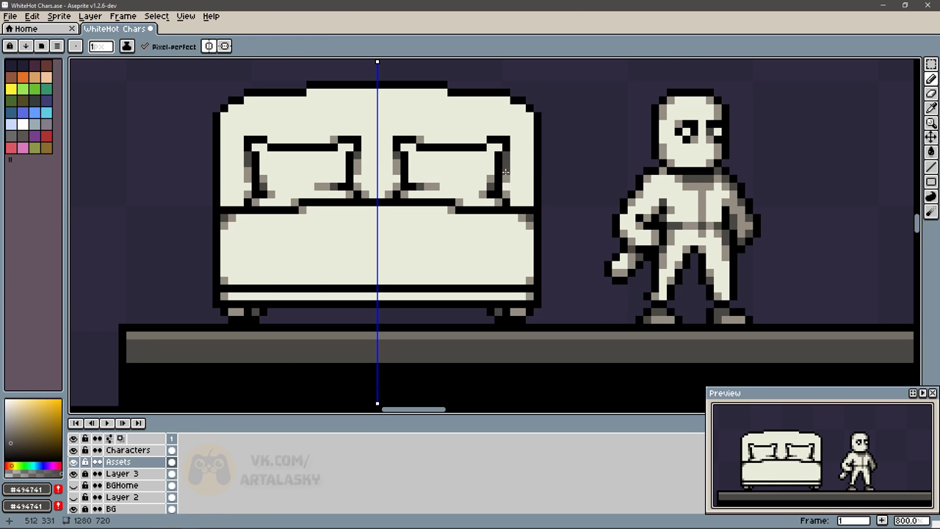
{"action": "left_click", "coordinate": [454, 207], "text": "alt"}
{"action": "left_click", "coordinate": [463, 203]}
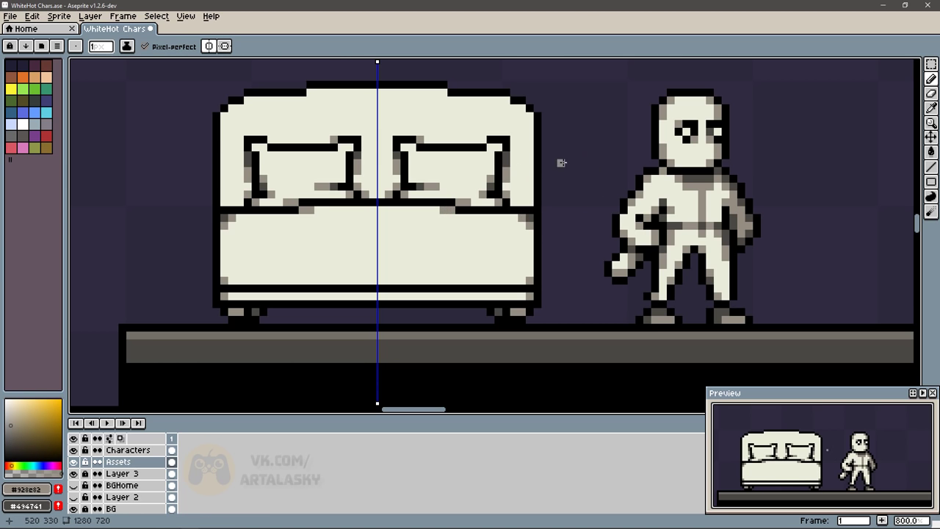
{"action": "left_click", "coordinate": [357, 203], "text": "alt"}
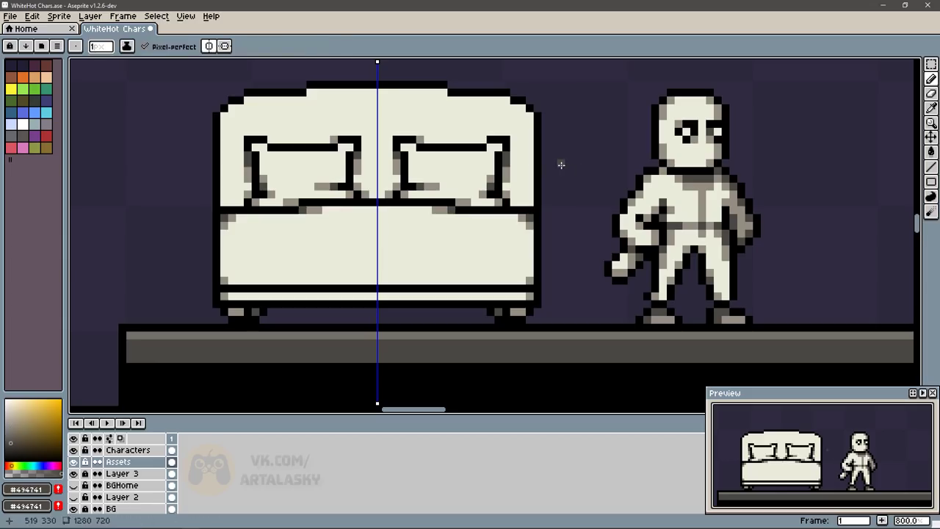
{"action": "left_click", "coordinate": [436, 210], "text": "alt"}
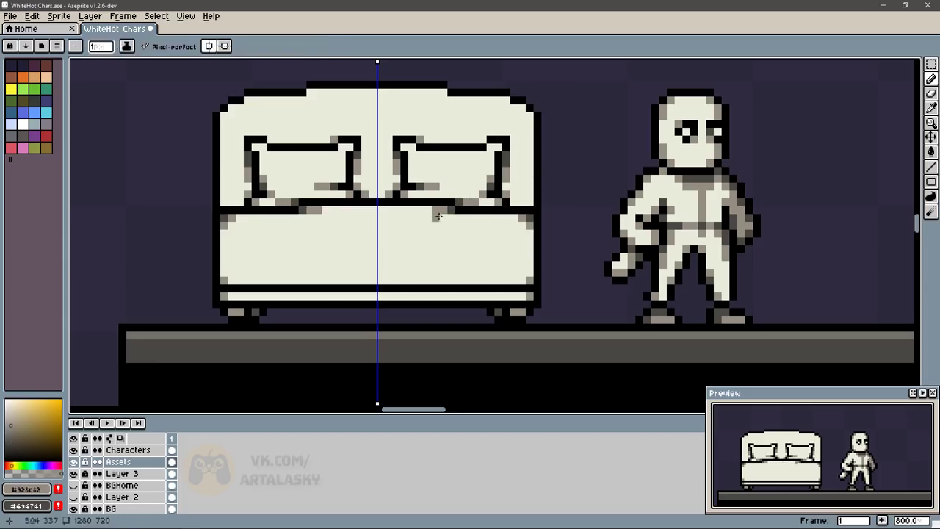
{"action": "left_click", "coordinate": [421, 210]}
{"action": "left_click", "coordinate": [423, 205], "text": "alt"}
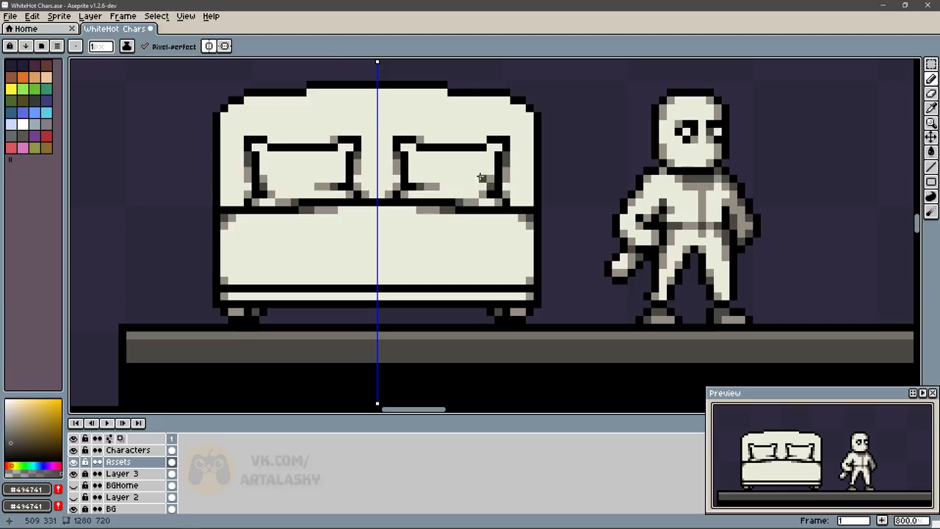
{"action": "left_click", "coordinate": [414, 210], "text": "alt"}
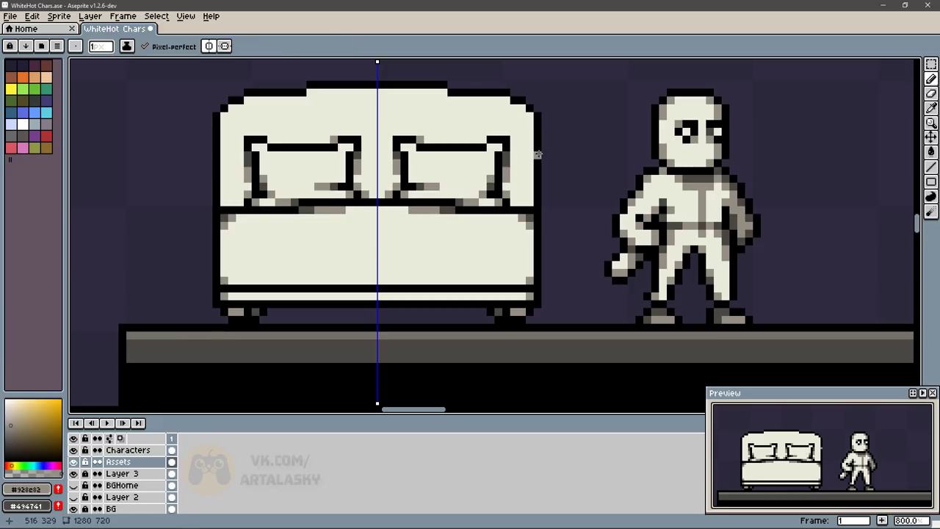
{"action": "left_click", "coordinate": [539, 180], "text": "alt"}
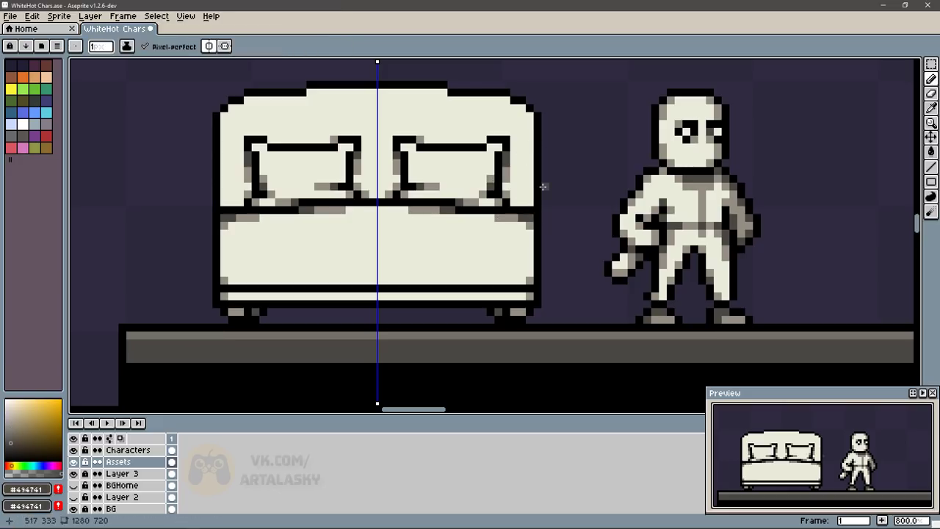
- Paint mirrored grey shading along the sofa's side edges, then touch parts back to cream
{"action": "left_click", "coordinate": [523, 218], "text": "alt"}
{"action": "left_click_drag", "start_coordinate": [530, 213], "coordinate": [530, 233]}
{"action": "left_click", "coordinate": [530, 200], "text": "alt"}
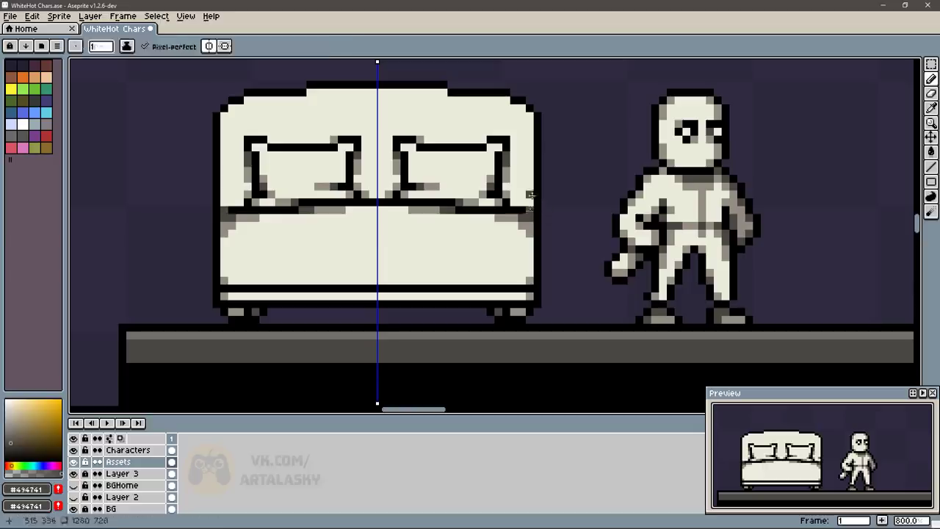
{"action": "left_click", "coordinate": [539, 186], "text": "alt"}
{"action": "left_click", "coordinate": [523, 196], "text": "alt"}
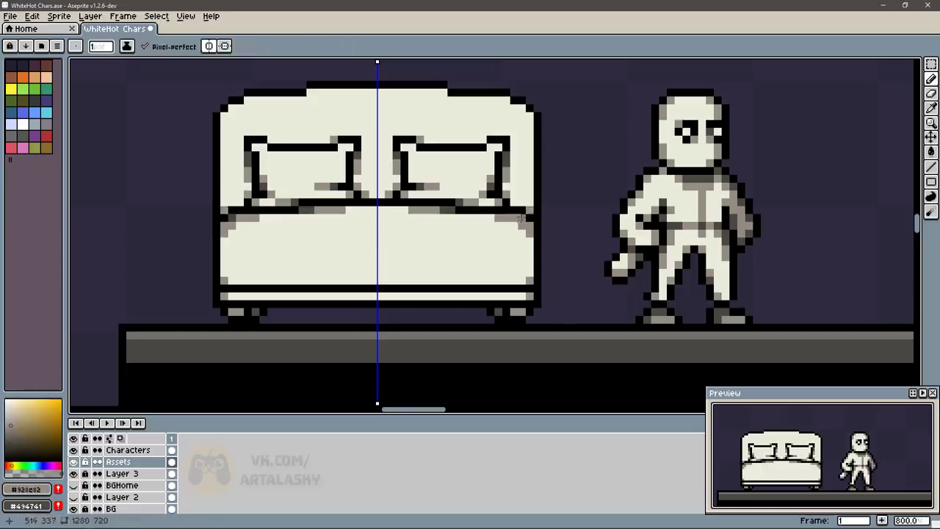
{"action": "left_click", "coordinate": [522, 225], "text": "alt"}
{"action": "left_click_drag", "start_coordinate": [525, 223], "coordinate": [530, 229]}
{"action": "left_click", "coordinate": [514, 217], "text": "alt"}
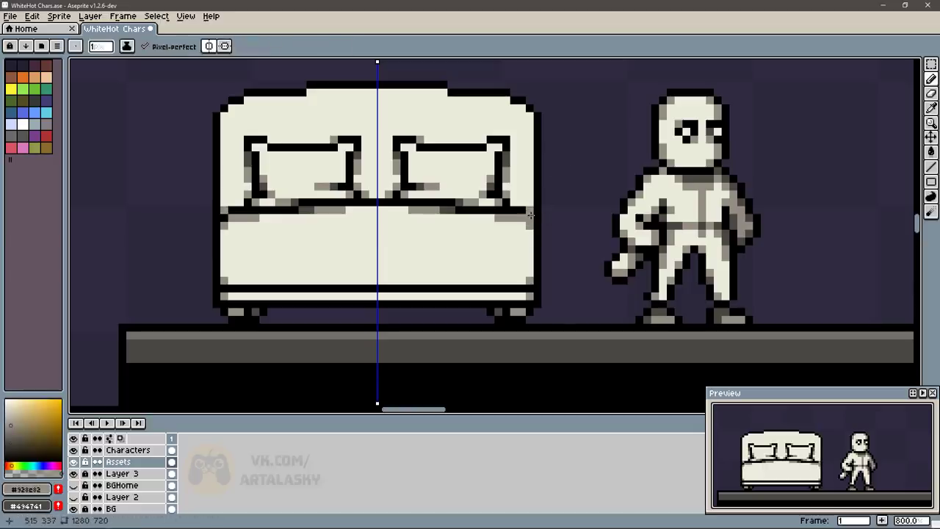
- Shade the sofa's top edge and corners grey, discarding a trial black seat line
{"action": "left_click_drag", "start_coordinate": [523, 110], "coordinate": [423, 92]}
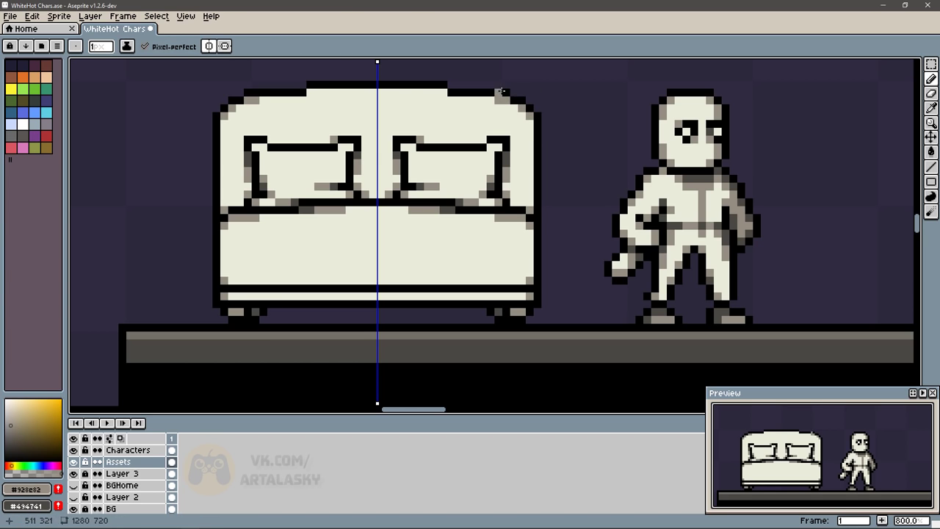
{"action": "left_click", "coordinate": [507, 99], "text": "alt"}
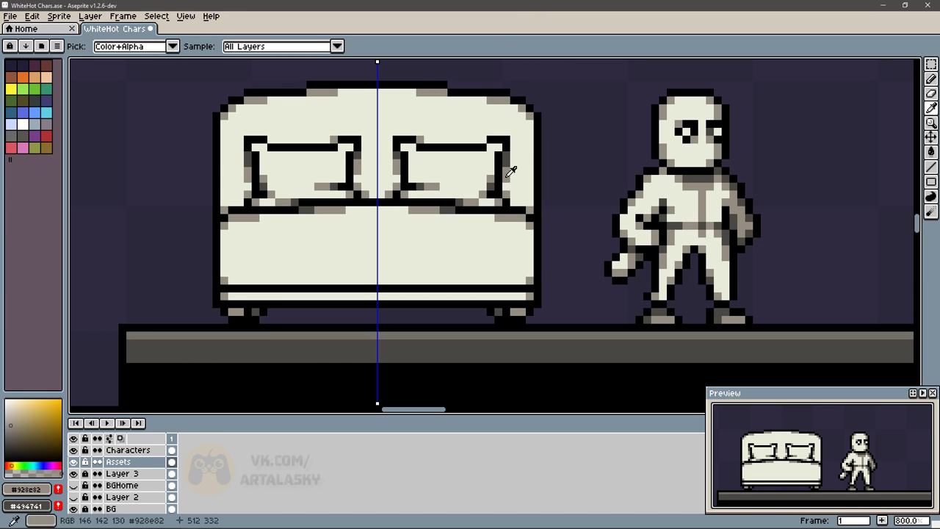
{"action": "left_click", "coordinate": [536, 220], "text": "alt"}
{"action": "left_click_drag", "start_coordinate": [531, 232], "coordinate": [378, 232]}
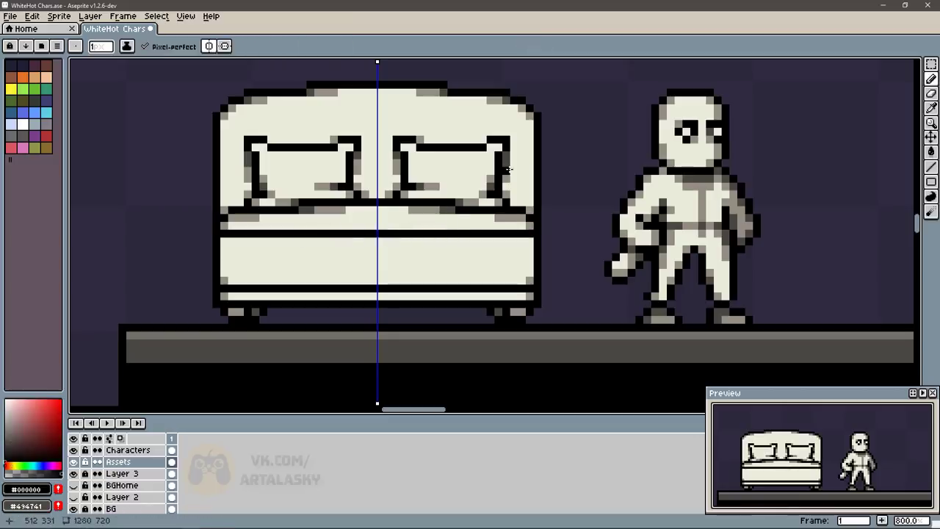
{"action": "key", "text": "ctrl+z"}
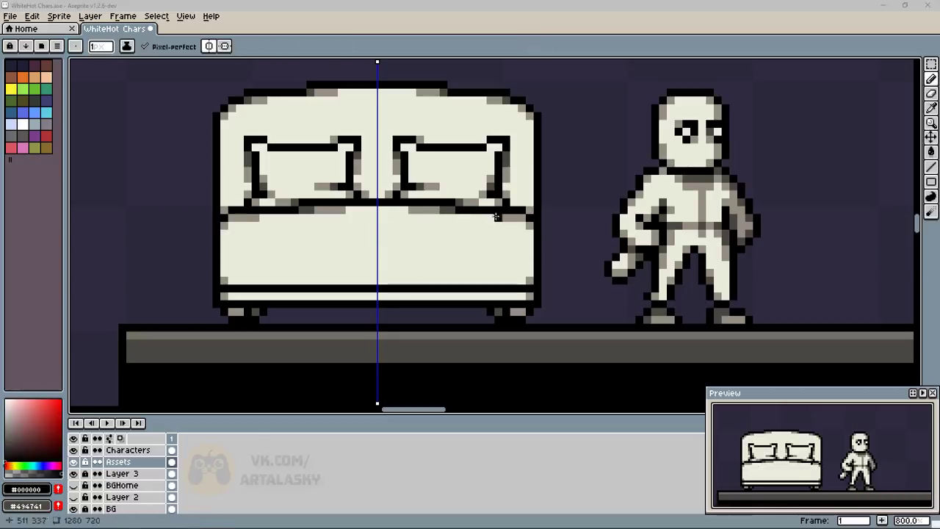
- Draw grey lines along the sofa's base and seat, darkening the seat line's ends black
{"action": "left_click", "coordinate": [525, 294]}
{"action": "key", "text": "v"}
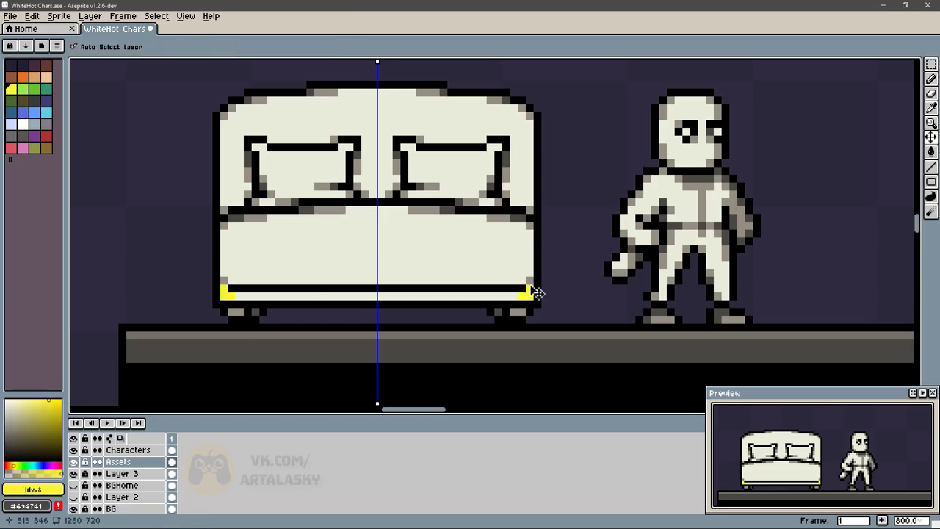
{"action": "key", "text": "b"}
{"action": "left_click_drag", "start_coordinate": [526, 296], "coordinate": [378, 297]}
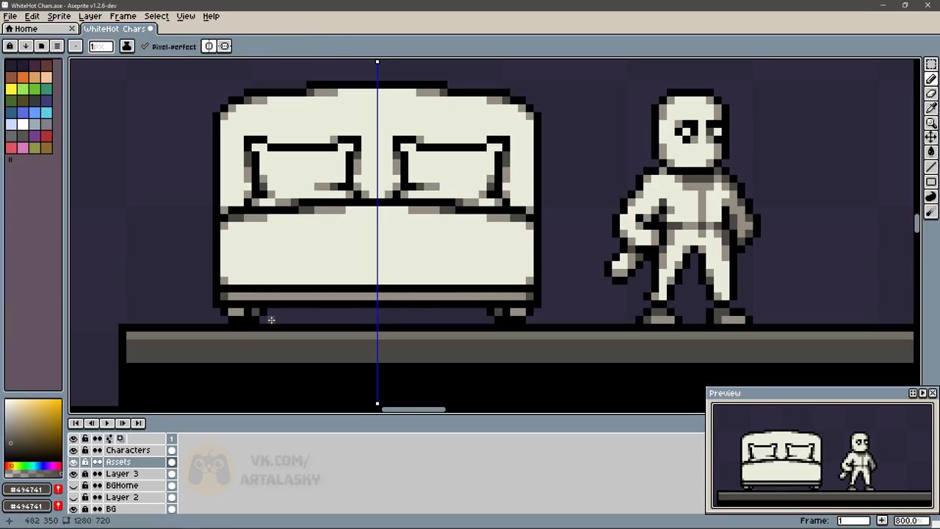
{"action": "left_click_drag", "start_coordinate": [530, 249], "coordinate": [377, 248]}
{"action": "left_click", "coordinate": [534, 250], "text": "alt"}
{"action": "left_click", "coordinate": [527, 250]}
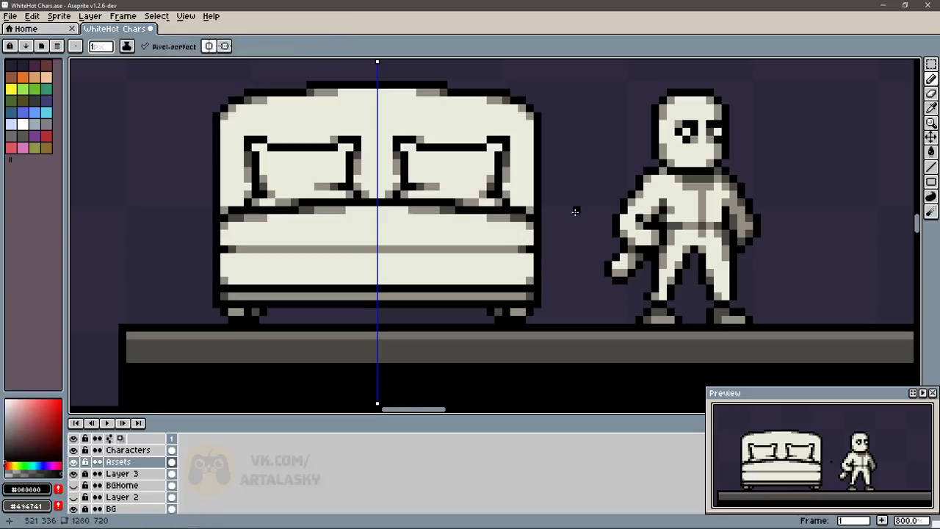
{"action": "scroll", "coordinate": [575, 212], "scroll_direction": "down", "scroll_amount": 3}
- Select and cut the whole sofa, then select its spot on the assets sheet
{"action": "key", "text": "m"}
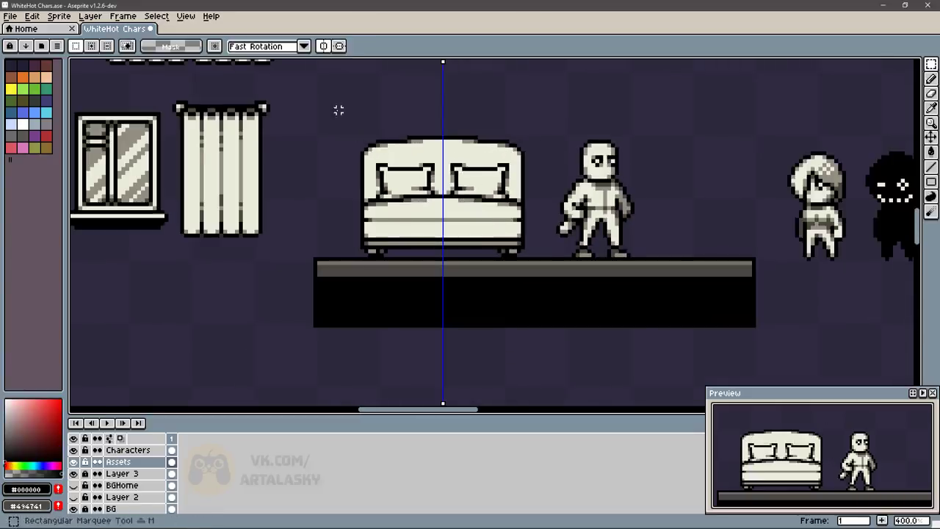
{"action": "left_click_drag", "start_coordinate": [335, 109], "coordinate": [550, 259]}
{"action": "key", "text": "Delete"}
{"action": "scroll", "coordinate": [489, 245], "scroll_direction": "down", "scroll_amount": 2}
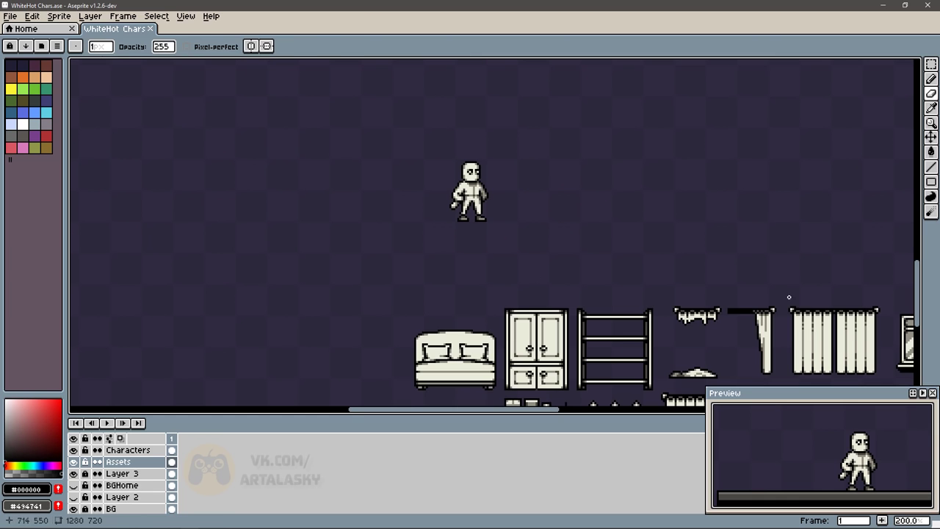
{"action": "mouse_move", "coordinate": [387, 325]}
{"action": "left_mouse_down"}
{"action": "mouse_move", "coordinate": [499, 399]}
{"action": "mouse_move", "coordinate": [577, 210]}
{"action": "mouse_move", "coordinate": [413, 210]}
{"action": "left_mouse_up"}
{"action": "scroll", "coordinate": [404, 220], "scroll_direction": "up", "scroll_amount": 3}
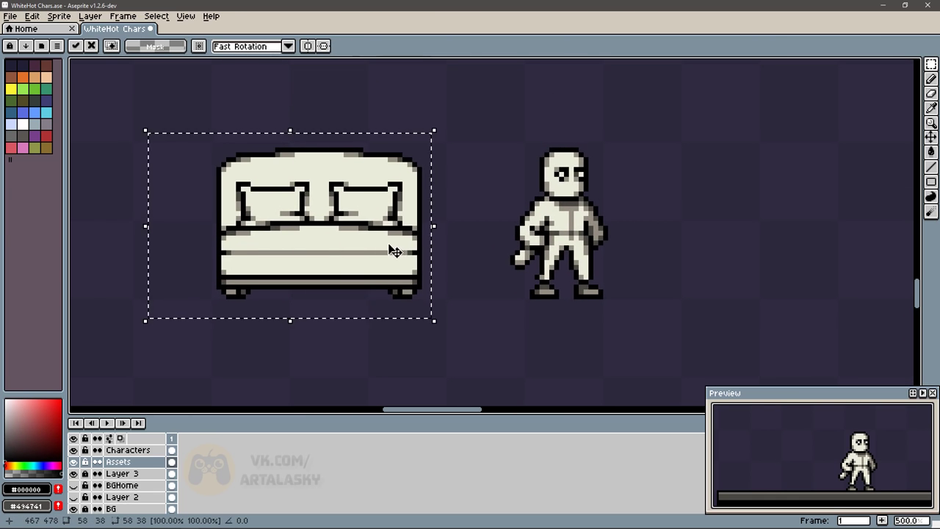
- Draw the nightstand box outline with a lid and a drawer divider between sofa and character
{"action": "key", "text": "b"}
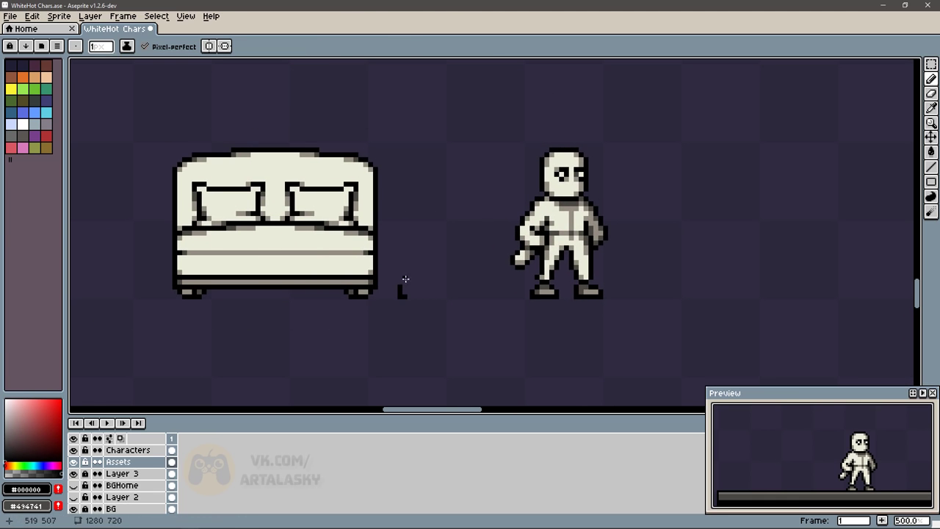
{"action": "left_click_drag", "start_coordinate": [405, 279], "coordinate": [398, 291]}
{"action": "key", "text": "e"}
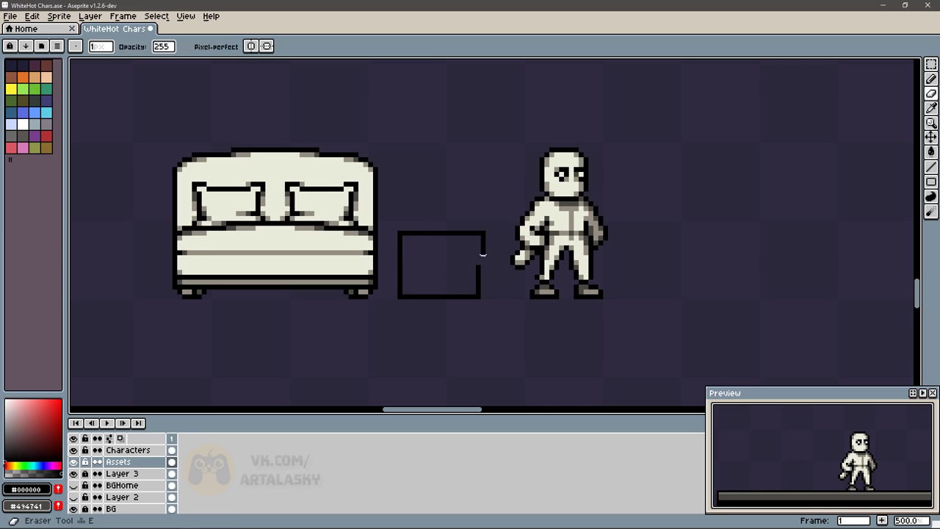
{"action": "key", "text": "b"}
{"action": "left_click_drag", "start_coordinate": [479, 235], "coordinate": [479, 266]}
{"action": "mouse_move", "coordinate": [401, 226]}
{"action": "left_mouse_down"}
{"action": "mouse_move", "coordinate": [478, 214]}
{"action": "mouse_move", "coordinate": [399, 222]}
{"action": "left_mouse_up"}
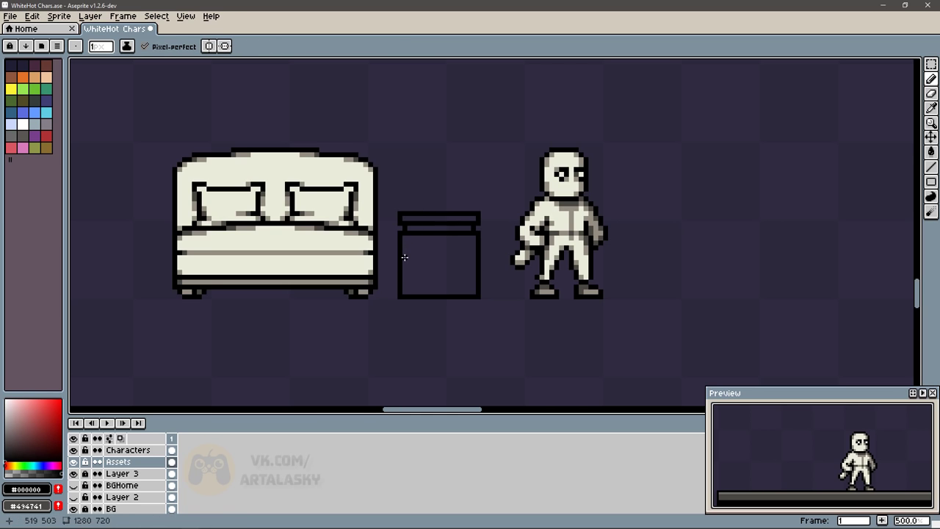
{"action": "left_click_drag", "start_coordinate": [405, 257], "coordinate": [476, 257]}
- Redraw the nightstand's bottom edge slightly higher above short legs, removing a stray vertical line
{"action": "left_click_drag", "start_coordinate": [478, 292], "coordinate": [409, 292]}
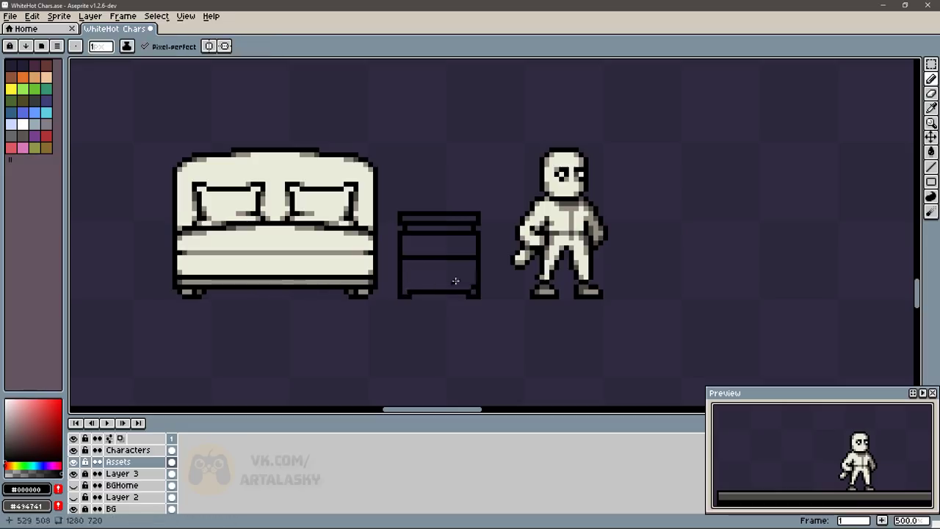
{"action": "left_click_drag", "start_coordinate": [408, 292], "coordinate": [480, 293]}
{"action": "key", "text": "ctrl+z"}
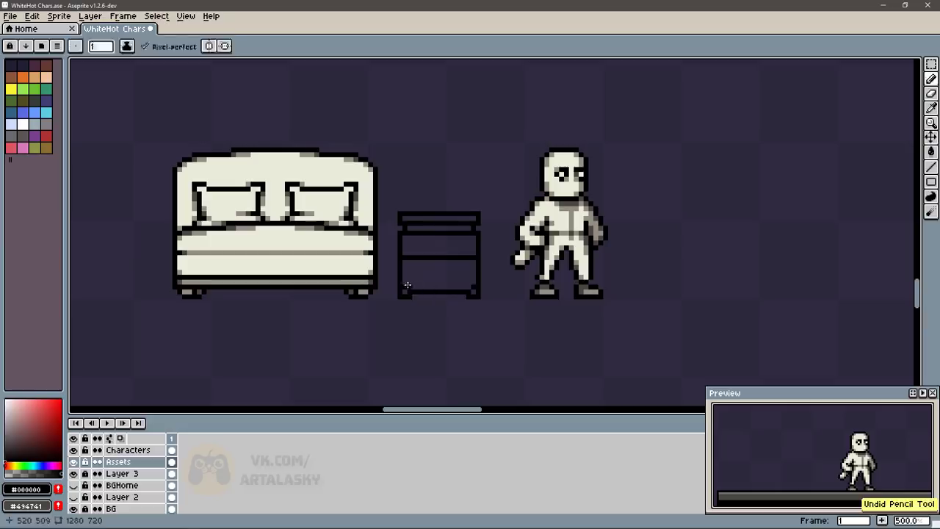
{"action": "left_click_drag", "start_coordinate": [406, 287], "coordinate": [477, 286]}
{"action": "key", "text": "e"}
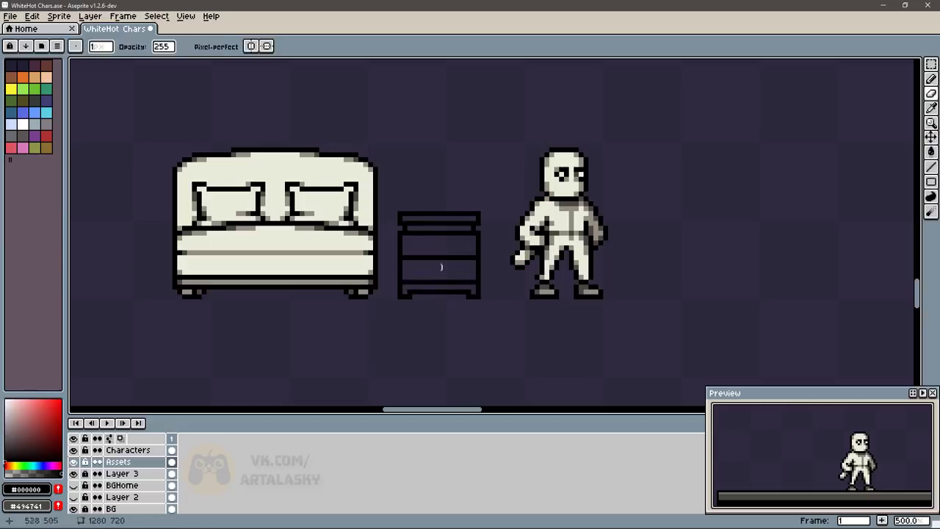
{"action": "key", "text": "b"}
{"action": "left_click_drag", "start_coordinate": [389, 214], "coordinate": [389, 296]}
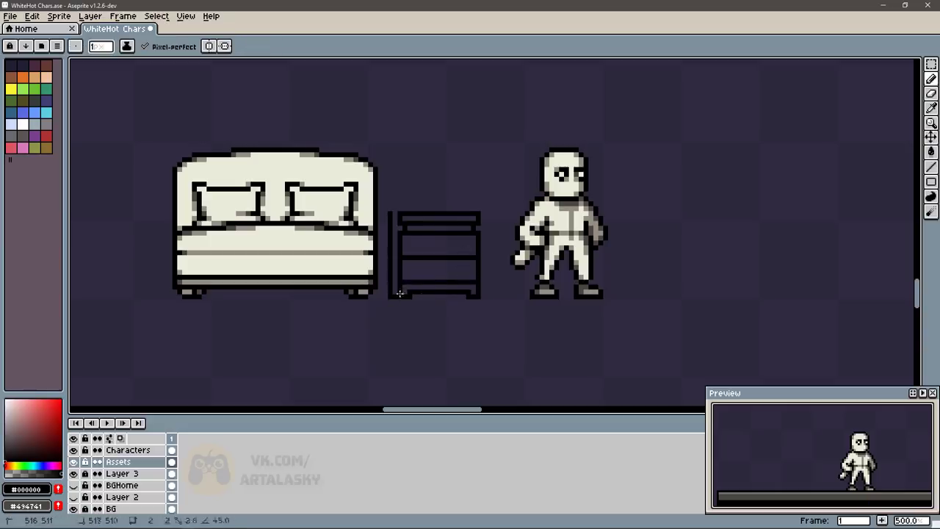
{"action": "key", "text": "v"}
{"action": "key", "text": "ctrl+z"}
{"action": "key", "text": "b"}
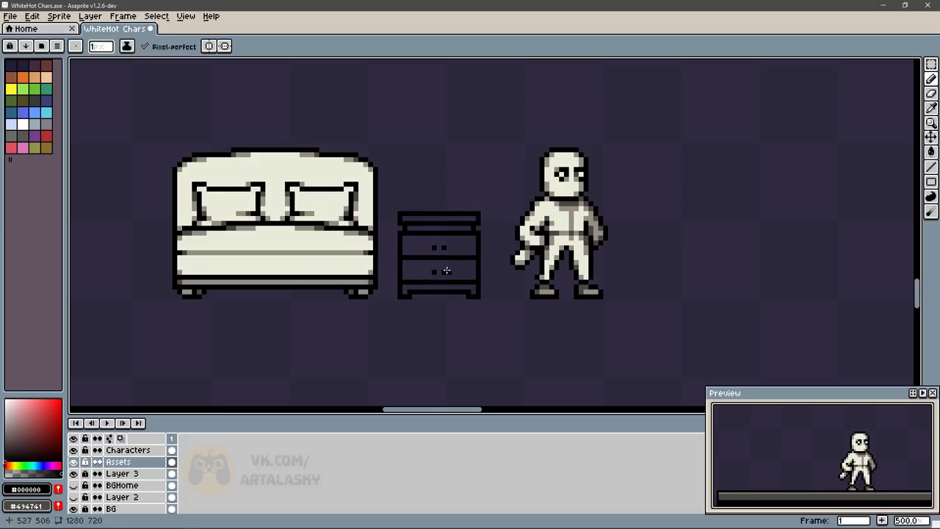
- Fill the nightstand's drawers and top strip with the light colour, undoing a dark base fill
{"action": "key", "text": "g"}
{"action": "left_click", "coordinate": [459, 232]}
{"action": "left_click", "coordinate": [459, 270]}
{"action": "left_click", "coordinate": [459, 219]}
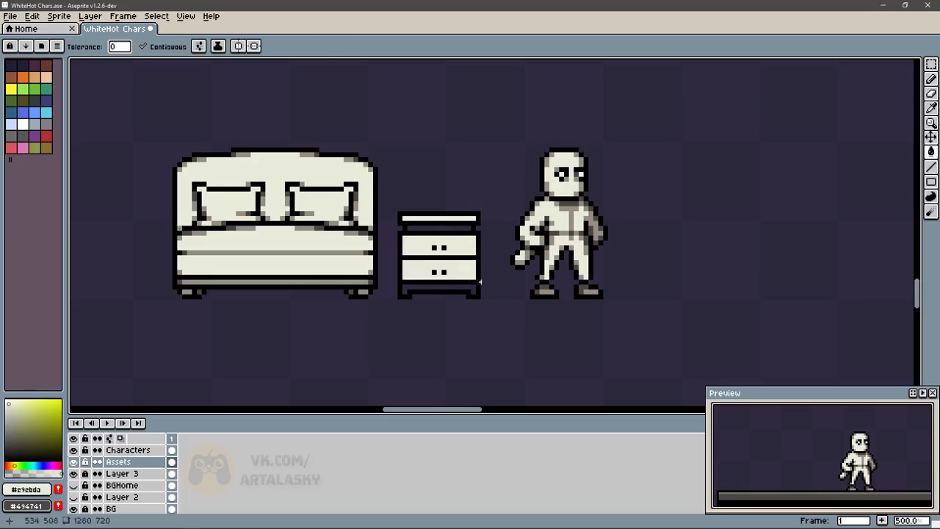
{"action": "left_click", "coordinate": [471, 289], "text": "alt"}
{"action": "left_click", "coordinate": [472, 291], "text": "alt"}
{"action": "left_click", "coordinate": [473, 292]}
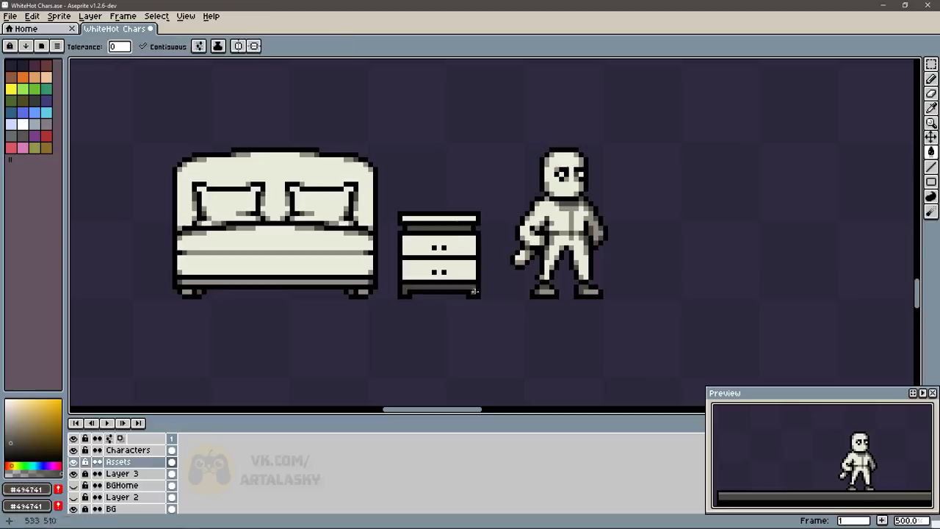
{"action": "key", "text": "ctrl+z"}
- Add light grey shading between the nightstand's drawer knobs
{"action": "key", "text": "b"}
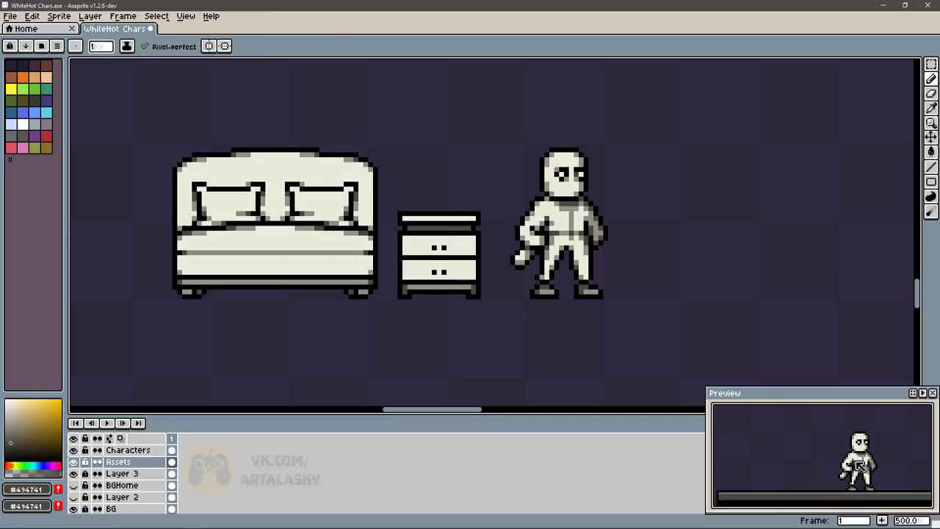
{"action": "left_click", "coordinate": [449, 278], "text": "alt"}
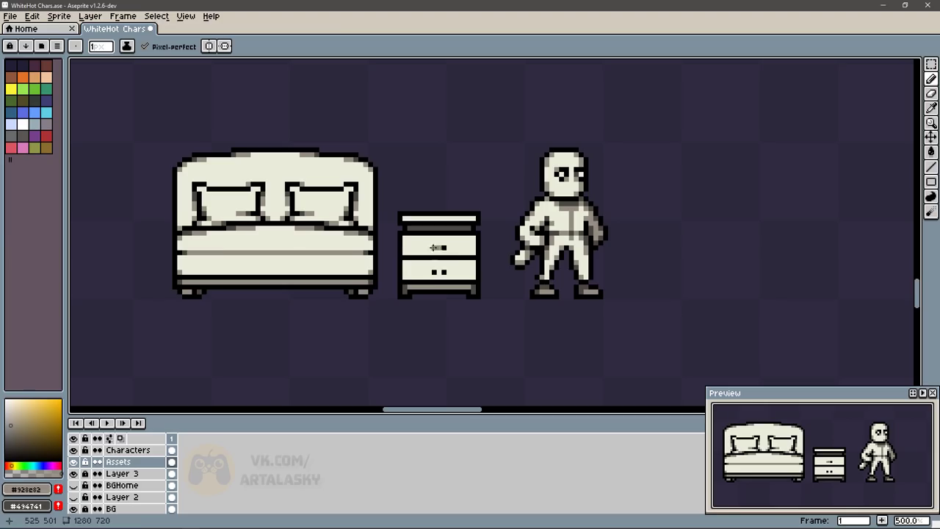
{"action": "left_click", "coordinate": [438, 247]}
{"action": "left_click", "coordinate": [439, 272]}
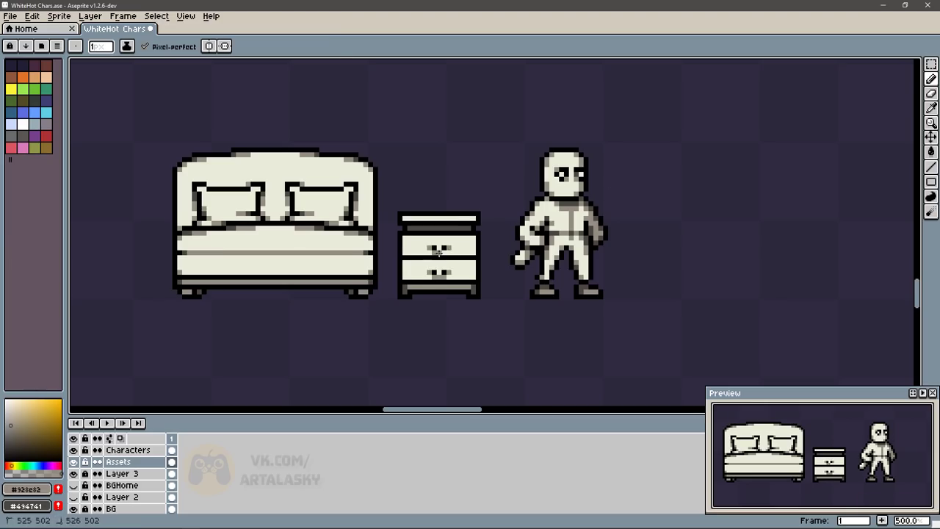
{"action": "left_click", "coordinate": [436, 251], "text": "alt"}
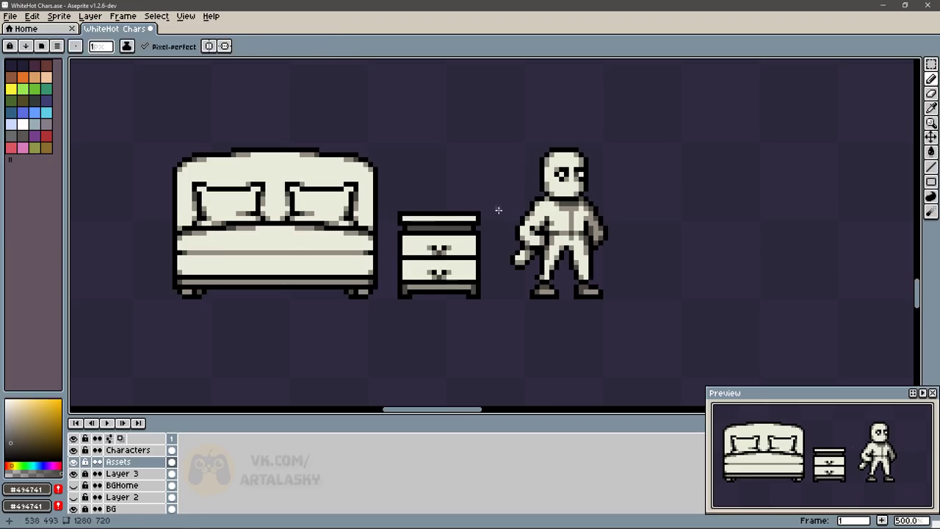
{"action": "left_click", "coordinate": [471, 262], "text": "alt"}
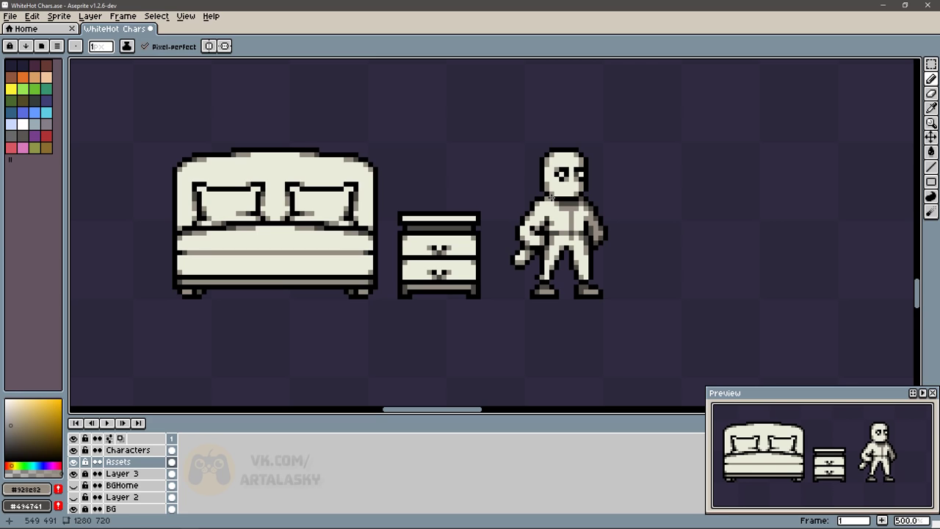
{"action": "left_click", "coordinate": [595, 189], "text": "alt"}
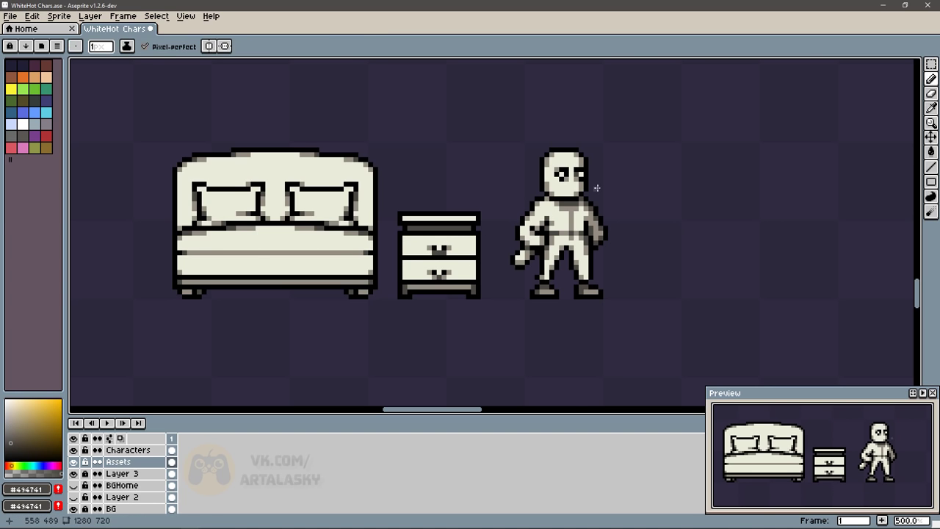
{"action": "left_click", "coordinate": [481, 213], "text": "alt"}
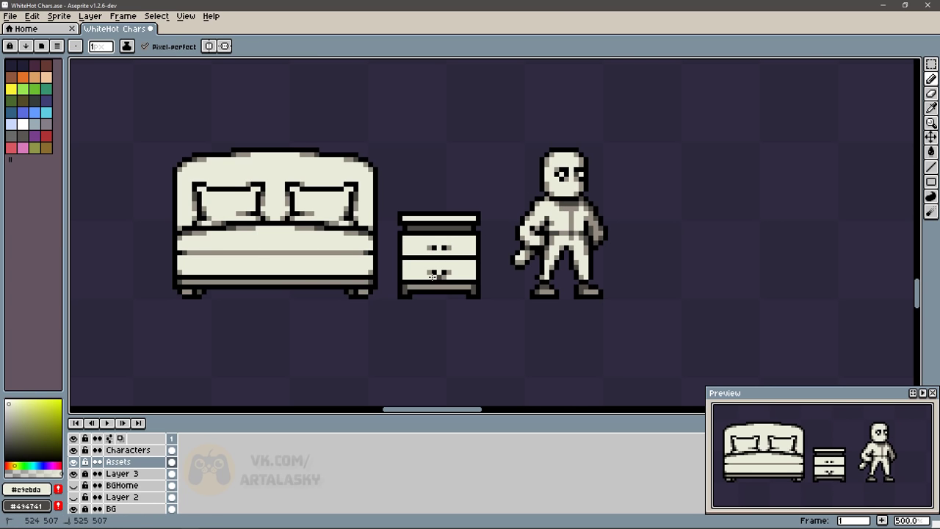
- Repaint both drawer handles in grey and dot dark pixels along the nightstand top
{"action": "left_click", "coordinate": [456, 230], "text": "alt"}
{"action": "left_click_drag", "start_coordinate": [448, 247], "coordinate": [431, 248]}
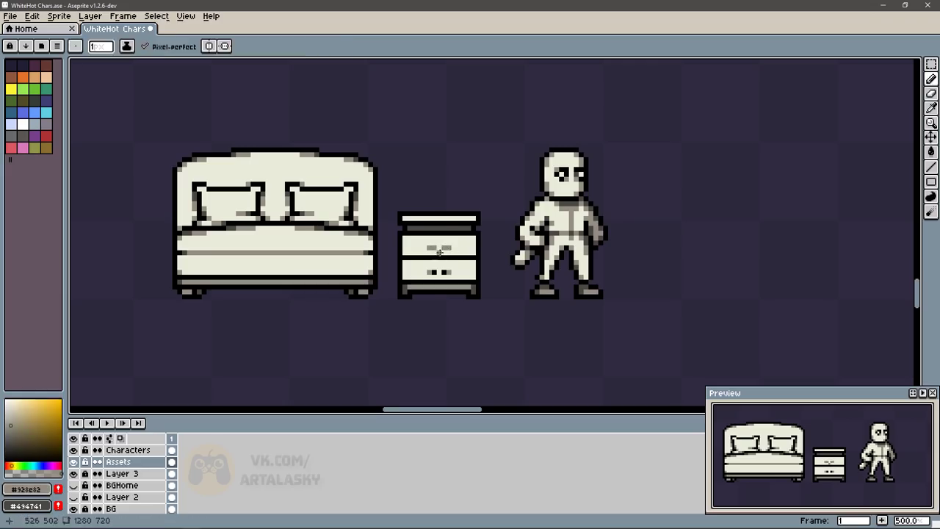
{"action": "left_click", "coordinate": [450, 248]}
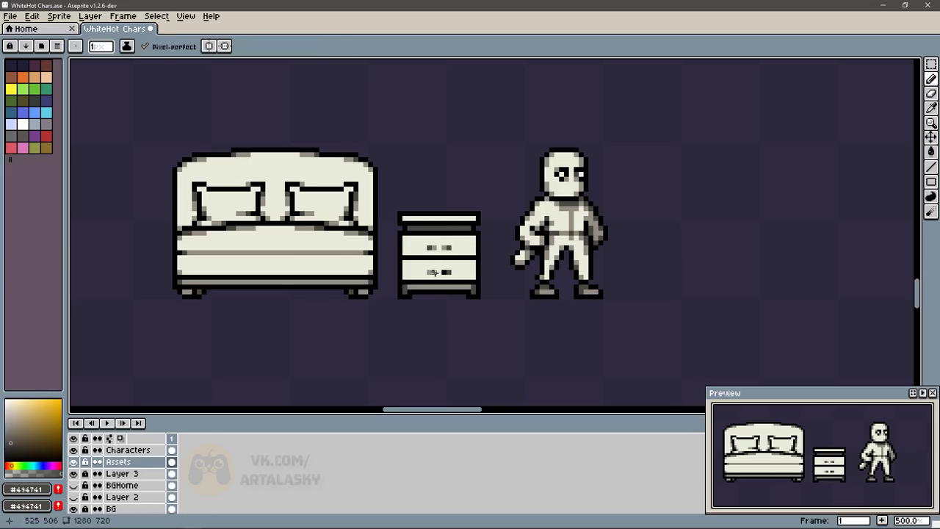
{"action": "left_click", "coordinate": [434, 272]}
{"action": "left_click", "coordinate": [434, 261], "text": "alt"}
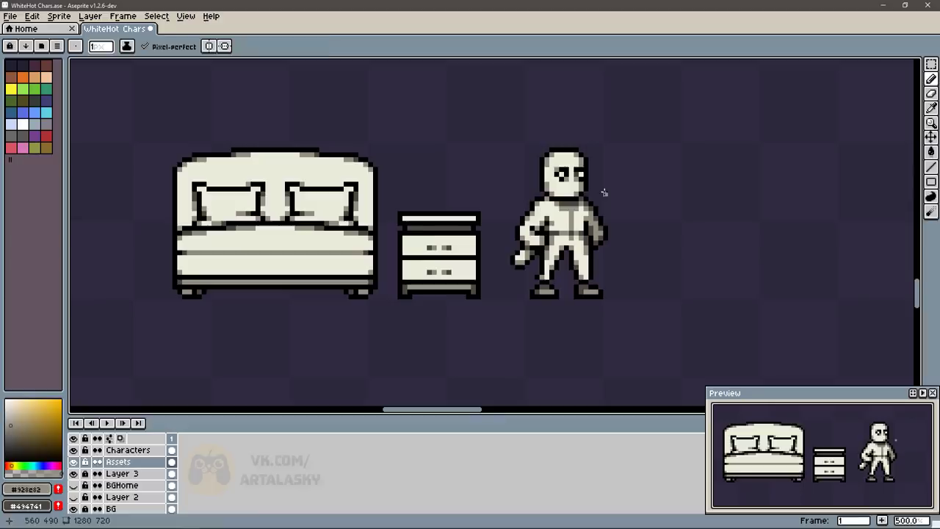
{"action": "left_click", "coordinate": [461, 228], "text": "alt"}
{"action": "left_click", "coordinate": [414, 230]}
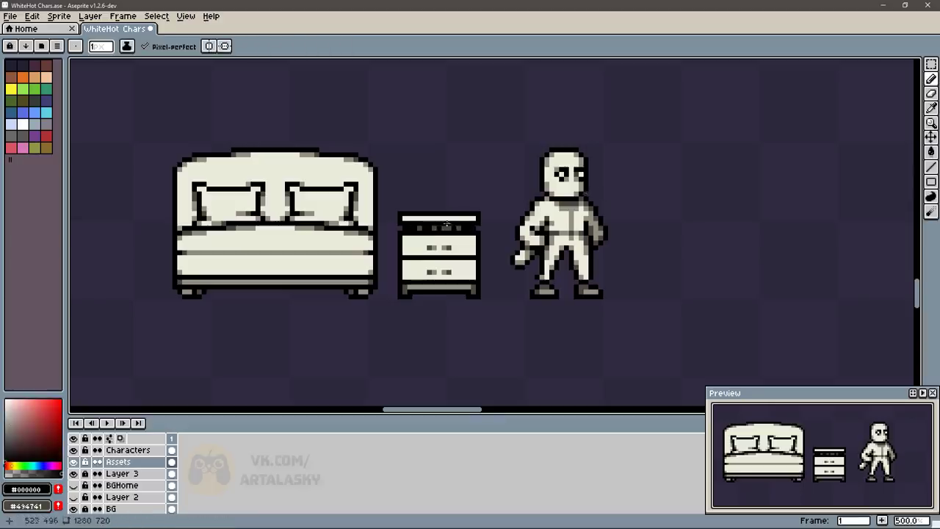
- Copy the whole nightstand to the left of the bed
{"action": "key", "text": "m"}
{"action": "left_click_drag", "start_coordinate": [392, 198], "coordinate": [487, 301]}
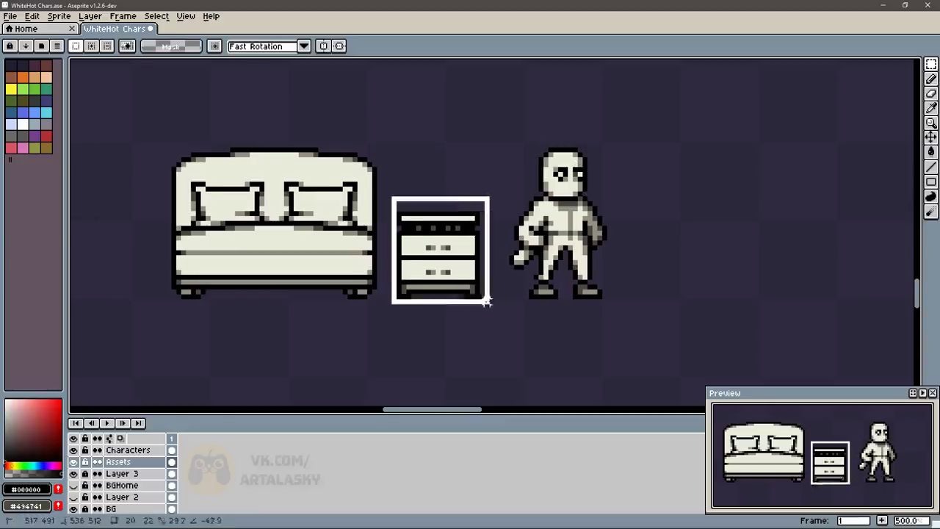
{"action": "left_click_drag", "start_coordinate": [606, 271], "coordinate": [275, 271]}
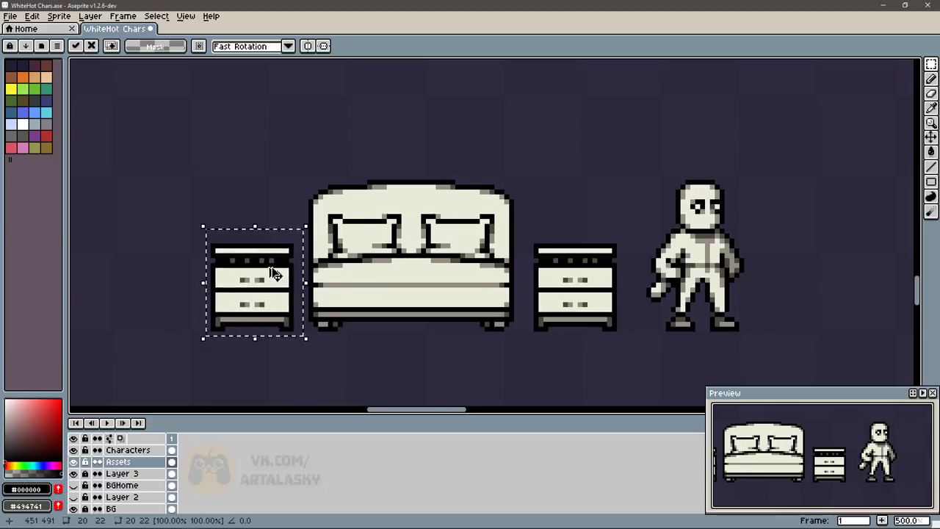
{"action": "scroll", "coordinate": [275, 271], "scroll_direction": "up", "scroll_amount": 1}
{"action": "left_click", "coordinate": [346, 228]}
- Draw a dark bar and a cream stripe on the left nightstand's top
{"action": "key", "text": "b"}
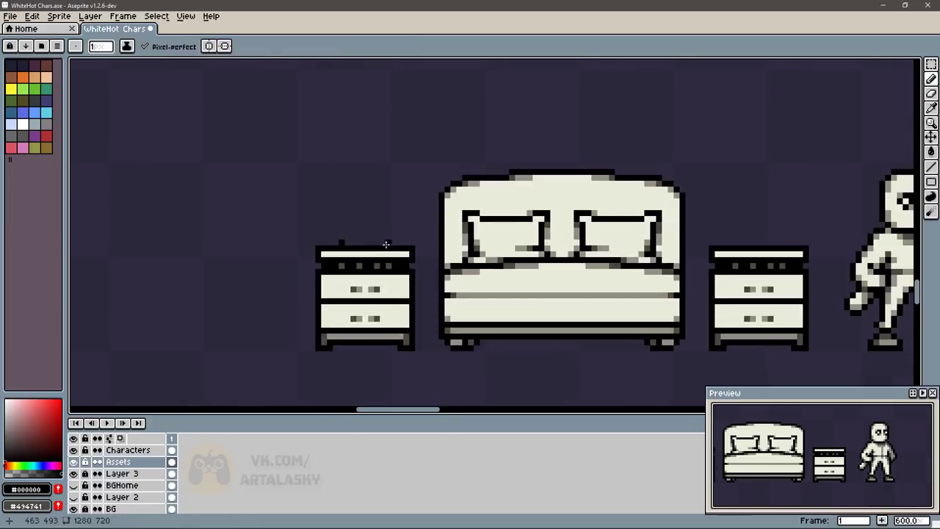
{"action": "mouse_move", "coordinate": [348, 236]}
{"action": "left_mouse_down"}
{"action": "mouse_move", "coordinate": [388, 243]}
{"action": "mouse_move", "coordinate": [376, 240]}
{"action": "left_mouse_up"}
{"action": "left_click", "coordinate": [383, 242], "text": "alt"}
{"action": "left_click", "coordinate": [370, 284], "text": "alt"}
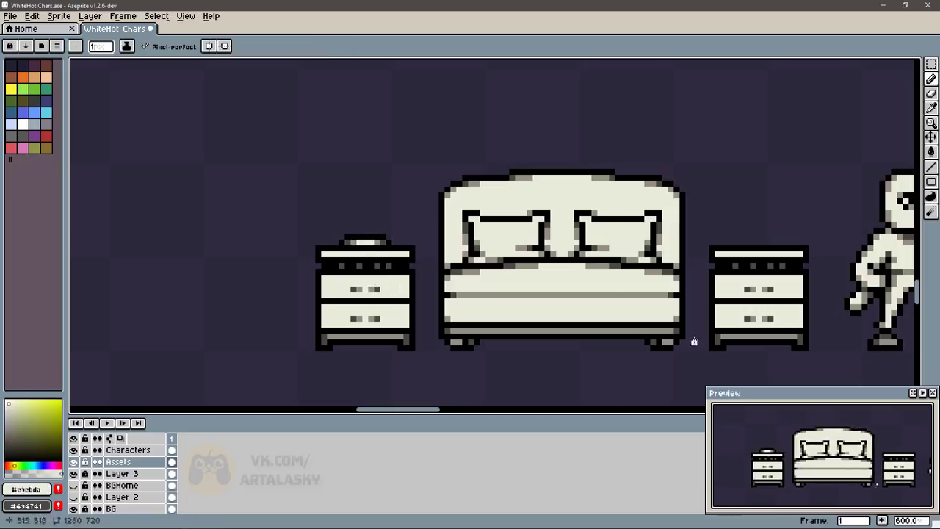
- Draw a lamp post and black-outlined cone shade on the left nightstand, filling the shade cream
{"action": "left_click", "coordinate": [355, 224], "text": "alt"}
{"action": "left_click", "coordinate": [365, 230], "text": "alt"}
{"action": "left_click_drag", "start_coordinate": [364, 230], "coordinate": [364, 200]}
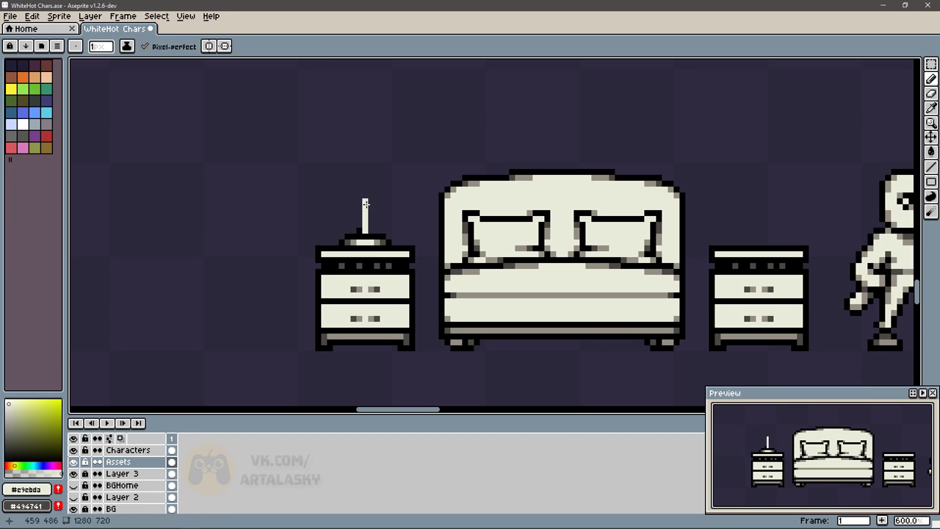
{"action": "left_click", "coordinate": [347, 241], "text": "alt"}
{"action": "left_click_drag", "start_coordinate": [371, 235], "coordinate": [372, 197]}
{"action": "mouse_move", "coordinate": [358, 228]}
{"action": "left_mouse_down"}
{"action": "mouse_move", "coordinate": [358, 204]}
{"action": "mouse_move", "coordinate": [376, 184]}
{"action": "mouse_move", "coordinate": [353, 191]}
{"action": "left_mouse_up"}
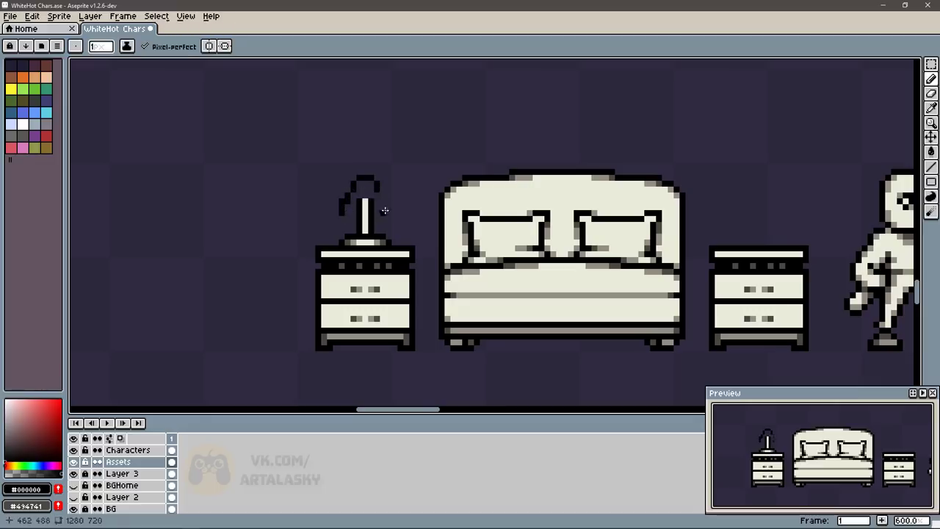
{"action": "left_click", "coordinate": [365, 213], "text": "alt"}
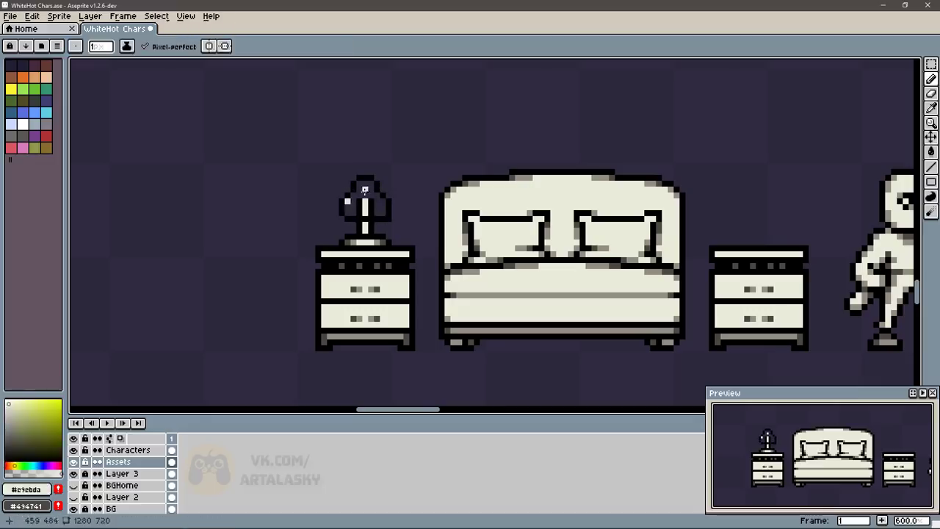
{"action": "left_click", "coordinate": [354, 200]}
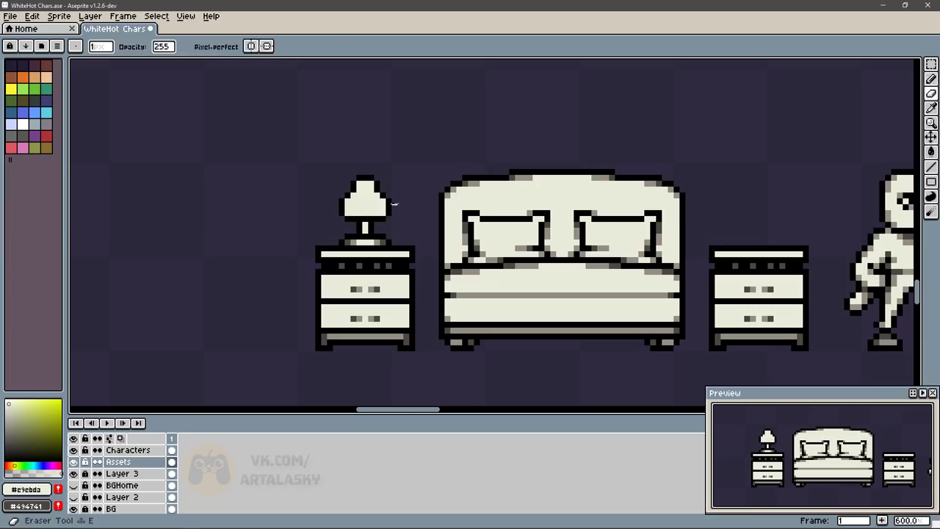
{"action": "left_click", "coordinate": [391, 213], "text": "alt"}
{"action": "key", "text": "ctrl+z"}
{"action": "left_click", "coordinate": [348, 200], "text": "alt"}
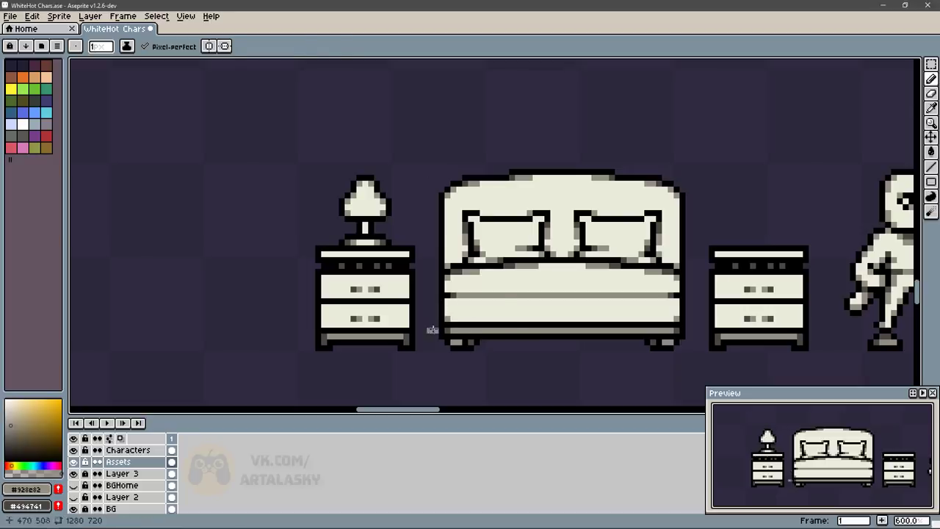
- Widen the bed by moving its left and right end pieces slightly outward
{"action": "key", "text": "m"}
{"action": "mouse_move", "coordinate": [436, 295]}
{"action": "left_mouse_down"}
{"action": "mouse_move", "coordinate": [511, 365]}
{"action": "mouse_move", "coordinate": [485, 336]}
{"action": "left_mouse_up"}
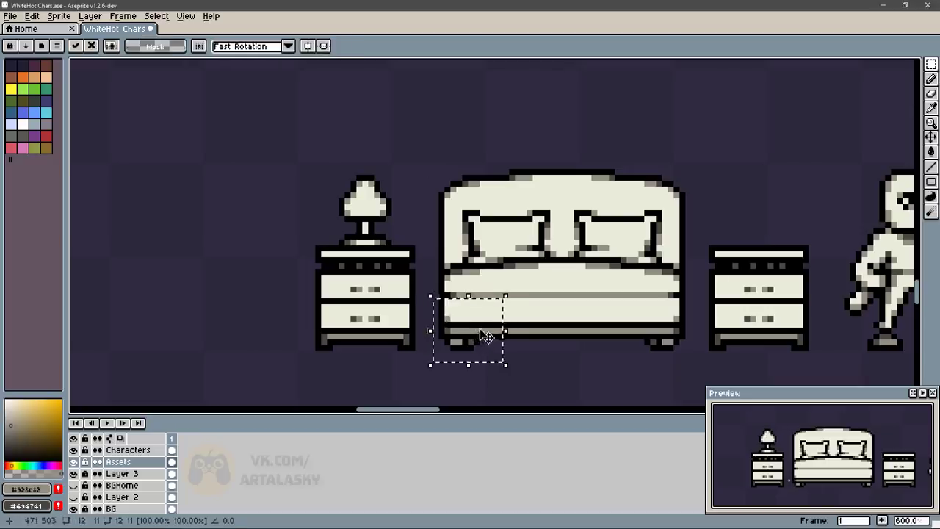
{"action": "left_click_drag", "start_coordinate": [690, 362], "coordinate": [640, 294]}
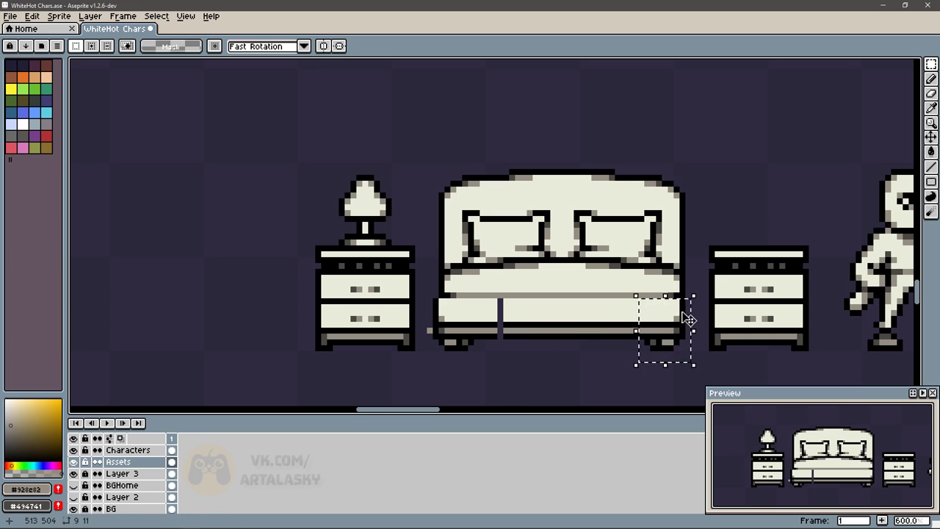
{"action": "left_click_drag", "start_coordinate": [680, 326], "coordinate": [686, 327]}
{"action": "mouse_move", "coordinate": [604, 350]}
{"action": "left_mouse_down"}
{"action": "mouse_move", "coordinate": [636, 294]}
{"action": "mouse_move", "coordinate": [538, 315]}
{"action": "left_mouse_up"}
{"action": "key", "text": "ctrl+d"}
- Extend the bed's grey base line across to its new right end
{"action": "key", "text": "b"}
{"action": "left_click", "coordinate": [674, 296], "text": "alt"}
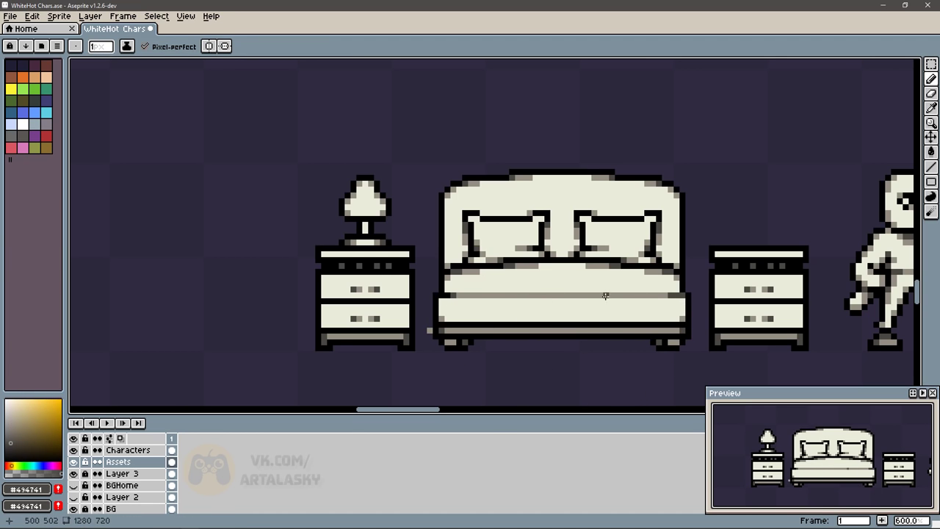
{"action": "left_click", "coordinate": [457, 294], "text": "alt"}
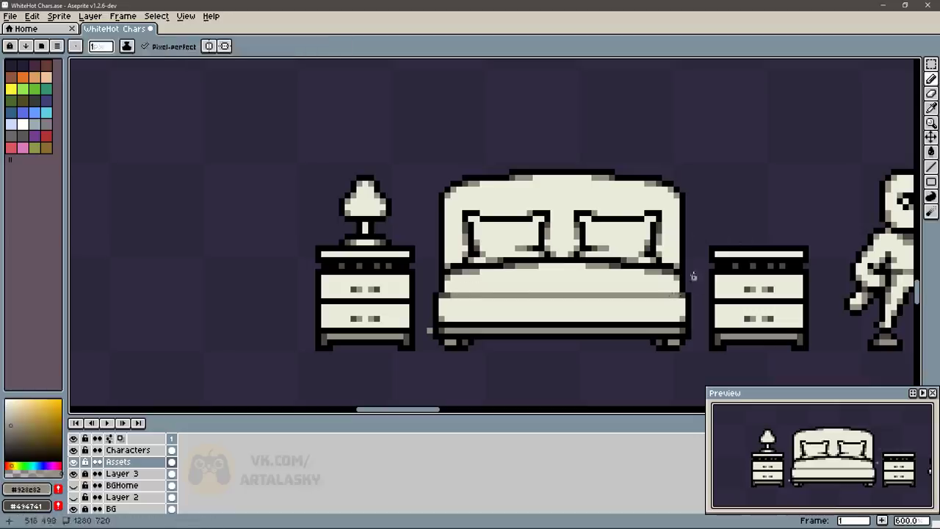
{"action": "left_click", "coordinate": [683, 294], "text": "shift"}
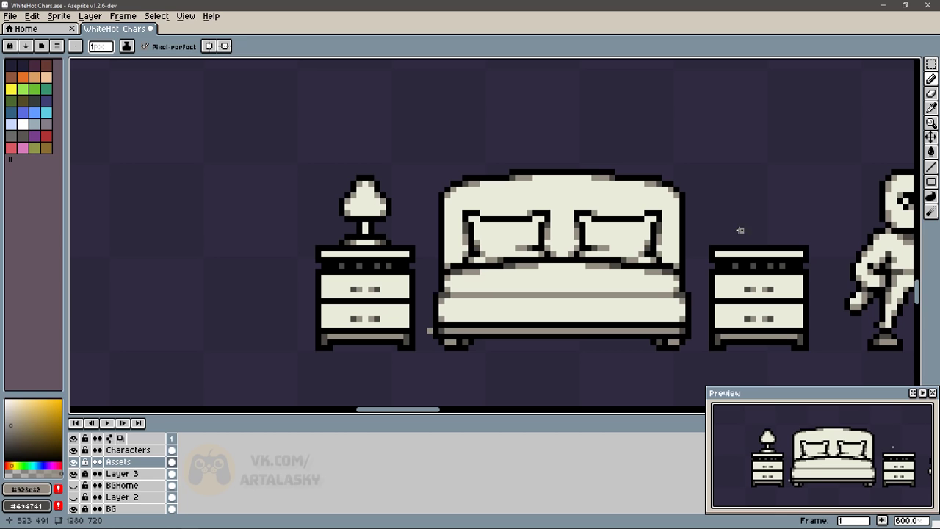
- Place a copy of the lamp to the left of the nightstand
{"action": "key", "text": "m"}
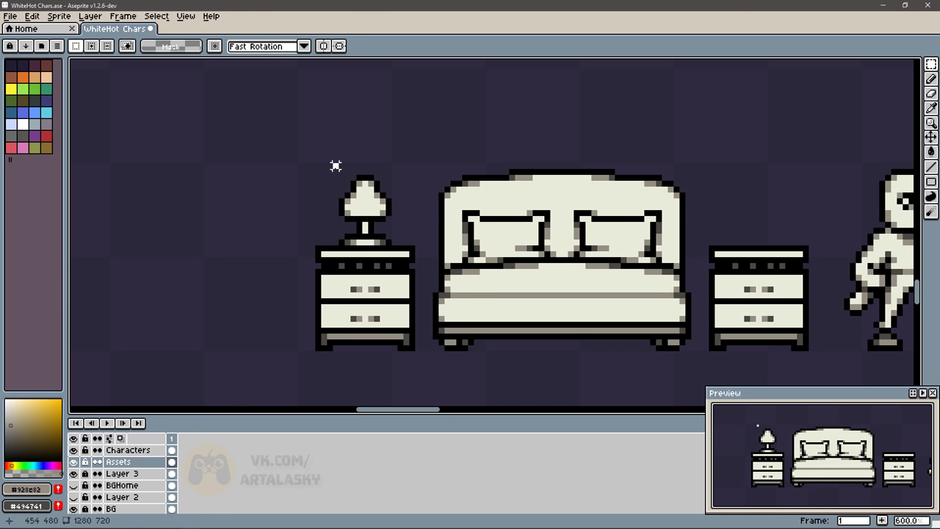
{"action": "scroll", "coordinate": [401, 242], "scroll_direction": "down", "scroll_amount": 1}
{"action": "mouse_move", "coordinate": [336, 164]}
{"action": "left_mouse_down"}
{"action": "mouse_move", "coordinate": [402, 248]}
{"action": "mouse_move", "coordinate": [281, 208]}
{"action": "left_mouse_up"}
{"action": "key", "text": "b"}
{"action": "left_click", "coordinate": [243, 231], "text": "alt"}
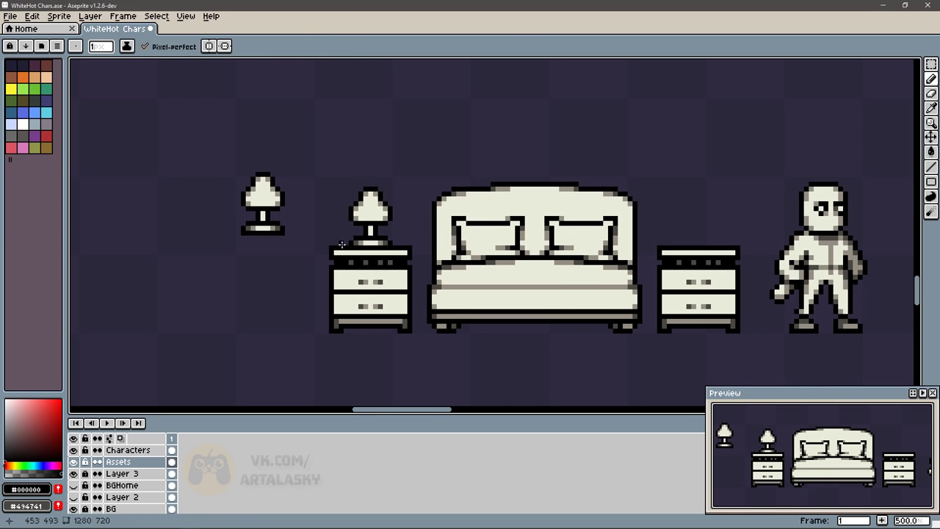
- Set the lamp copy on the right nightstand and move that pair beside the lower bed
{"action": "key", "text": "m"}
{"action": "mouse_move", "coordinate": [219, 152]}
{"action": "left_mouse_down"}
{"action": "mouse_move", "coordinate": [295, 237]}
{"action": "mouse_move", "coordinate": [705, 224]}
{"action": "mouse_move", "coordinate": [459, 123]}
{"action": "left_mouse_up"}
{"action": "scroll", "coordinate": [708, 229], "scroll_direction": "down", "scroll_amount": 2}
{"action": "left_click_drag", "start_coordinate": [482, 79], "coordinate": [421, 210]}
{"action": "mouse_move", "coordinate": [459, 167]}
{"action": "left_mouse_down"}
{"action": "mouse_move", "coordinate": [382, 228]}
{"action": "mouse_move", "coordinate": [415, 283]}
{"action": "left_mouse_up"}
{"action": "key", "text": "ctrl+s"}
- Cut the armchair's right armrest away and move it far to the right
{"action": "scroll", "coordinate": [783, 297], "scroll_direction": "down", "scroll_amount": 1}
{"action": "left_click_drag", "start_coordinate": [783, 296], "coordinate": [380, 175]}
{"action": "mouse_move", "coordinate": [596, 307]}
{"action": "left_mouse_down"}
{"action": "mouse_move", "coordinate": [660, 379]}
{"action": "mouse_move", "coordinate": [380, 305]}
{"action": "left_mouse_up"}
{"action": "scroll", "coordinate": [382, 294], "scroll_direction": "up", "scroll_amount": 5}
{"action": "scroll", "coordinate": [468, 260], "scroll_direction": "down", "scroll_amount": 3}
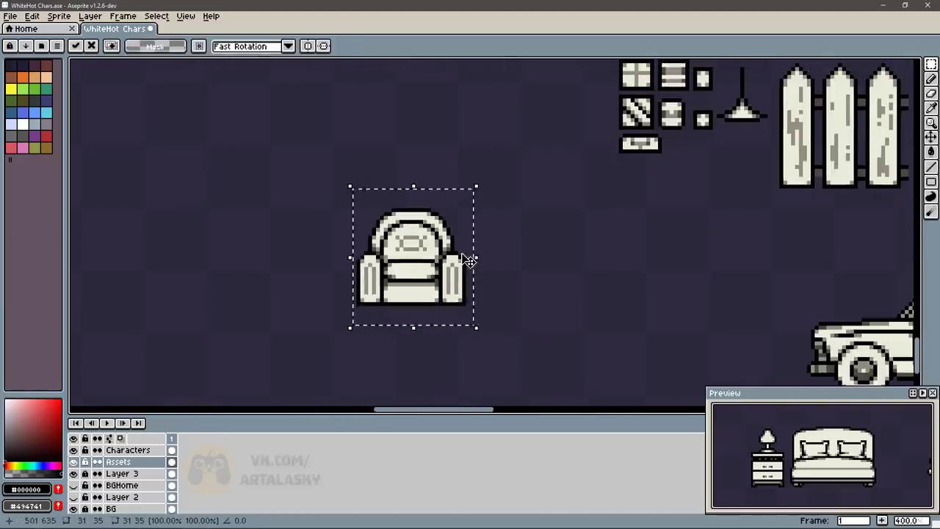
{"action": "key", "text": "ctrl+d"}
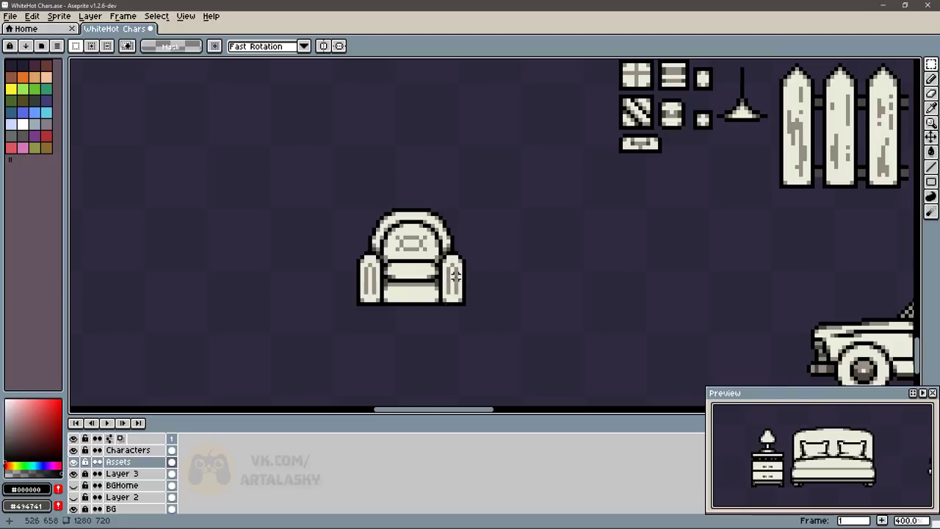
{"action": "mouse_move", "coordinate": [472, 251]}
{"action": "left_mouse_down"}
{"action": "mouse_move", "coordinate": [438, 312]}
{"action": "mouse_move", "coordinate": [583, 298]}
{"action": "mouse_move", "coordinate": [679, 304]}
{"action": "left_mouse_up"}
{"action": "scroll", "coordinate": [484, 292], "scroll_direction": "up", "scroll_amount": 2}
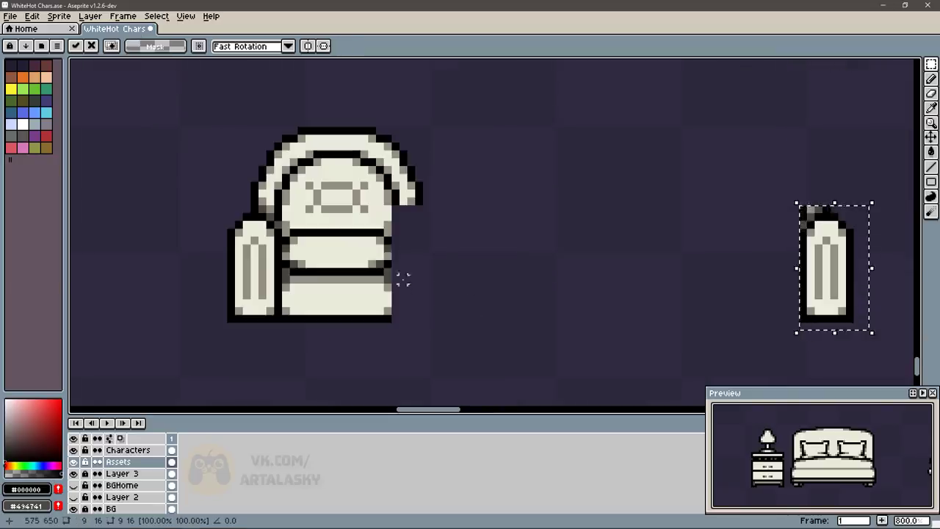
{"action": "key", "text": "ctrl+d"}
{"action": "key", "text": "b"}
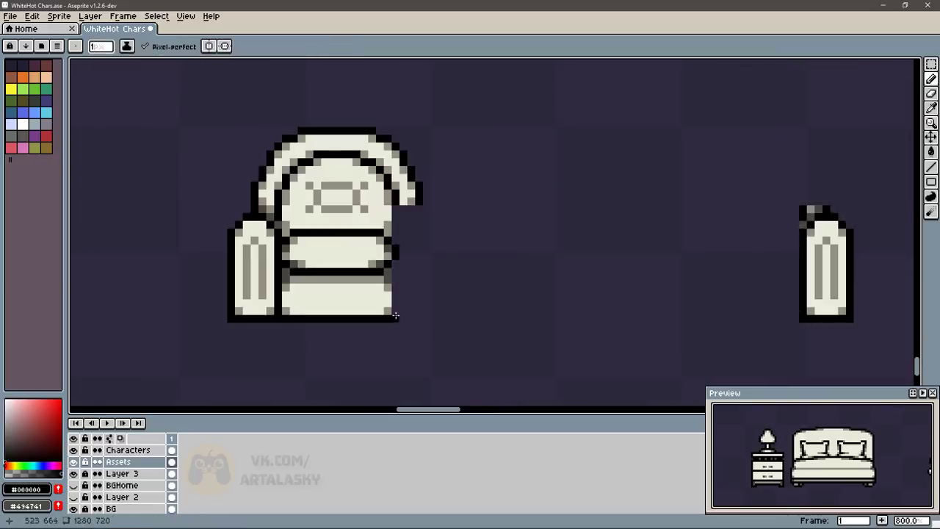
- Duplicate the armchair seat twice to the right and push the right armrest against them
{"action": "key", "text": "m"}
{"action": "left_click_drag", "start_coordinate": [281, 226], "coordinate": [397, 320]}
{"action": "left_click_drag", "start_coordinate": [369, 268], "coordinate": [583, 270]}
{"action": "left_click_drag", "start_coordinate": [780, 187], "coordinate": [863, 340]}
{"action": "left_click_drag", "start_coordinate": [841, 292], "coordinate": [671, 293]}
{"action": "key", "text": "ctrl+d"}
- Blacken the seam between seats, shift half the back rightward, and join cushion tops with black
{"action": "key", "text": "b"}
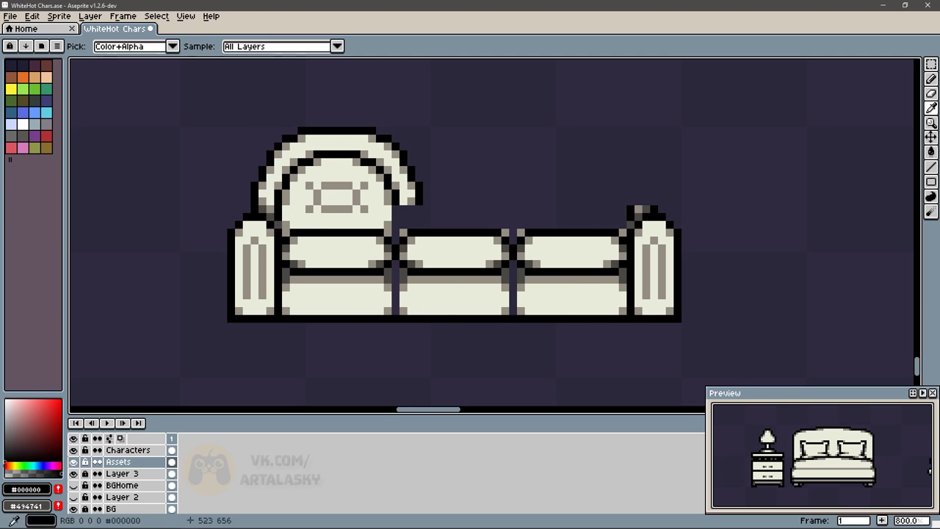
{"action": "left_click_drag", "start_coordinate": [395, 261], "coordinate": [395, 316]}
{"action": "key", "text": "m"}
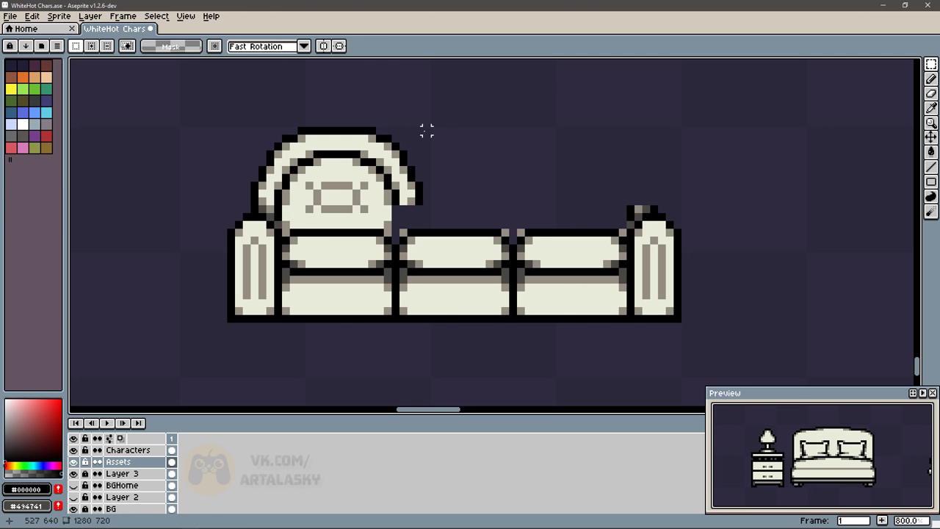
{"action": "mouse_move", "coordinate": [434, 119]}
{"action": "left_mouse_down"}
{"action": "mouse_move", "coordinate": [377, 221]}
{"action": "mouse_move", "coordinate": [335, 225]}
{"action": "mouse_move", "coordinate": [333, 233]}
{"action": "left_mouse_up"}
{"action": "mouse_move", "coordinate": [391, 183]}
{"action": "left_mouse_down"}
{"action": "mouse_move", "coordinate": [540, 156]}
{"action": "mouse_move", "coordinate": [626, 180]}
{"action": "left_mouse_up"}
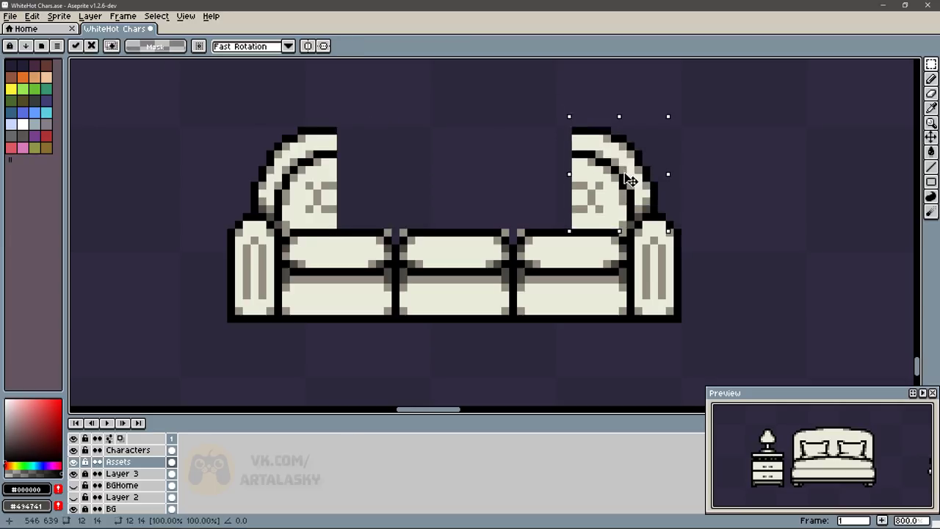
{"action": "key", "text": "ctrl+d"}
{"action": "key", "text": "b"}
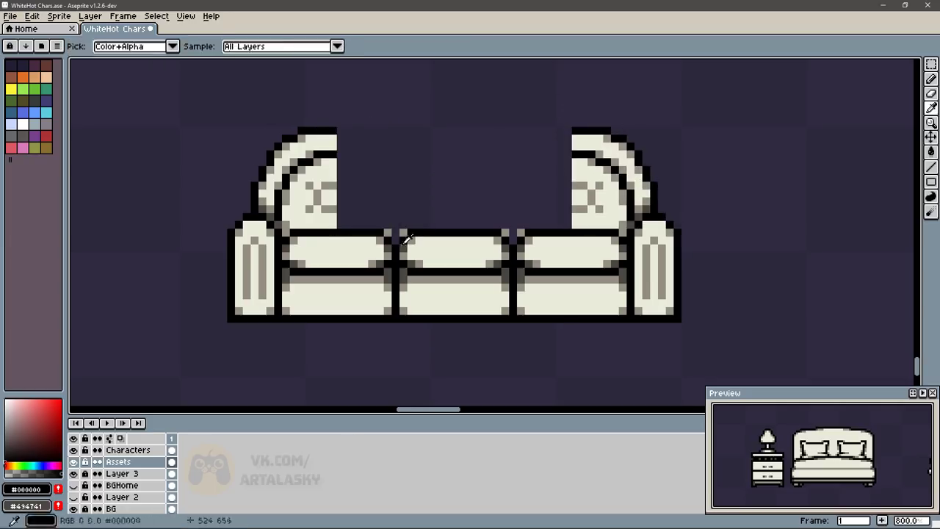
{"action": "mouse_move", "coordinate": [332, 130]}
{"action": "left_mouse_down"}
{"action": "mouse_move", "coordinate": [577, 131]}
{"action": "mouse_move", "coordinate": [335, 154]}
{"action": "left_mouse_up"}
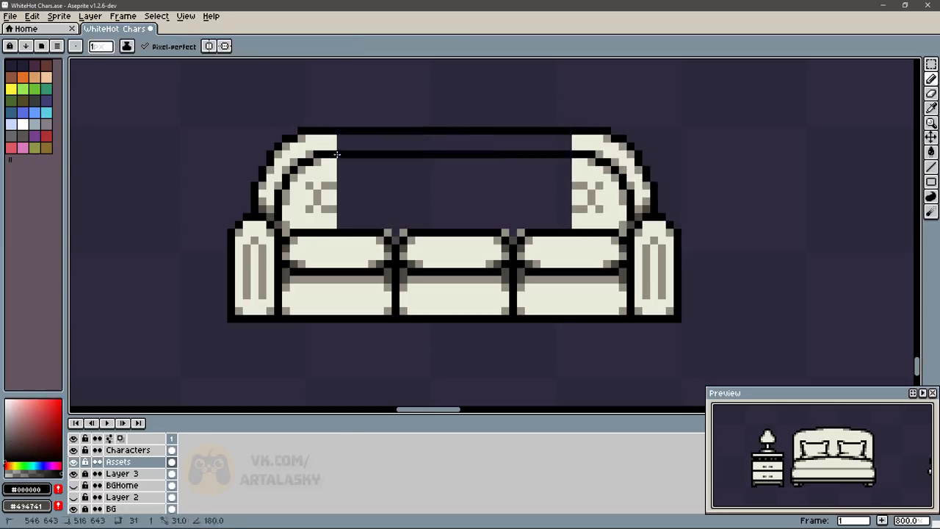
- Fill the sofa back cream between the cushions and add a grey tuft pixel
{"action": "key", "text": "g"}
{"action": "left_click", "coordinate": [420, 184]}
{"action": "key", "text": "b"}
{"action": "left_click", "coordinate": [316, 191], "text": "alt"}
{"action": "left_click", "coordinate": [347, 185]}
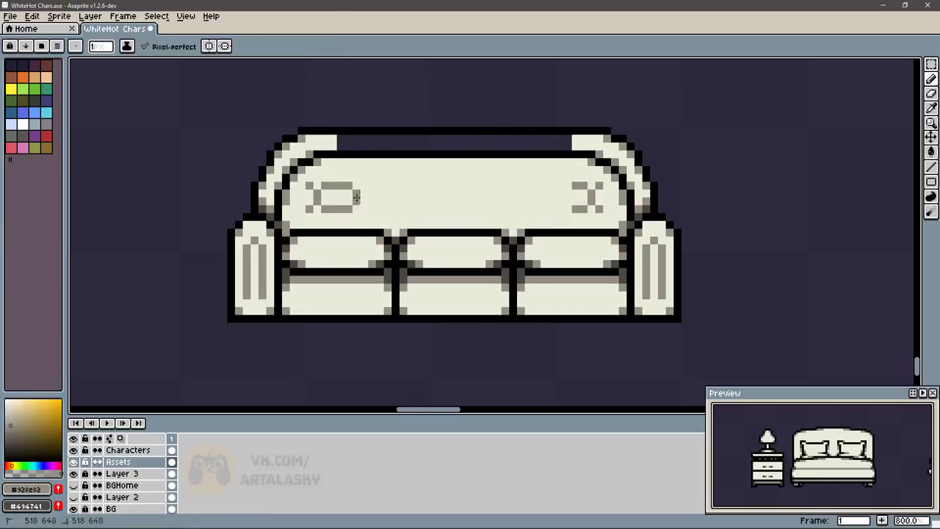
- Copy the X tuft across the back and draw vertical stitch marks between tufts
{"action": "key", "text": "m"}
{"action": "mouse_move", "coordinate": [306, 179]}
{"action": "left_mouse_down"}
{"action": "mouse_move", "coordinate": [381, 224]}
{"action": "mouse_move", "coordinate": [574, 201]}
{"action": "left_mouse_up"}
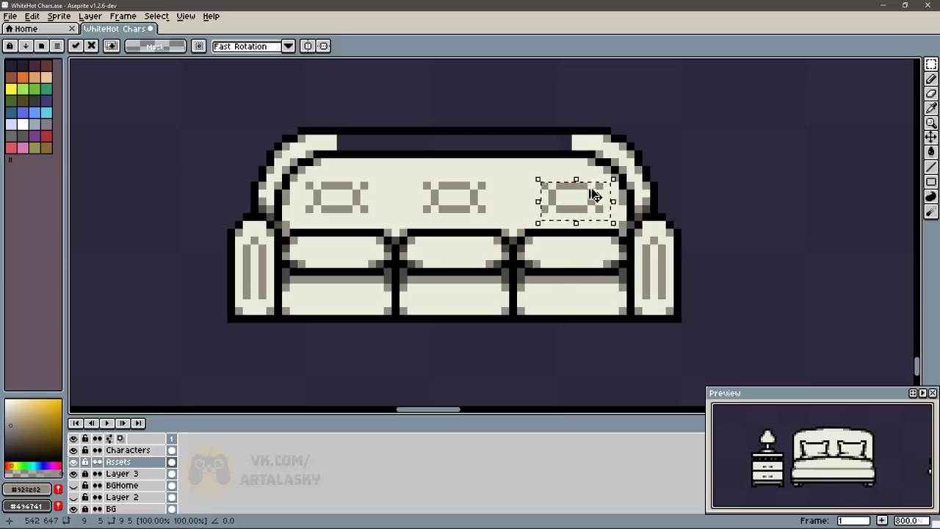
{"action": "key", "text": "ctrl+d"}
{"action": "key", "text": "b"}
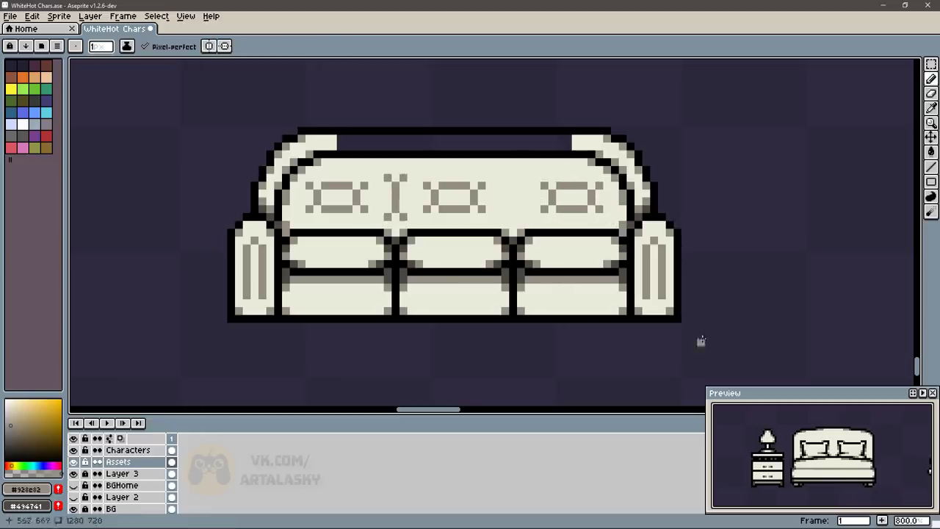
{"action": "mouse_move", "coordinate": [741, 440]}
{"action": "left_mouse_down"}
{"action": "mouse_move", "coordinate": [869, 440]}
{"action": "mouse_move", "coordinate": [853, 459]}
{"action": "left_mouse_up"}
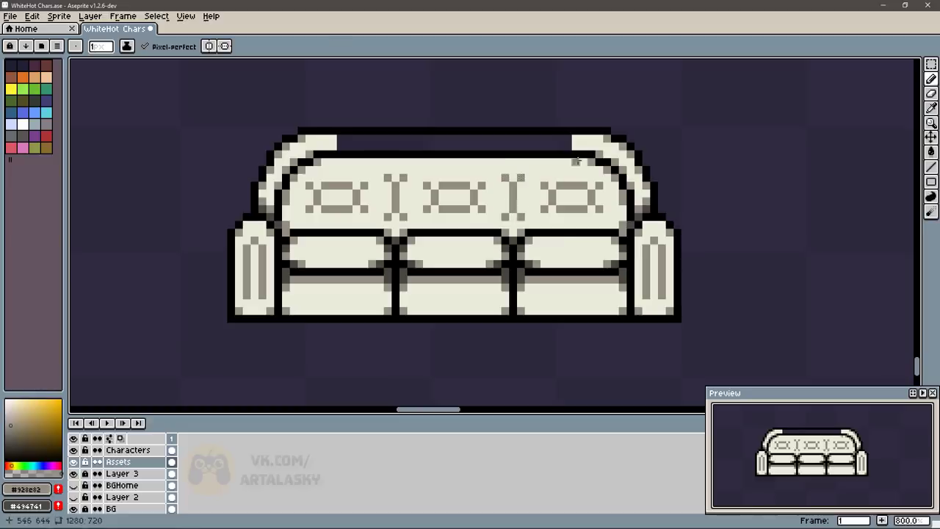
- Fill the top-back gap with cream and raise the top strip of the sofa back
{"action": "left_click", "coordinate": [559, 239], "text": "alt"}
{"action": "key", "text": "g"}
{"action": "left_click", "coordinate": [441, 143]}
{"action": "key", "text": "m"}
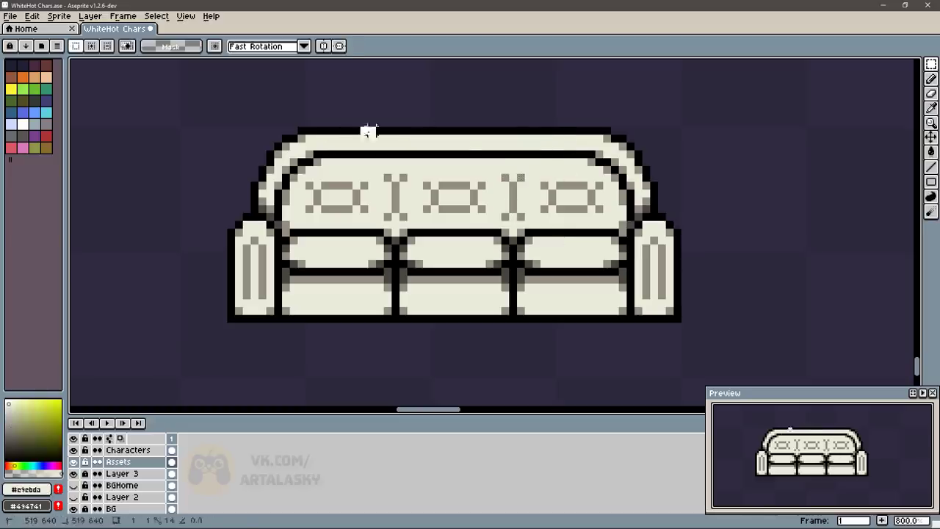
{"action": "left_click_drag", "start_coordinate": [357, 125], "coordinate": [542, 160]}
{"action": "key", "text": "Up"}
{"action": "key", "text": "Up"}
{"action": "key", "text": "ctrl+d"}
{"action": "key", "text": "b"}
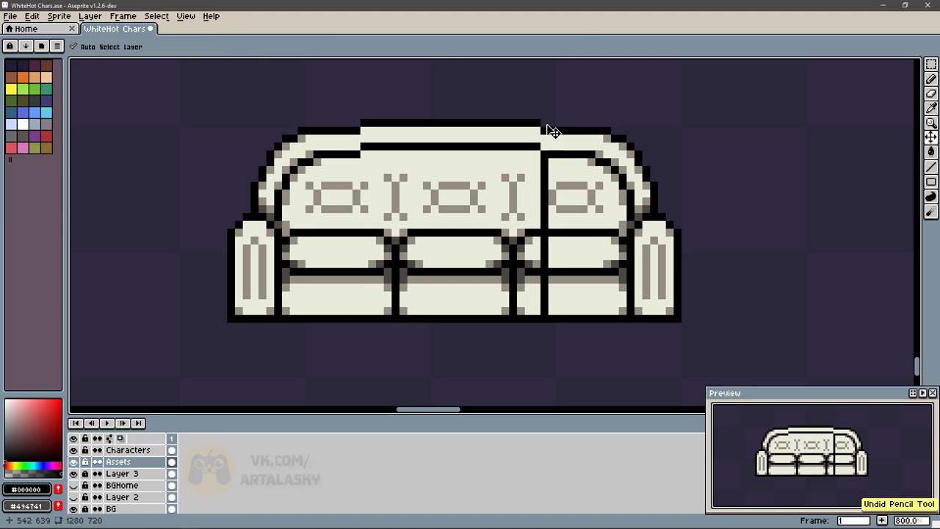
- Try extending the top outline at the right end, then undo those strokes
{"action": "left_click", "coordinate": [544, 146]}
{"action": "key", "text": "ctrl+z"}
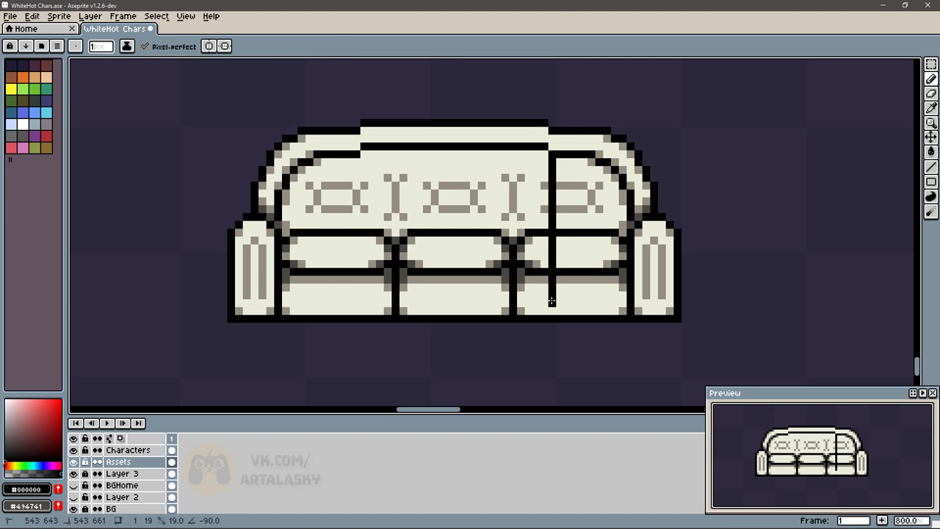
{"action": "key", "text": "ctrl+z"}
{"action": "key", "text": "v"}
{"action": "key", "text": "ctrl+z"}
{"action": "key", "text": "b"}
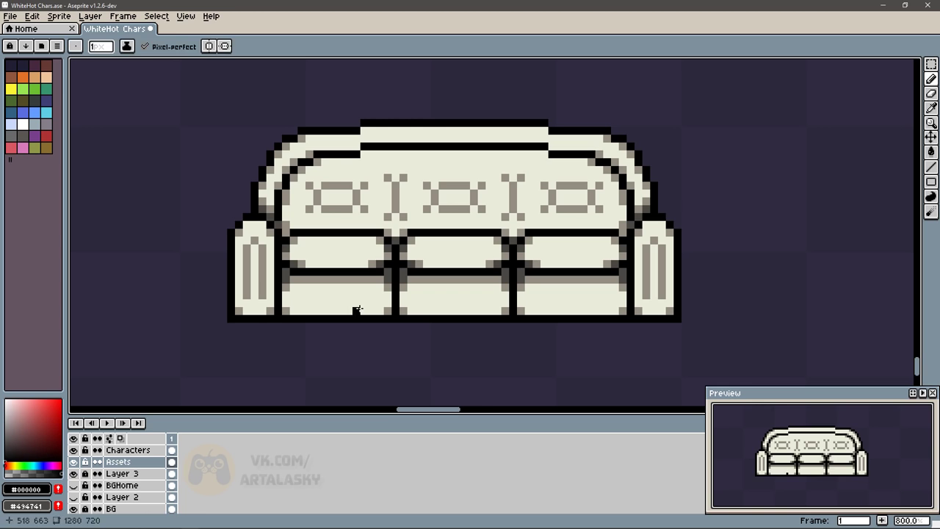
- Paint grey shading along the sofa's upper-left back edge, sampling grey, cream and dark grey
{"action": "left_click", "coordinate": [545, 155], "text": "alt"}
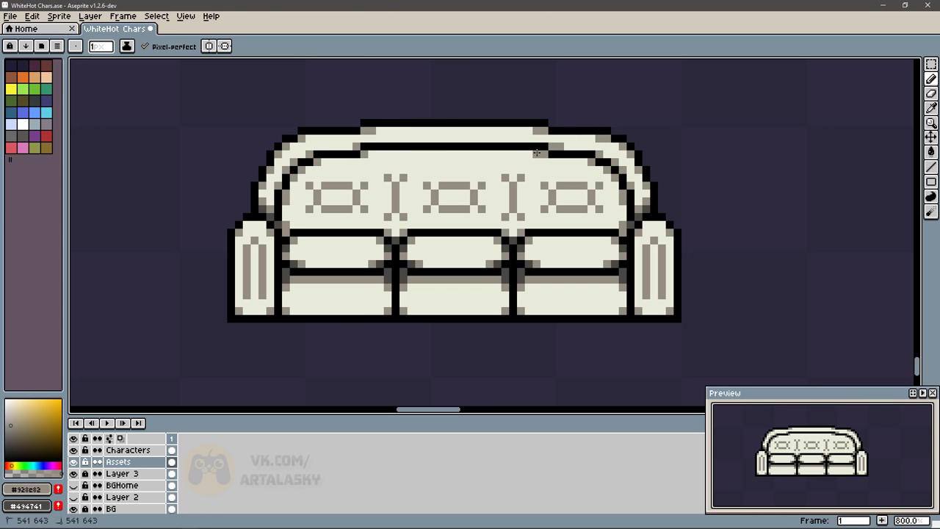
{"action": "left_click_drag", "start_coordinate": [336, 146], "coordinate": [357, 147]}
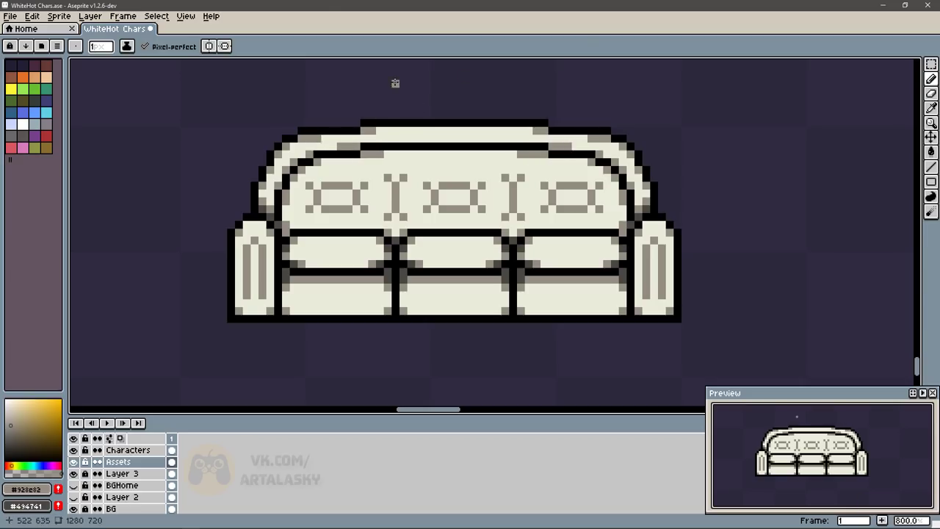
{"action": "left_click", "coordinate": [319, 137], "text": "alt"}
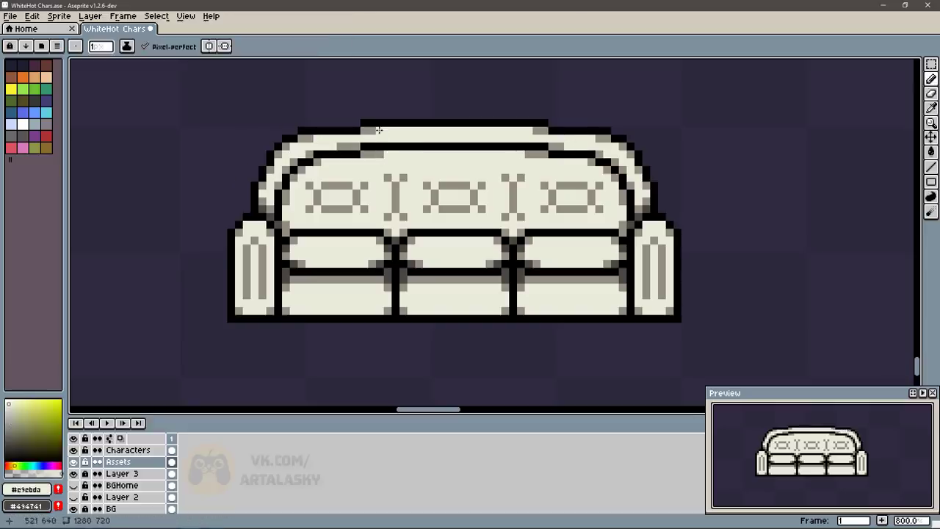
{"action": "left_click", "coordinate": [379, 184], "text": "alt"}
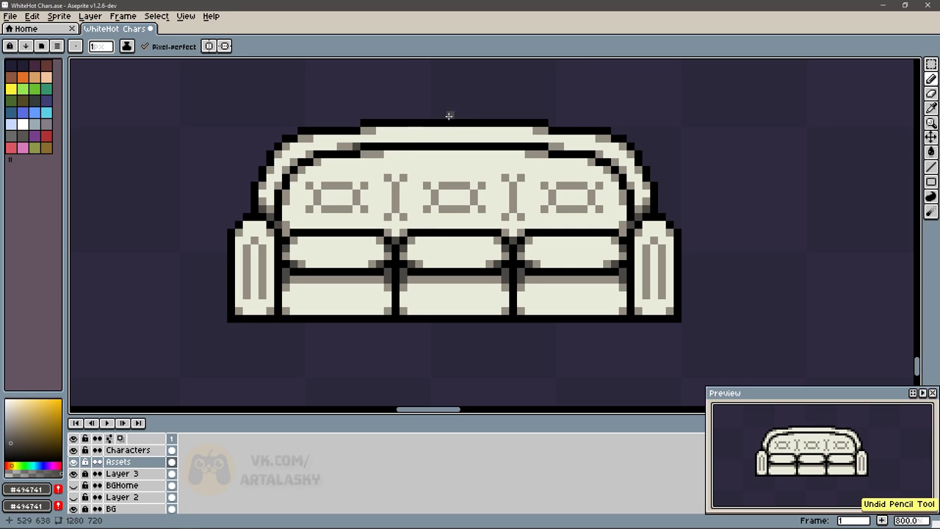
{"action": "left_click", "coordinate": [344, 144], "text": "alt"}
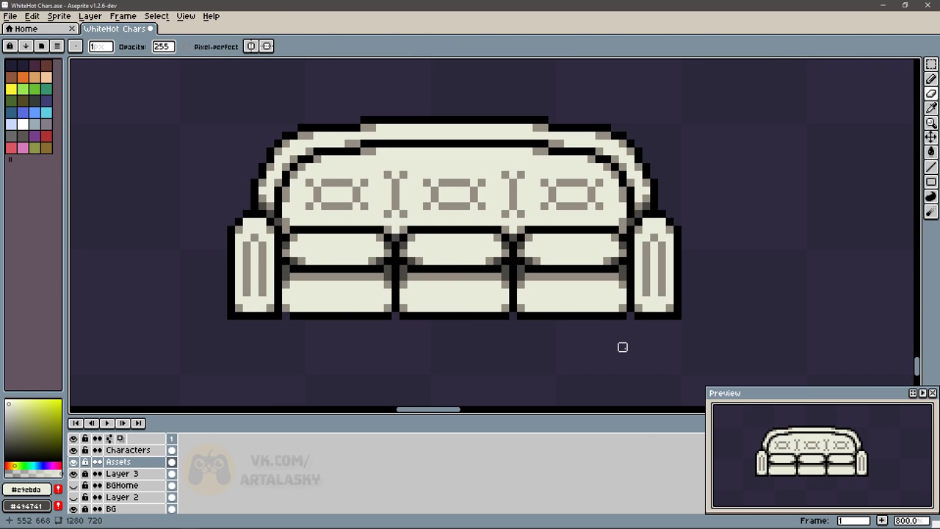
- Draw a grey shading stripe under the black line across the sofa's upper back
{"action": "key", "text": "b"}
{"action": "left_click", "coordinate": [393, 176], "text": "alt"}
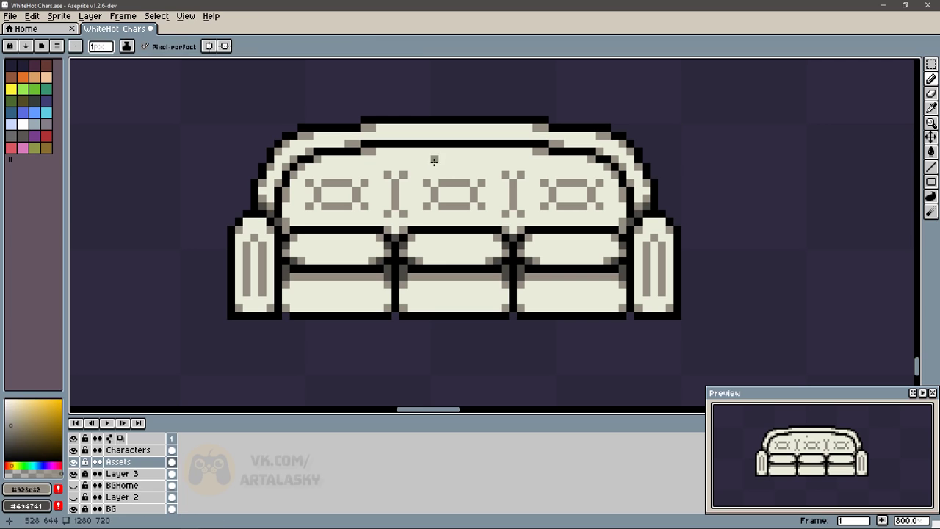
{"action": "left_click_drag", "start_coordinate": [417, 159], "coordinate": [487, 159]}
{"action": "key", "text": "ctrl+z"}
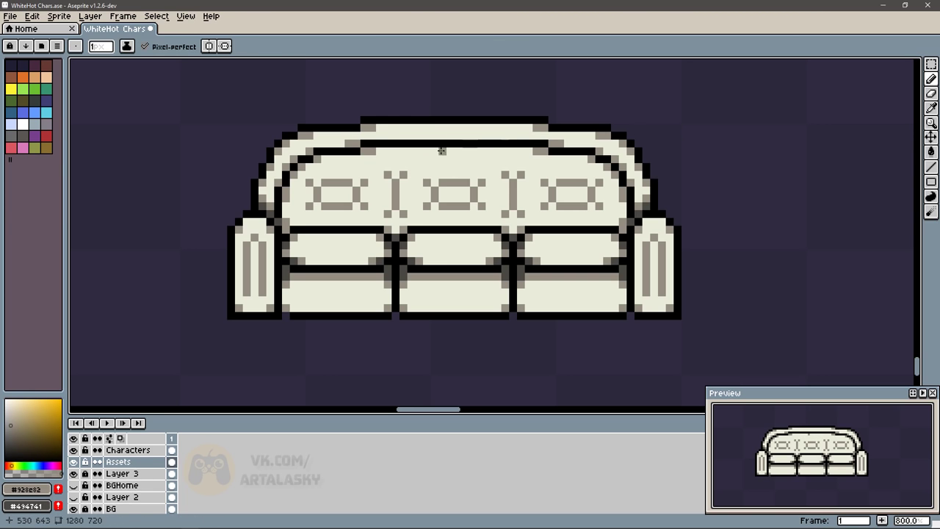
{"action": "mouse_move", "coordinate": [387, 150]}
{"action": "left_mouse_down"}
{"action": "mouse_move", "coordinate": [526, 150]}
{"action": "mouse_move", "coordinate": [518, 152]}
{"action": "left_mouse_up"}
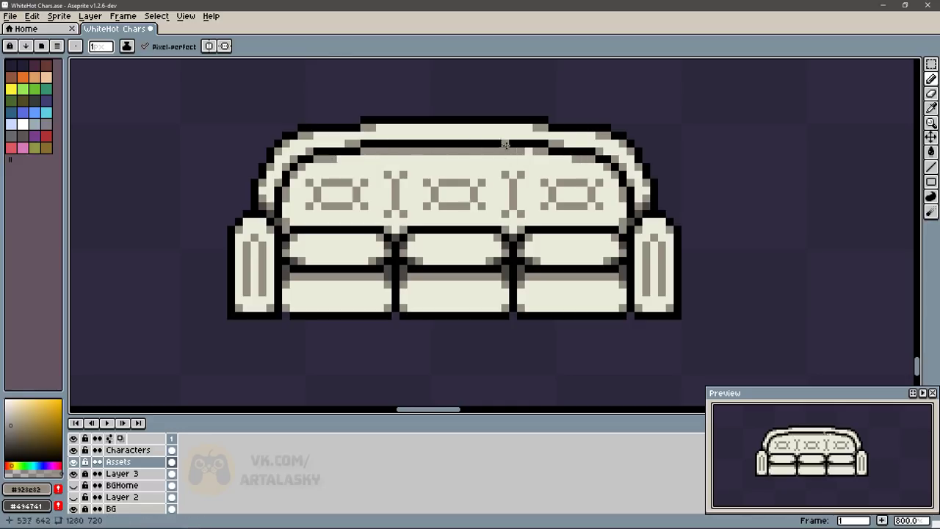
- Touch up the grey stripe with cream over part of it and dark grey accent pixels
{"action": "left_click", "coordinate": [408, 158], "text": "alt"}
{"action": "left_click_drag", "start_coordinate": [409, 150], "coordinate": [507, 150]}
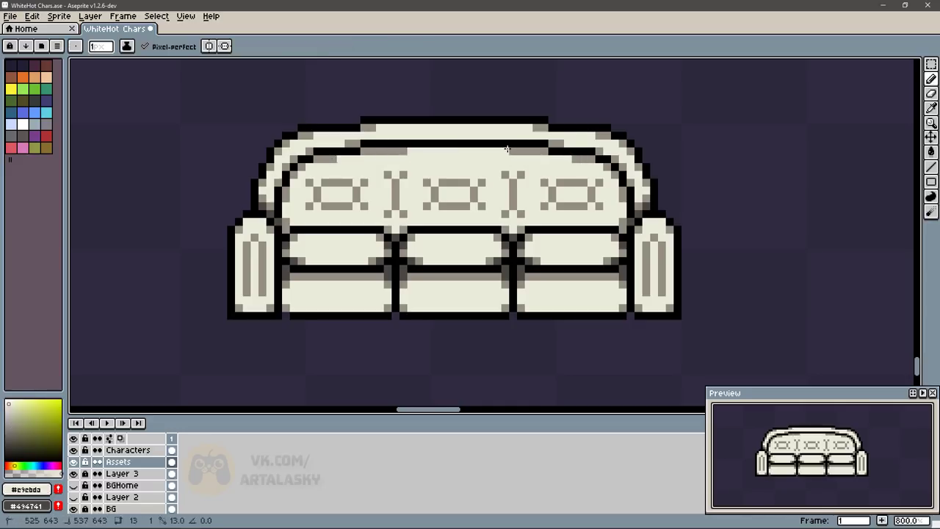
{"action": "left_click", "coordinate": [590, 159], "text": "alt"}
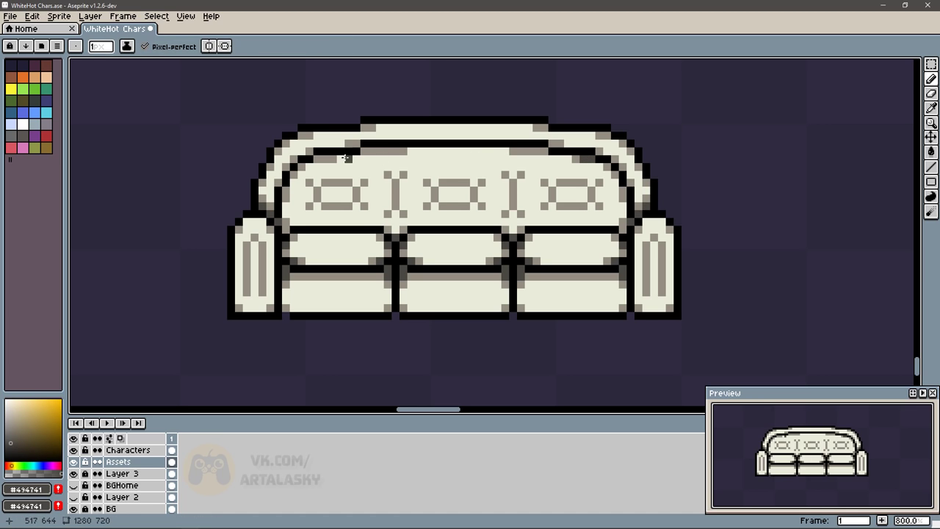
{"action": "left_click", "coordinate": [323, 158]}
{"action": "left_click", "coordinate": [373, 152], "text": "alt"}
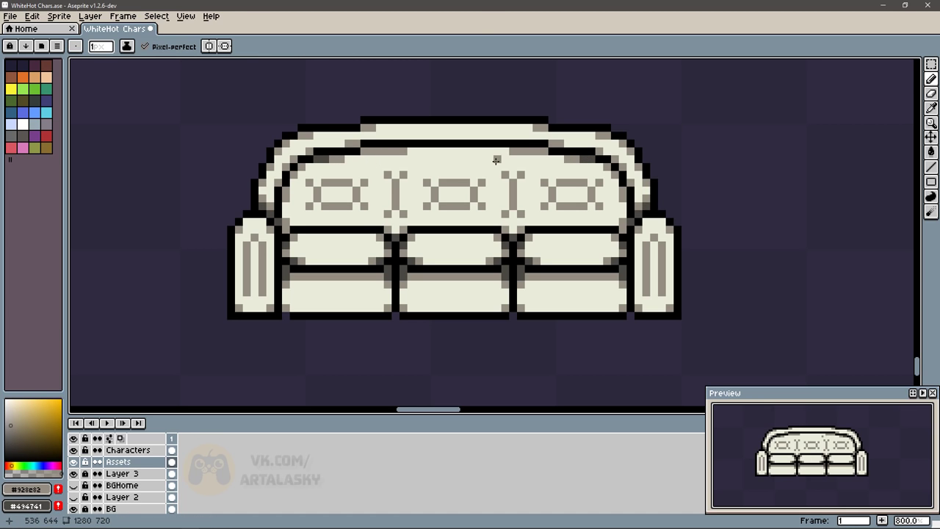
{"action": "left_click", "coordinate": [568, 162], "text": "alt"}
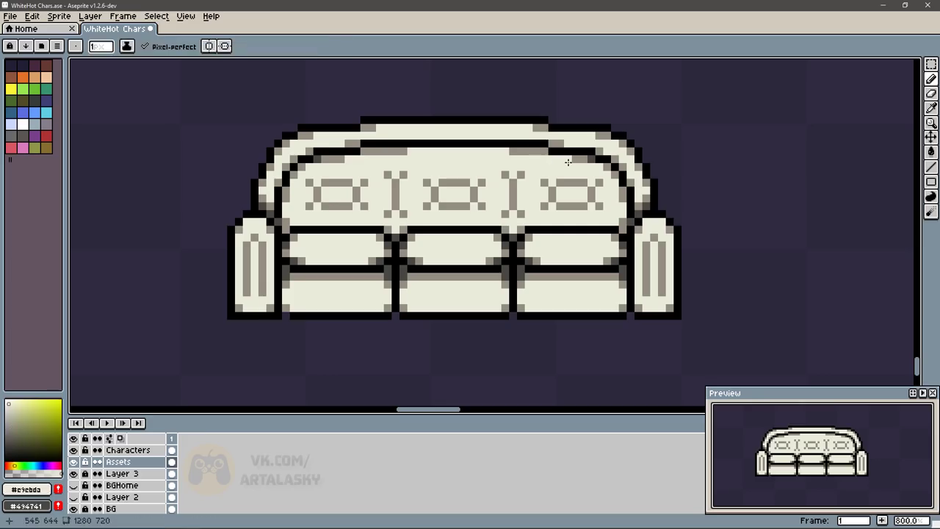
{"action": "left_click", "coordinate": [342, 152], "text": "alt"}
{"action": "left_click", "coordinate": [338, 157]}
{"action": "left_click", "coordinate": [340, 143], "text": "alt"}
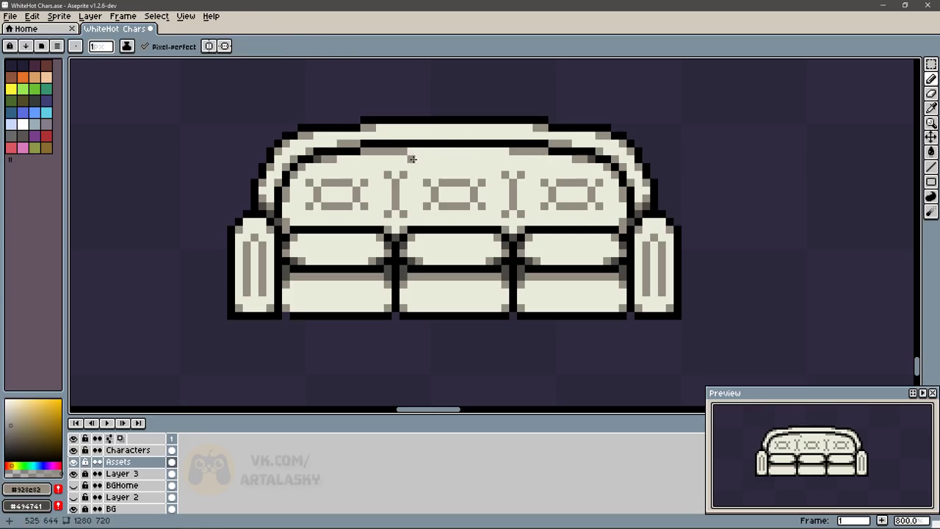
{"action": "left_click", "coordinate": [536, 151], "text": "alt"}
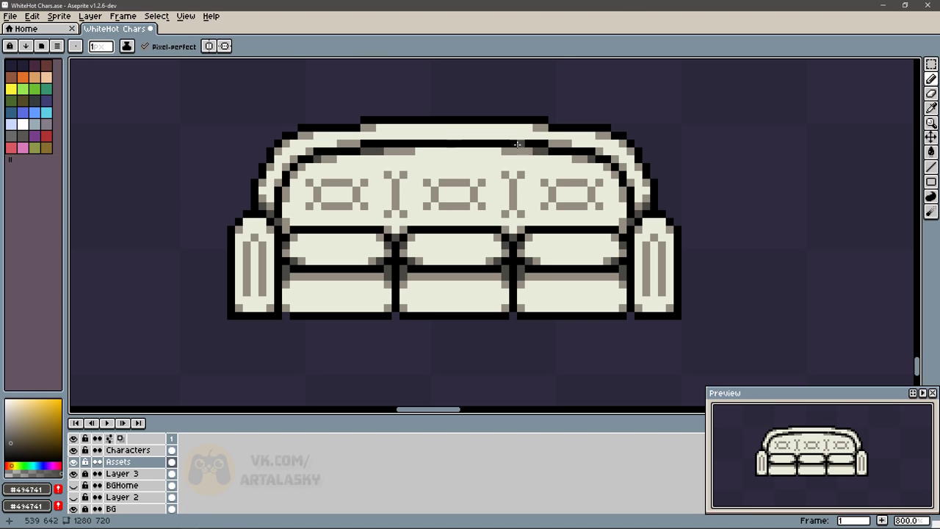
{"action": "left_click", "coordinate": [412, 150], "text": "alt"}
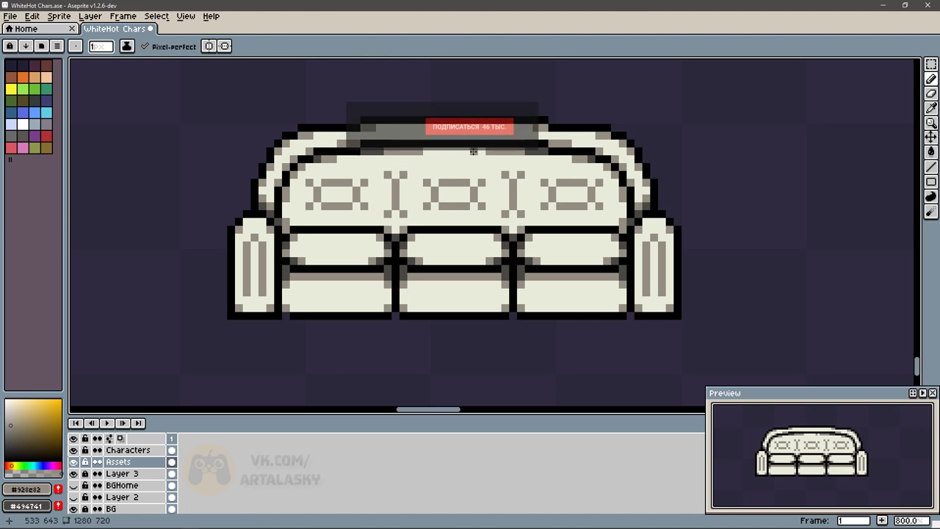
- Move the finished sofa into the furniture rows of the asset sheet
{"action": "scroll", "coordinate": [441, 220], "scroll_direction": "down", "scroll_amount": 2}
{"action": "key", "text": "m"}
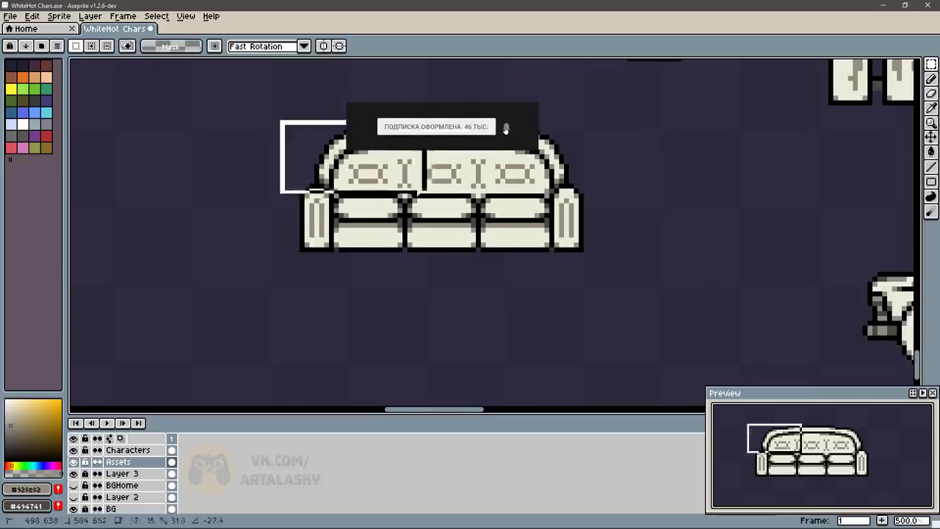
{"action": "left_click_drag", "start_coordinate": [284, 120], "coordinate": [569, 235]}
{"action": "scroll", "coordinate": [419, 253], "scroll_direction": "down", "scroll_amount": 2}
{"action": "scroll", "coordinate": [419, 253], "scroll_direction": "up", "scroll_amount": 1}
{"action": "mouse_move", "coordinate": [352, 249]}
{"action": "left_mouse_down"}
{"action": "mouse_move", "coordinate": [363, 180]}
{"action": "mouse_move", "coordinate": [581, 301]}
{"action": "left_mouse_up"}
{"action": "scroll", "coordinate": [417, 181], "scroll_direction": "down", "scroll_amount": 1}
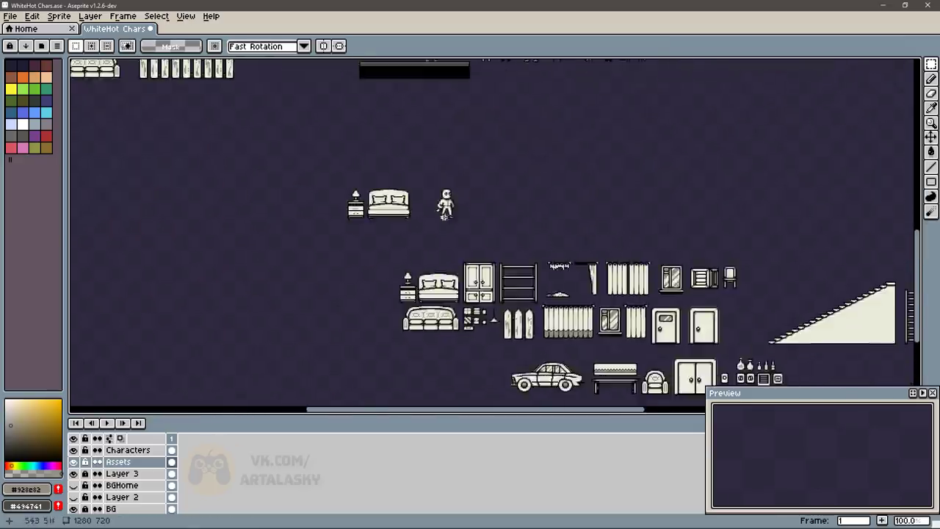
- Reposition the bed and nightstand group among the assets above the sofa
{"action": "scroll", "coordinate": [444, 211], "scroll_direction": "up", "scroll_amount": 1}
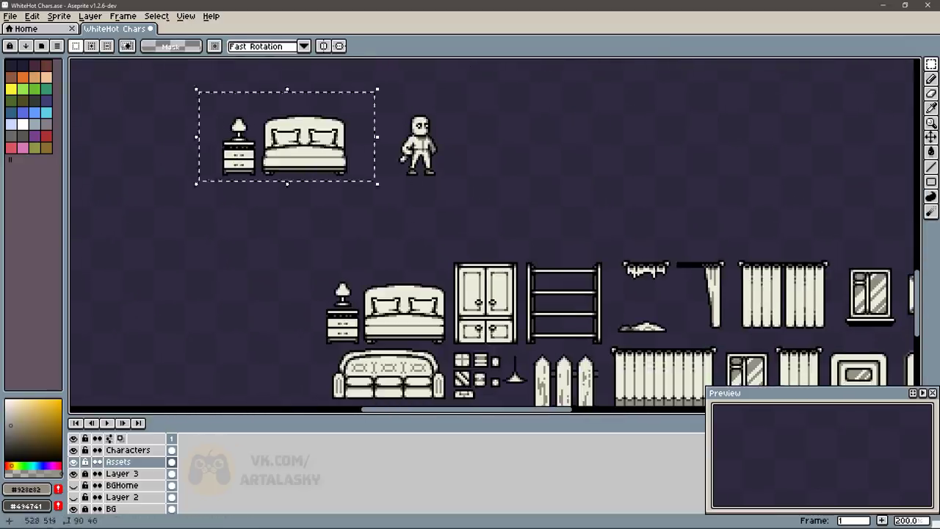
{"action": "left_click_drag", "start_coordinate": [357, 99], "coordinate": [472, 194]}
{"action": "scroll", "coordinate": [471, 199], "scroll_direction": "down", "scroll_amount": 1}
{"action": "mouse_move", "coordinate": [352, 147]}
{"action": "left_mouse_down"}
{"action": "mouse_move", "coordinate": [790, 248]}
{"action": "mouse_move", "coordinate": [844, 270]}
{"action": "left_mouse_up"}
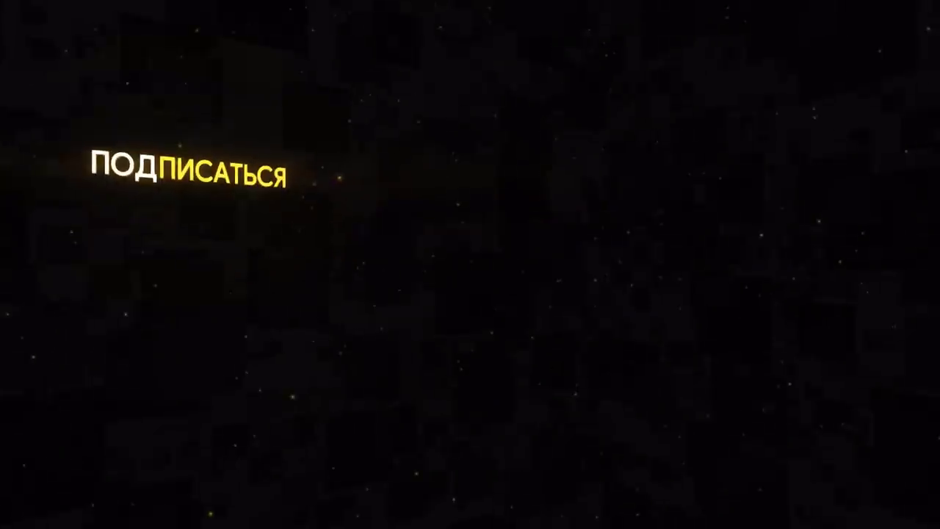